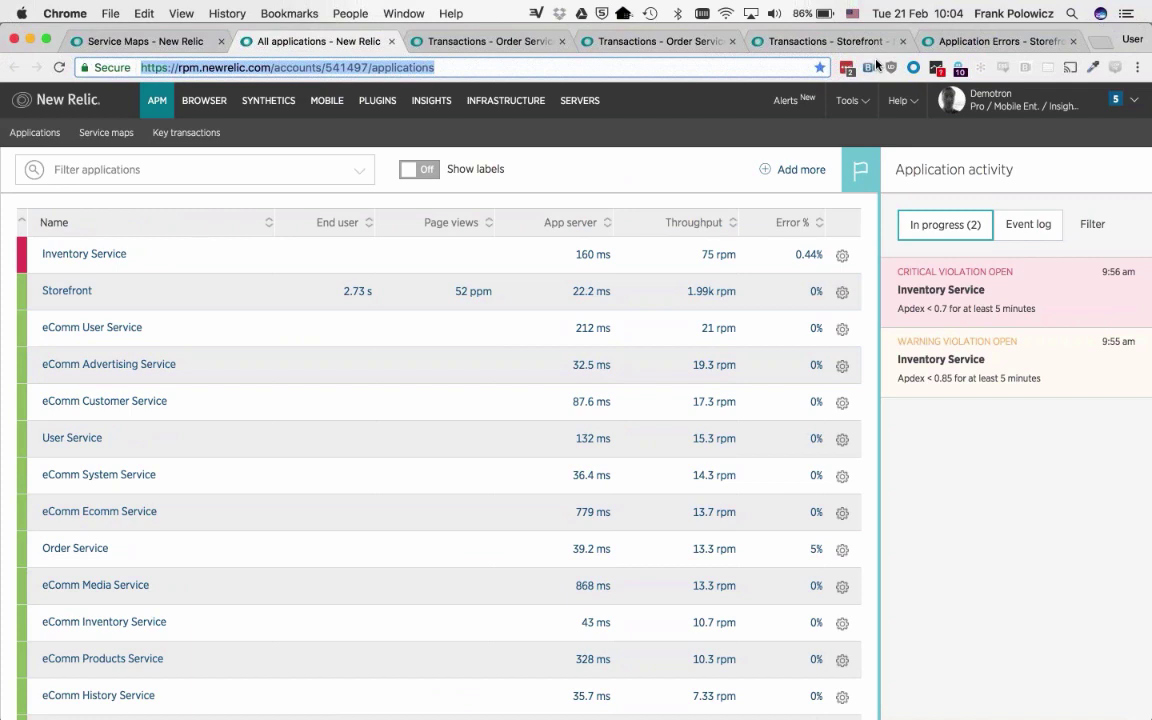
Switch to Keynote to review the Agenda slide's Service Maps item, and return to New Relic in Chrome.
{"action": "left_click", "coordinate": [628, 116]}
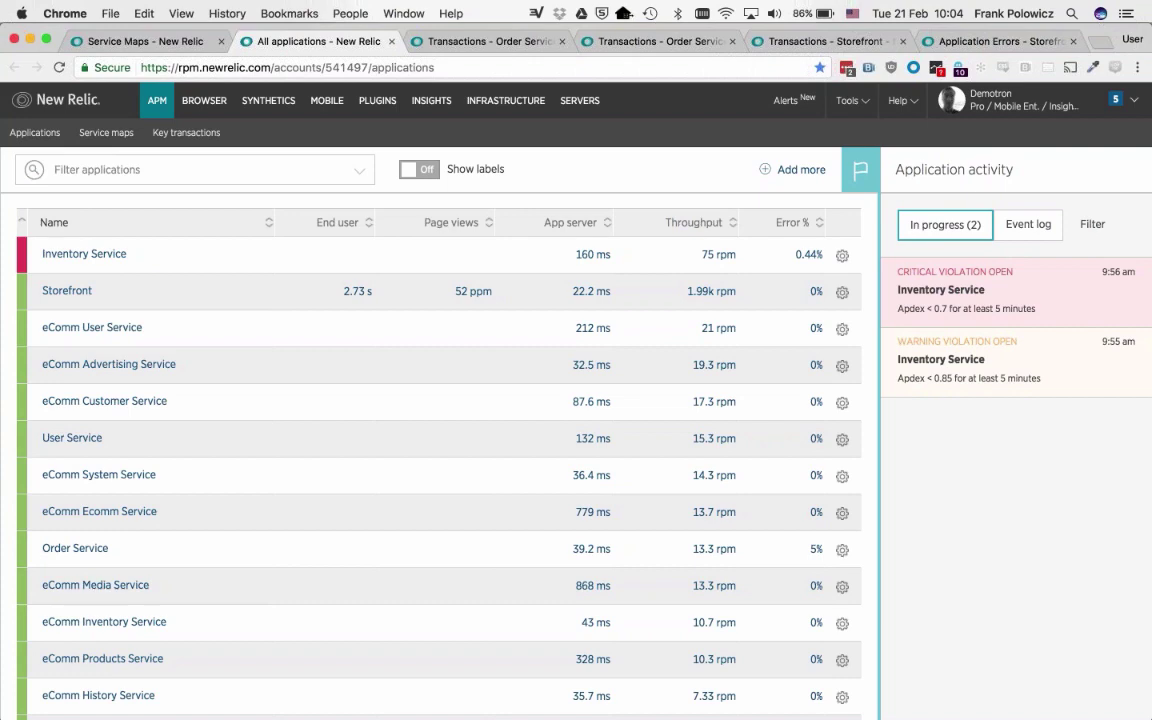
{"action": "key", "text": "super+Tab"}
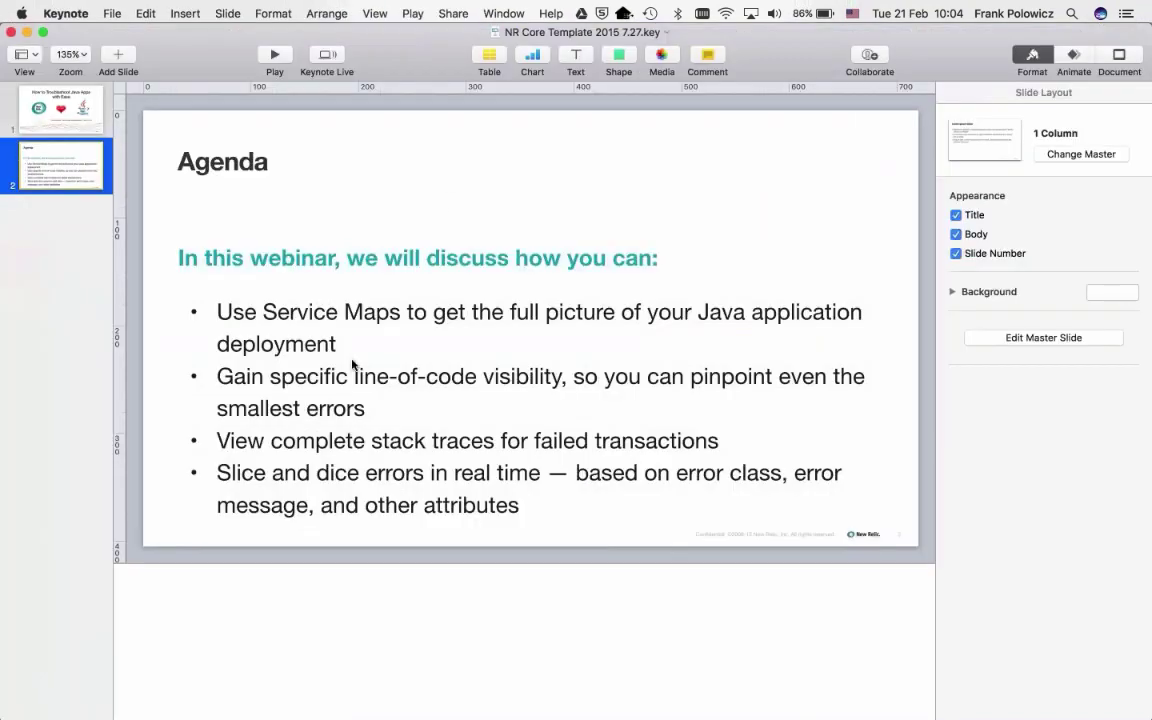
{"action": "left_click", "coordinate": [351, 326]}
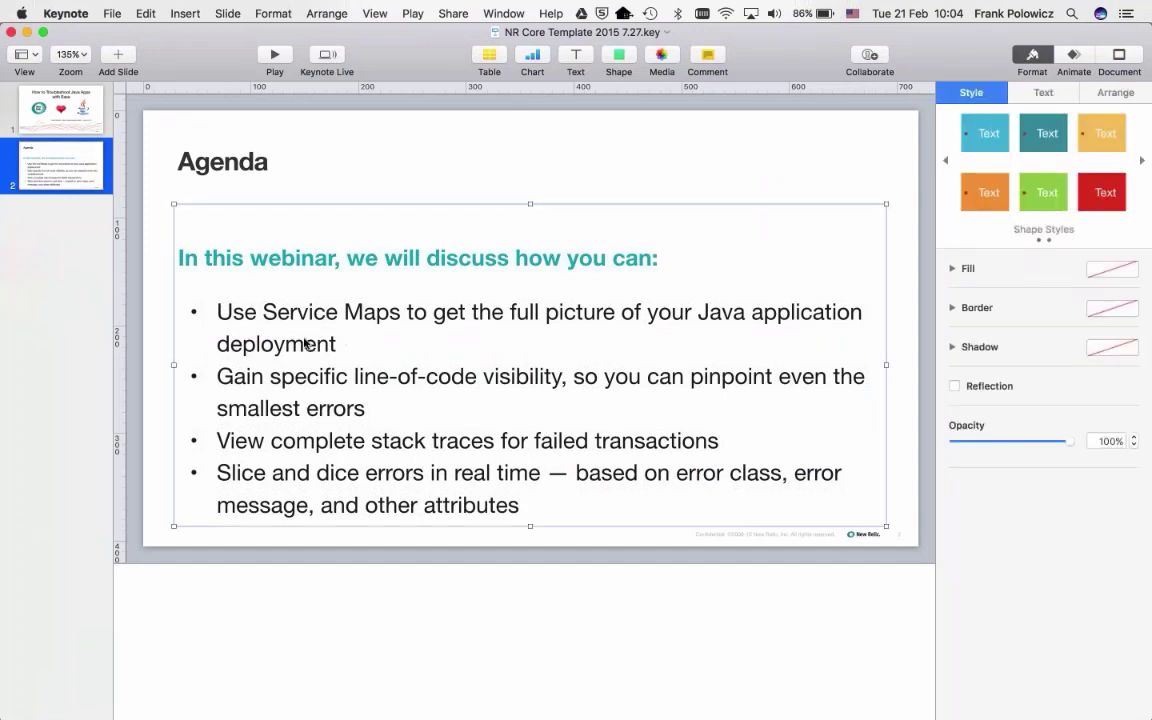
{"action": "left_click_drag", "start_coordinate": [306, 344], "coordinate": [348, 334]}
{"action": "key", "text": "super+Tab"}
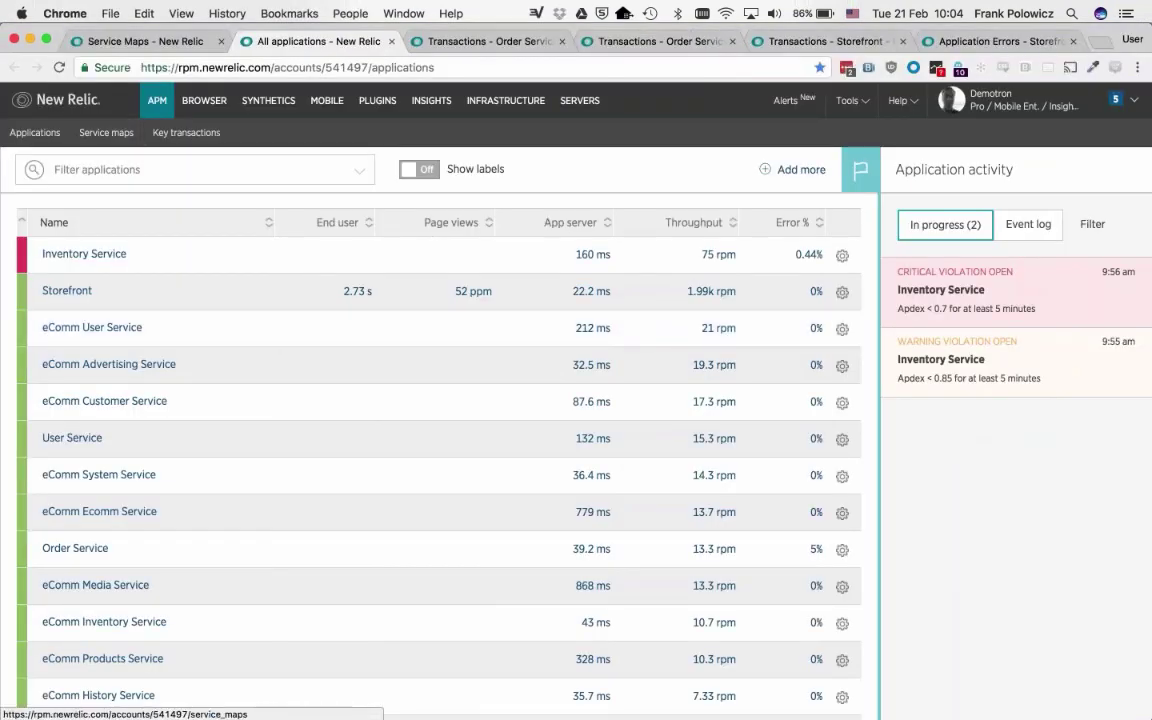
Go to Service maps and open the suggested Storefront map for the most visited app/service.
{"action": "left_click", "coordinate": [101, 133]}
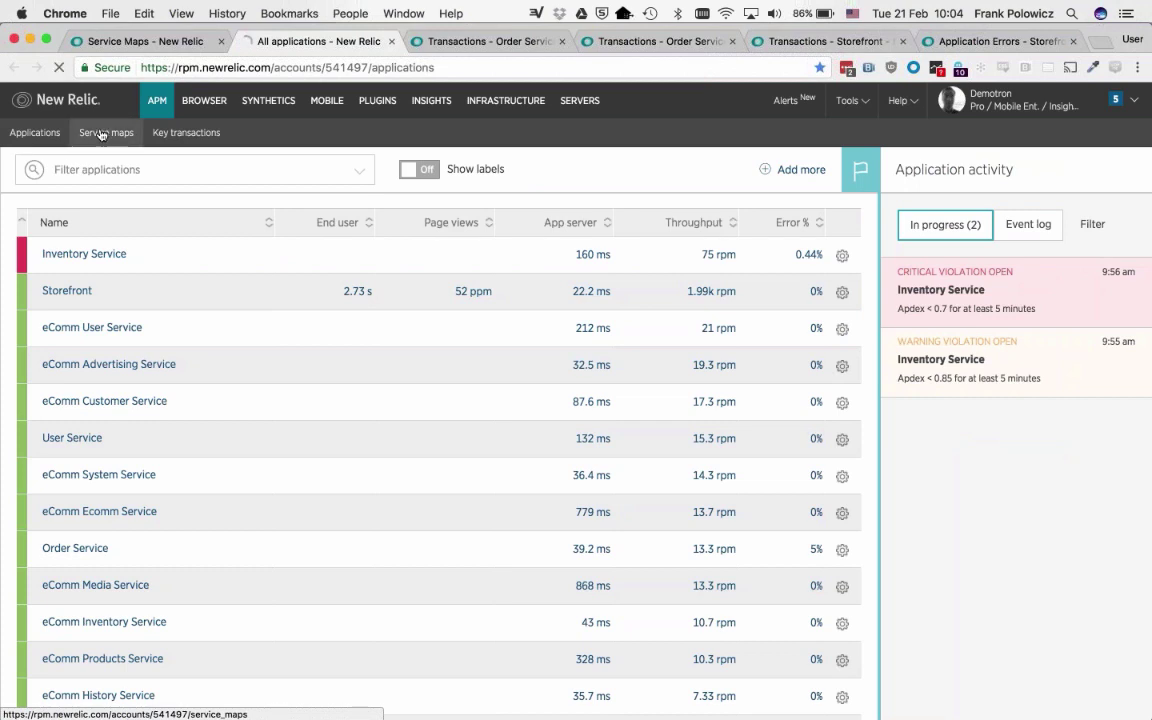
{"action": "left_click", "coordinate": [145, 43]}
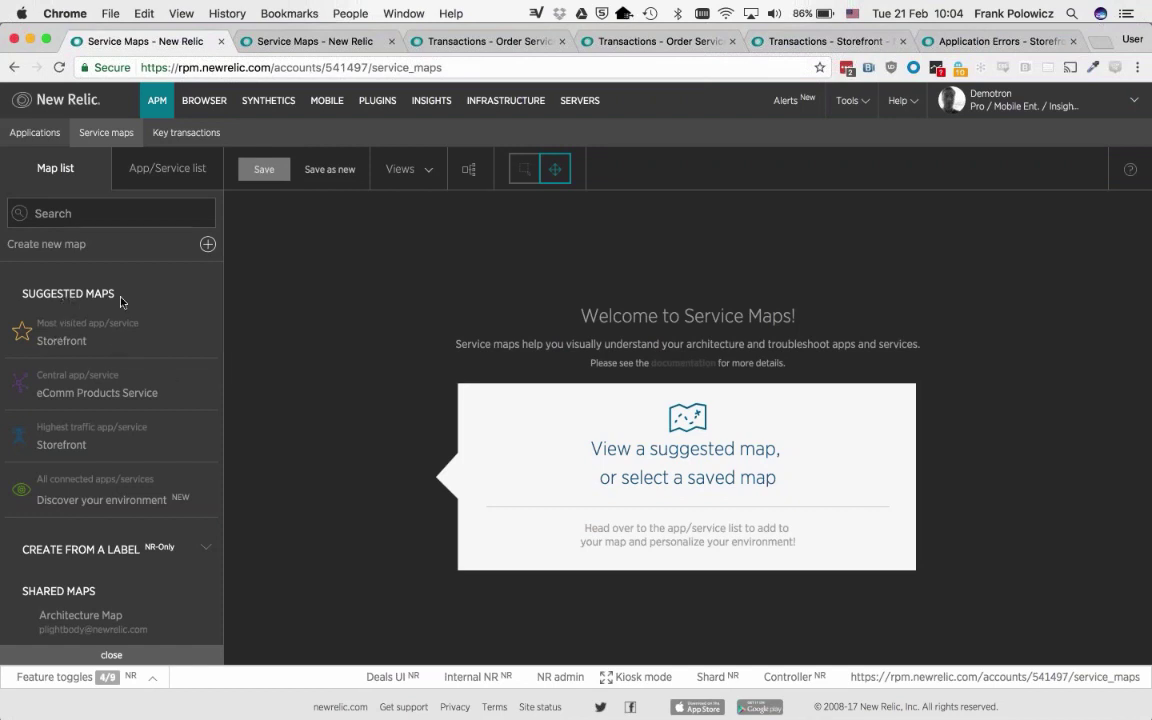
{"action": "left_click", "coordinate": [115, 340]}
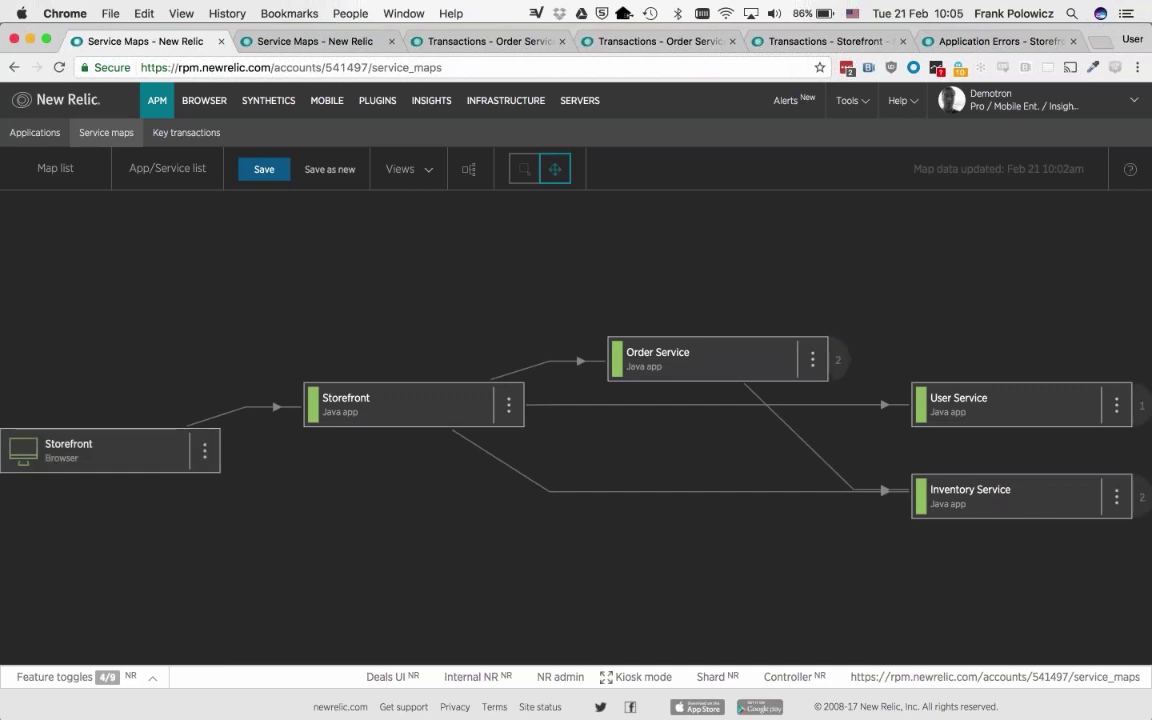
Open the suggested Discover your environment map of all connected apps/services, discarding the unsaved map changes.
{"action": "left_click", "coordinate": [58, 160]}
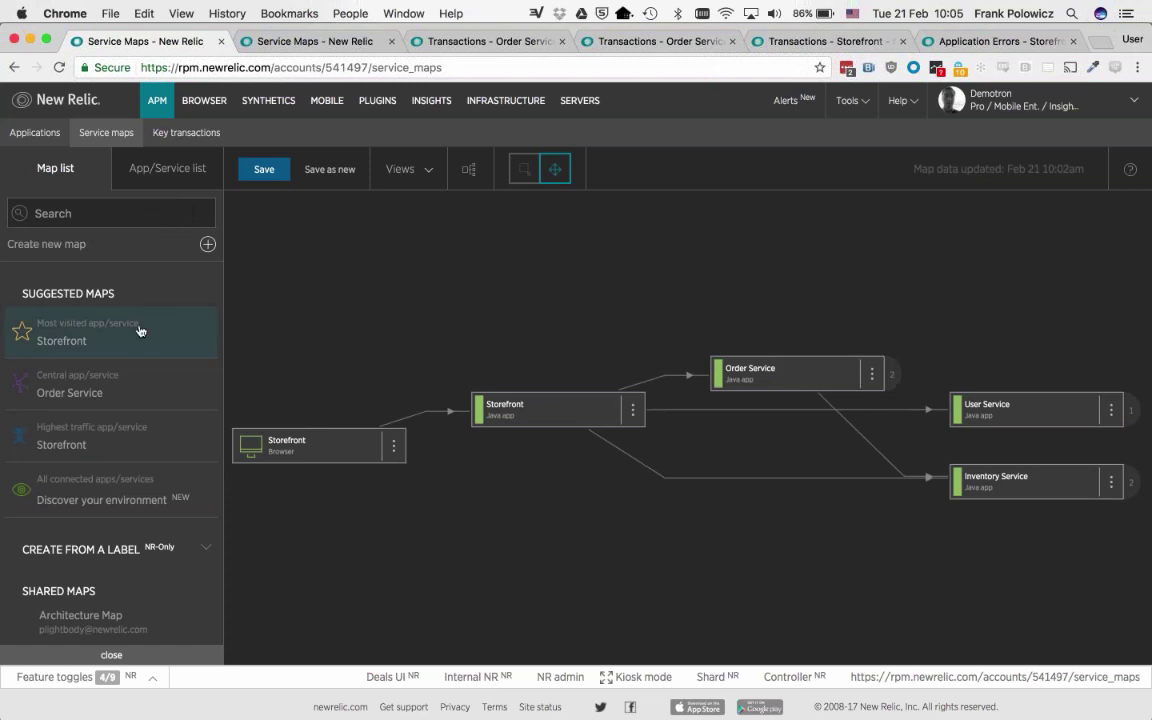
{"action": "left_click", "coordinate": [111, 496]}
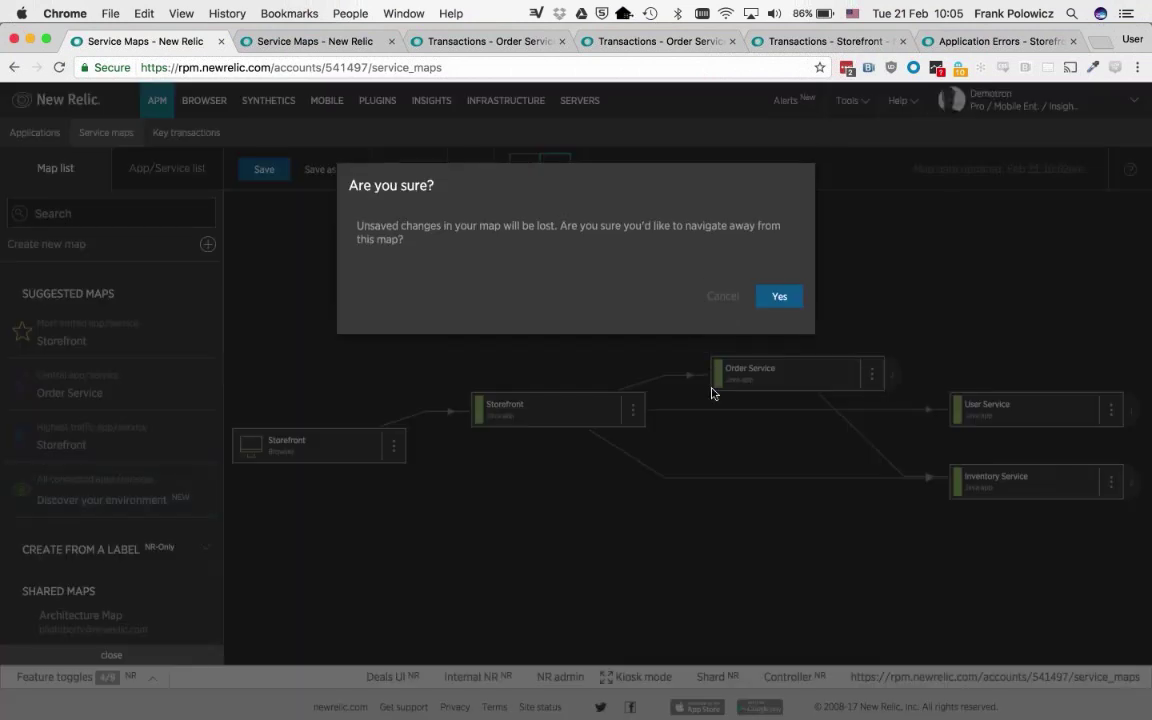
{"action": "left_click", "coordinate": [766, 297]}
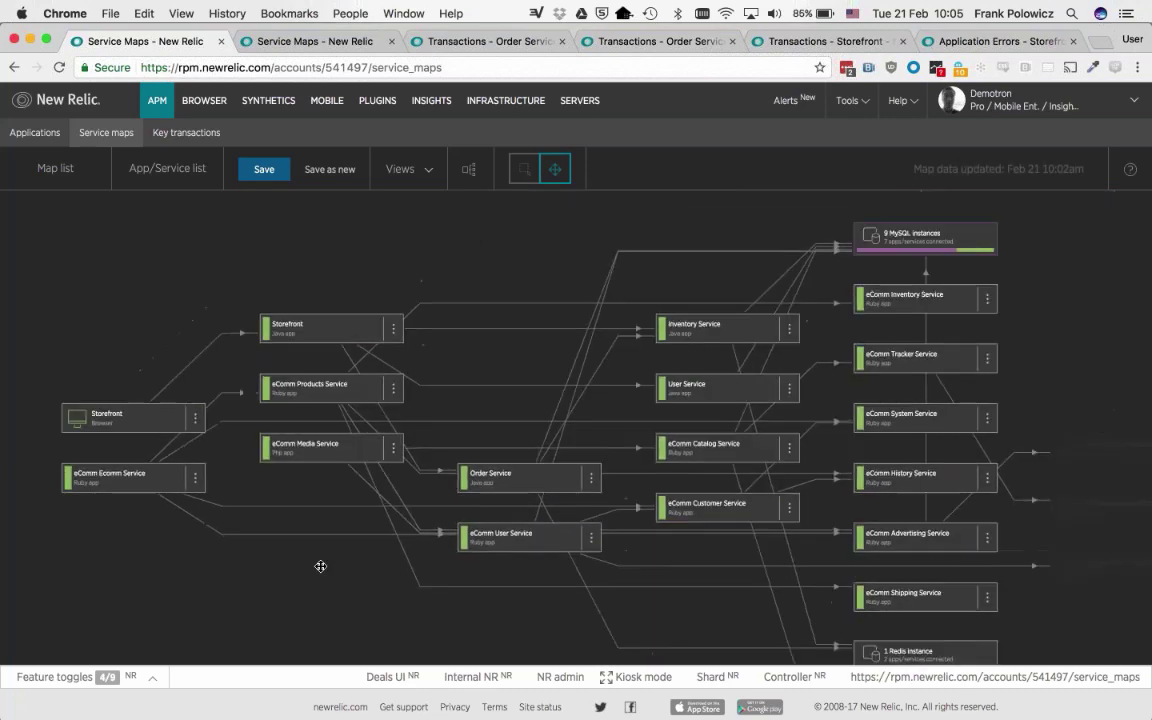
Expand the MySQL instances node and the ActiveRecord (eComm Adv...) database node to show their performance charts.
{"action": "left_click_drag", "start_coordinate": [320, 566], "coordinate": [311, 527]}
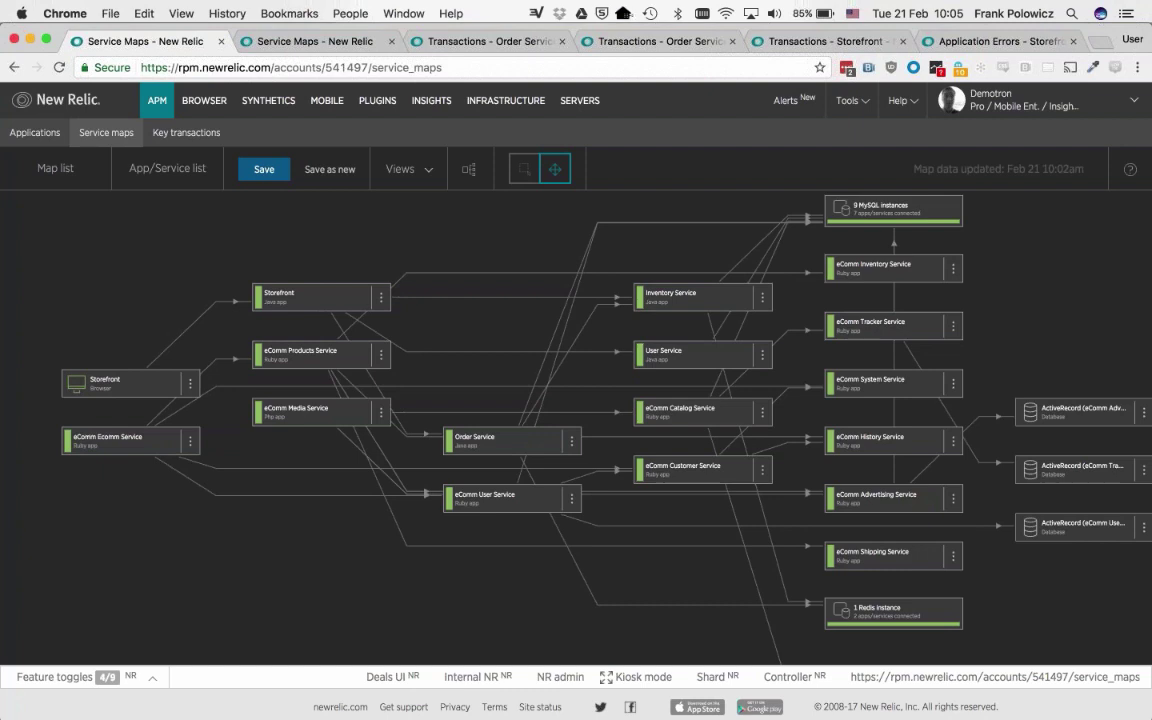
{"action": "left_click", "coordinate": [870, 207]}
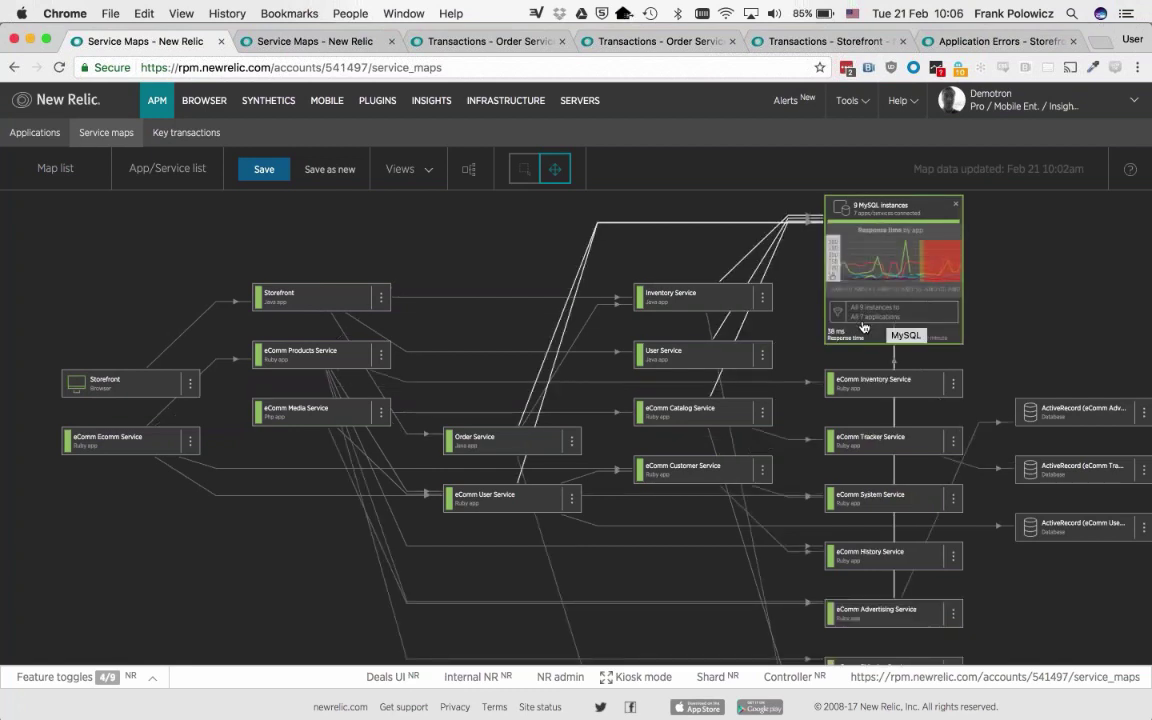
{"action": "left_click", "coordinate": [1068, 412]}
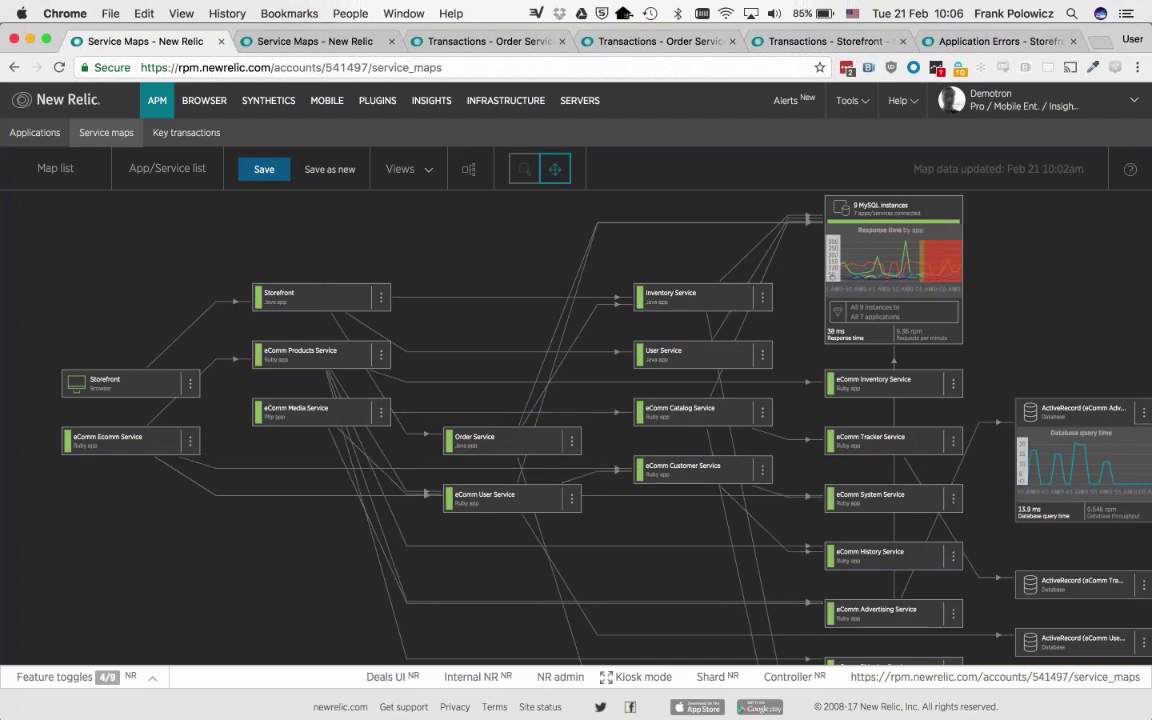
Examine the environment map up close and as a whole, following the connections between services and databases.
{"action": "scroll", "coordinate": [270, 383], "scroll_direction": "up", "scroll_amount": 5}
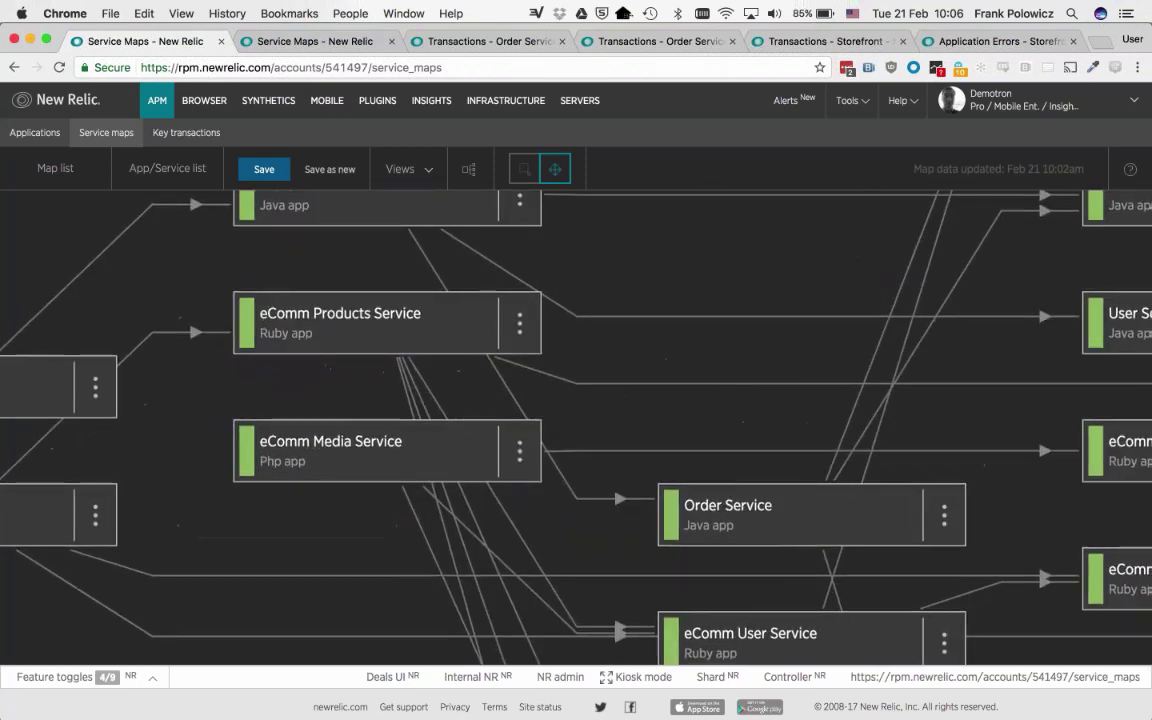
{"action": "left_click_drag", "start_coordinate": [269, 428], "coordinate": [267, 494]}
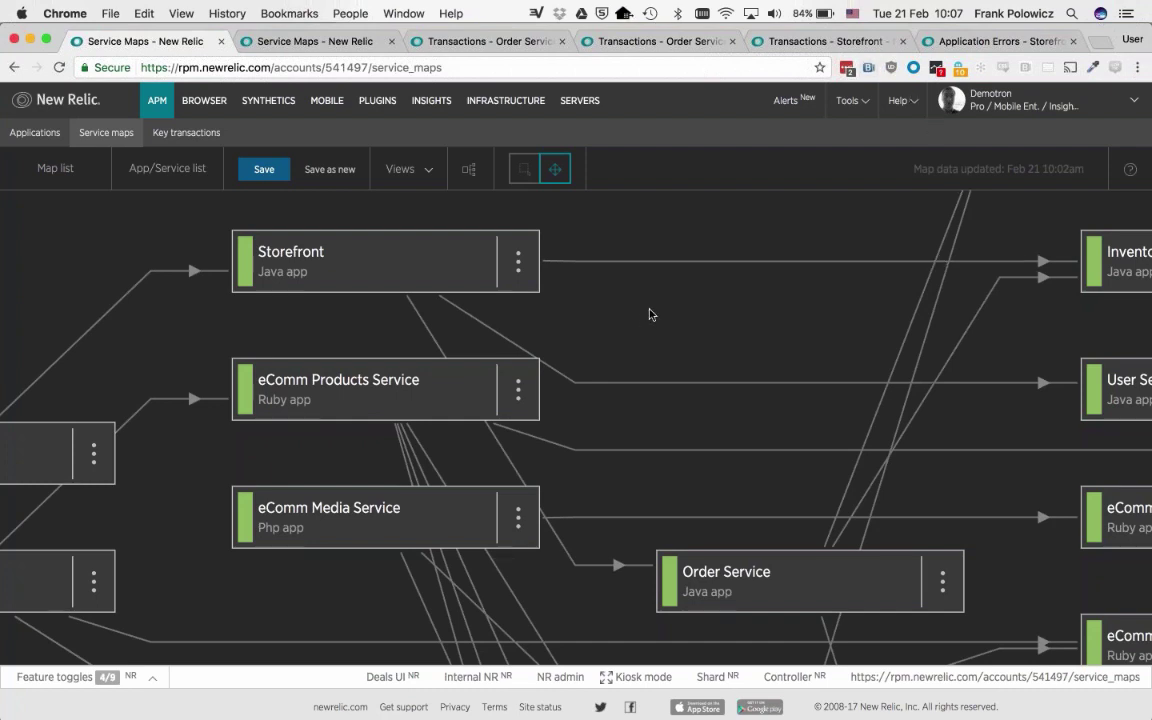
{"action": "scroll", "coordinate": [649, 314], "scroll_direction": "down", "scroll_amount": 5}
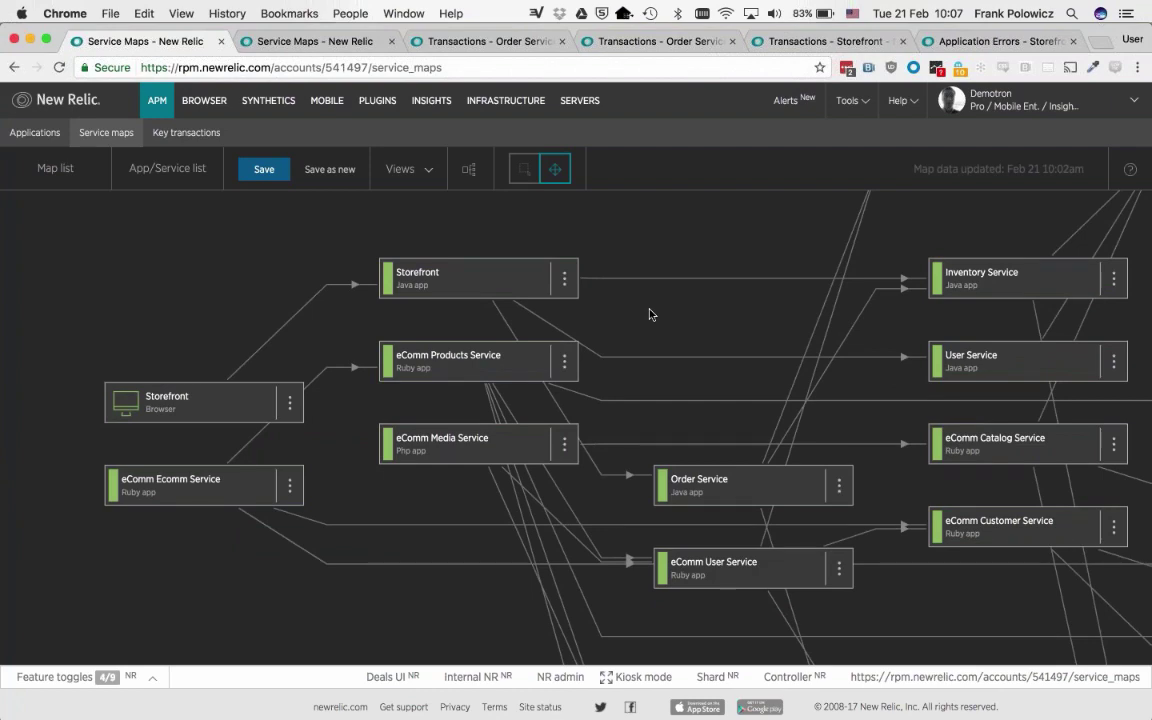
{"action": "scroll", "coordinate": [649, 314], "scroll_direction": "down", "scroll_amount": 5}
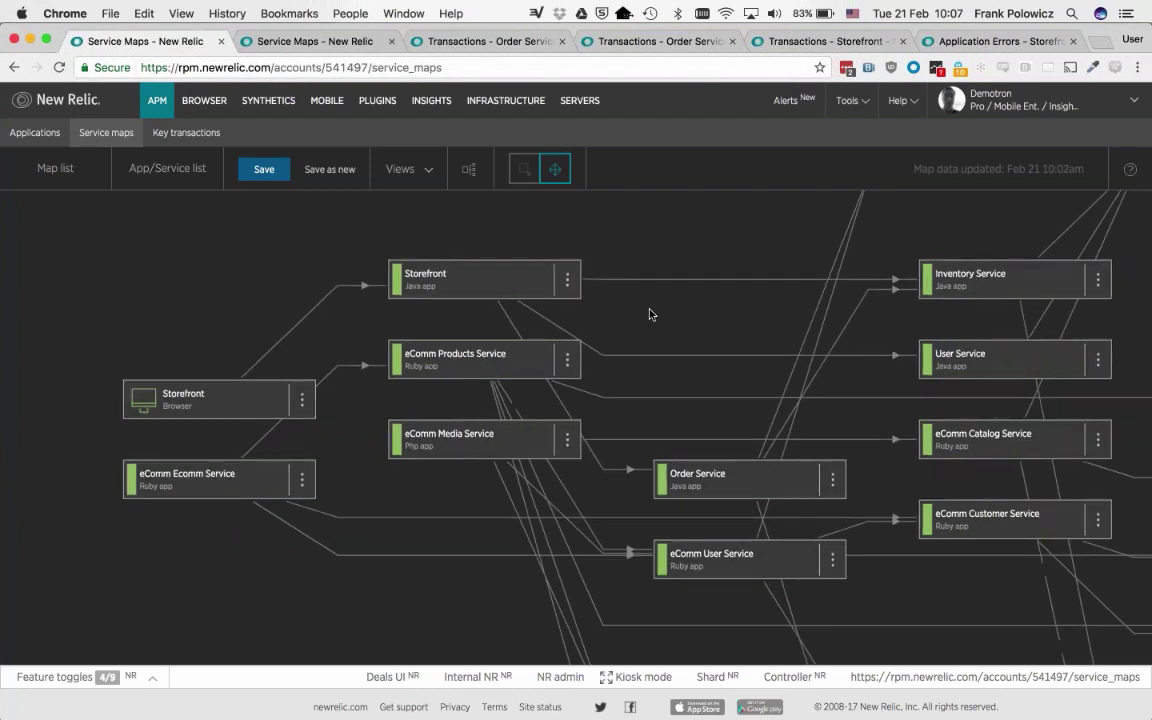
{"action": "left_click_drag", "start_coordinate": [548, 283], "coordinate": [447, 262]}
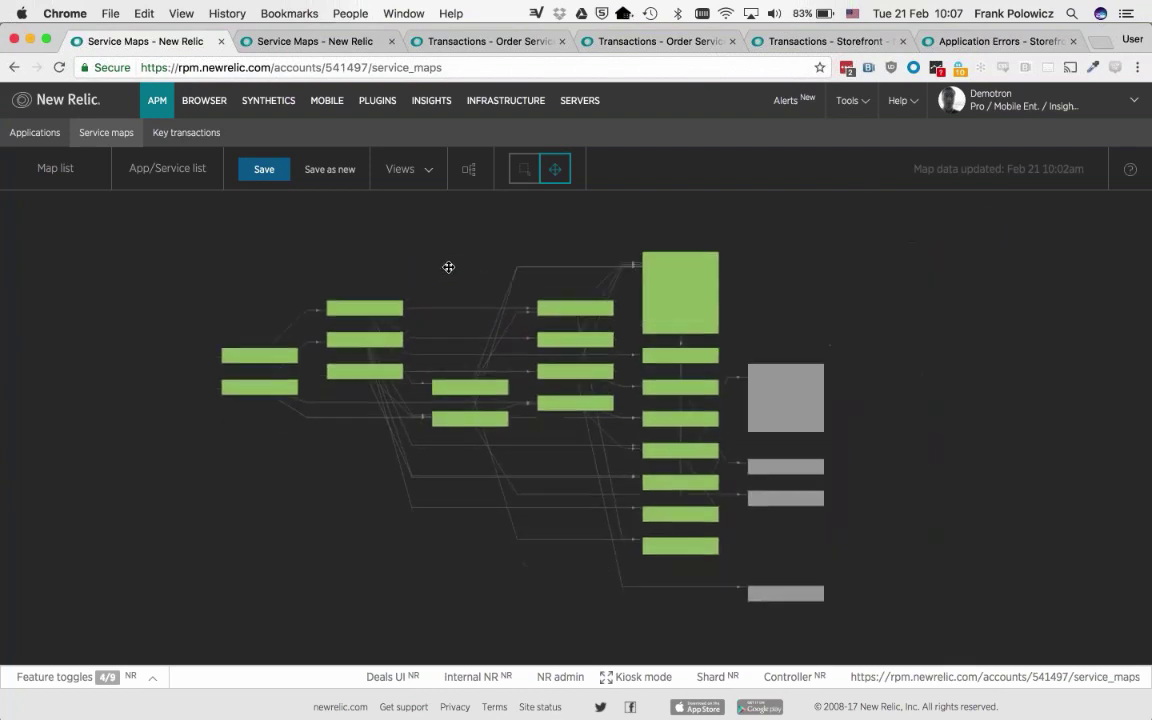
{"action": "scroll", "coordinate": [448, 264], "scroll_direction": "up", "scroll_amount": 2}
{"action": "scroll", "coordinate": [448, 267], "scroll_direction": "up", "scroll_amount": 1}
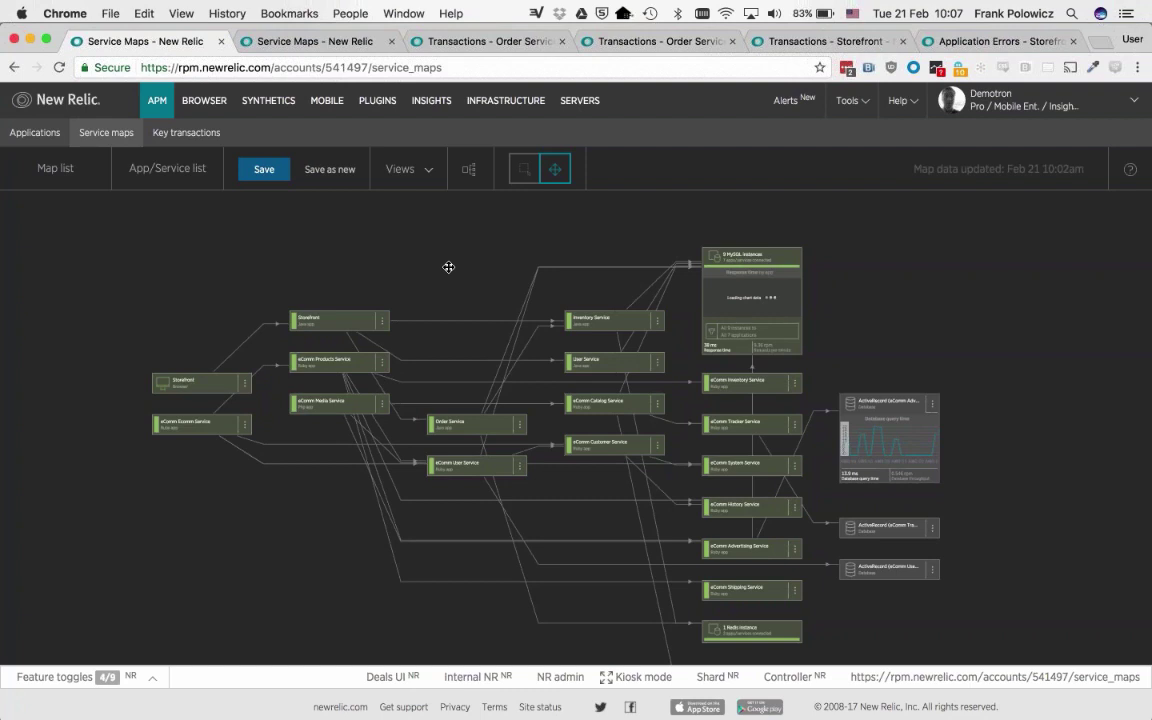
{"action": "scroll", "coordinate": [180, 307], "scroll_direction": "down", "scroll_amount": 2}
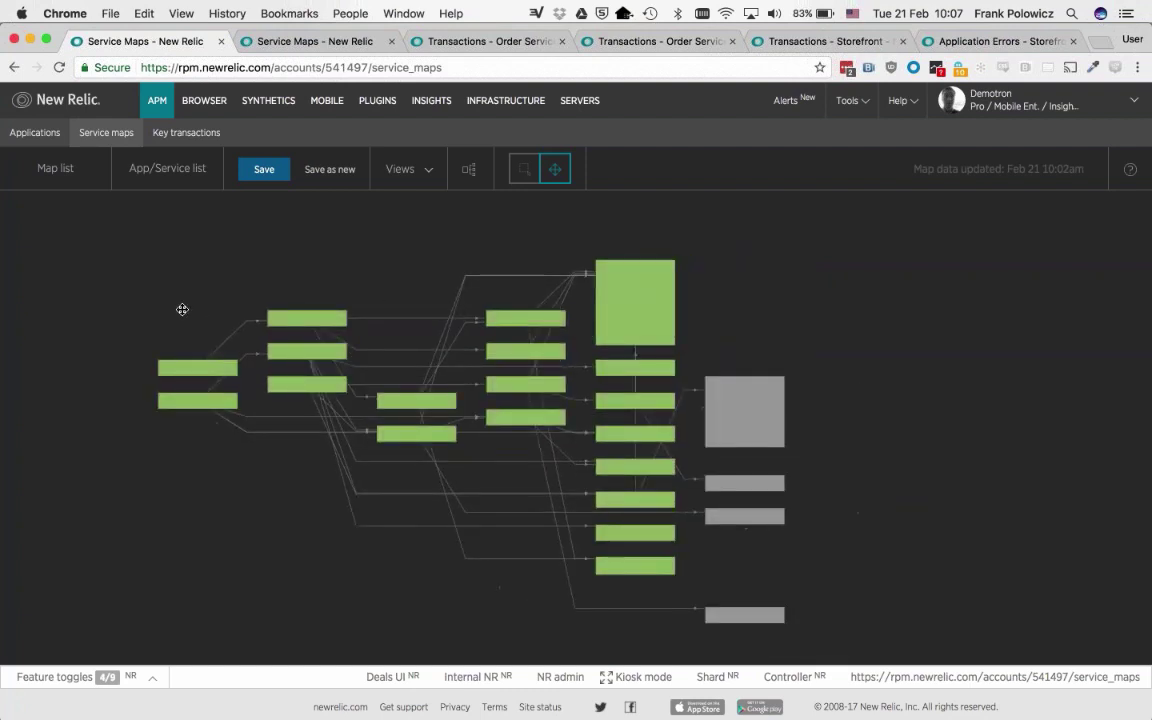
{"action": "left_click_drag", "start_coordinate": [182, 309], "coordinate": [280, 309]}
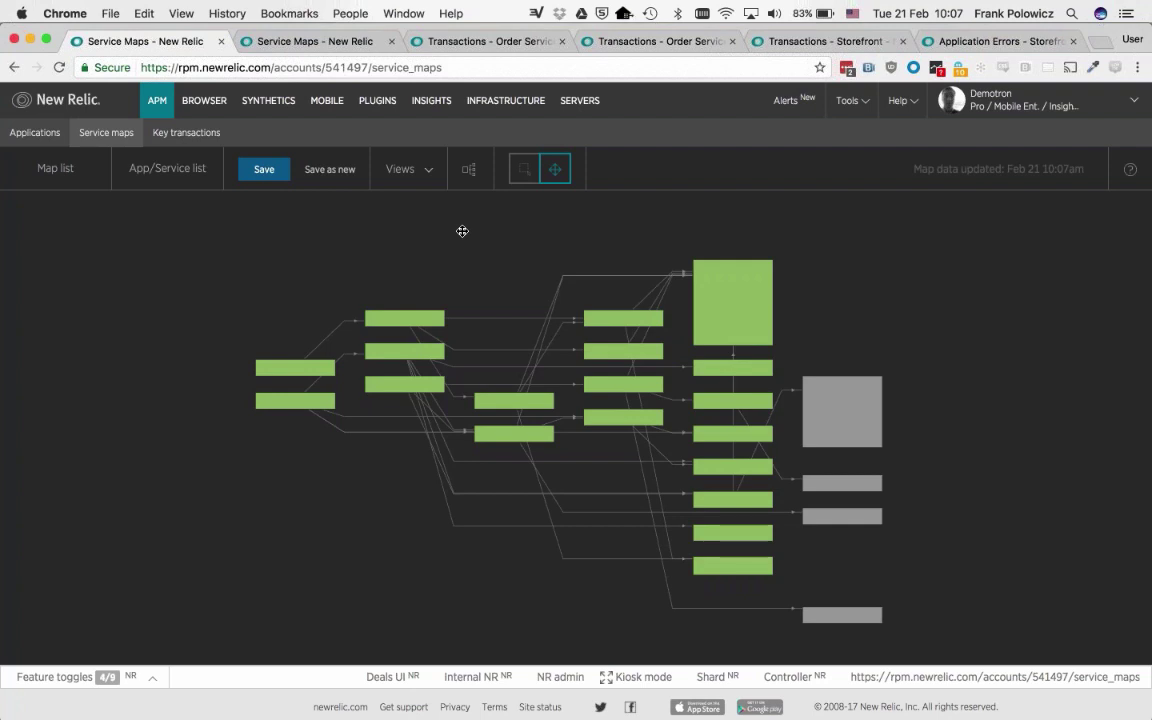
{"action": "scroll", "coordinate": [462, 231], "scroll_direction": "up", "scroll_amount": 2}
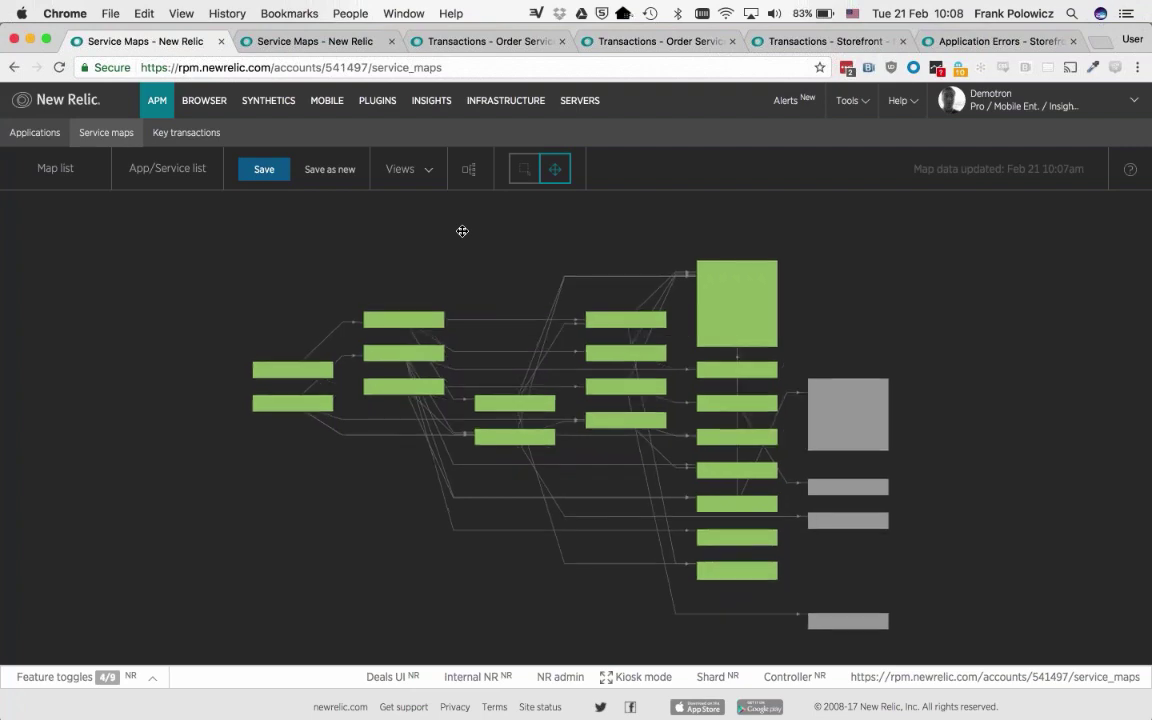
{"action": "scroll", "coordinate": [462, 231], "scroll_direction": "up", "scroll_amount": 5}
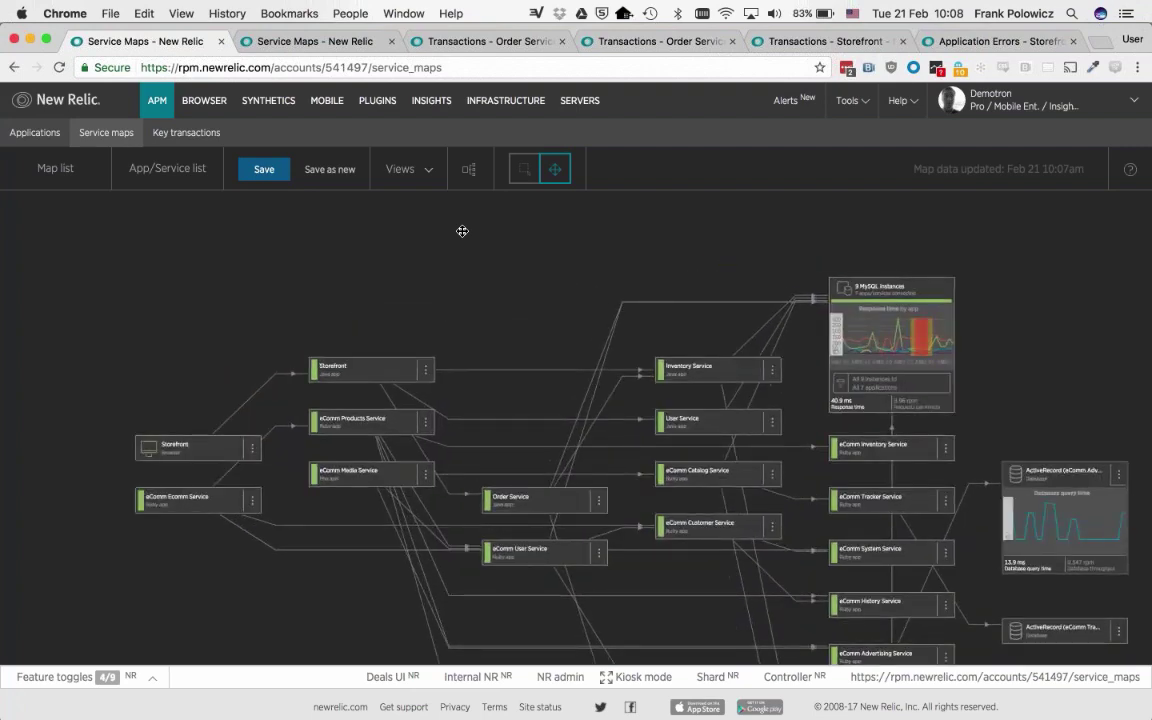
{"action": "left_click_drag", "start_coordinate": [452, 296], "coordinate": [458, 247]}
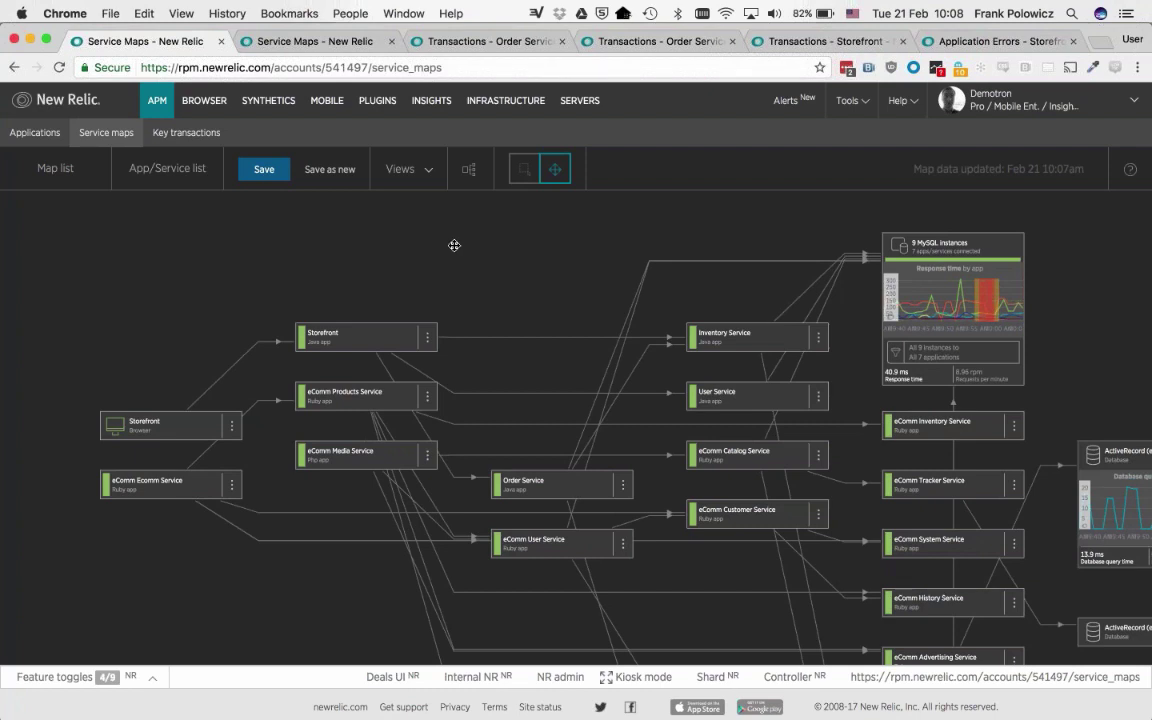
Create a new empty map, discarding the unsaved changes, and activate the app/service search.
{"action": "left_click", "coordinate": [56, 169]}
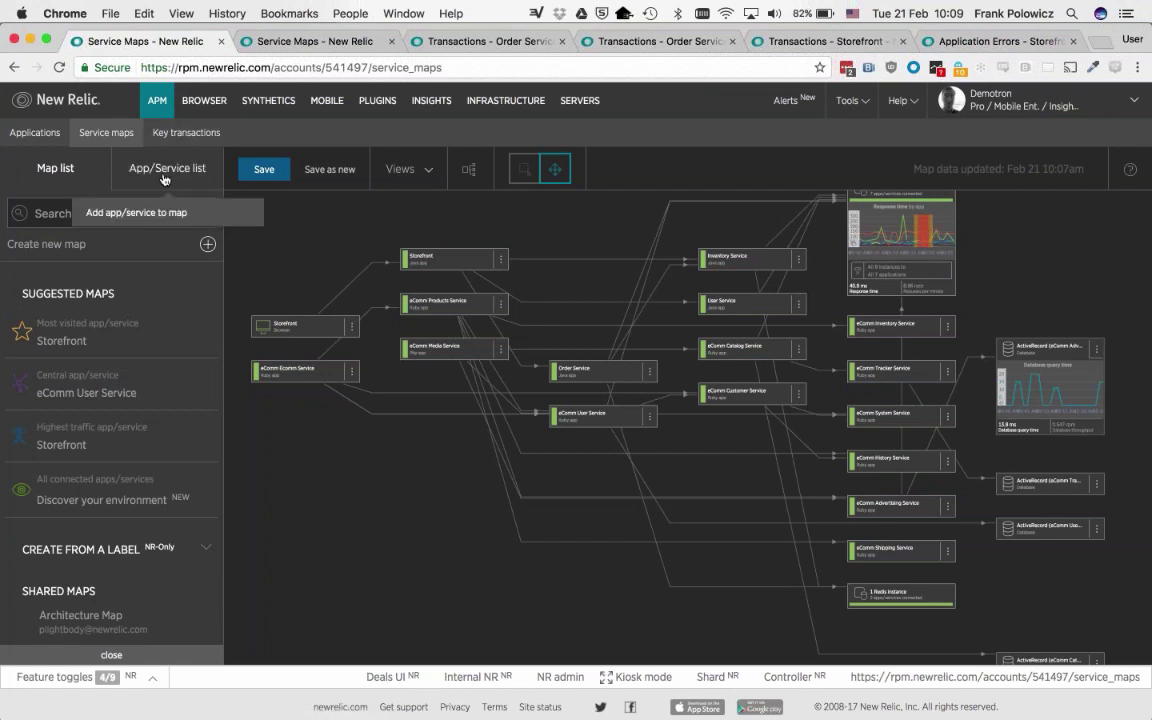
{"action": "left_click", "coordinate": [207, 244]}
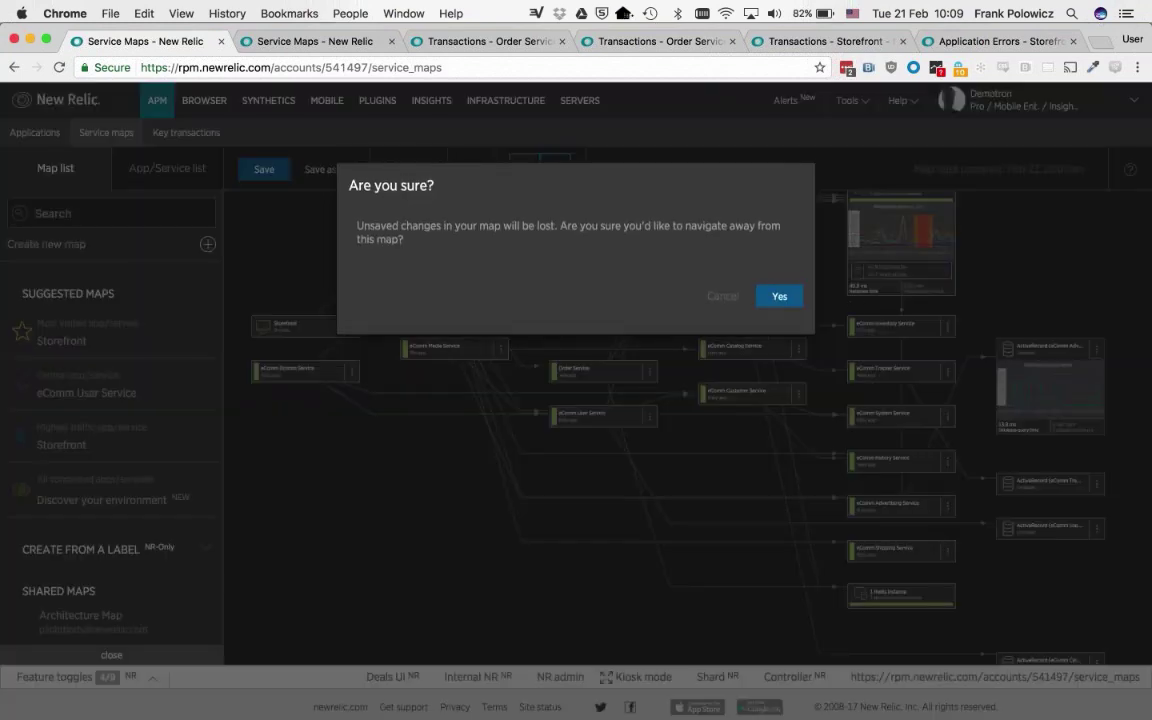
{"action": "left_click", "coordinate": [780, 297]}
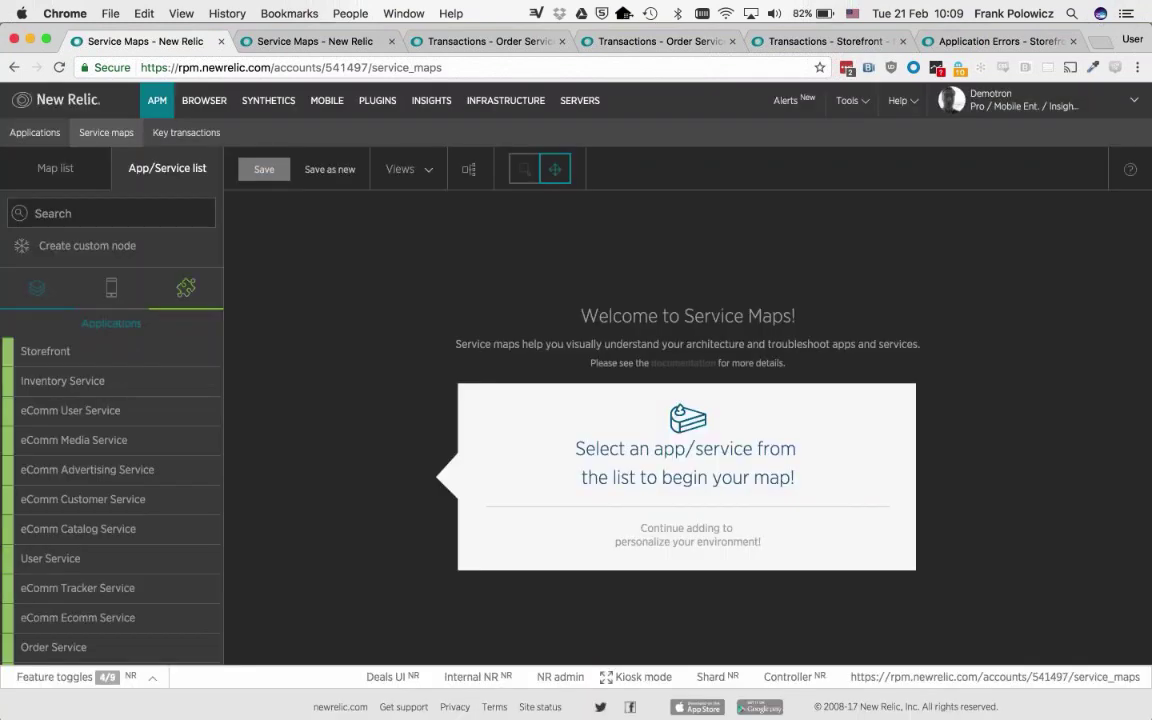
{"action": "left_click", "coordinate": [115, 212]}
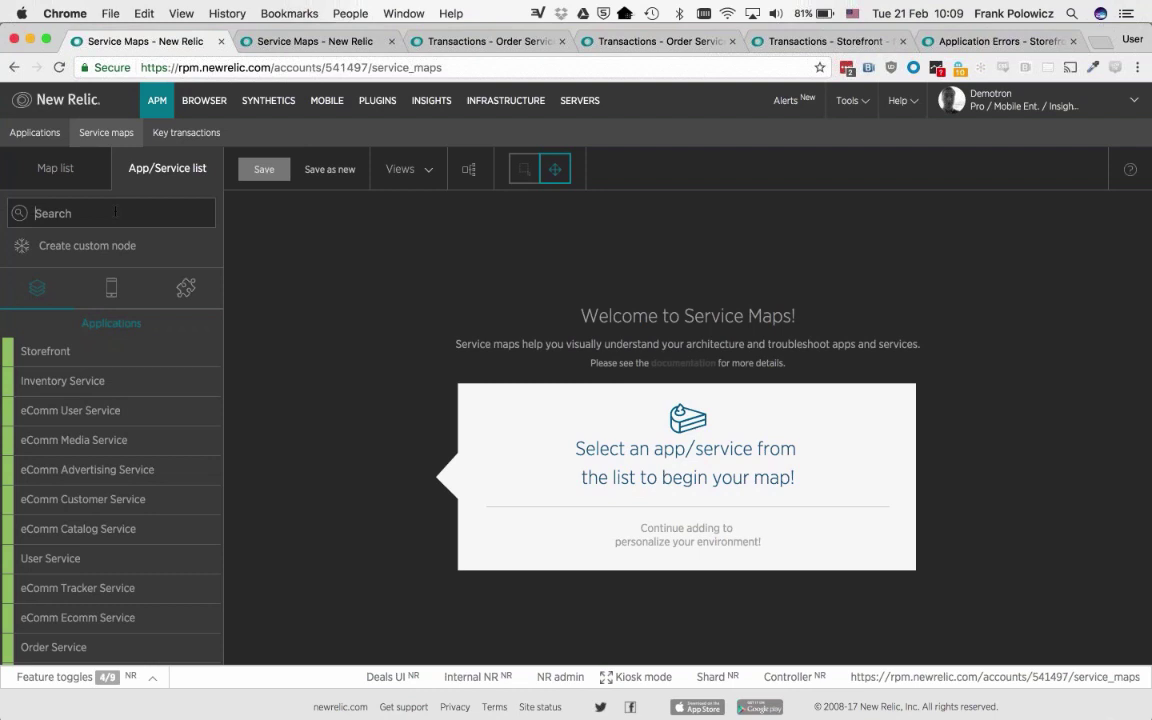
Reopen the Discover your environment map from the suggested maps and bring the Order Service into view.
{"action": "left_click", "coordinate": [55, 168]}
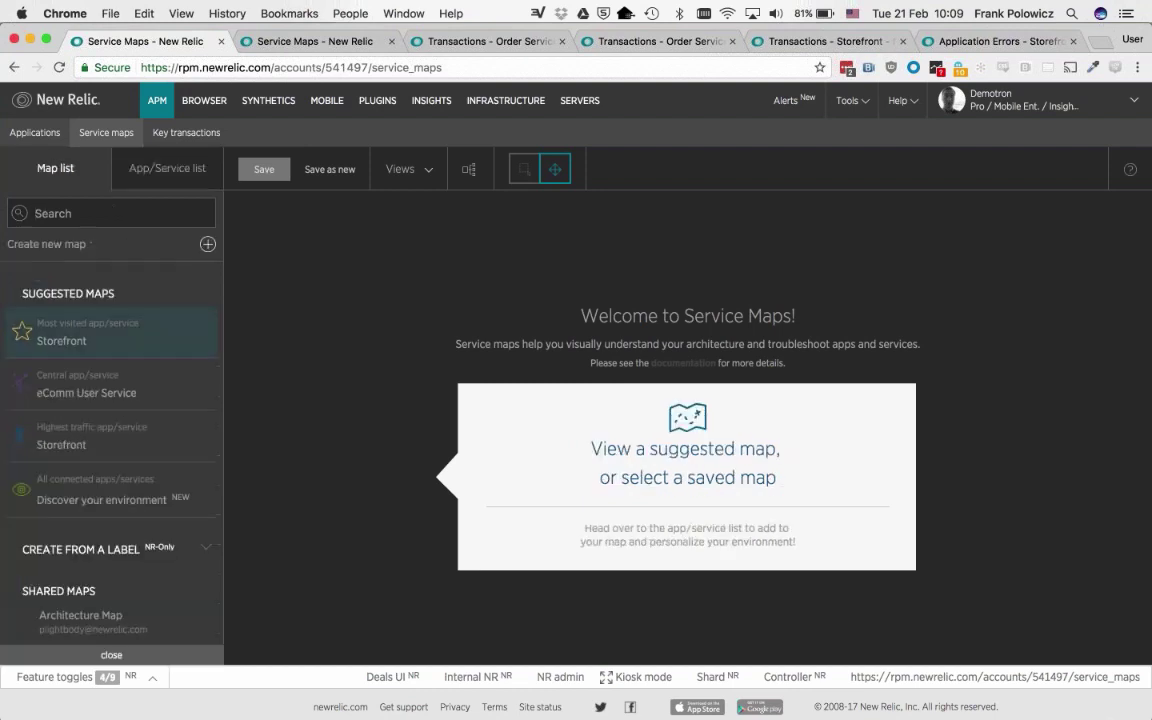
{"action": "left_click", "coordinate": [116, 463]}
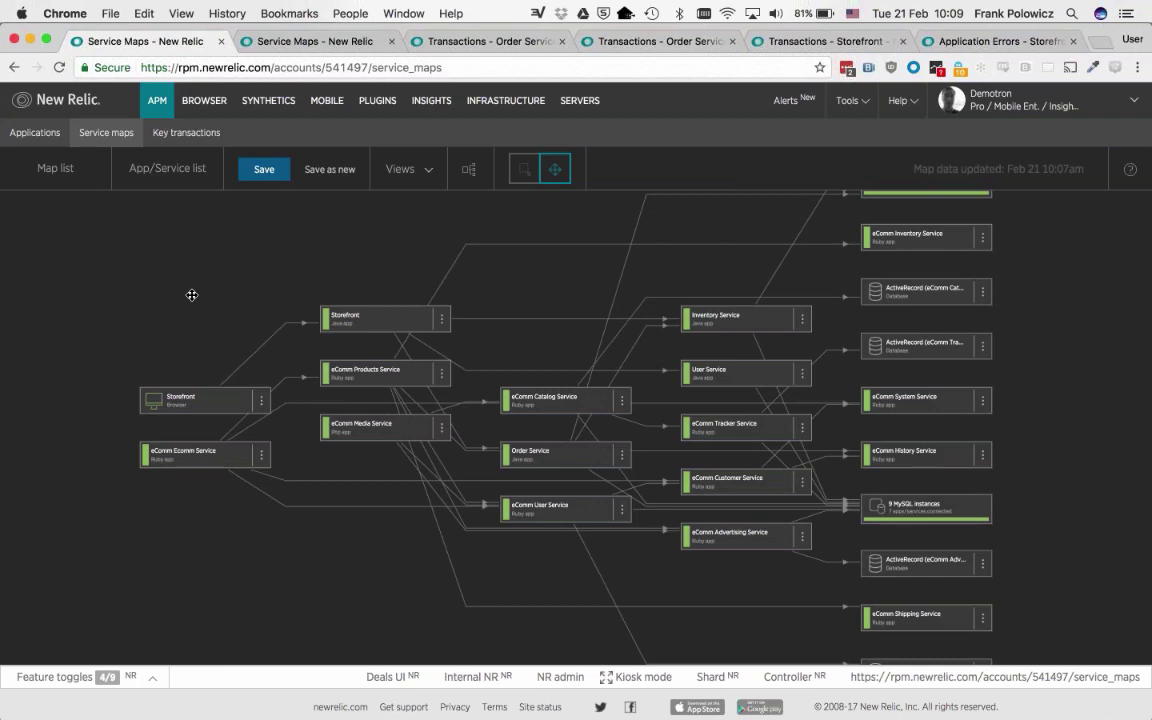
{"action": "scroll", "coordinate": [192, 295], "scroll_direction": "up", "scroll_amount": 2}
{"action": "left_click_drag", "start_coordinate": [232, 308], "coordinate": [188, 293]}
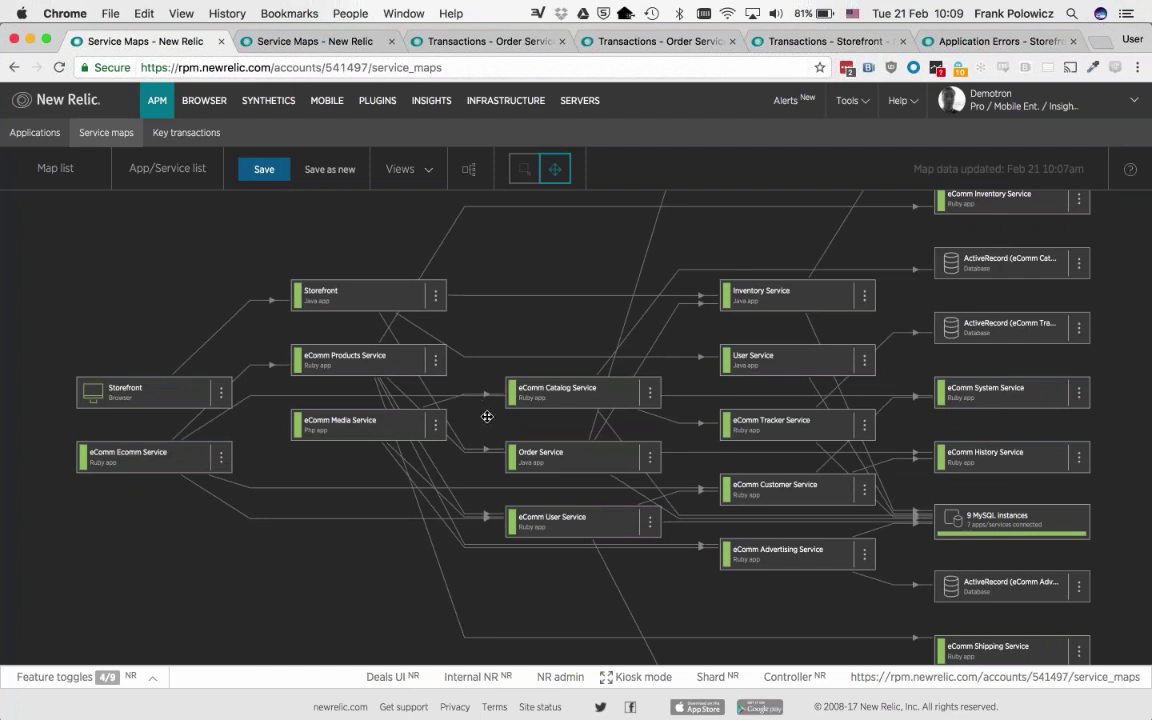
Expand the Order Service node and inspect its response time chart, Apdex, throughput and error rate.
{"action": "left_click", "coordinate": [560, 457]}
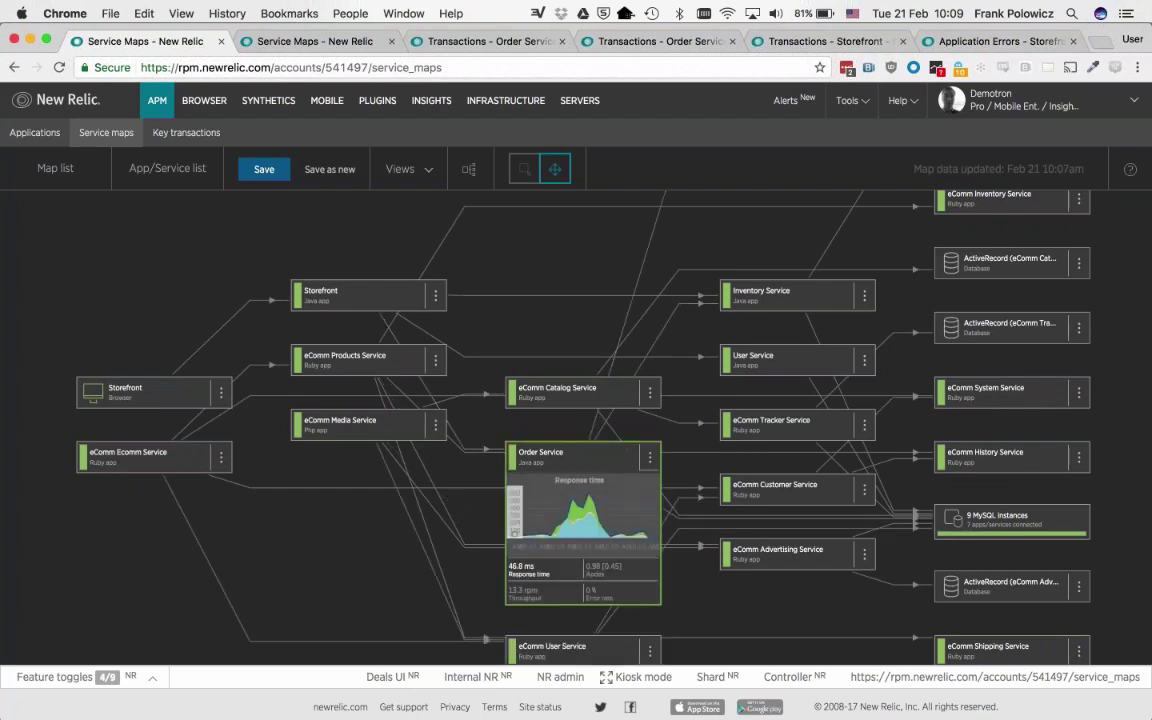
{"action": "scroll", "coordinate": [476, 515], "scroll_direction": "up", "scroll_amount": 5}
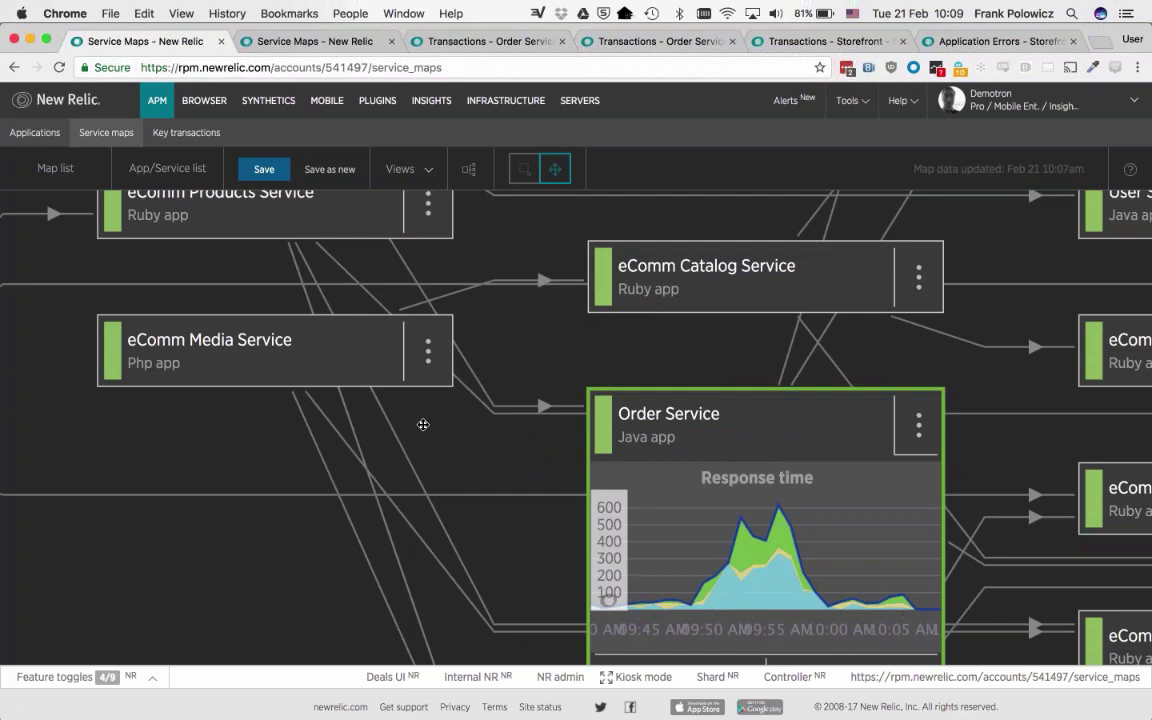
{"action": "left_click_drag", "start_coordinate": [423, 424], "coordinate": [276, 382]}
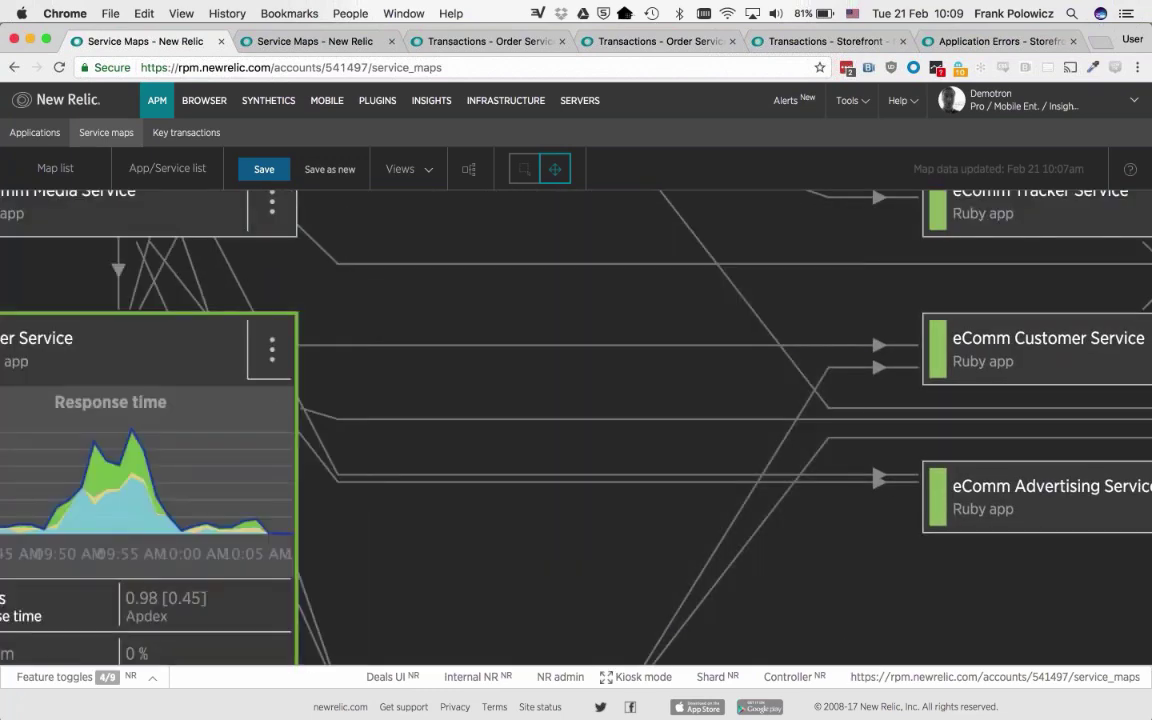
{"action": "left_click_drag", "start_coordinate": [441, 496], "coordinate": [712, 380]}
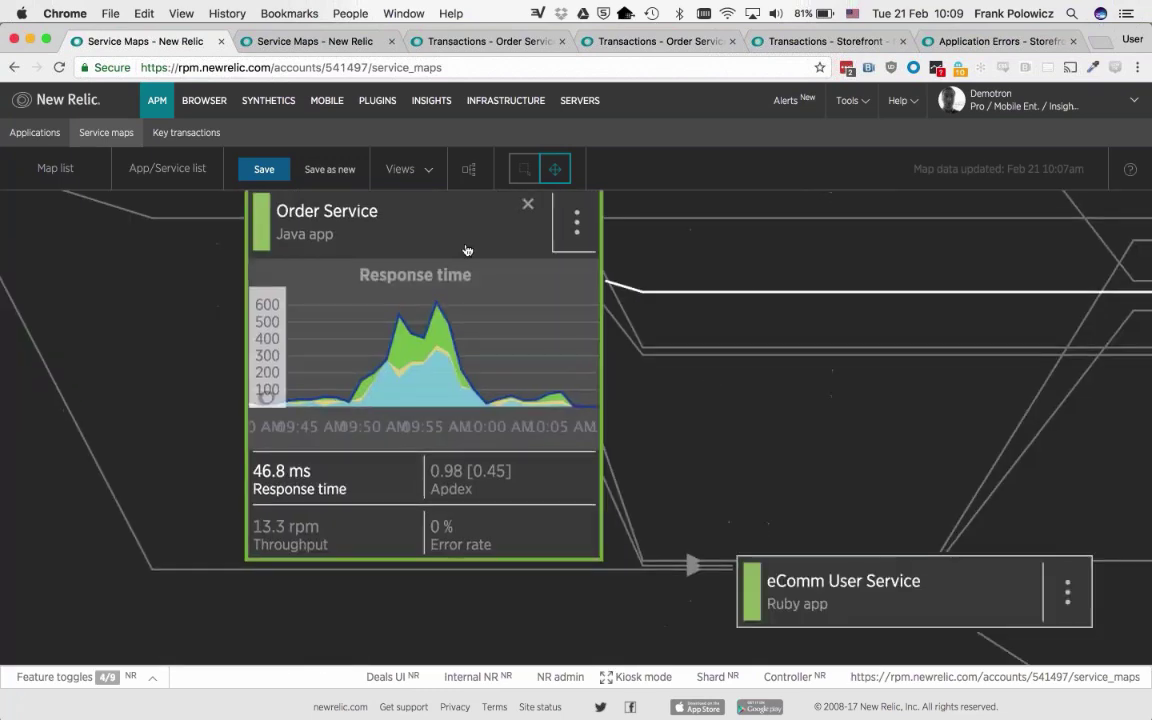
Group the eComm User Service, Order Service and eComm Media Service nodes, and review the metrics of the grouped services.
{"action": "scroll", "coordinate": [660, 350], "scroll_direction": "down", "scroll_amount": 5}
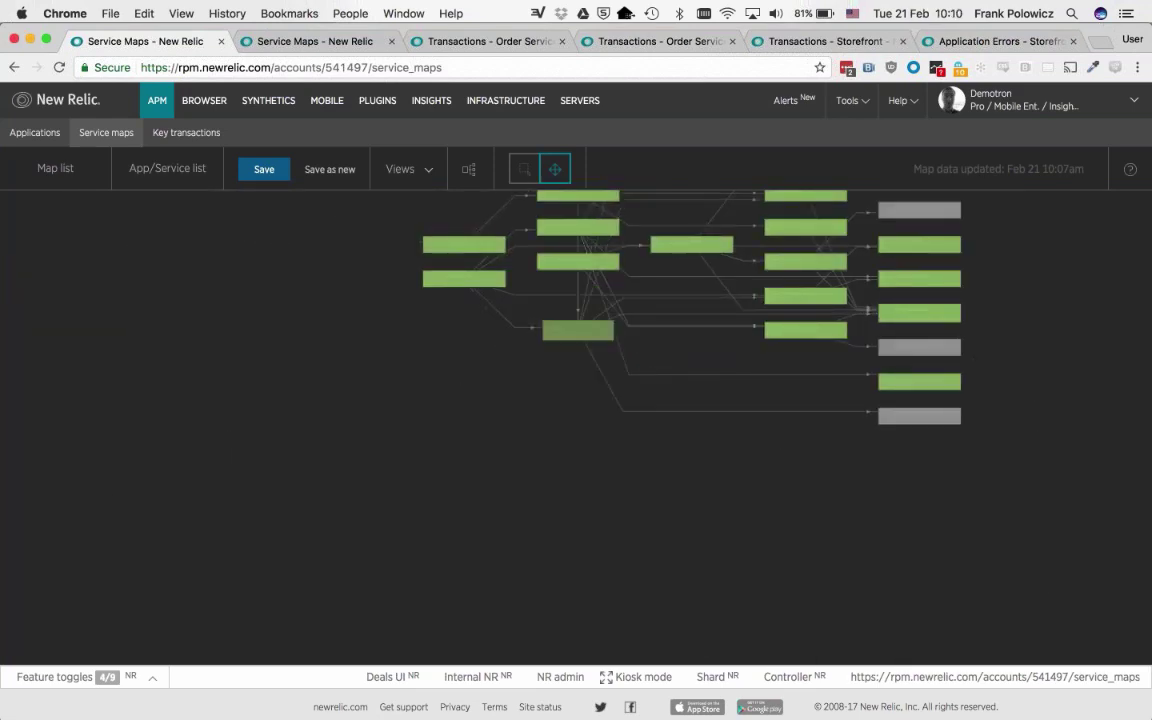
{"action": "mouse_move", "coordinate": [577, 327]}
{"action": "left_mouse_down"}
{"action": "mouse_move", "coordinate": [576, 260]}
{"action": "mouse_move", "coordinate": [563, 311]}
{"action": "left_mouse_up"}
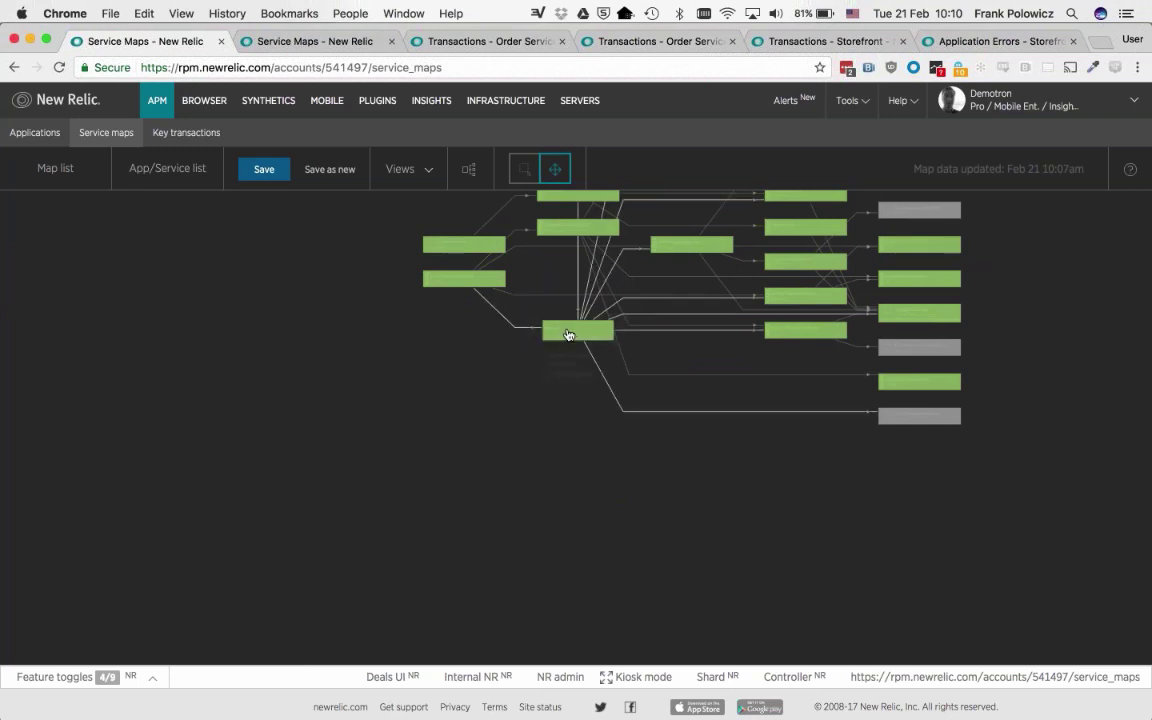
{"action": "left_click", "coordinate": [567, 334]}
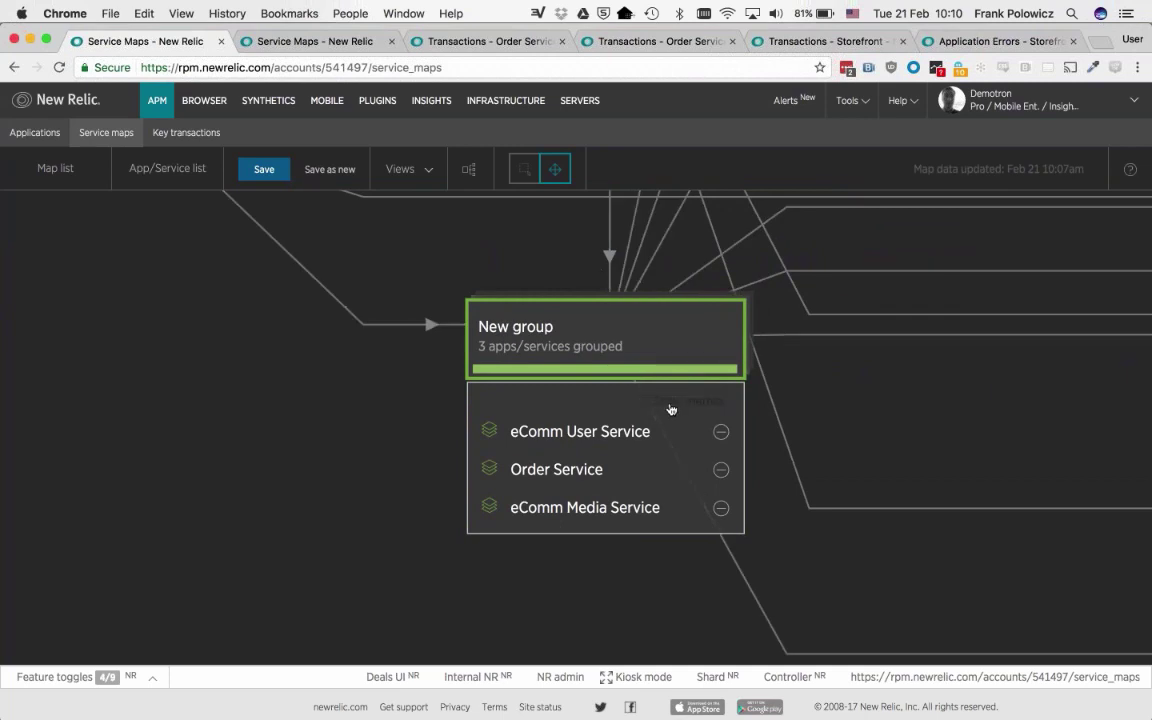
{"action": "left_click", "coordinate": [671, 409]}
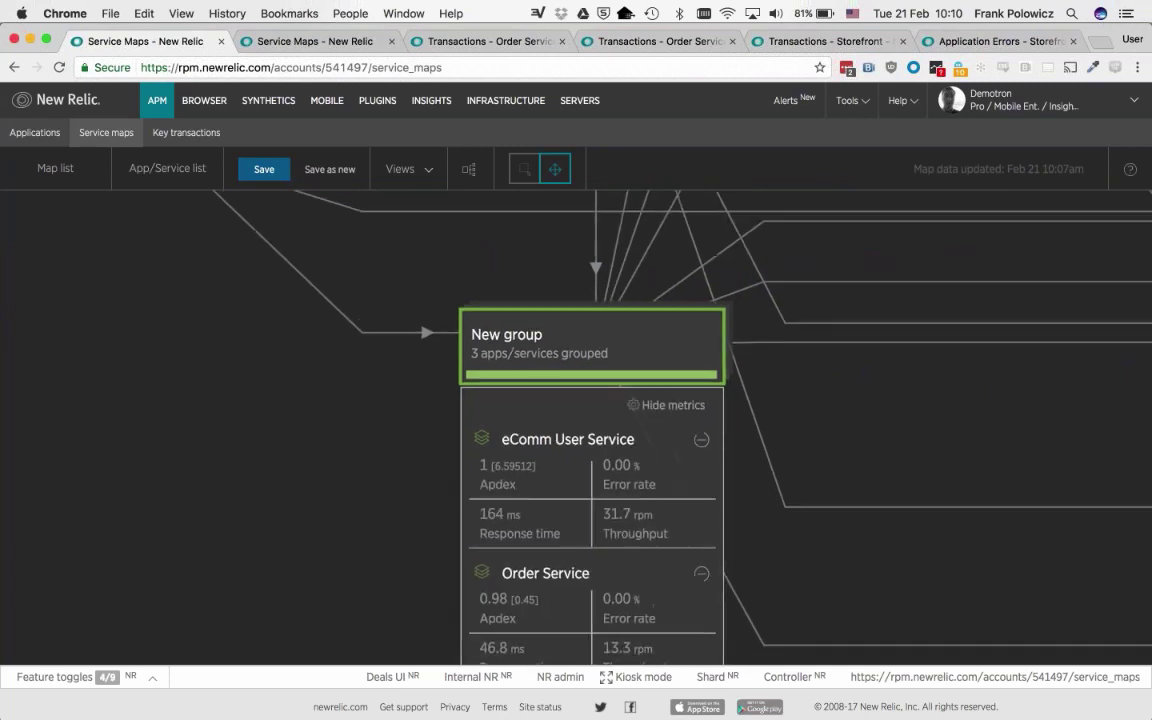
{"action": "scroll", "coordinate": [350, 345], "scroll_direction": "down", "scroll_amount": 1}
{"action": "left_click_drag", "start_coordinate": [350, 345], "coordinate": [362, 237]}
{"action": "left_click", "coordinate": [355, 367]}
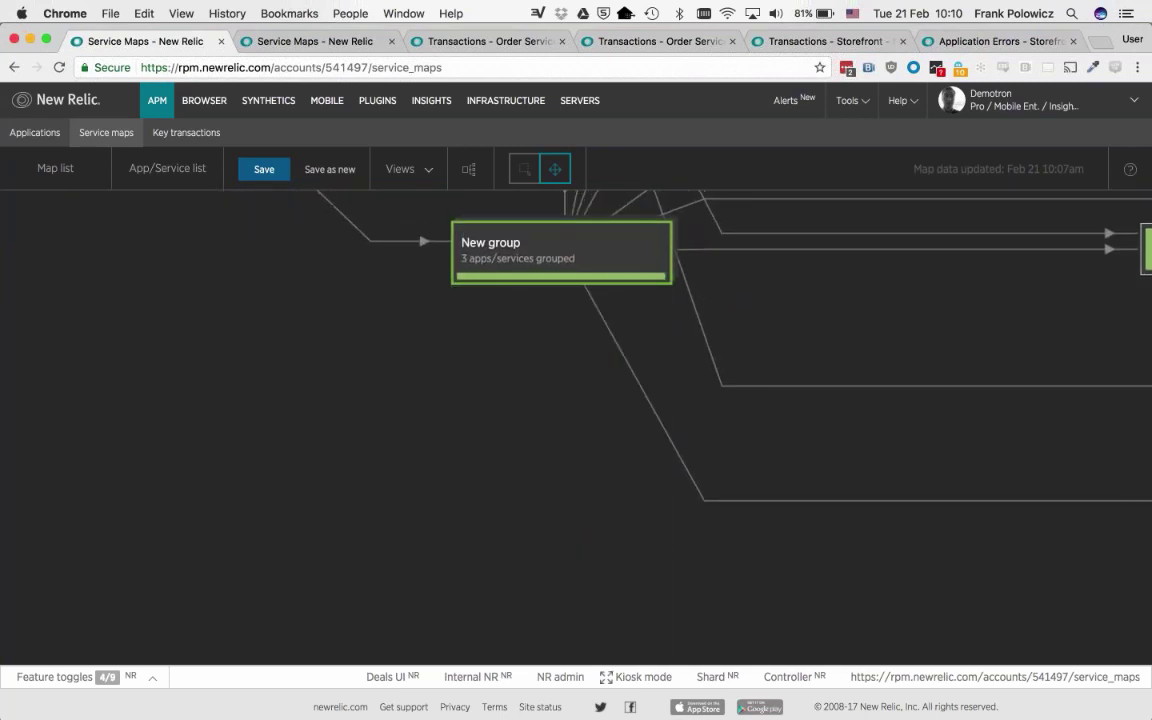
View the overview page of the eComm User Service from the group's service list, and return to the map.
{"action": "left_click", "coordinate": [516, 243]}
{"action": "left_click", "coordinate": [519, 326]}
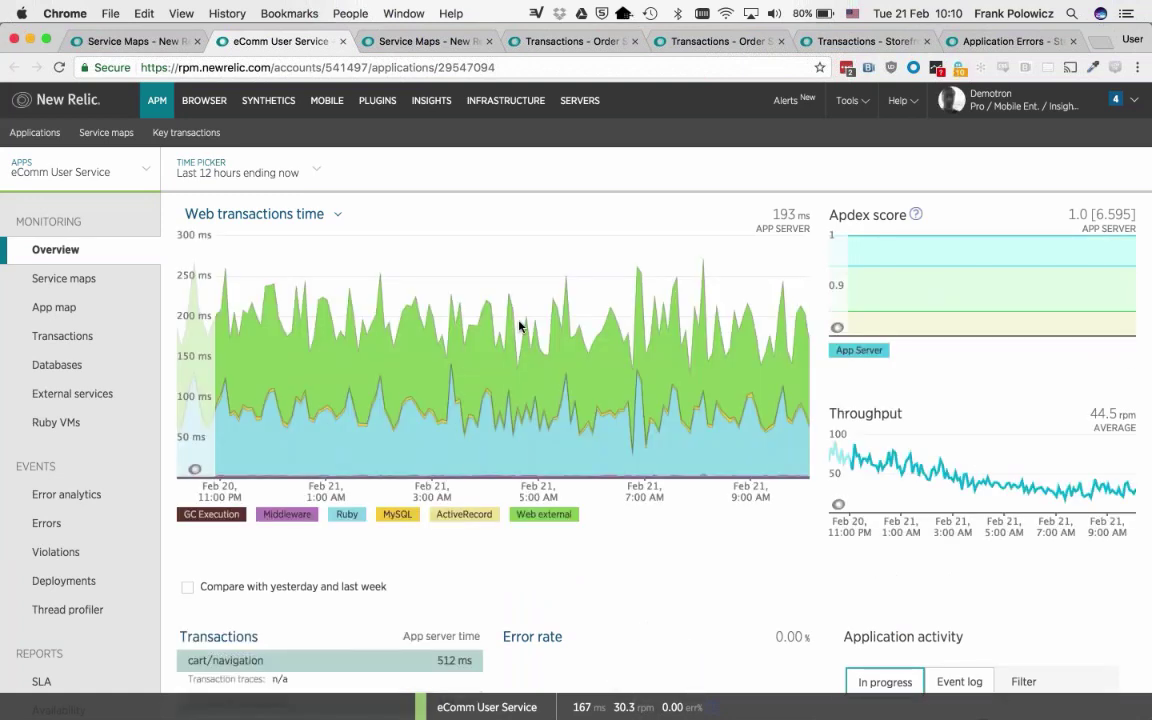
{"action": "left_click", "coordinate": [343, 41]}
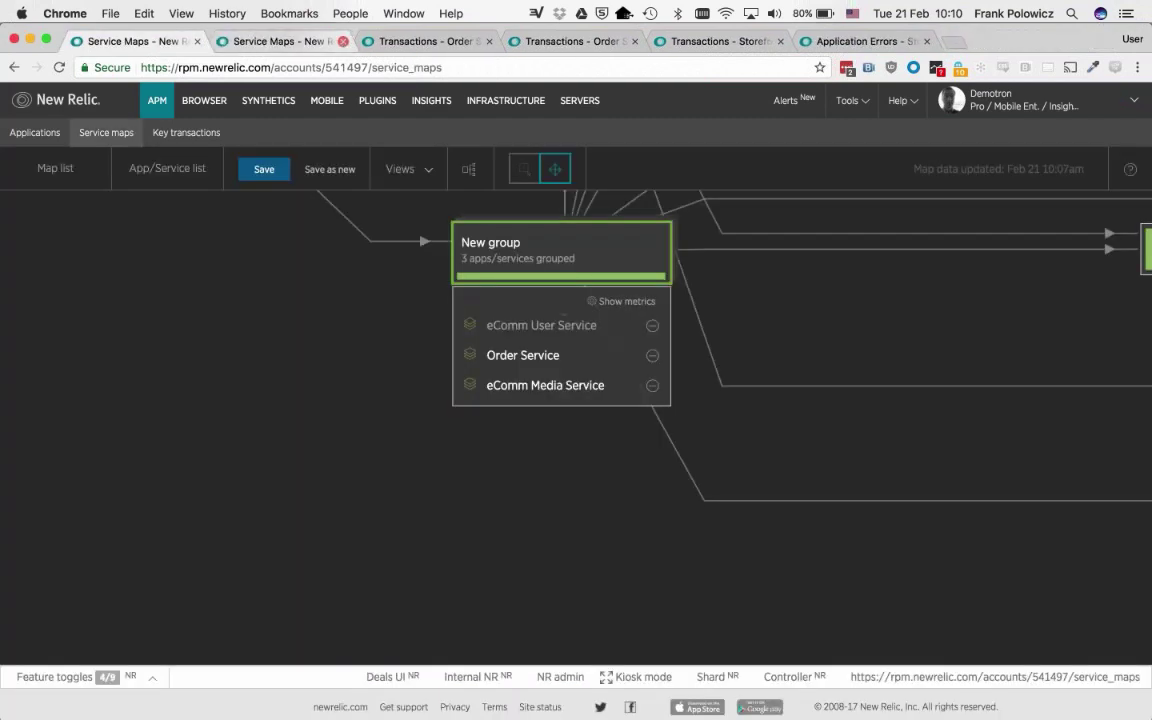
Dissolve the new group by removing the eComm User Service, Order Service and eComm Media Service from it.
{"action": "left_click", "coordinate": [653, 327]}
{"action": "left_click", "coordinate": [653, 327]}
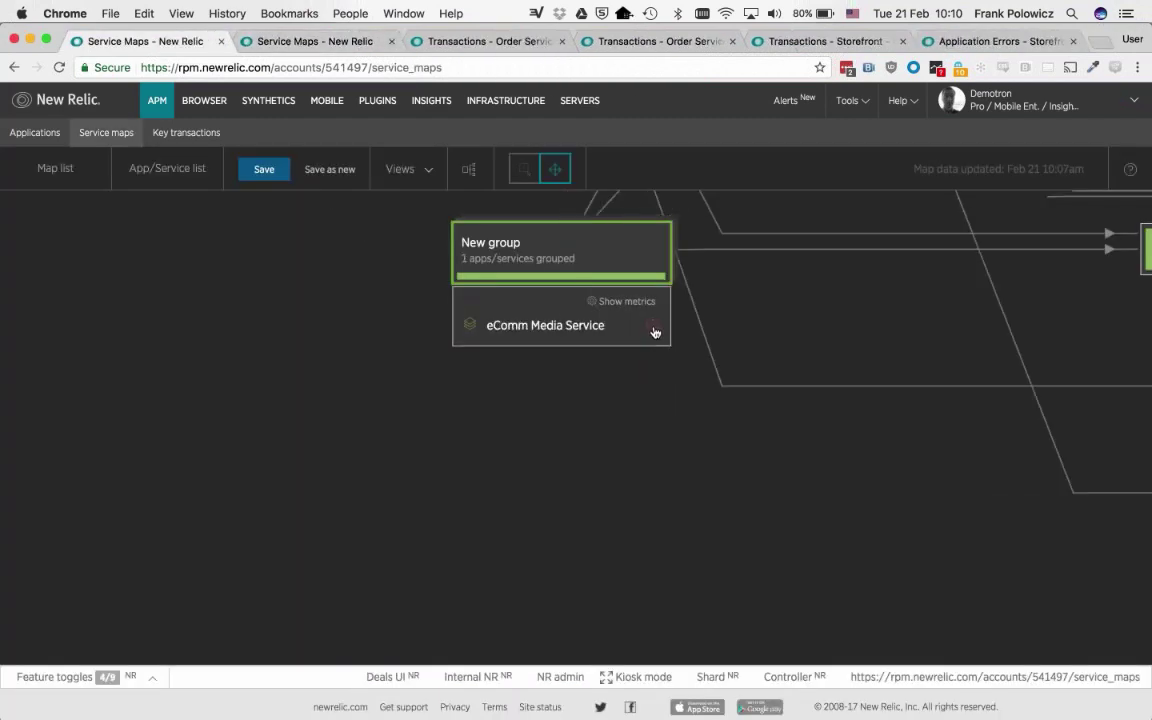
{"action": "left_click", "coordinate": [650, 330]}
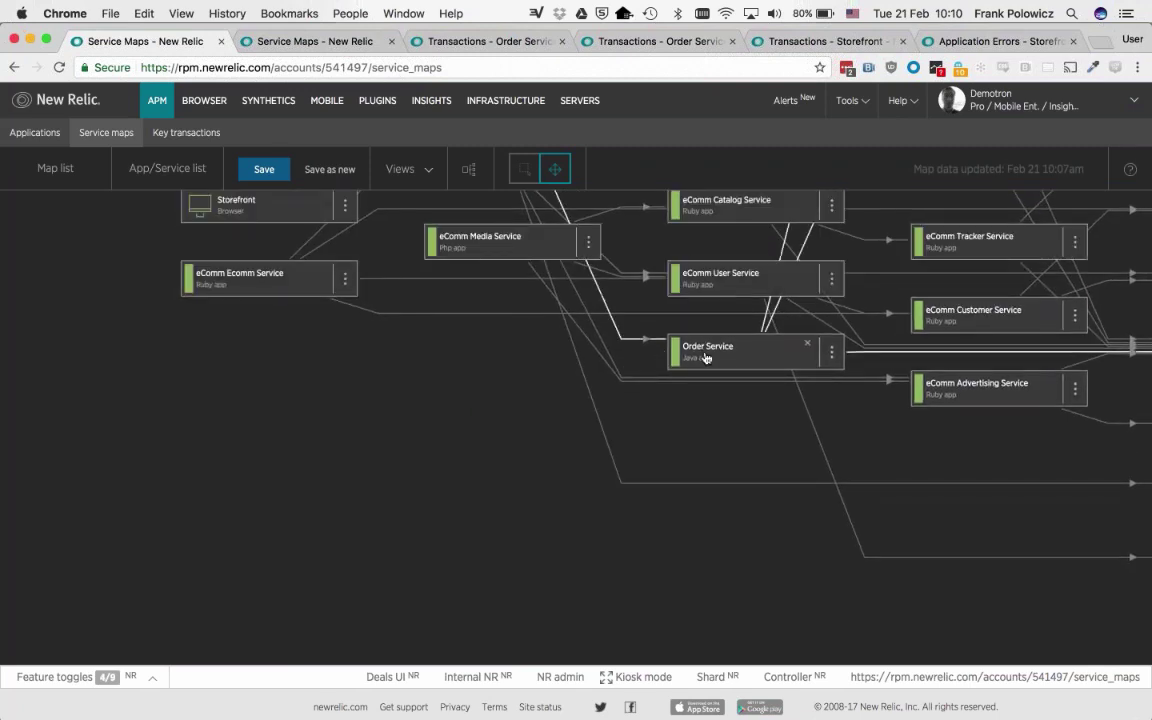
Expand the ungrouped Order Service node, inspect the breakdown in its response time chart, and collapse it again.
{"action": "left_click", "coordinate": [704, 353]}
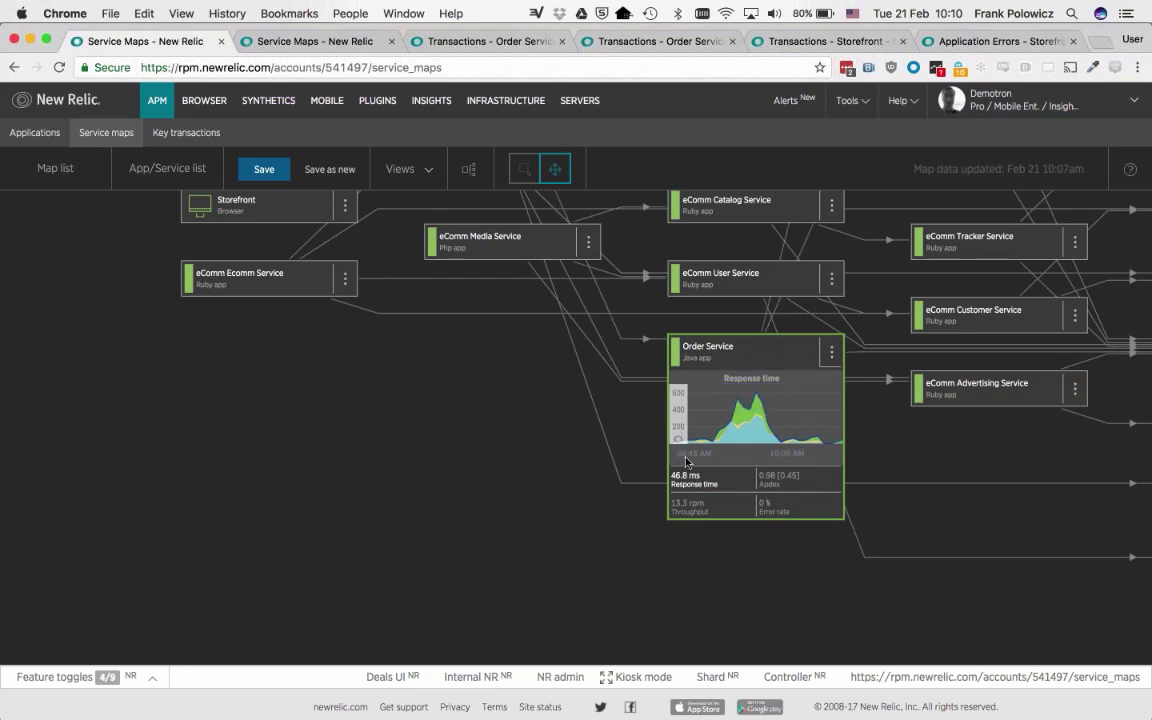
{"action": "scroll", "coordinate": [687, 461], "scroll_direction": "up", "scroll_amount": 3}
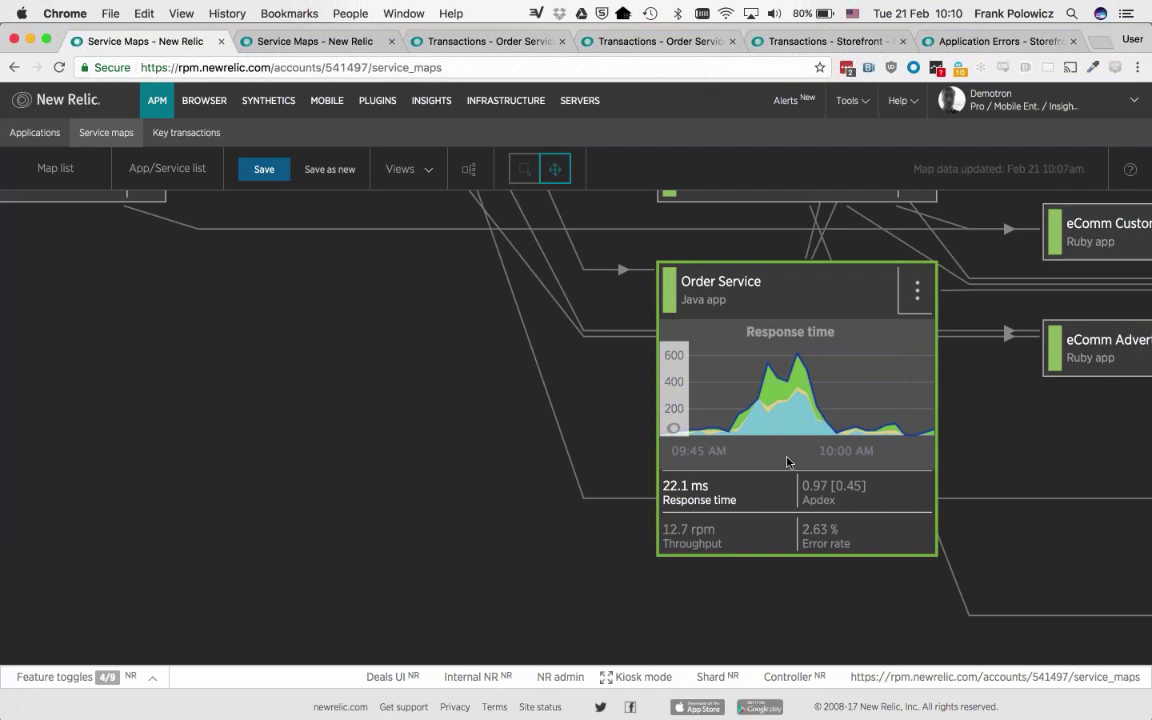
{"action": "mouse_move", "coordinate": [735, 405]}
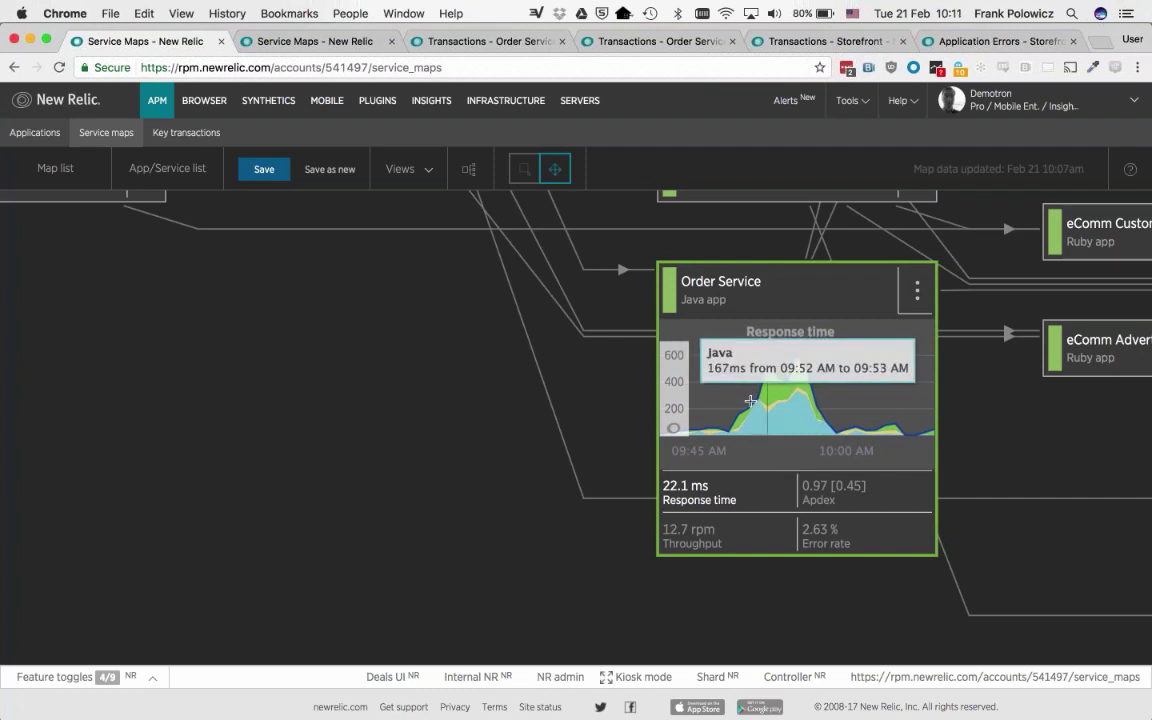
{"action": "left_click", "coordinate": [704, 284]}
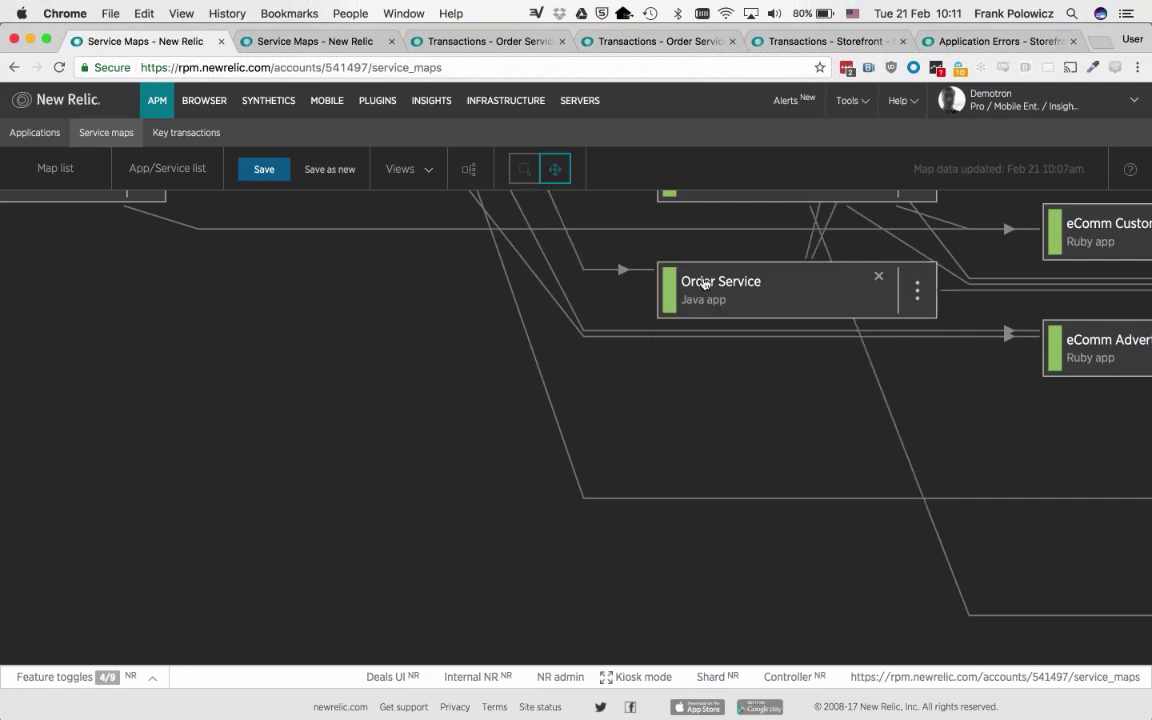
Open the Order Service's app/service overview from its map node, and close the service map page.
{"action": "left_click", "coordinate": [917, 290]}
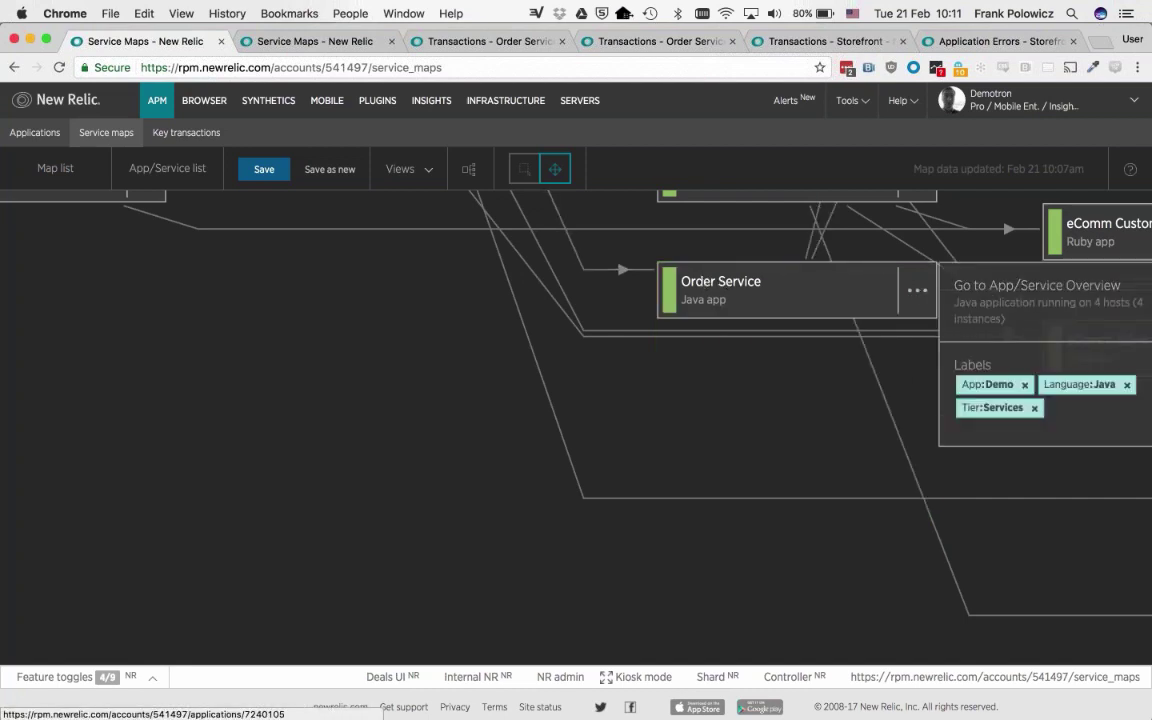
{"action": "left_click", "coordinate": [1037, 285]}
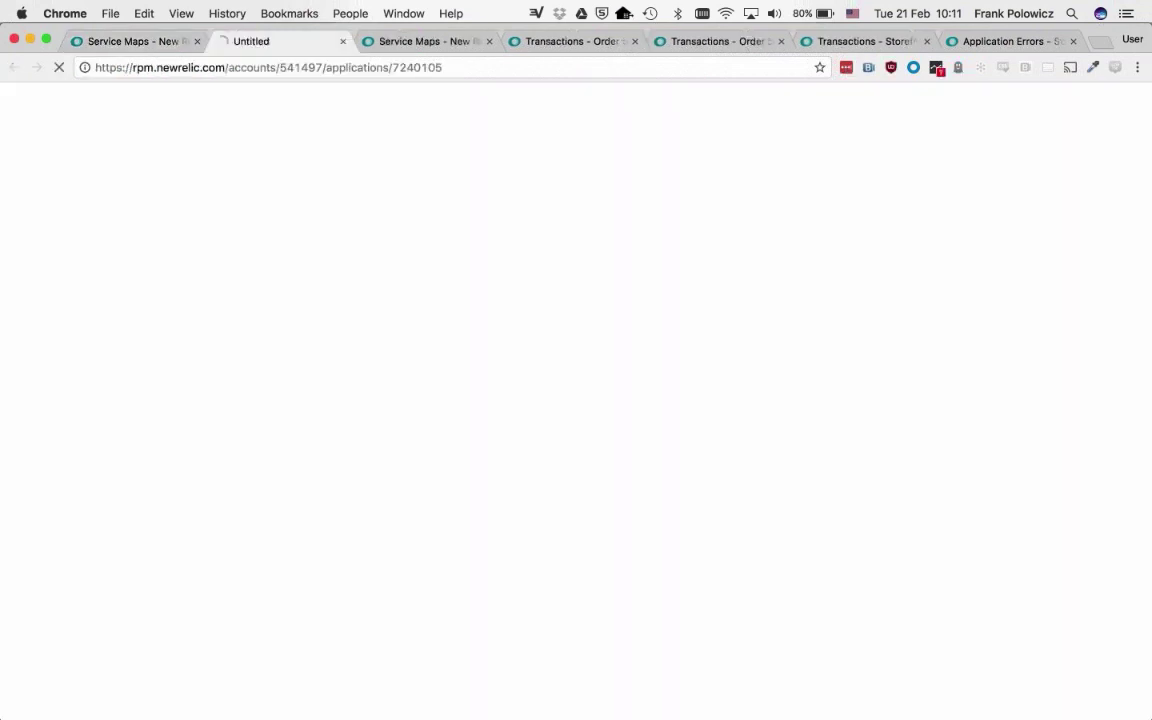
{"action": "left_click", "coordinate": [195, 41]}
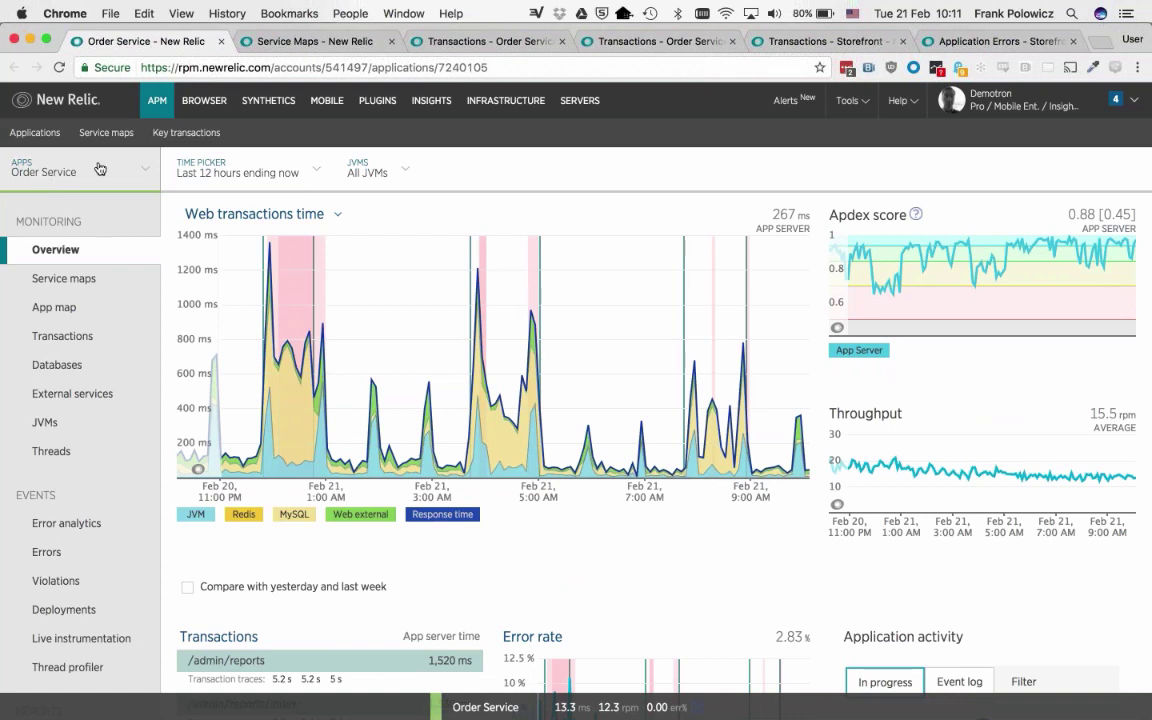
Check the list of available apps, and examine the alert periods and deployment markers on the Web transactions time chart.
{"action": "left_click", "coordinate": [133, 153]}
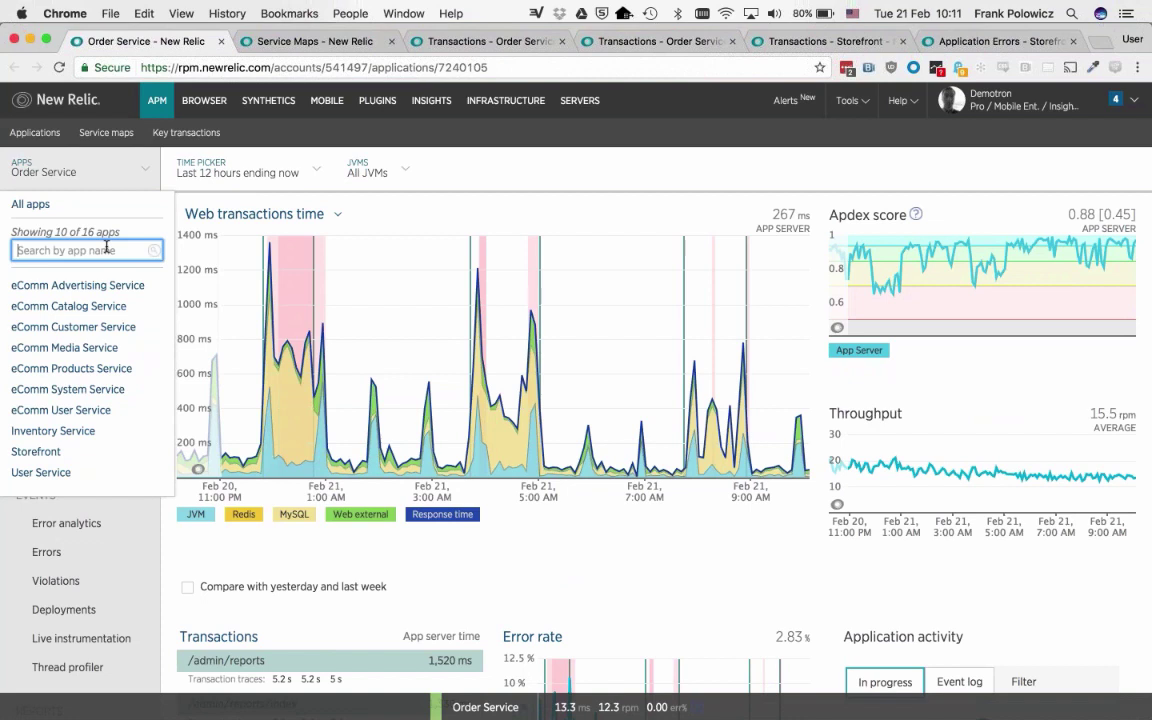
{"action": "left_click", "coordinate": [145, 175]}
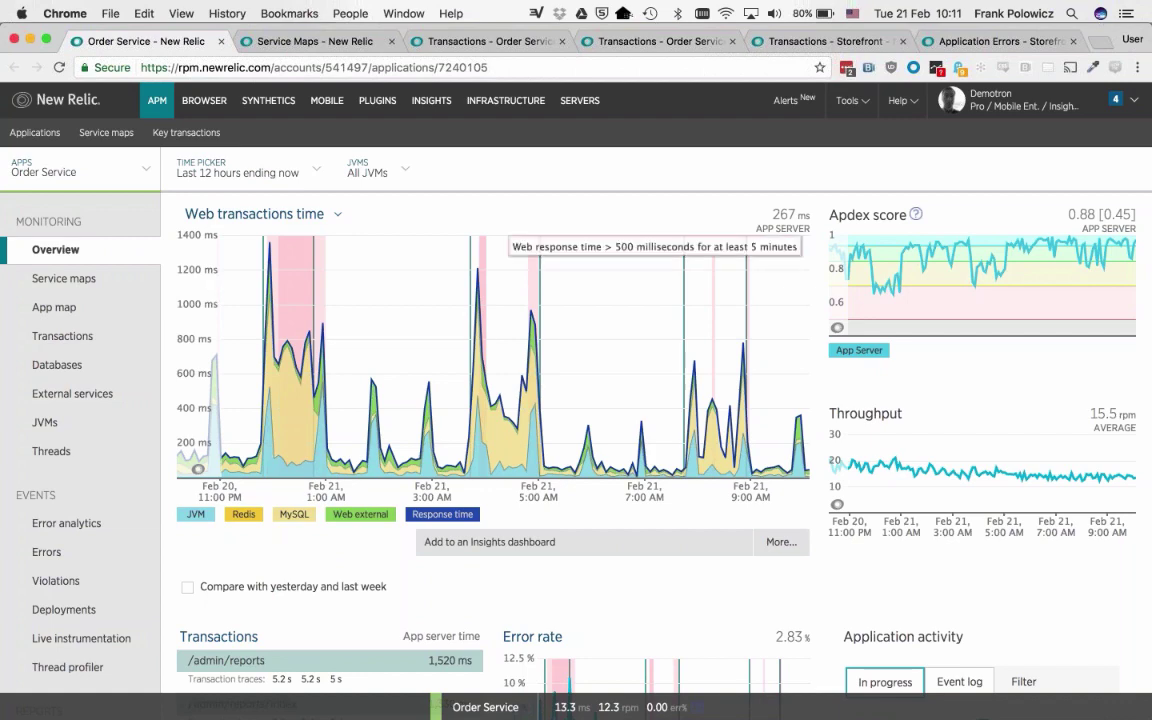
{"action": "mouse_move", "coordinate": [481, 300]}
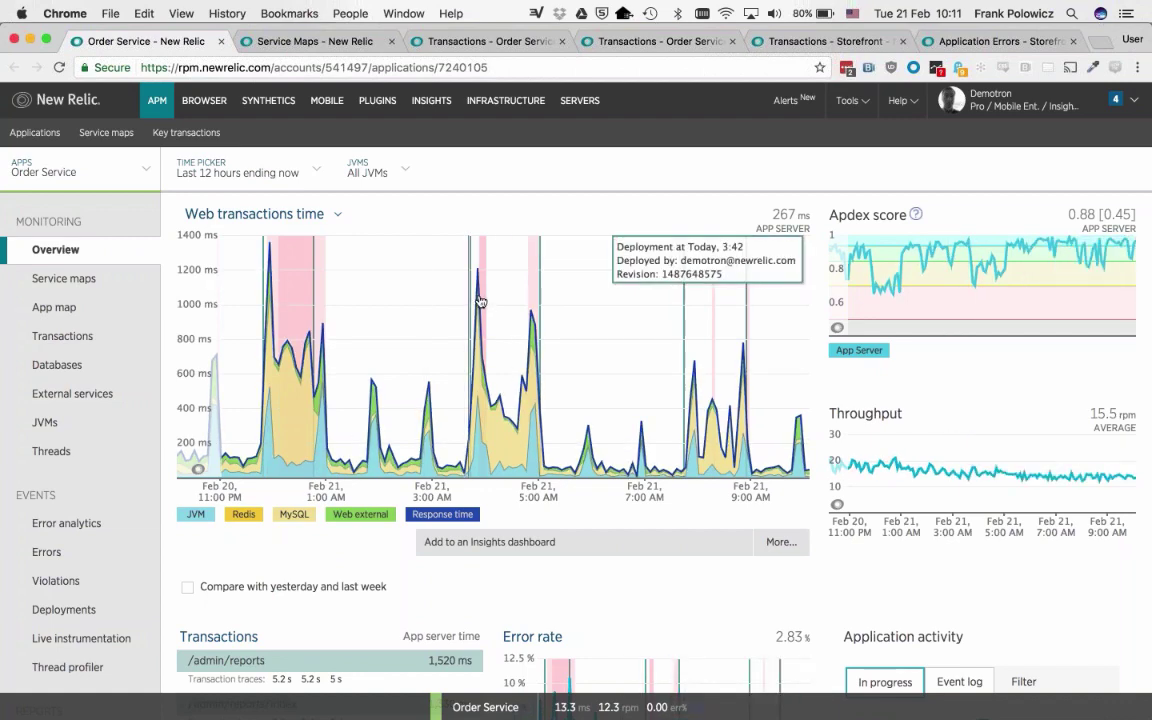
{"action": "mouse_move", "coordinate": [480, 246]}
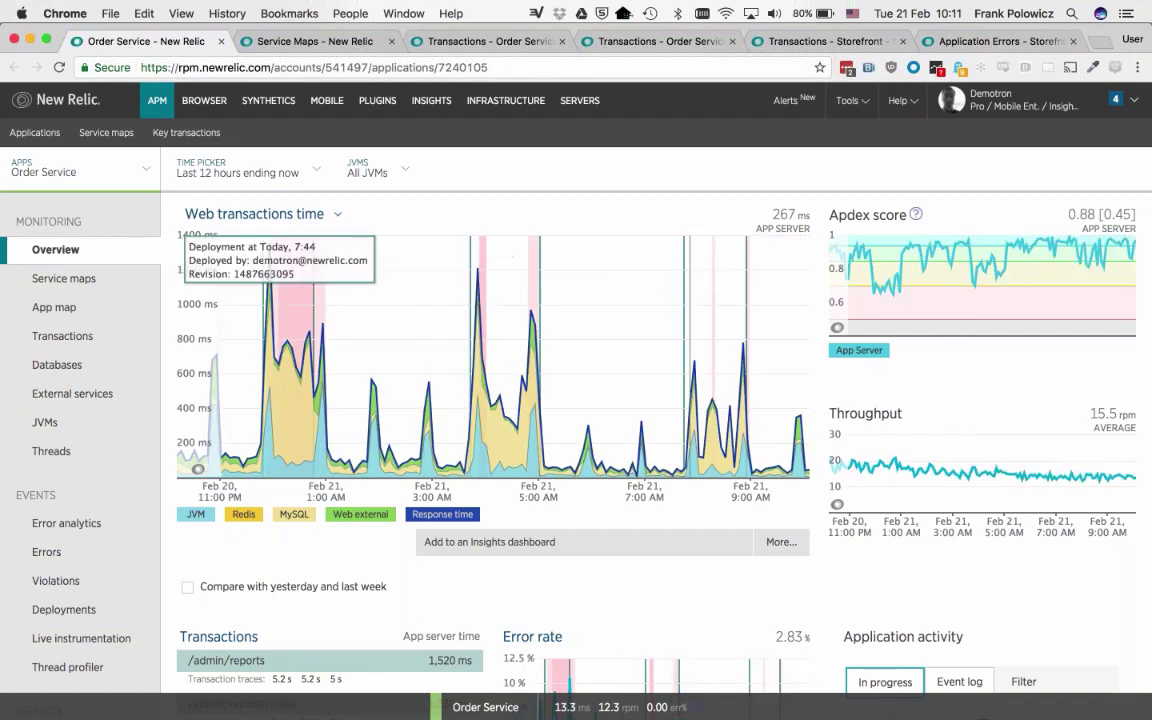
{"action": "mouse_move", "coordinate": [712, 376]}
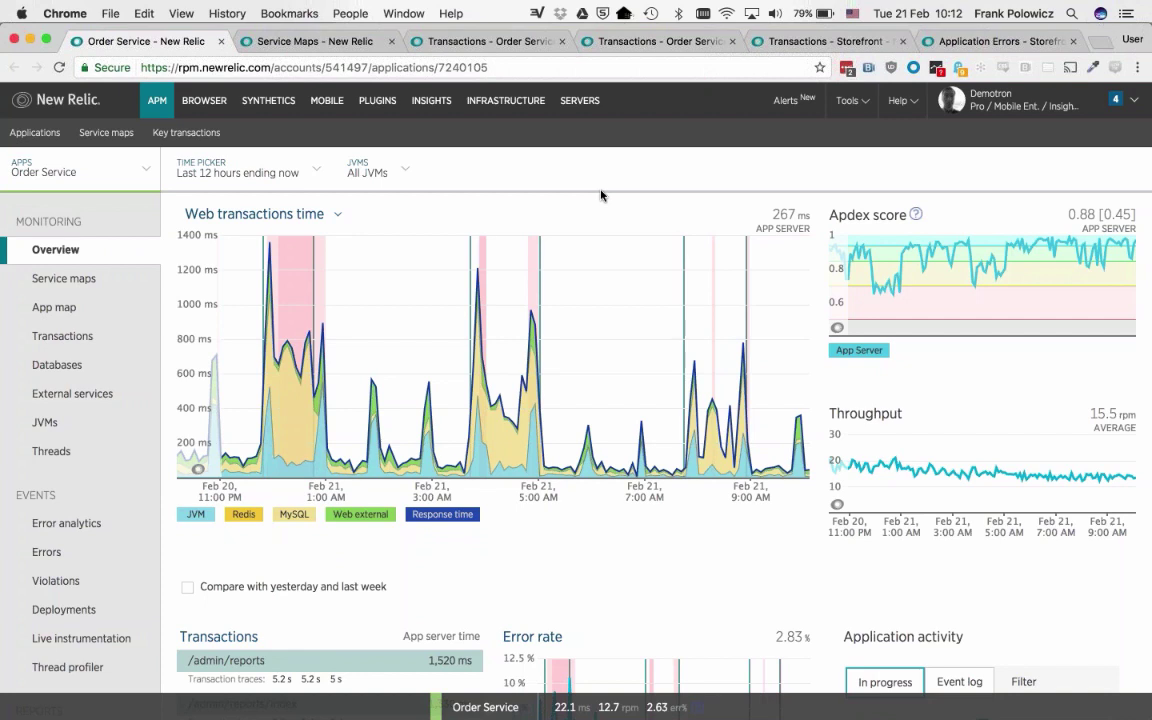
View the overview for the single JVM 273e53ef2a1d:9002, return to All JVMs and check the JVM list again.
{"action": "left_click", "coordinate": [404, 177]}
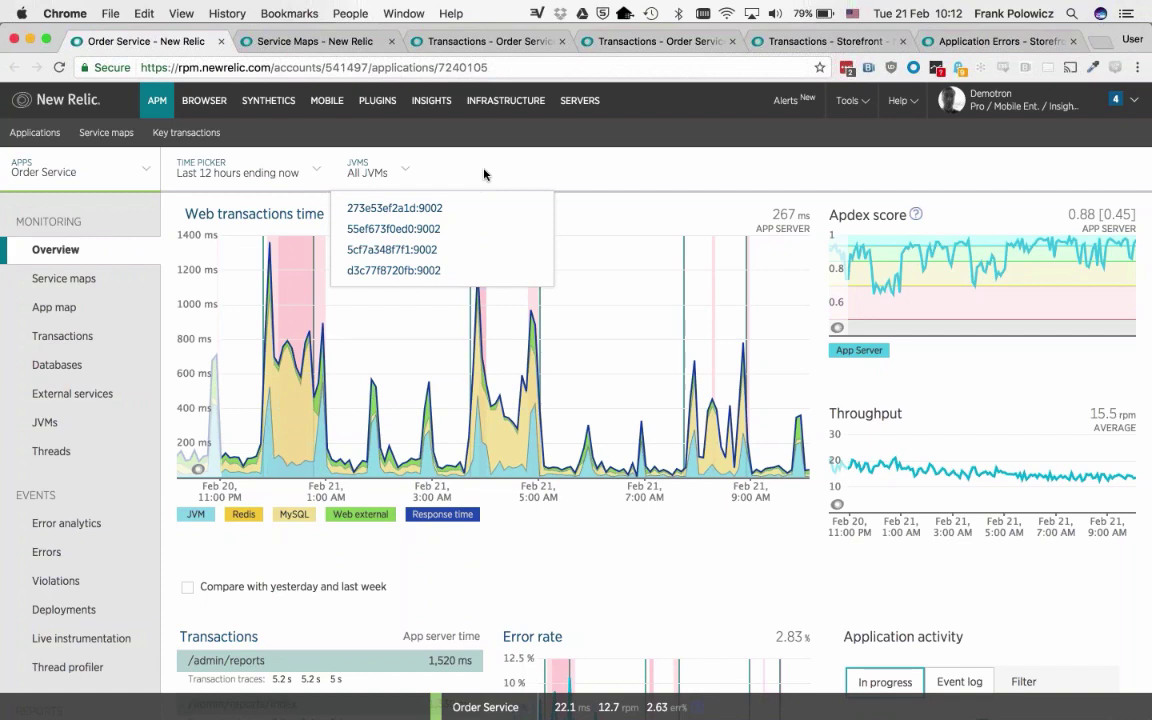
{"action": "left_click", "coordinate": [420, 218]}
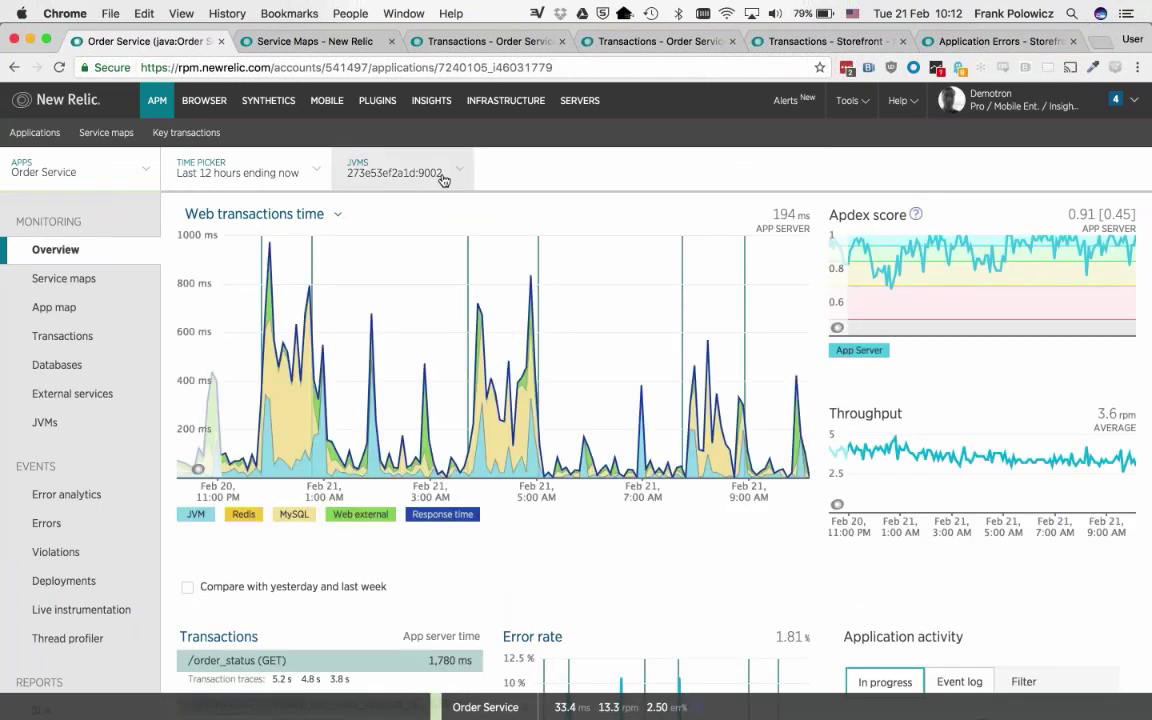
{"action": "left_click", "coordinate": [443, 175]}
{"action": "left_click", "coordinate": [366, 212]}
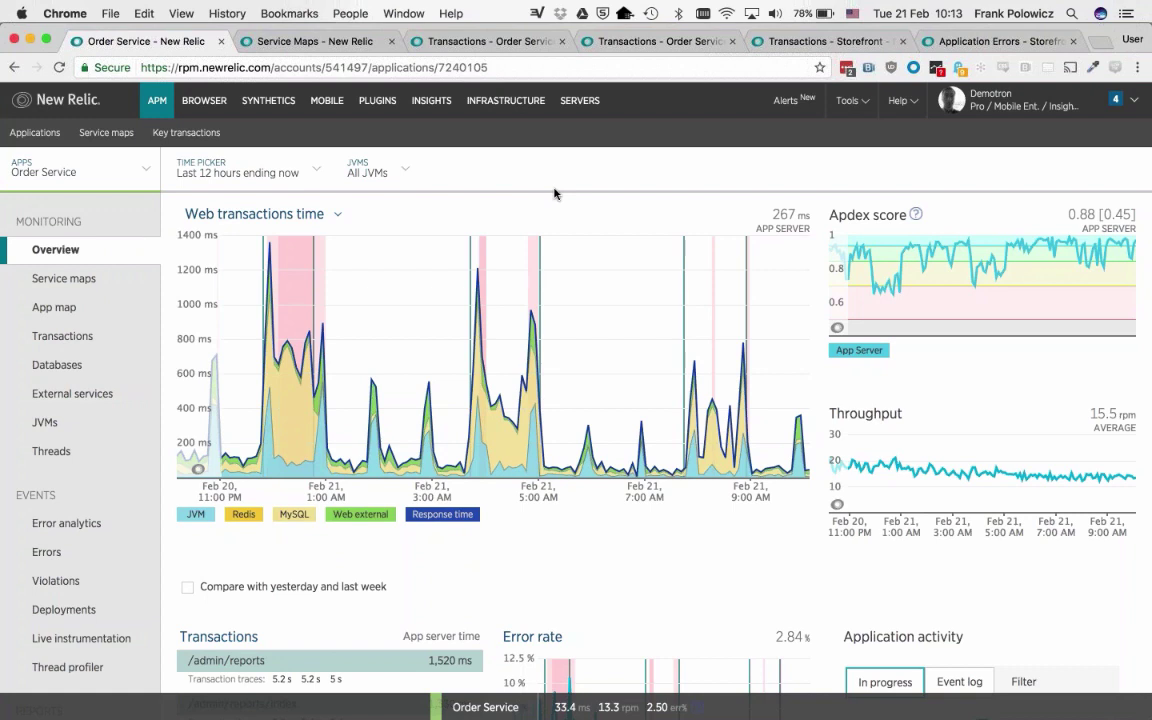
{"action": "left_click", "coordinate": [399, 172]}
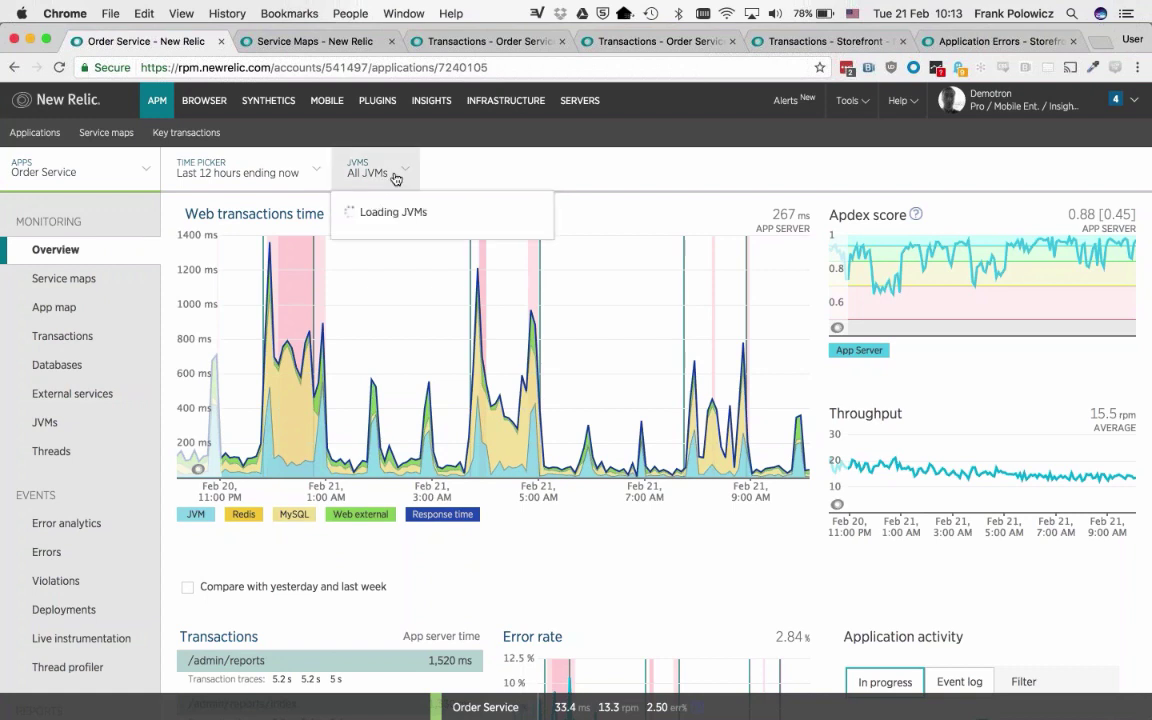
{"action": "left_click", "coordinate": [462, 177]}
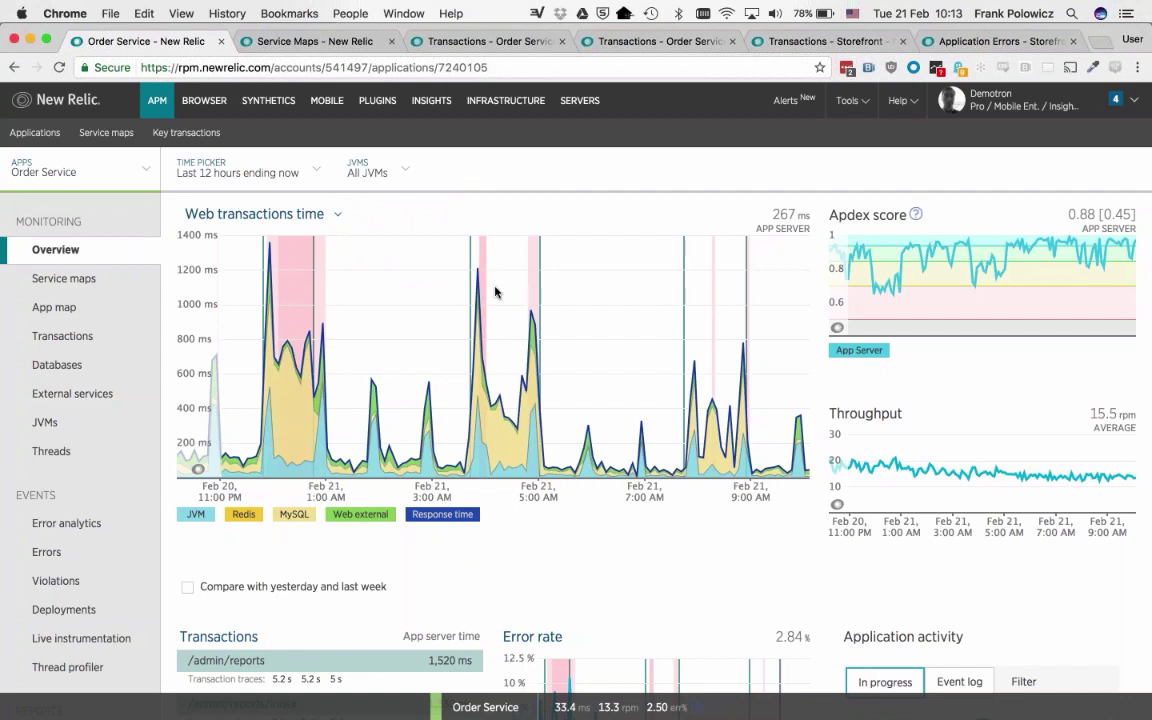
Isolate the JVM series in the Web transactions time chart by hiding Redis, MySQL, Web external and Response time.
{"action": "mouse_move", "coordinate": [449, 263]}
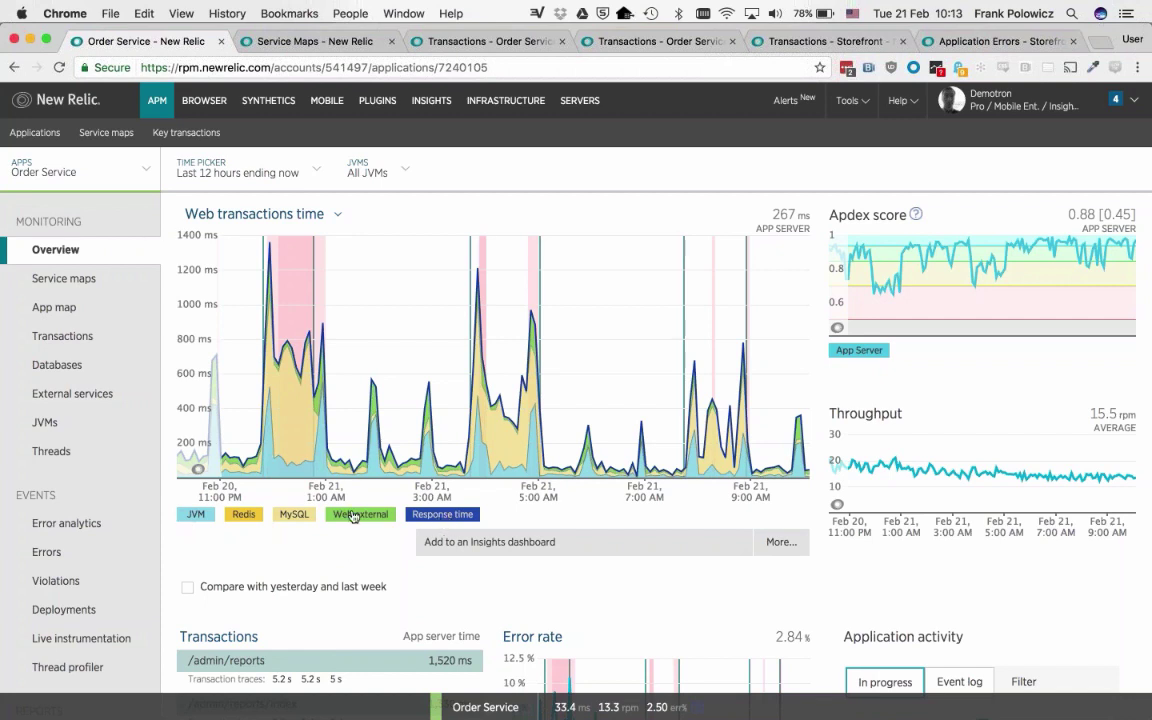
{"action": "left_click", "coordinate": [450, 515]}
{"action": "left_click", "coordinate": [360, 515]}
{"action": "left_click", "coordinate": [303, 515]}
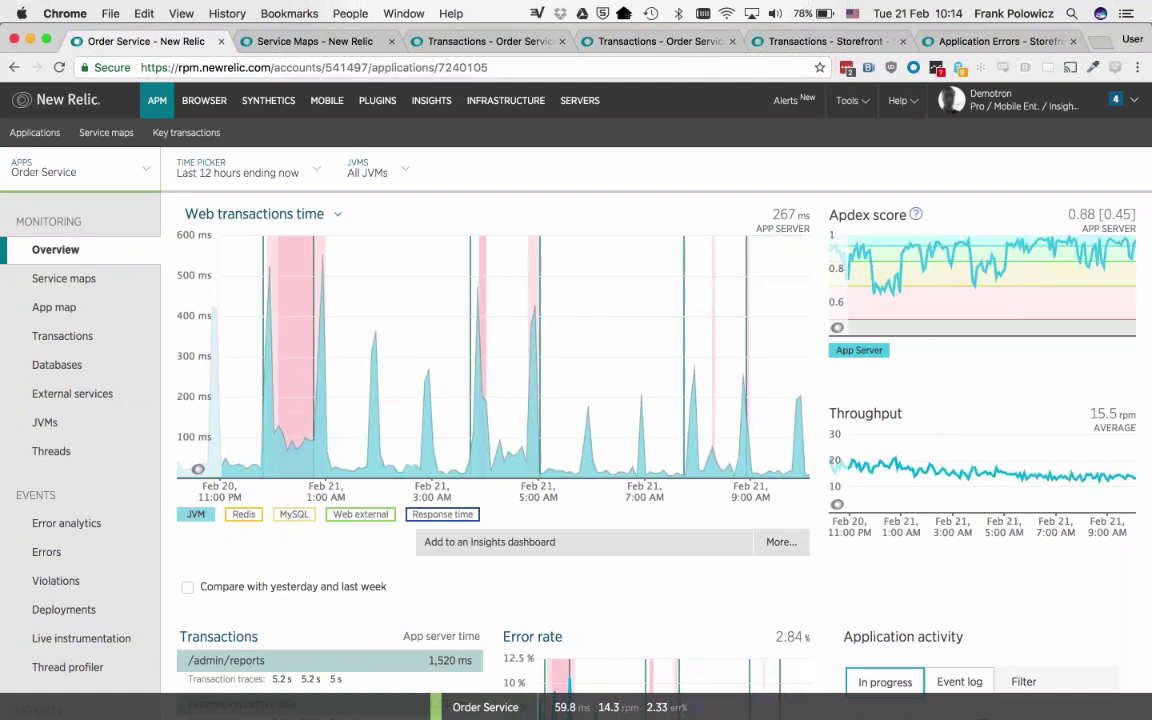
Inspect MySQL, Redis and Web external one at a time in the Web transactions time chart, and restore all series.
{"action": "left_click", "coordinate": [192, 515]}
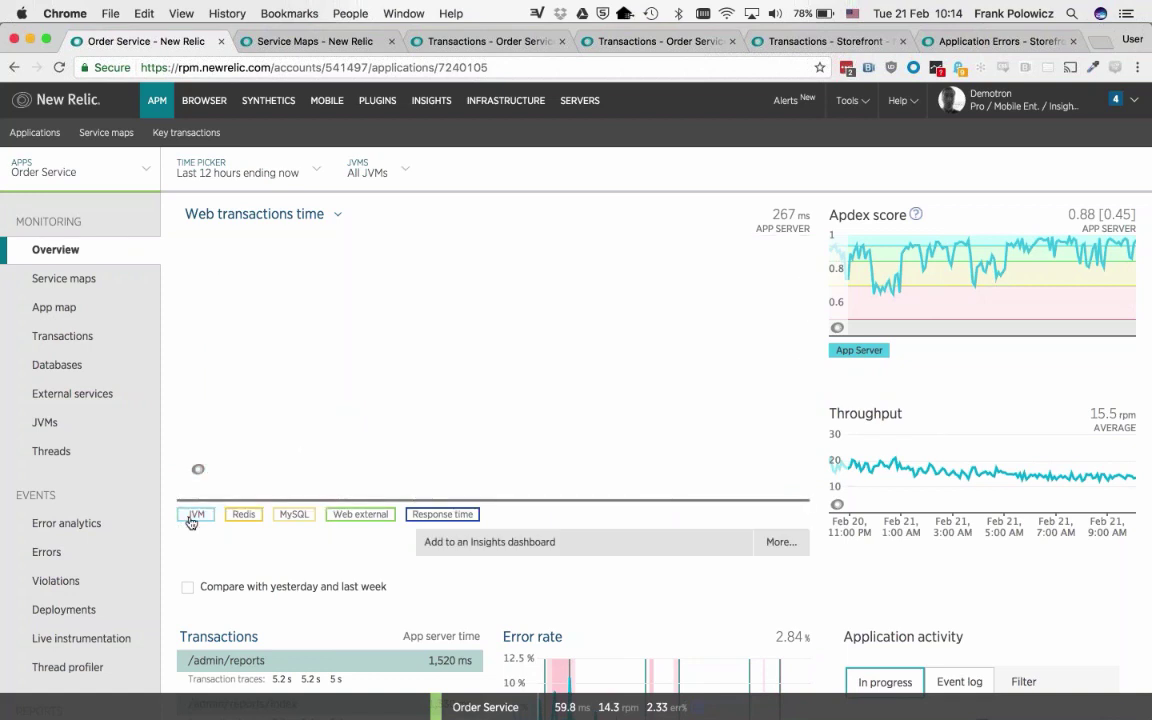
{"action": "left_click", "coordinate": [296, 515]}
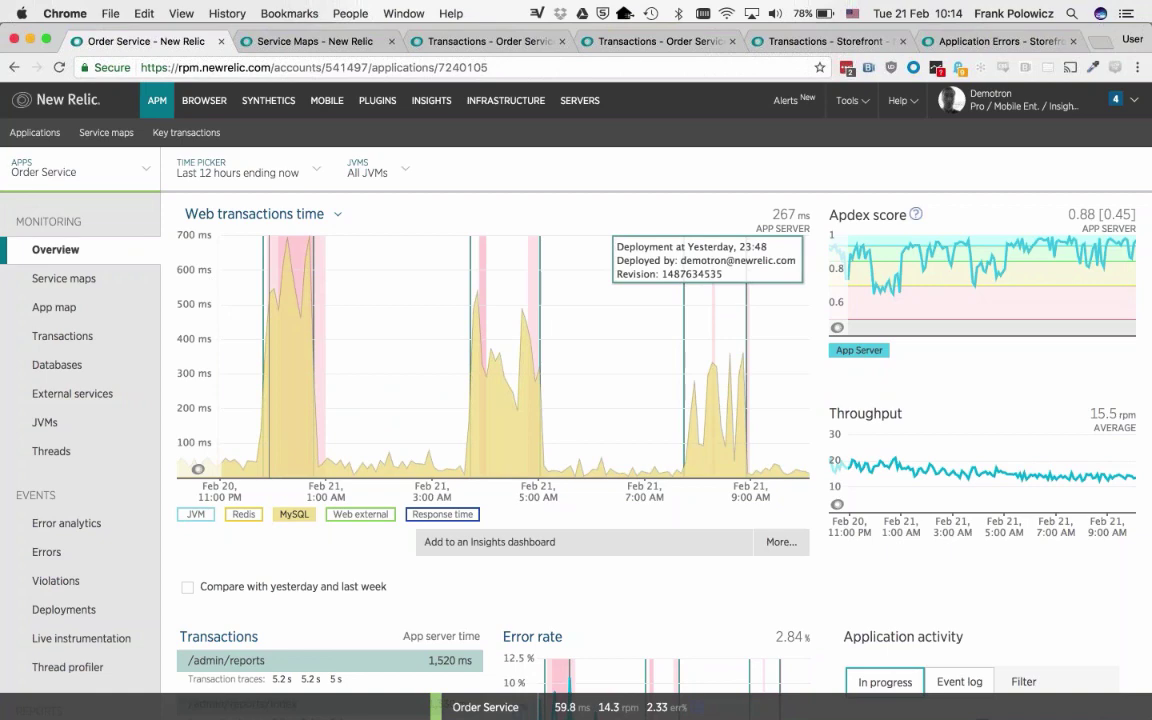
{"action": "left_click", "coordinate": [294, 514]}
{"action": "left_click", "coordinate": [247, 517]}
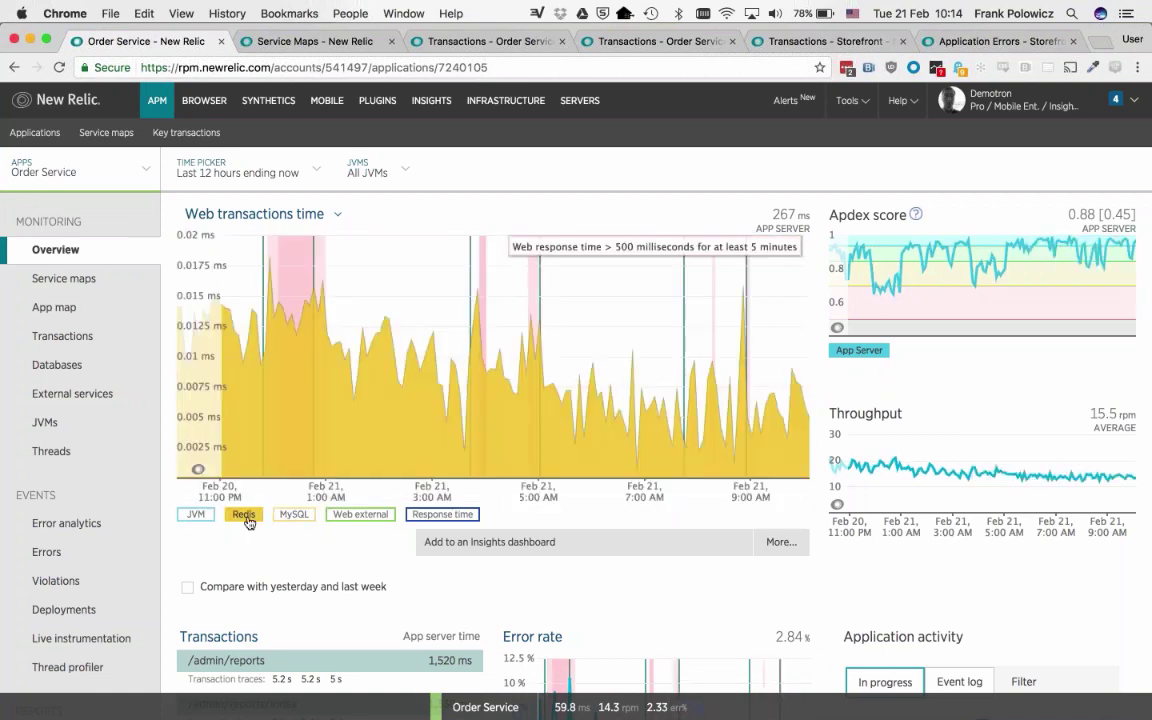
{"action": "left_click", "coordinate": [248, 518]}
{"action": "left_click", "coordinate": [248, 518]}
{"action": "left_click", "coordinate": [248, 518]}
{"action": "left_click", "coordinate": [360, 514]}
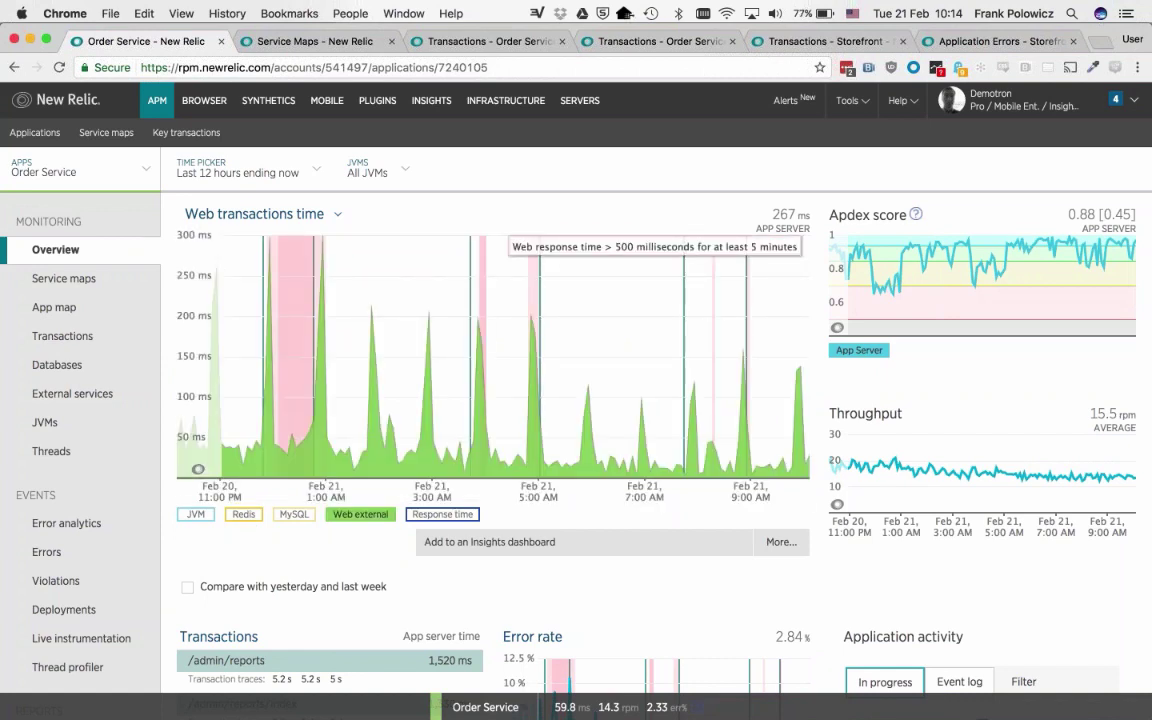
{"action": "left_click", "coordinate": [442, 514]}
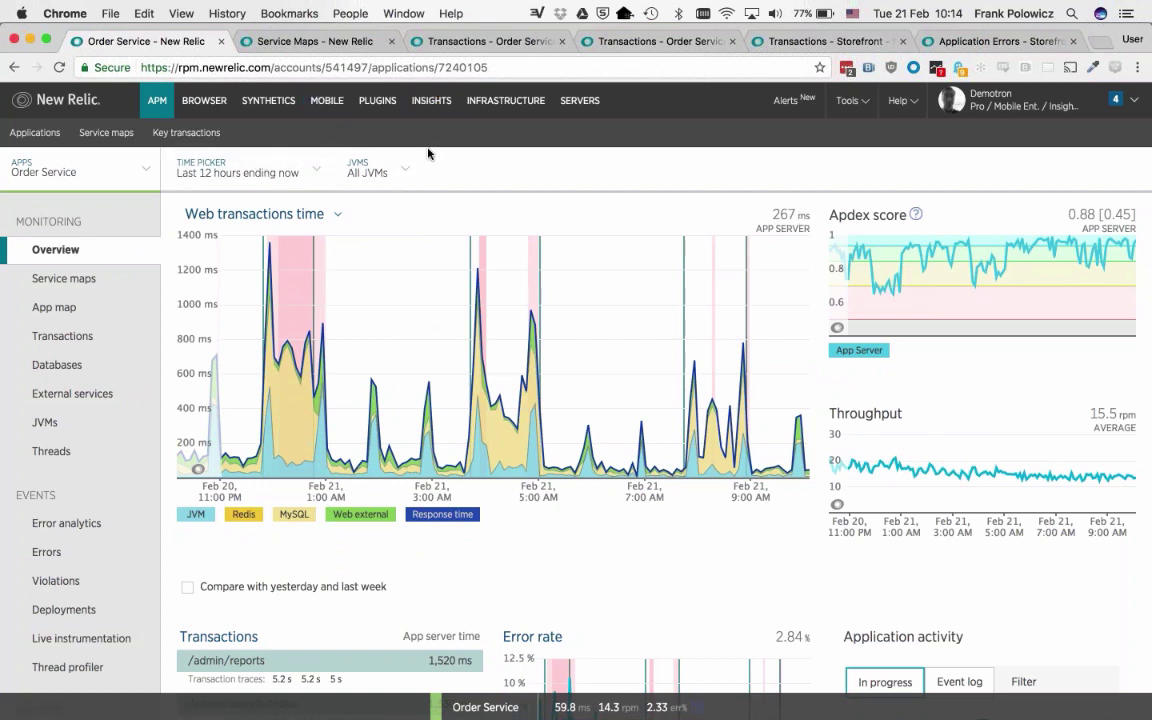
Review the individual JVMs available for the Order Service, keeping All JVMs as the scope.
{"action": "left_click", "coordinate": [411, 172]}
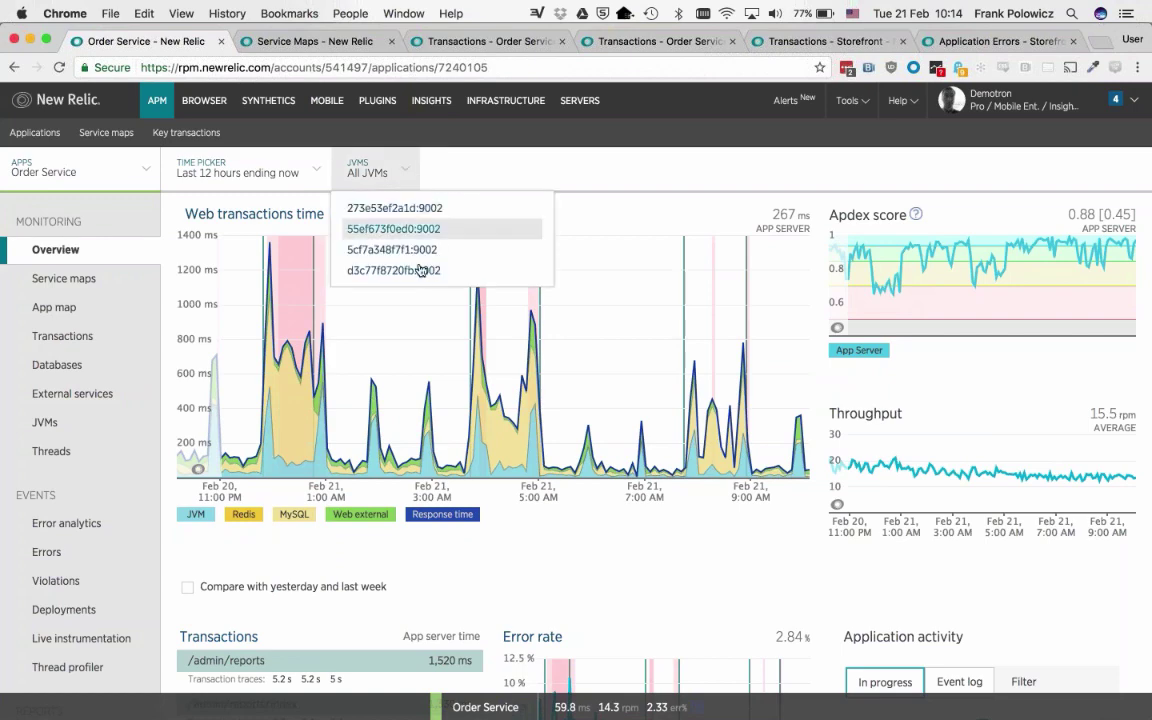
{"action": "left_click", "coordinate": [421, 270]}
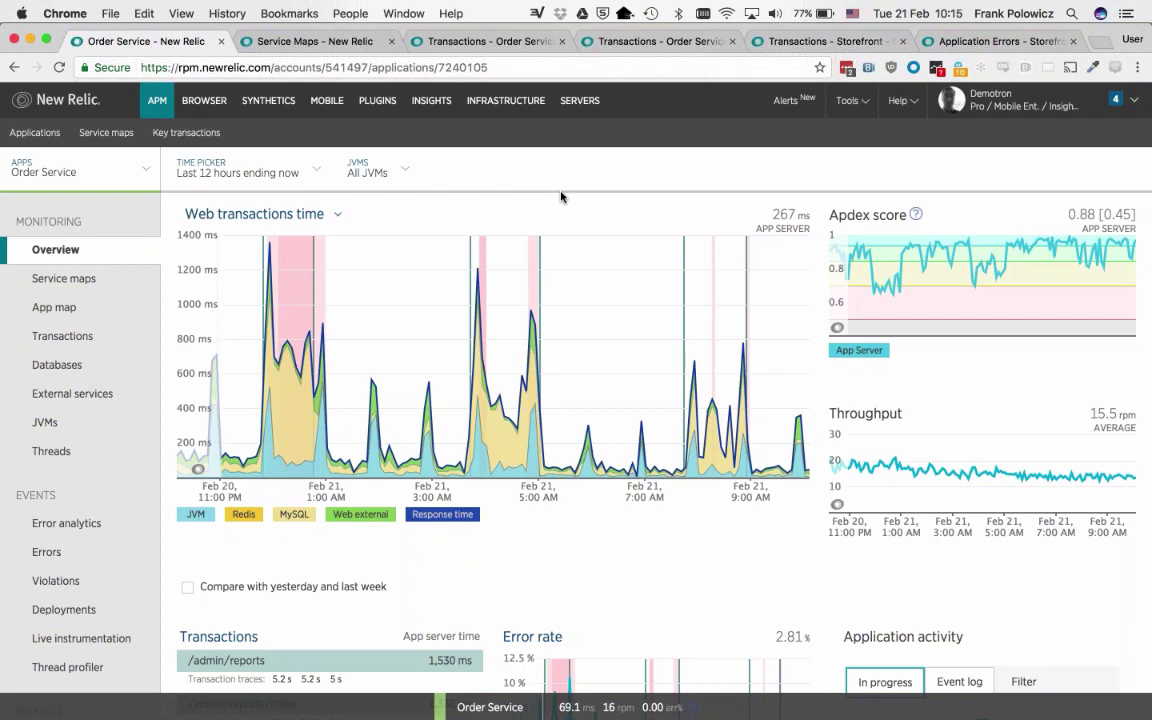
Zoom the Web transactions time chart to the spike period of about two hours ending at 1:12.
{"action": "mouse_move", "coordinate": [503, 318]}
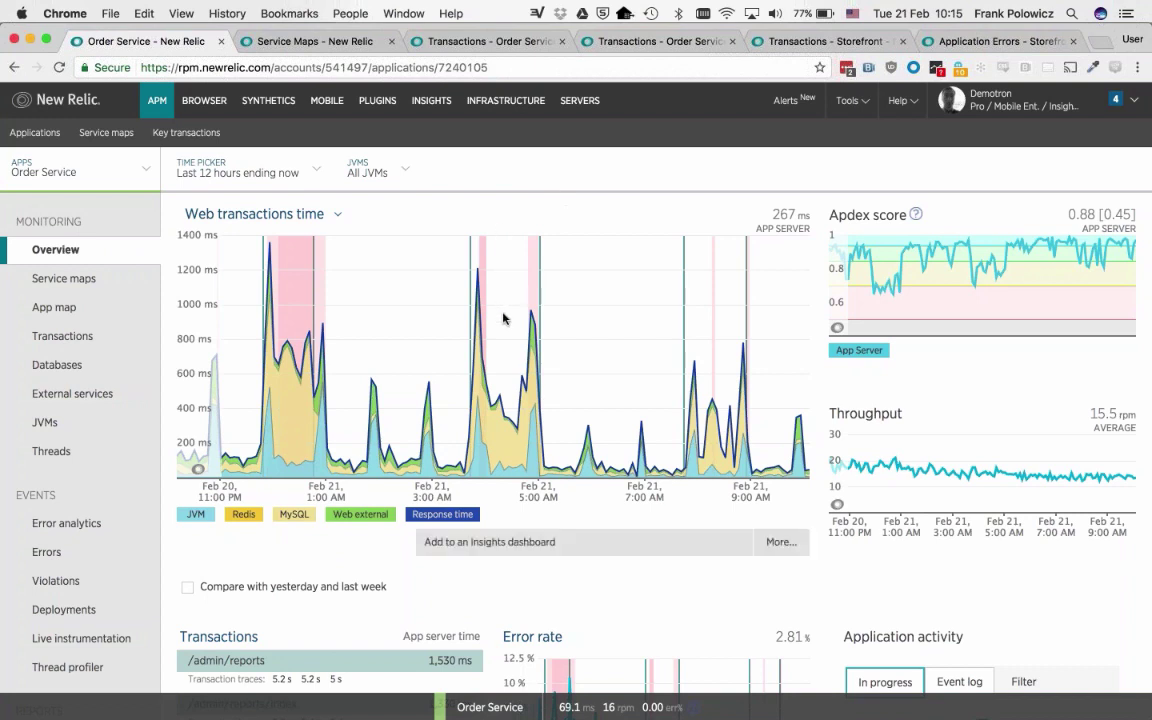
{"action": "mouse_move", "coordinate": [337, 360]}
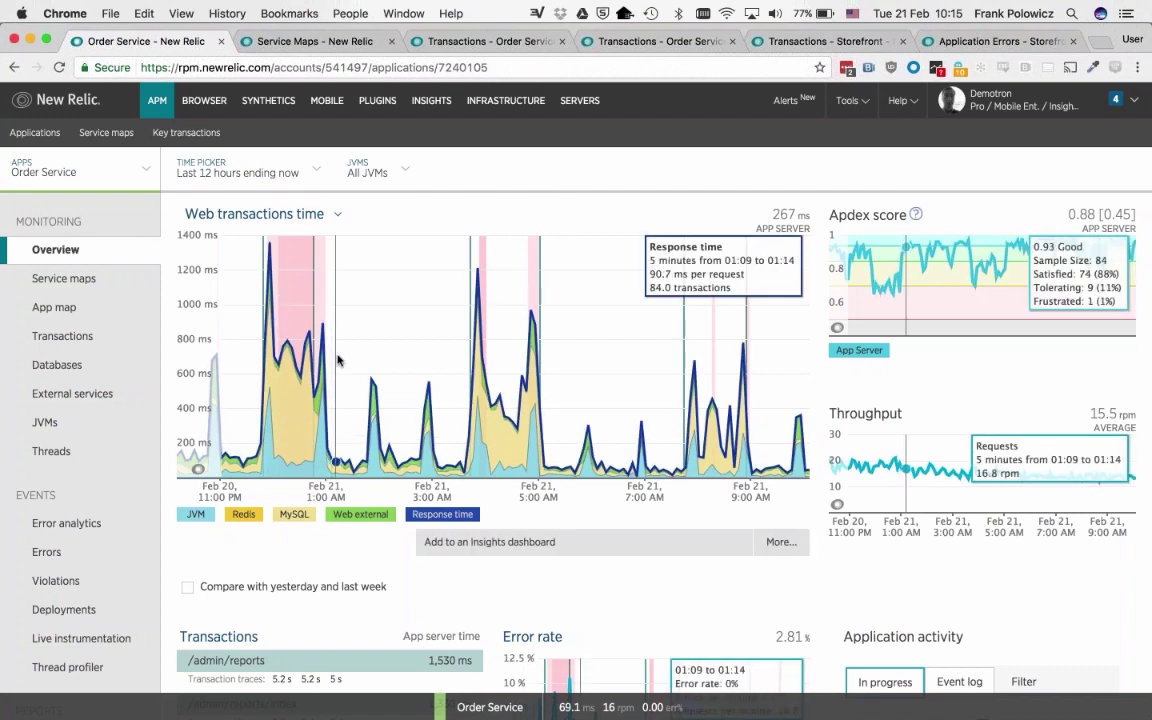
{"action": "mouse_move", "coordinate": [272, 264]}
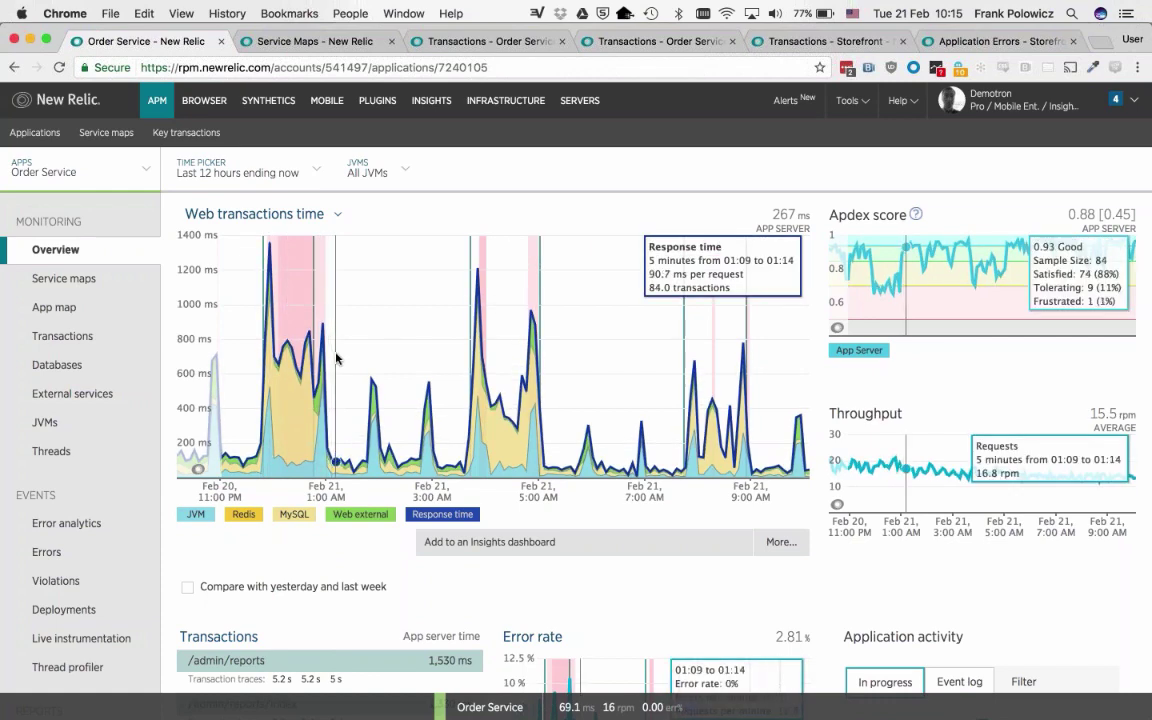
{"action": "left_click_drag", "start_coordinate": [336, 358], "coordinate": [230, 335]}
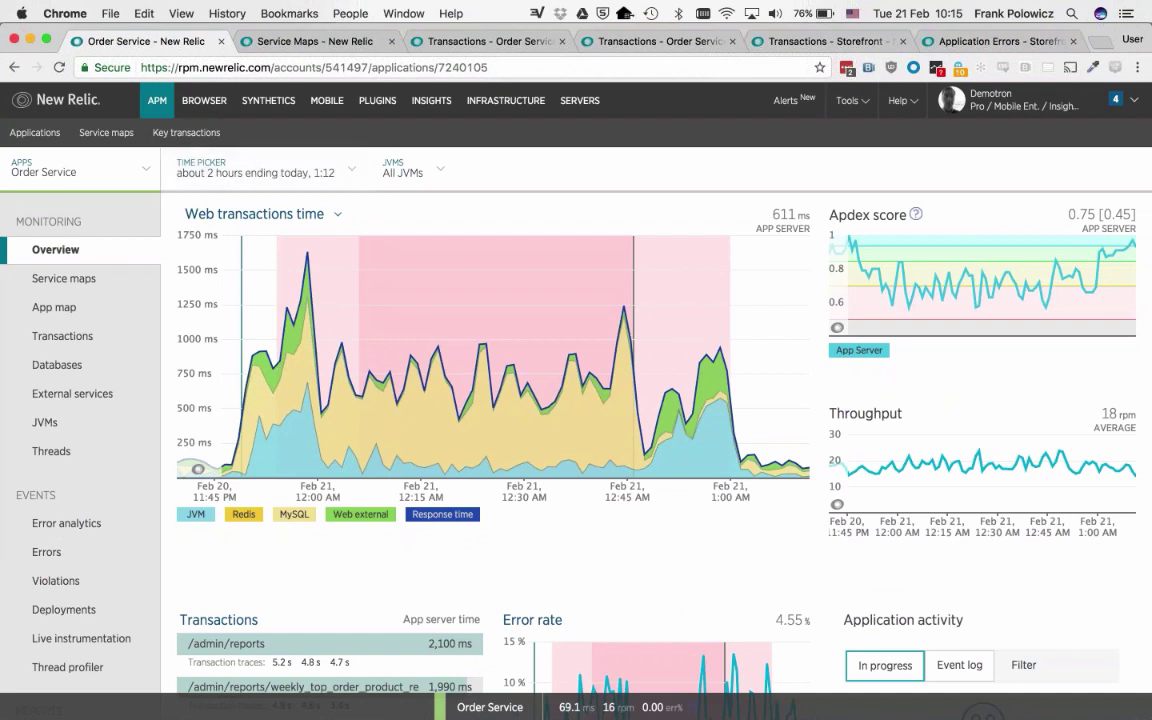
Open the Order Service JVMs page and examine JVM d3c77f8720fb's memory charts, from heap usage to garbage collection CPU time and class count.
{"action": "left_click", "coordinate": [45, 424]}
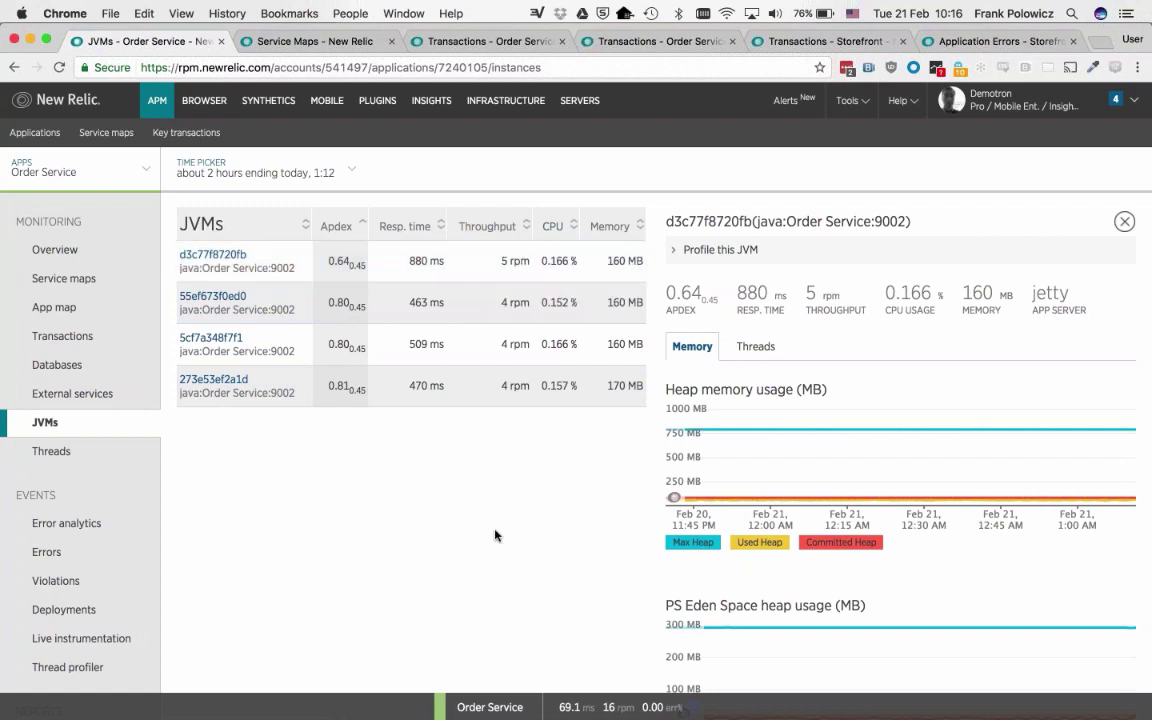
{"action": "scroll", "coordinate": [494, 535], "scroll_direction": "down", "scroll_amount": 3}
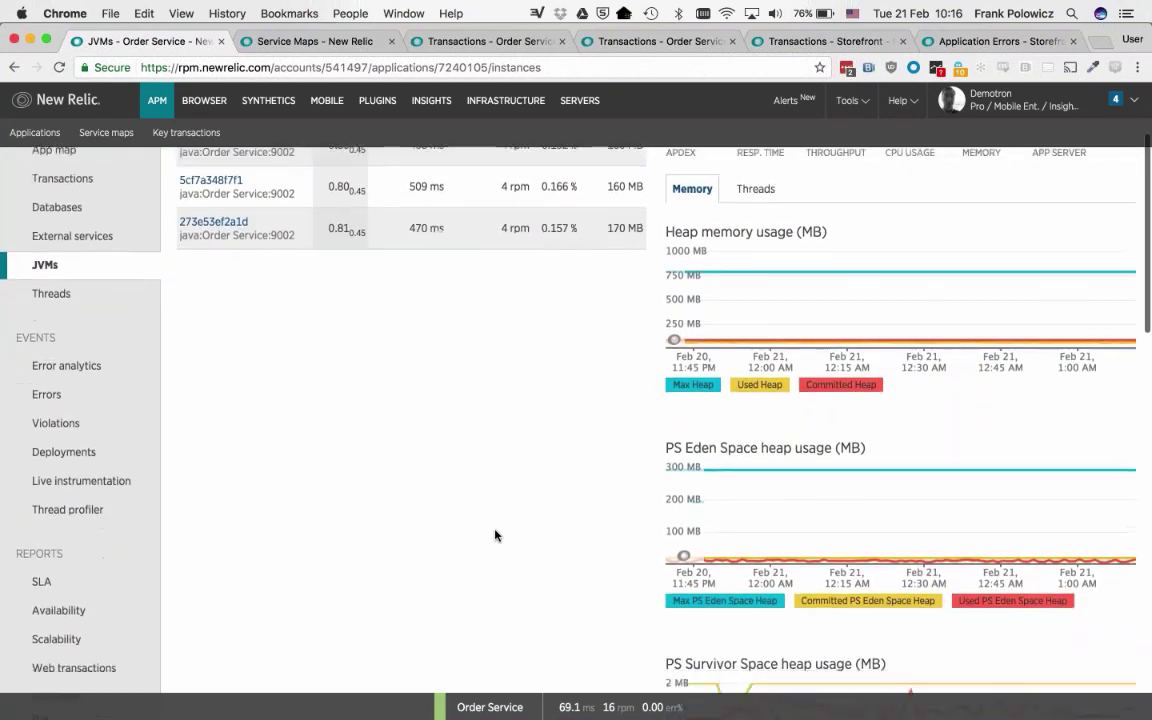
{"action": "scroll", "coordinate": [494, 535], "scroll_direction": "down", "scroll_amount": 1}
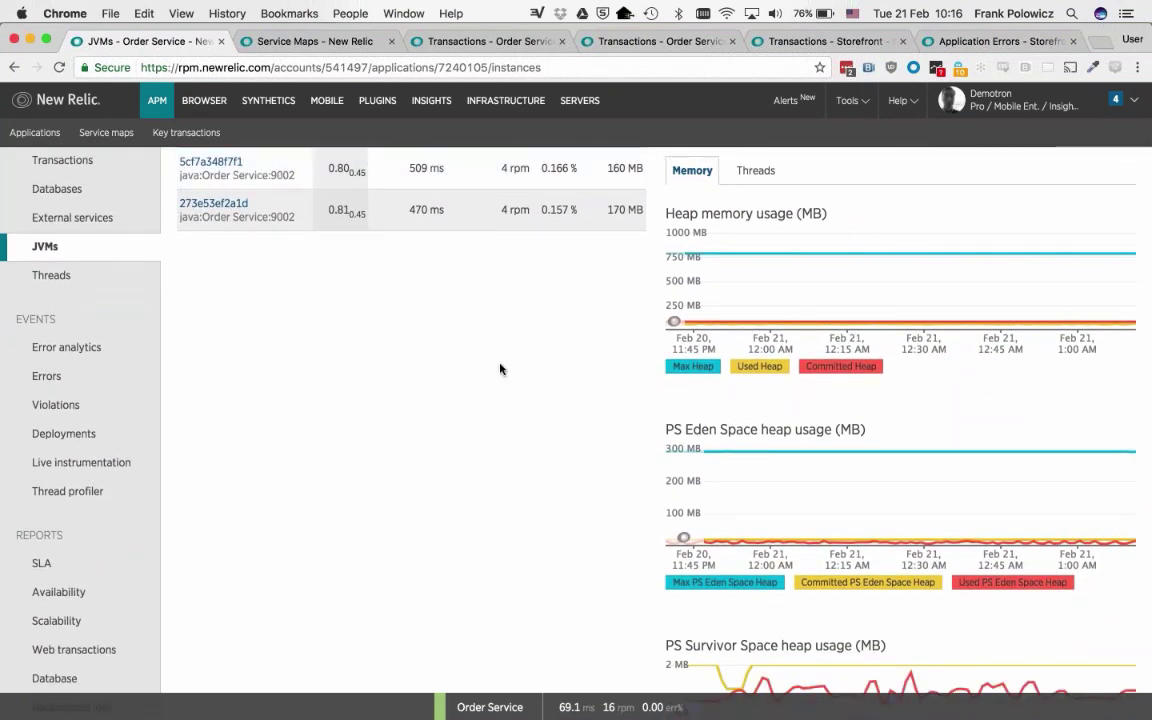
{"action": "scroll", "coordinate": [500, 370], "scroll_direction": "down", "scroll_amount": 1}
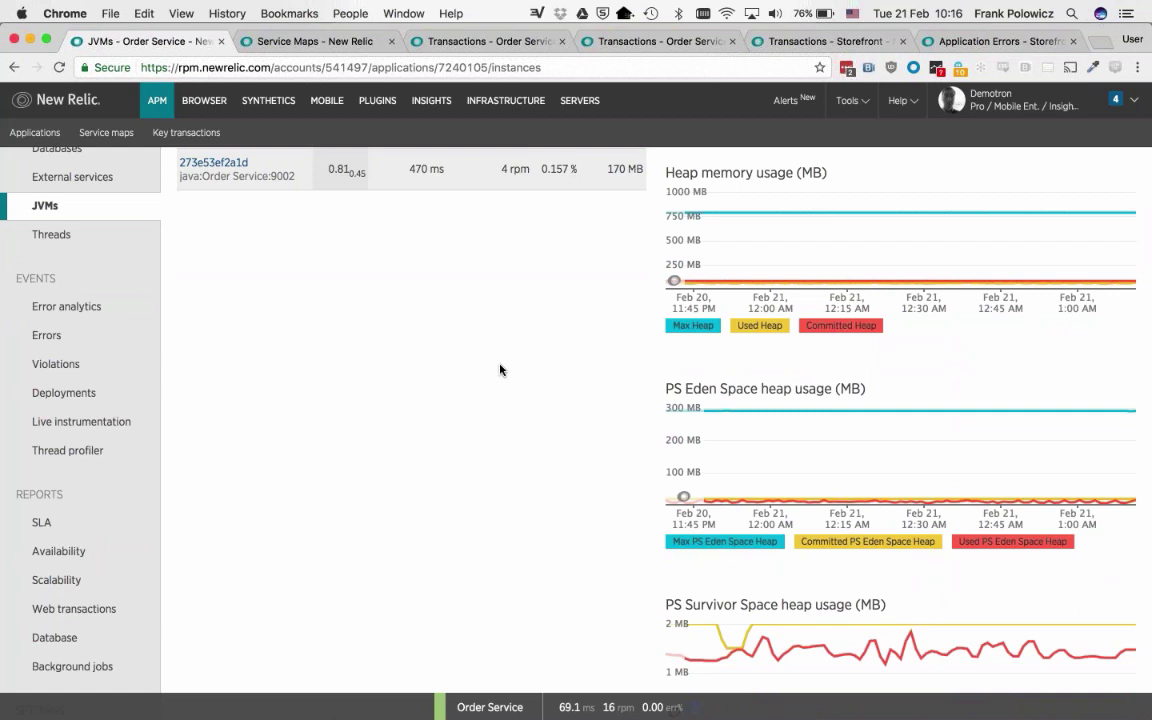
{"action": "scroll", "coordinate": [500, 370], "scroll_direction": "up", "scroll_amount": 1}
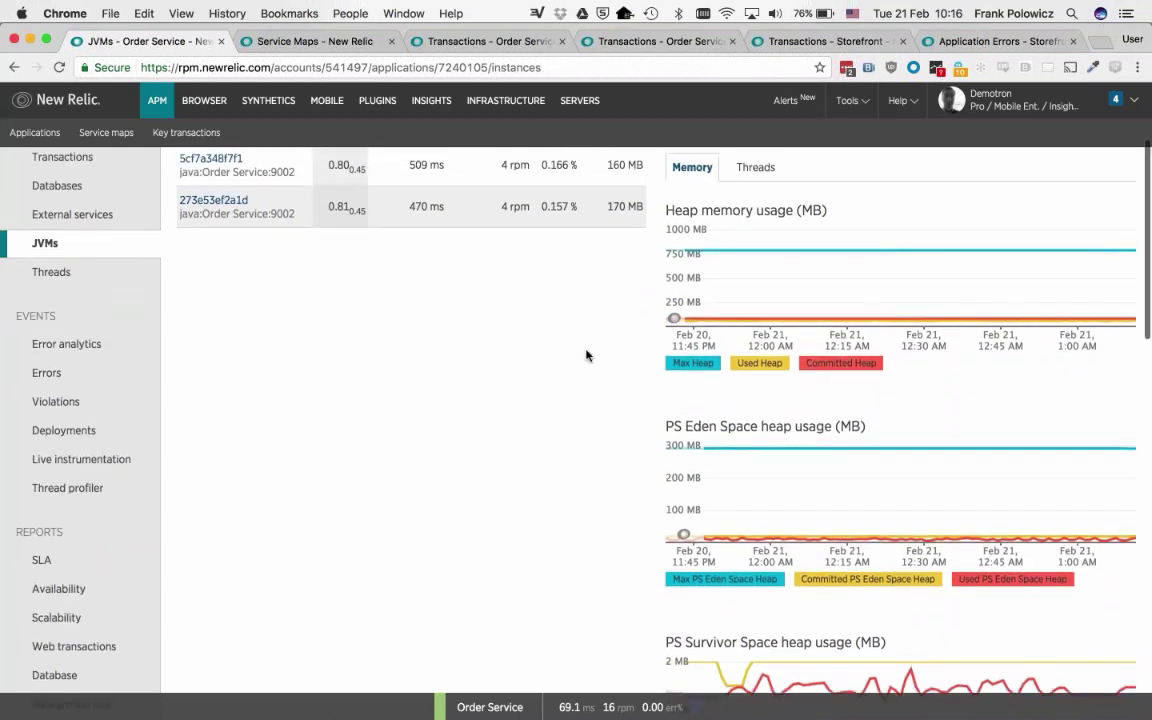
{"action": "scroll", "coordinate": [586, 356], "scroll_direction": "down", "scroll_amount": 1}
{"action": "scroll", "coordinate": [558, 387], "scroll_direction": "down", "scroll_amount": 3}
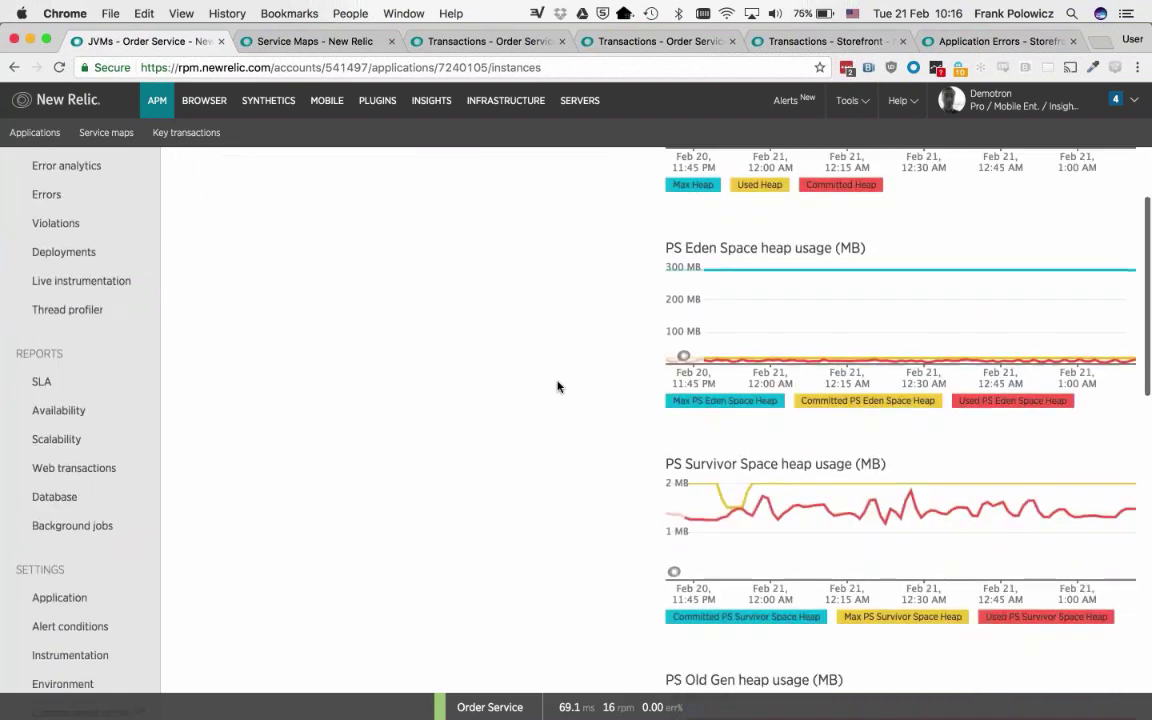
{"action": "scroll", "coordinate": [557, 394], "scroll_direction": "down", "scroll_amount": 1}
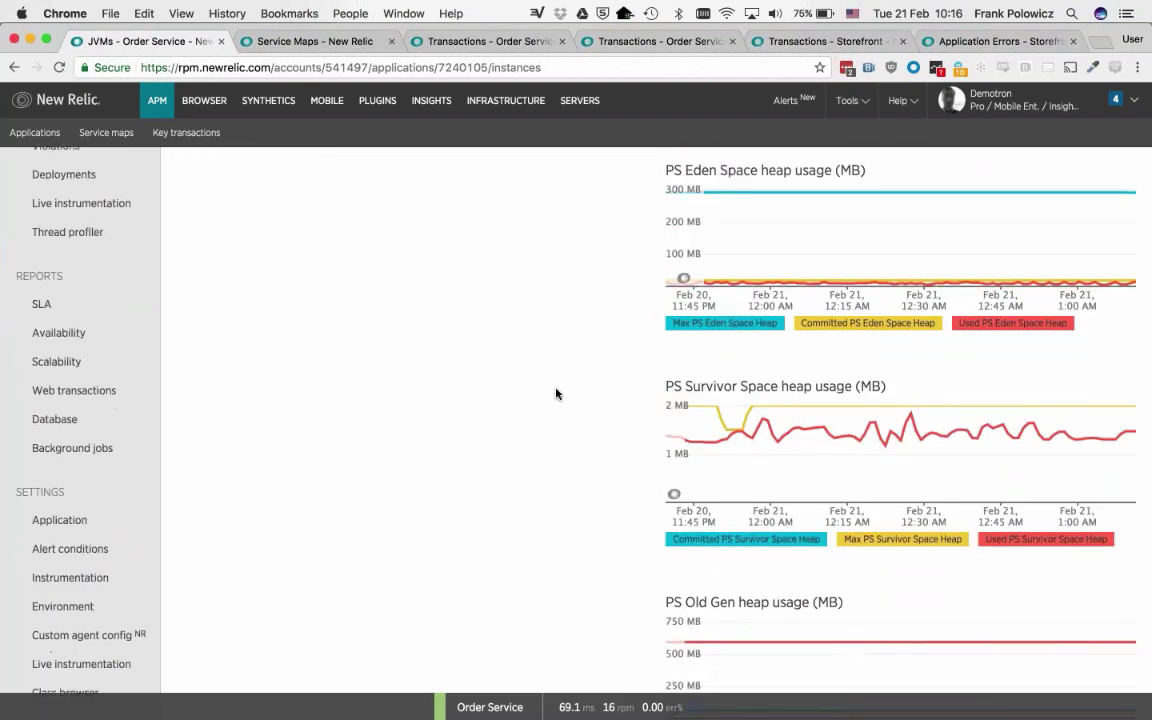
{"action": "scroll", "coordinate": [557, 394], "scroll_direction": "down", "scroll_amount": 3}
{"action": "scroll", "coordinate": [557, 394], "scroll_direction": "down", "scroll_amount": 4}
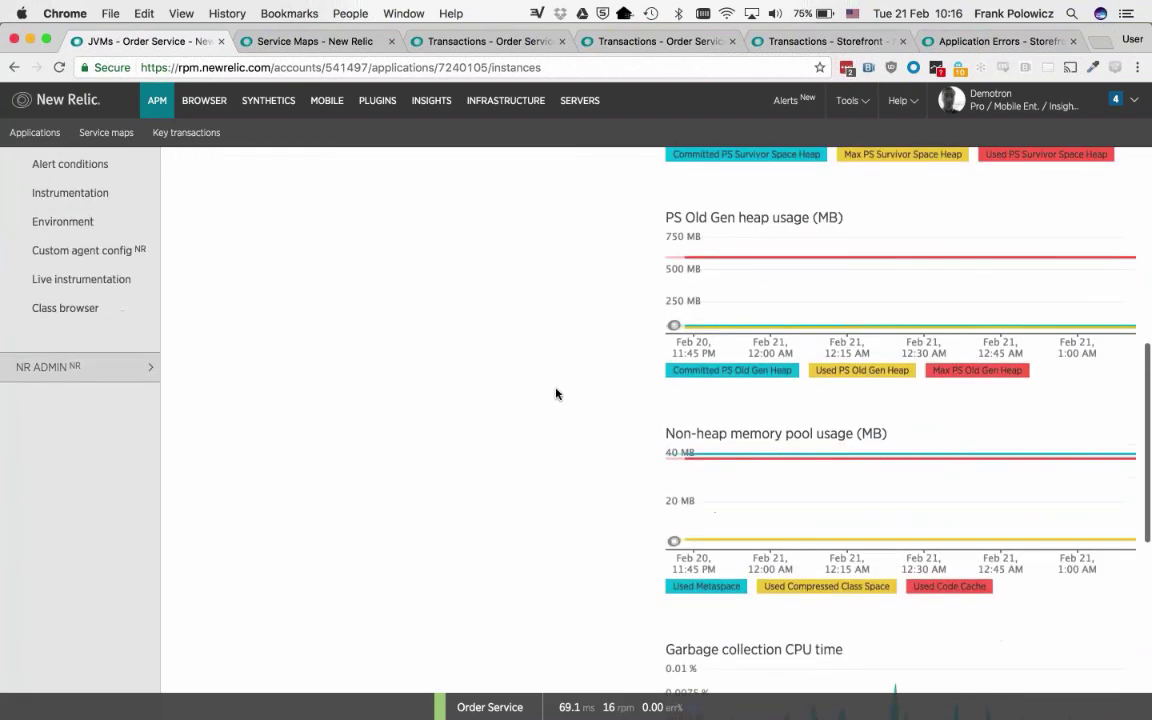
{"action": "scroll", "coordinate": [557, 394], "scroll_direction": "down", "scroll_amount": 6}
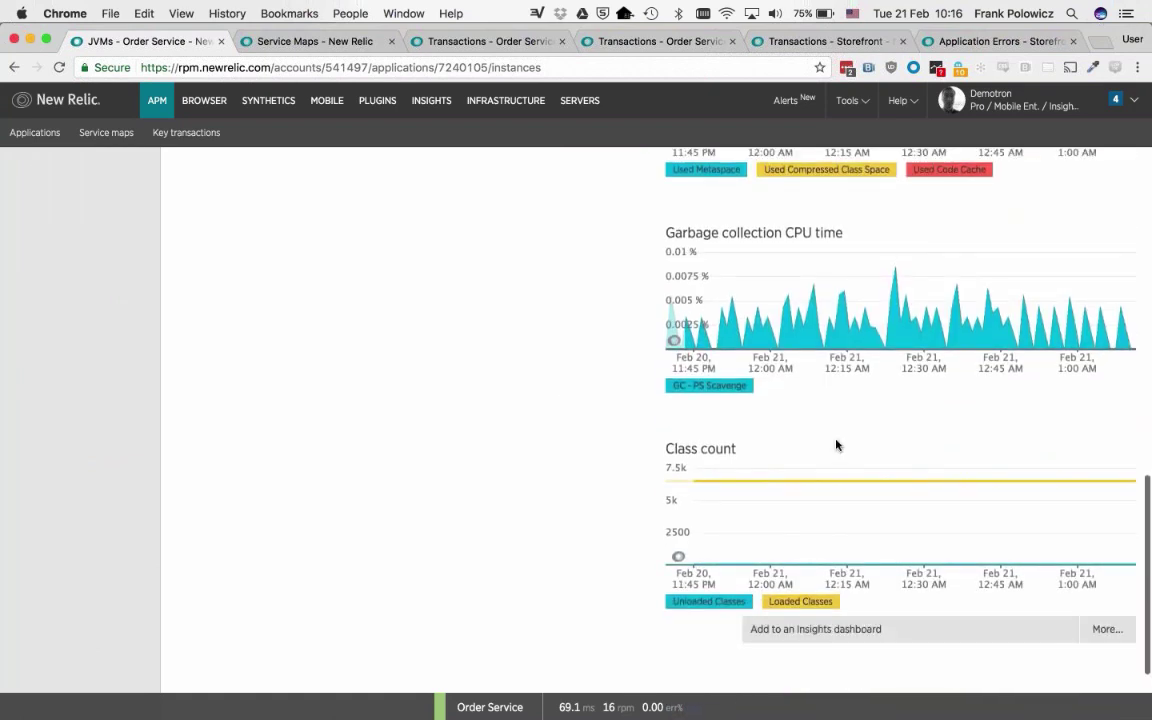
{"action": "mouse_move", "coordinate": [836, 400]}
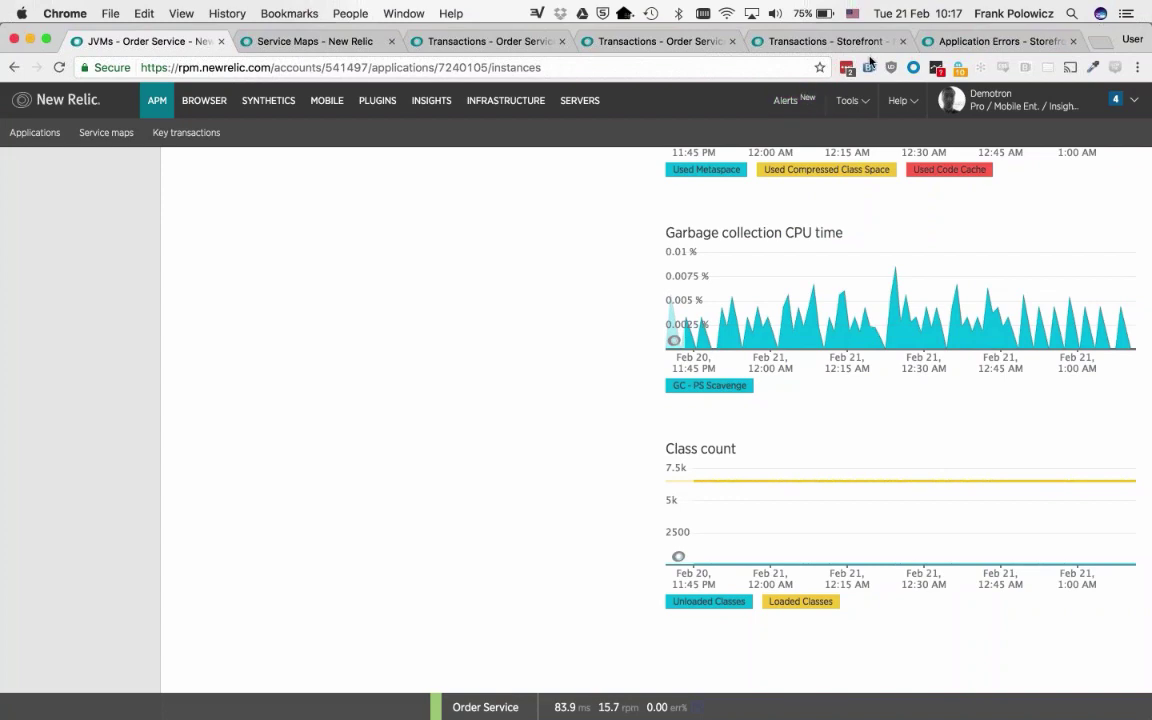
{"action": "scroll", "coordinate": [445, 290], "scroll_direction": "up", "scroll_amount": 15}
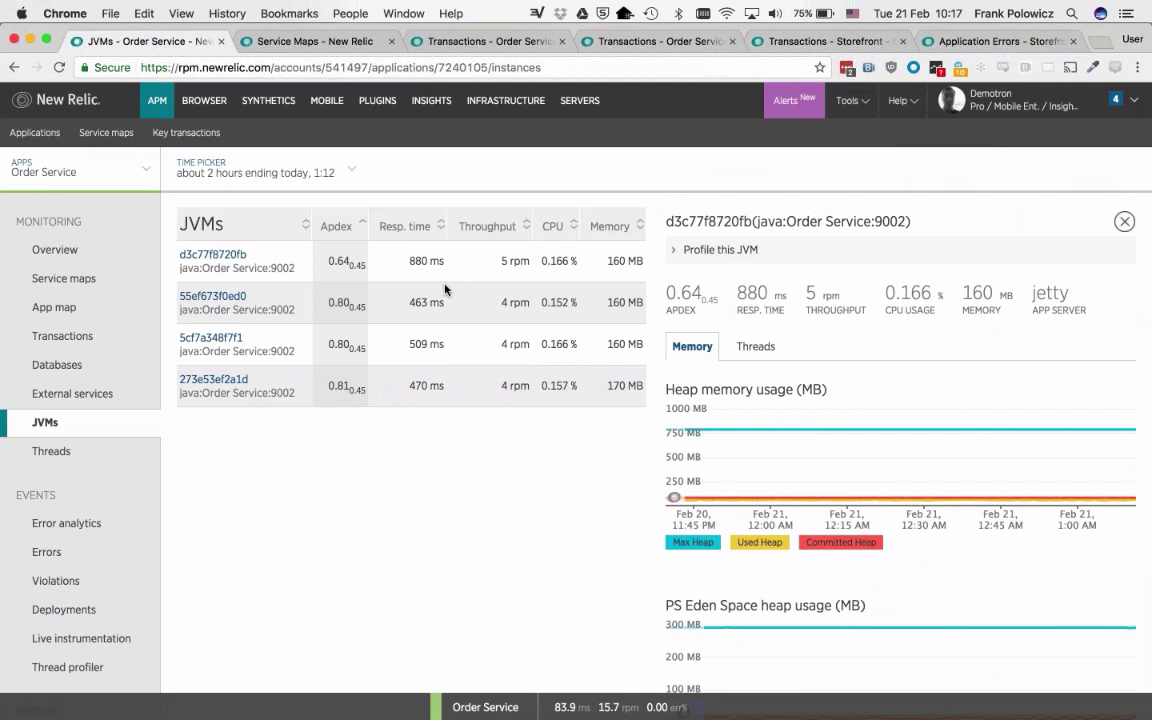
Review the time picker's custom date and Ending now options, keeping the current two-hour window.
{"action": "left_click", "coordinate": [304, 160]}
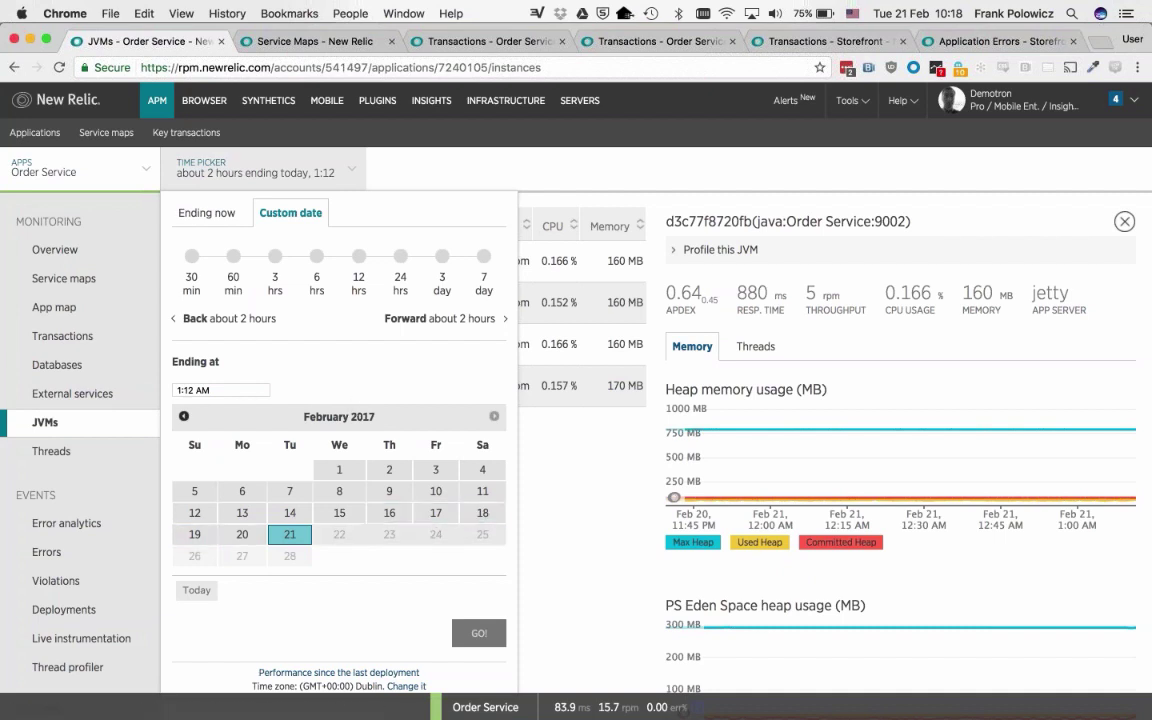
{"action": "left_click", "coordinate": [200, 213]}
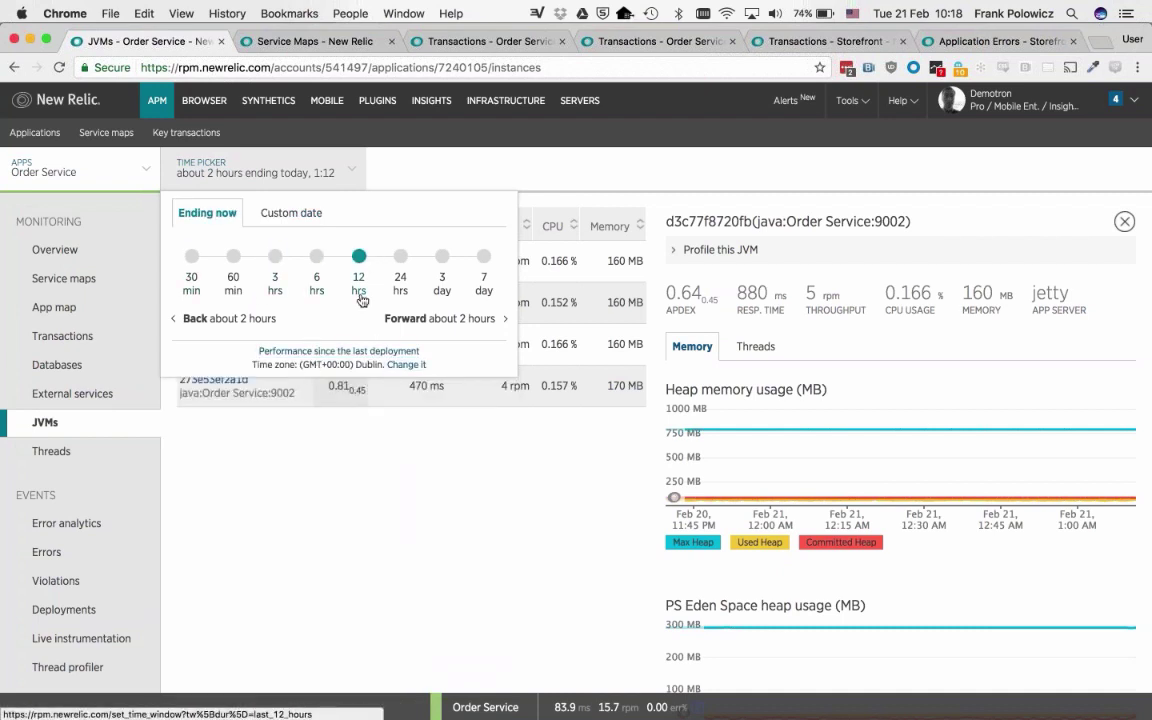
{"action": "left_click", "coordinate": [388, 471]}
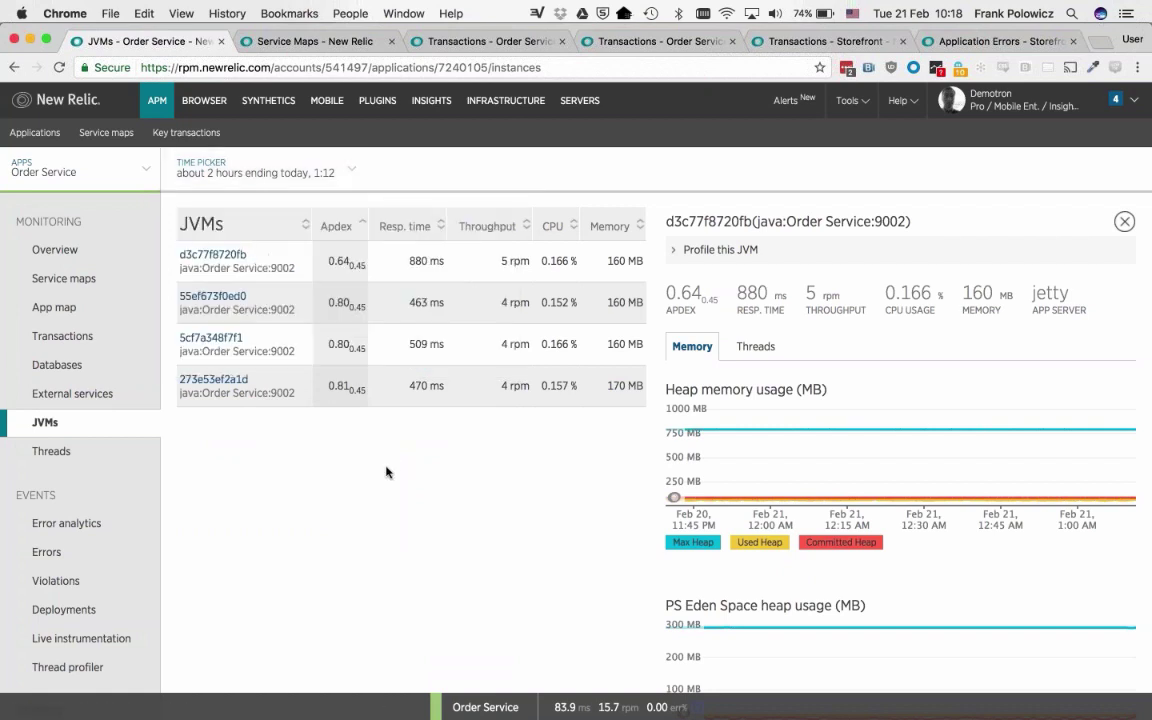
Add the Heap memory usage chart to the Insights dashboard that was last added to, and open that dashboard.
{"action": "mouse_move", "coordinate": [805, 477]}
{"action": "left_click", "coordinate": [853, 572]}
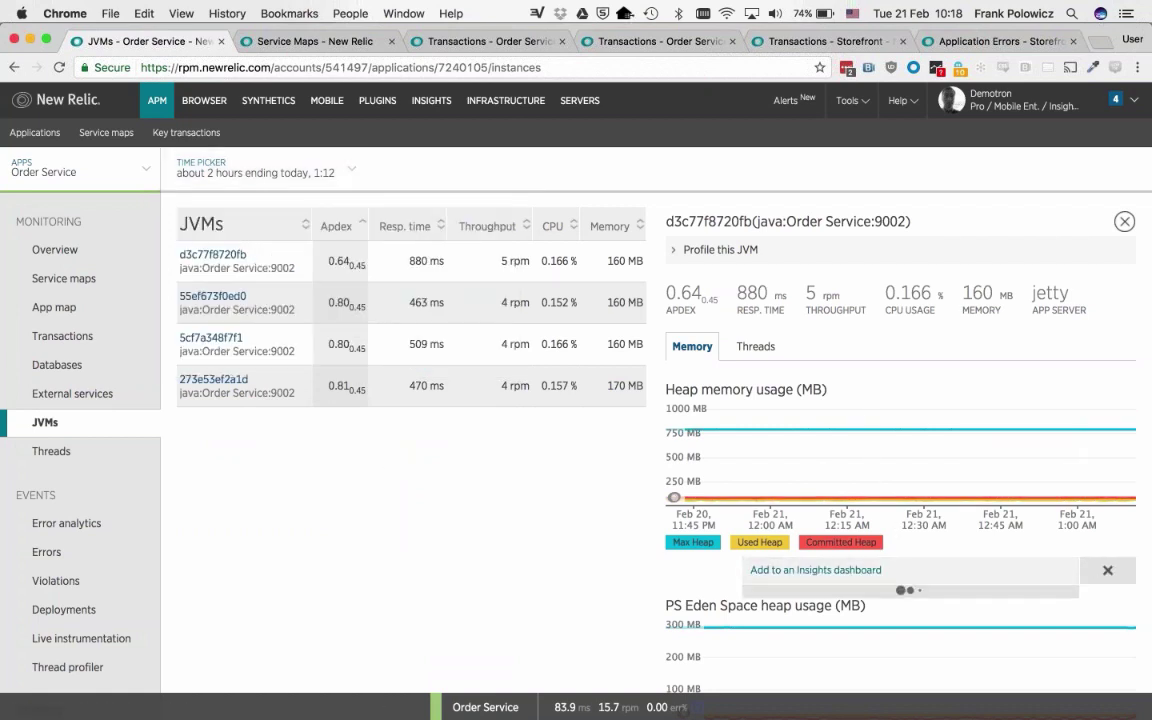
{"action": "scroll", "coordinate": [860, 600], "scroll_direction": "down", "scroll_amount": 2}
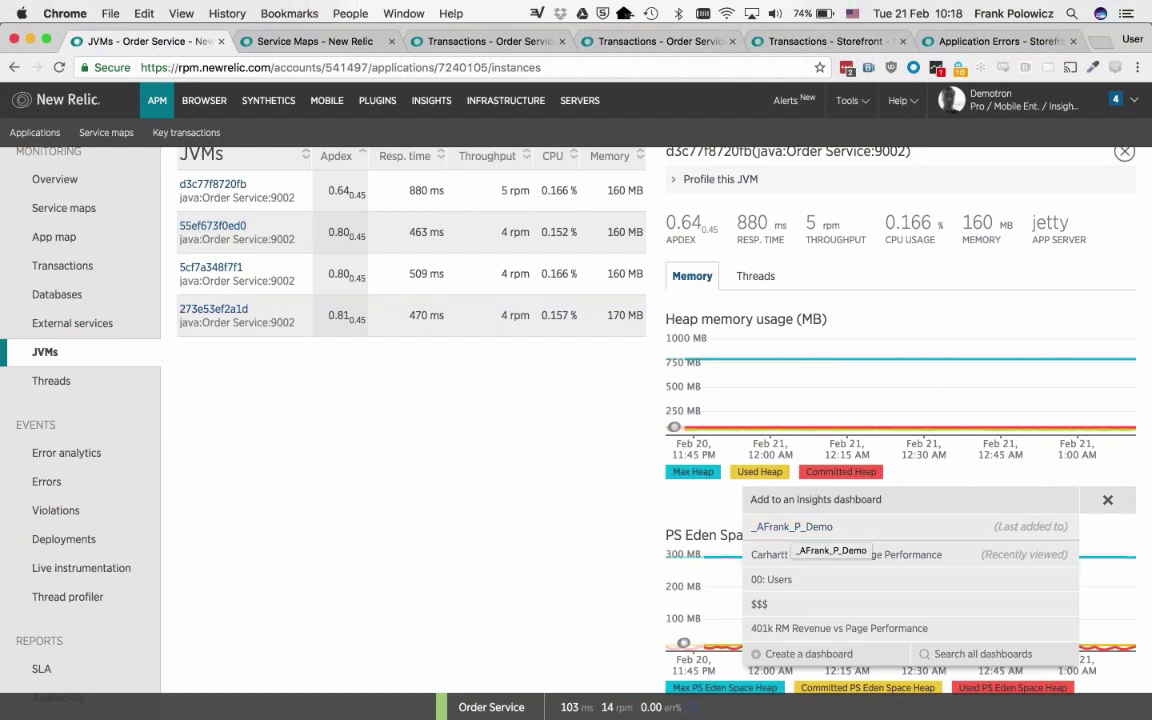
{"action": "left_click", "coordinate": [800, 527]}
{"action": "left_click", "coordinate": [1021, 525]}
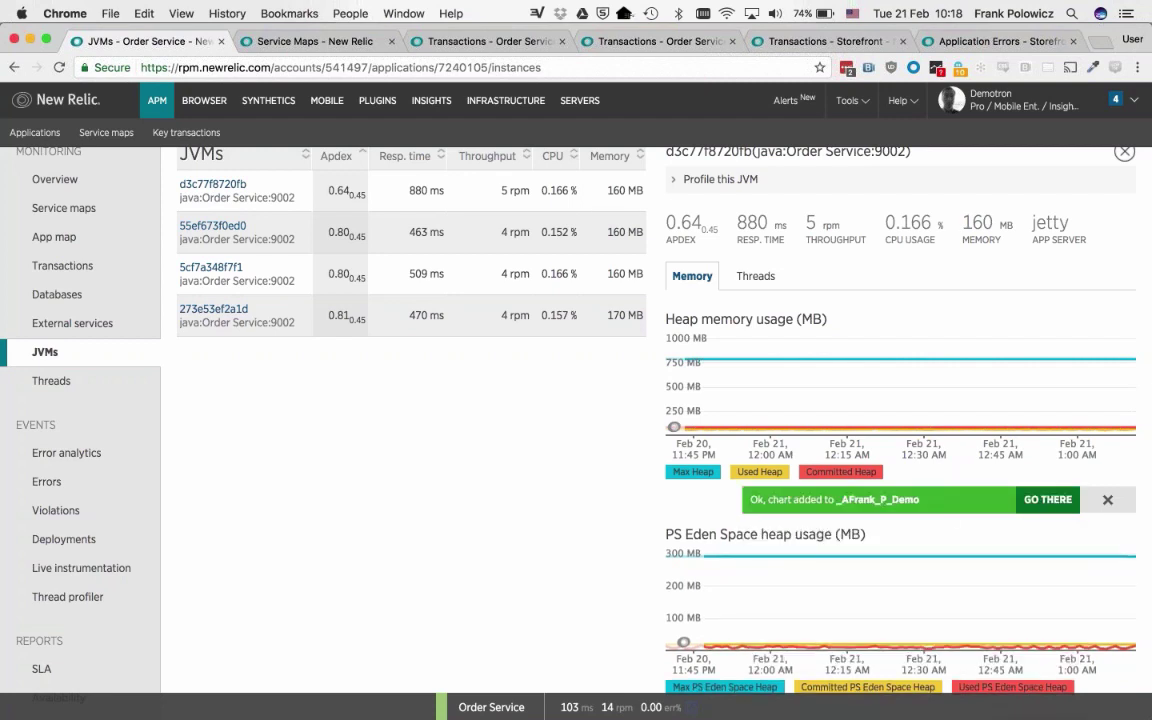
{"action": "left_click", "coordinate": [1047, 499]}
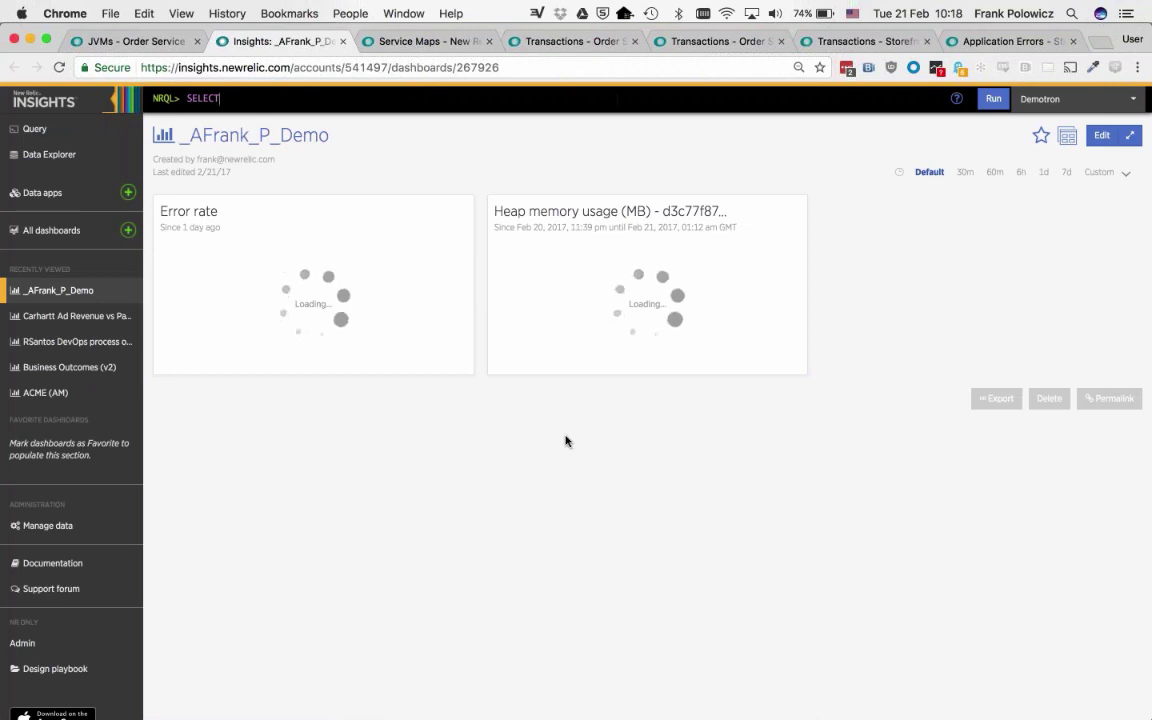
Return to the Order Service JVMs page and dismiss the notice under the Heap memory usage chart.
{"action": "left_click", "coordinate": [95, 40]}
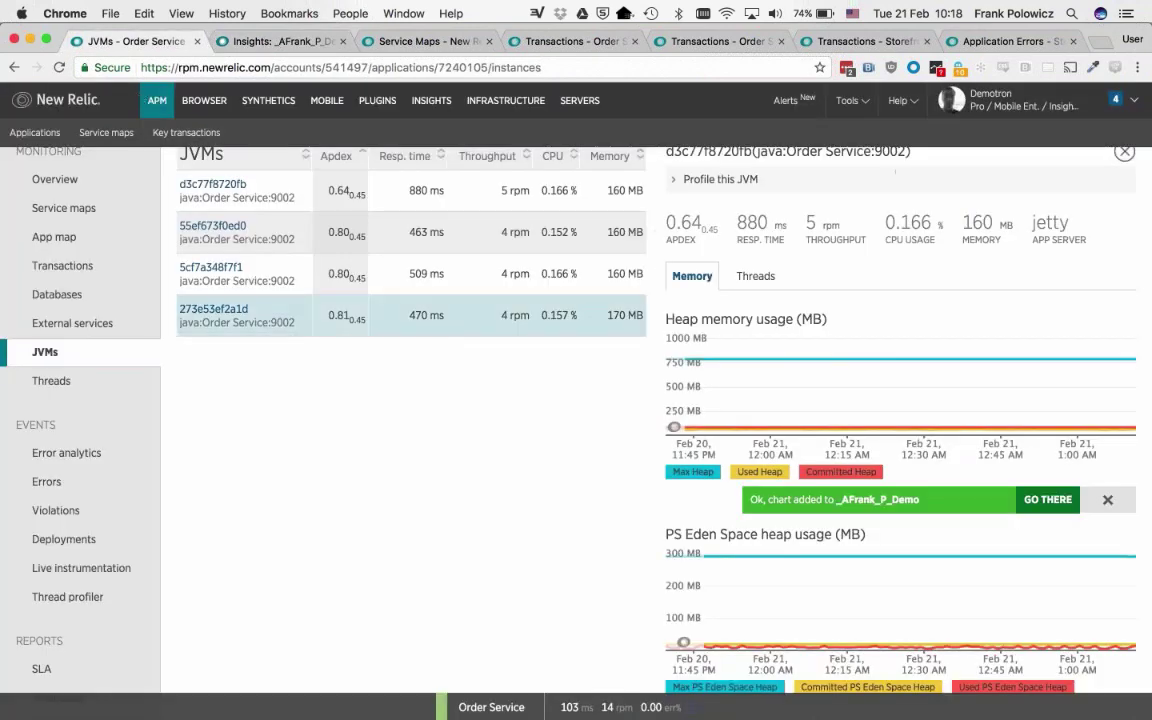
{"action": "scroll", "coordinate": [518, 363], "scroll_direction": "up", "scroll_amount": 2}
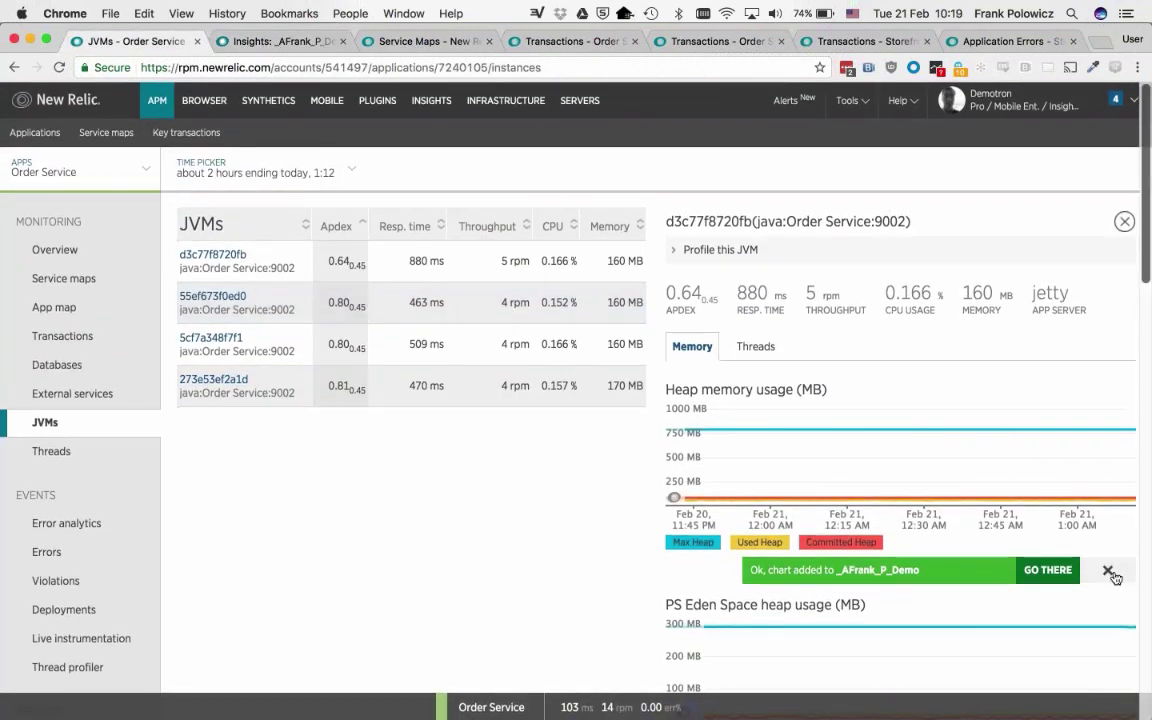
{"action": "left_click", "coordinate": [1108, 571]}
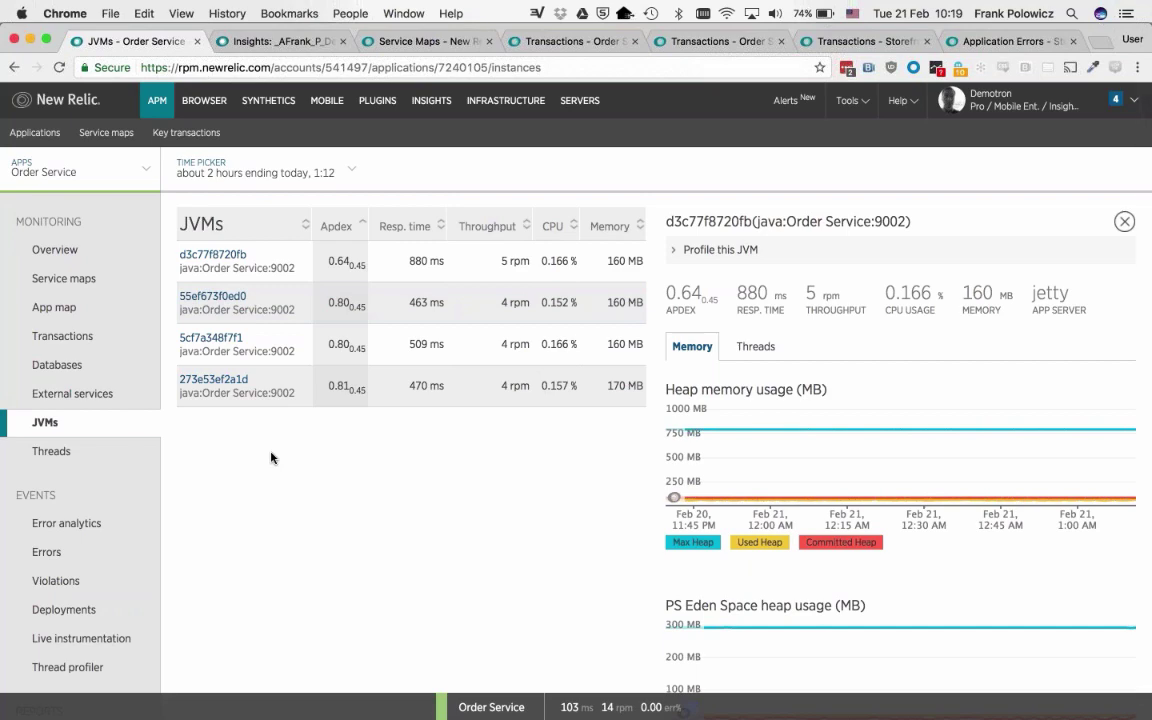
Switch to the Insights dashboard, try the 6h, 30m, Default and custom time ranges, and keep the range at 60m.
{"action": "key", "text": "ctrl+Tab"}
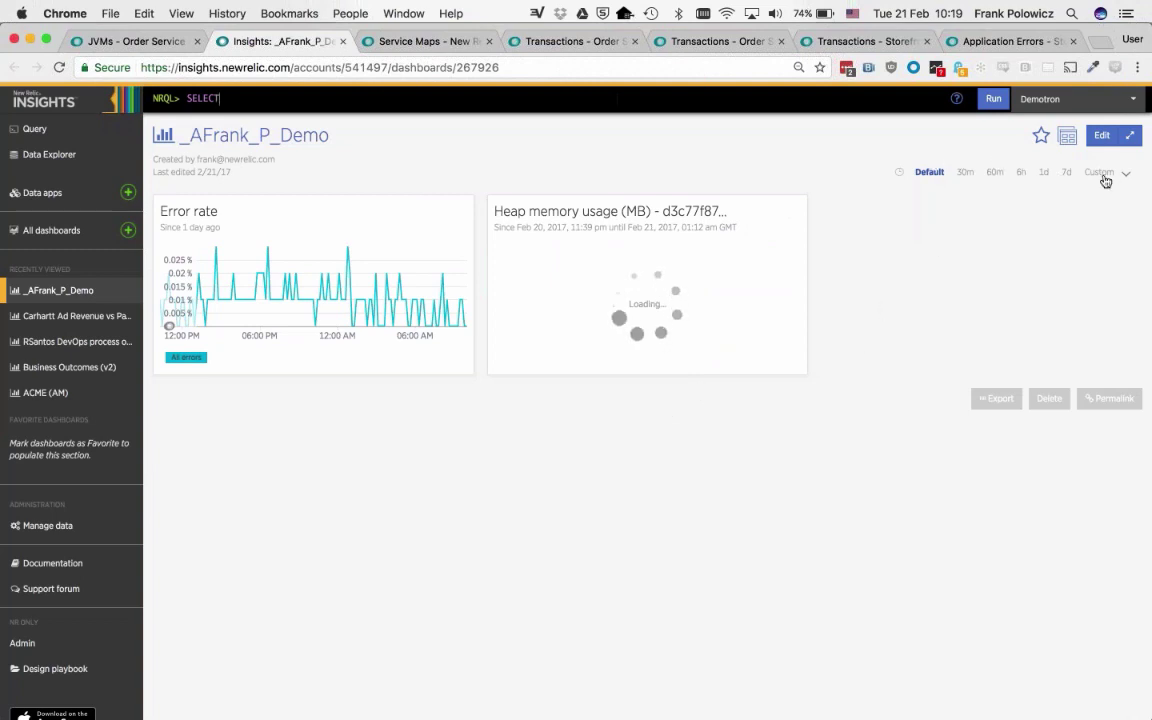
{"action": "left_click", "coordinate": [1025, 175]}
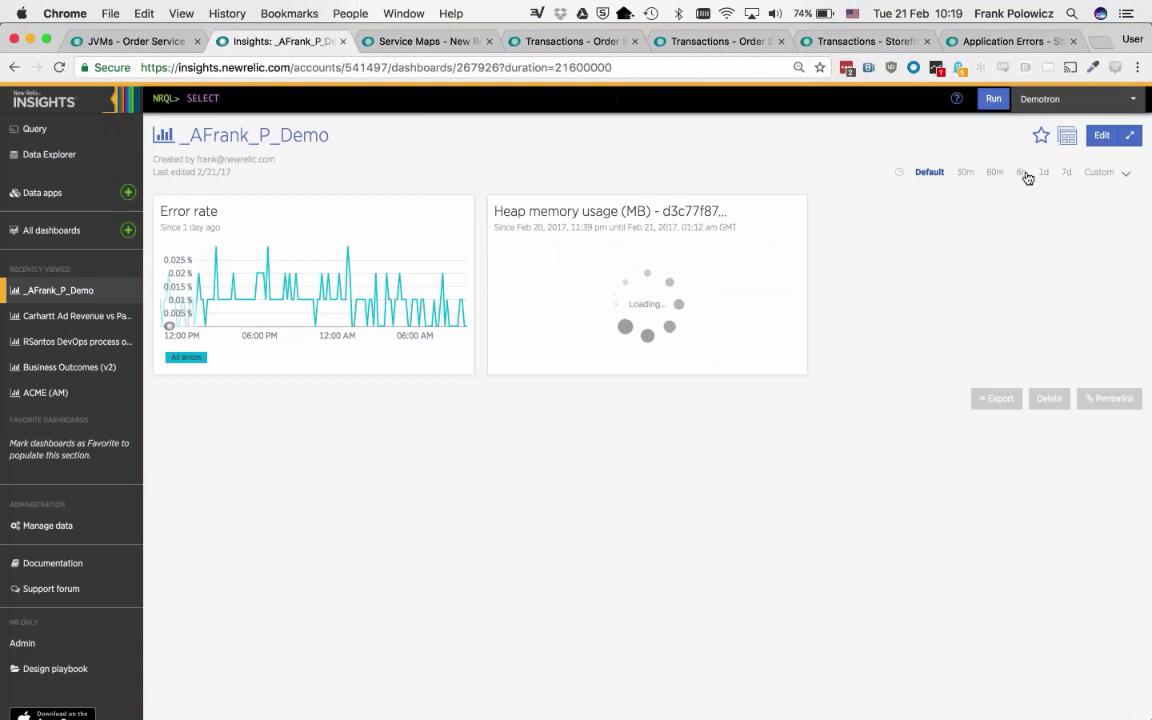
{"action": "left_click", "coordinate": [966, 173]}
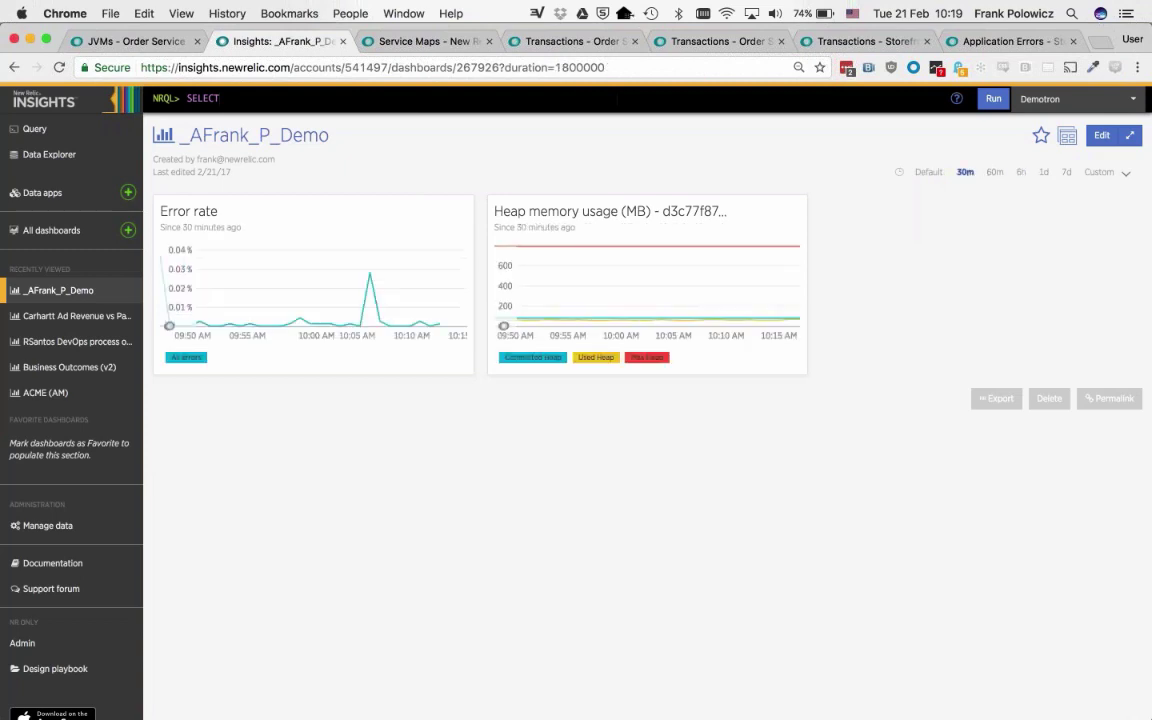
{"action": "left_click", "coordinate": [928, 173]}
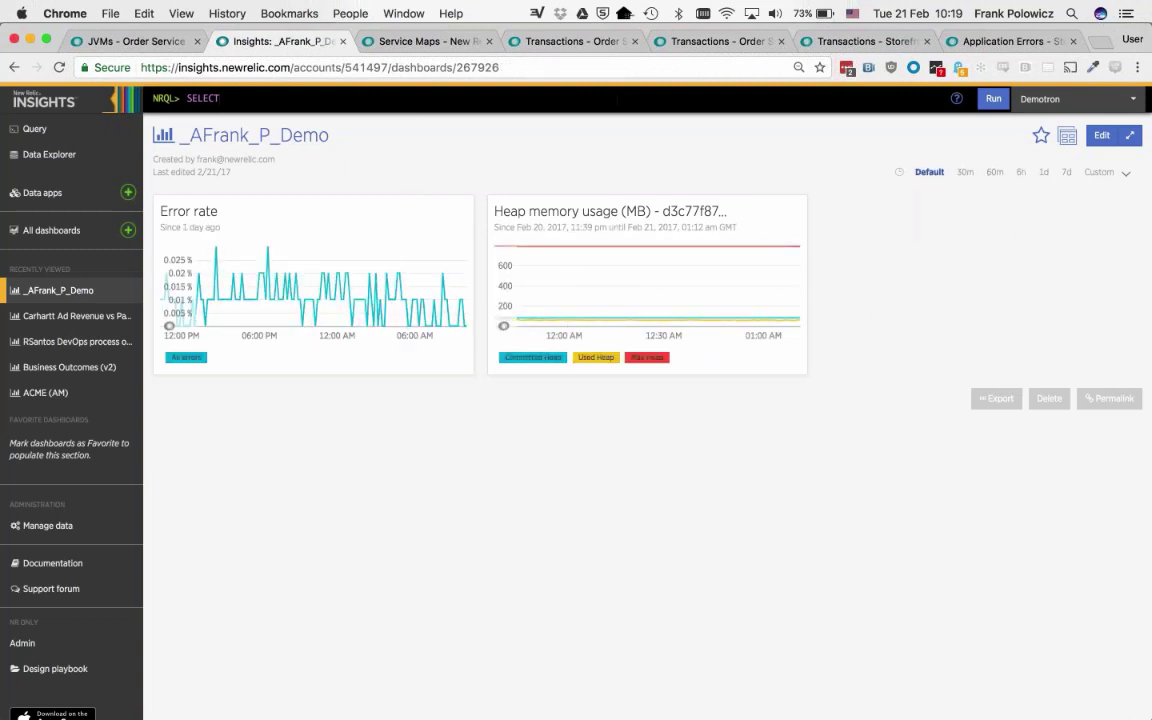
{"action": "left_click", "coordinate": [995, 172]}
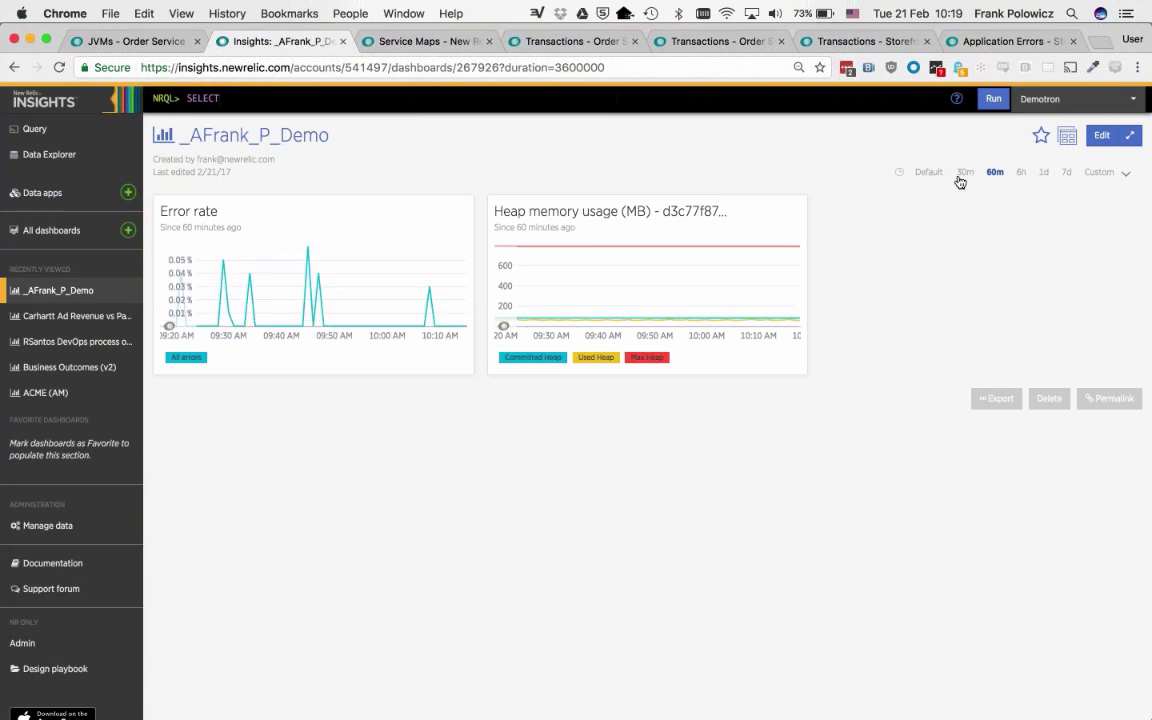
{"action": "left_click", "coordinate": [1100, 173]}
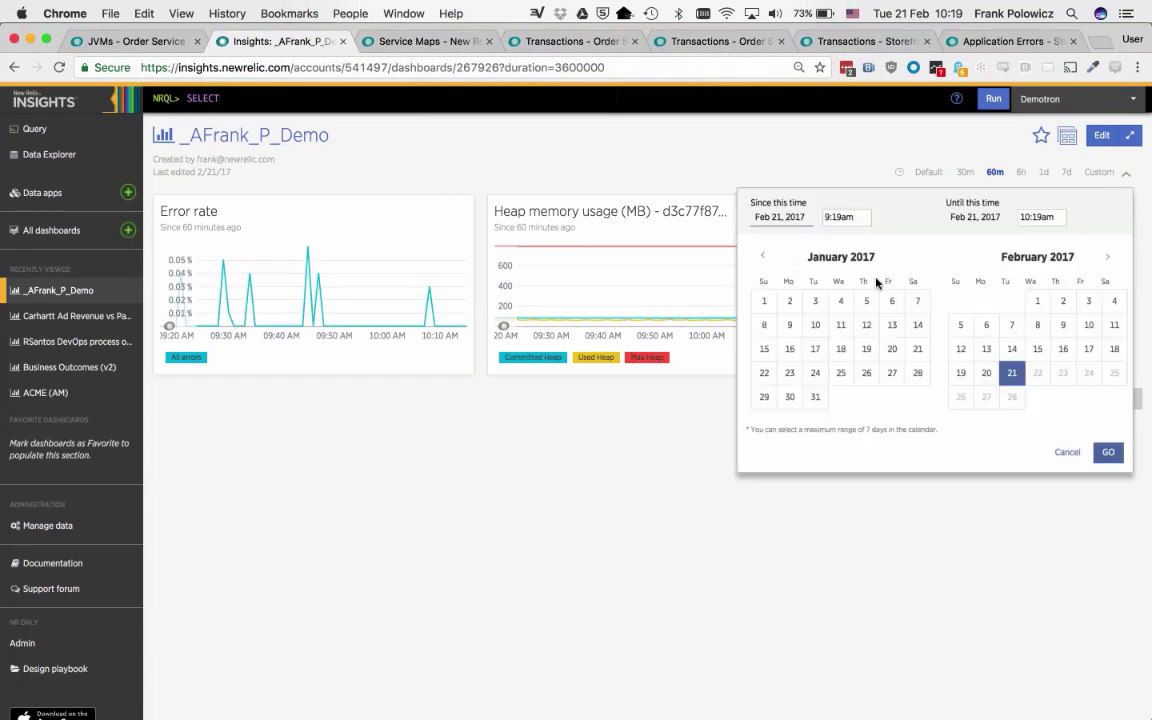
{"action": "left_click", "coordinate": [1067, 452]}
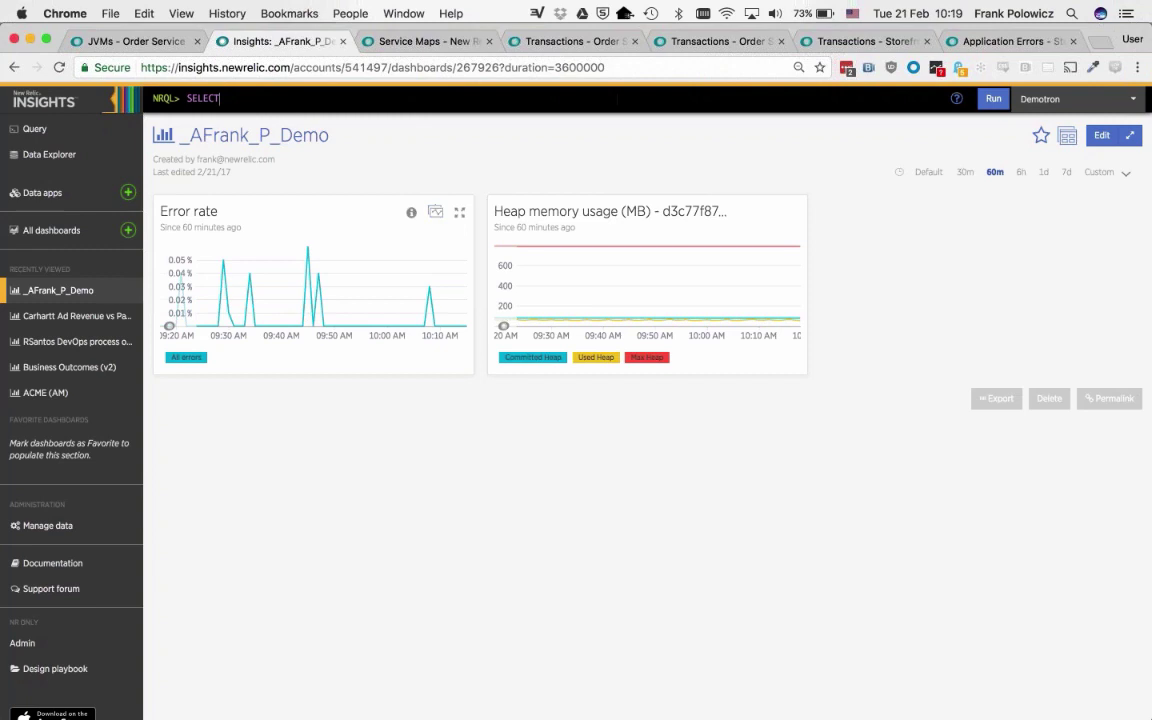
Run the NRQL query SELECT count(*) FROM TransactionError and highlight the time window of its result.
{"action": "type", "text": "count"}
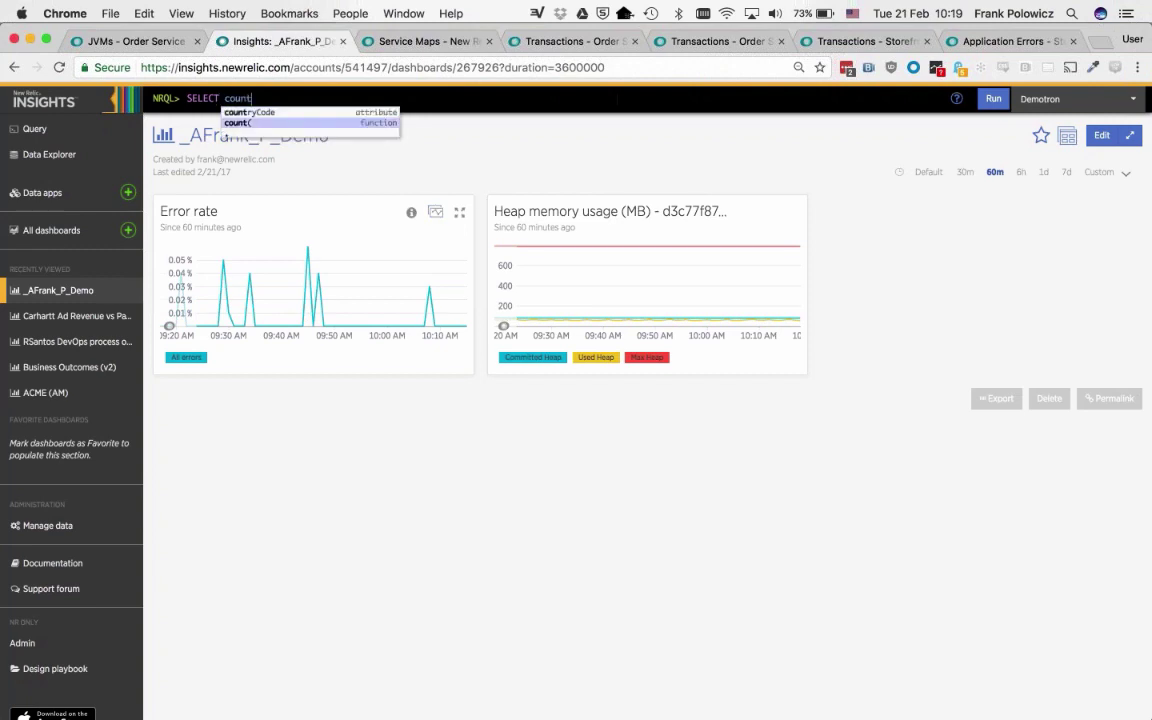
{"action": "type", "text": "(*) FROM "}
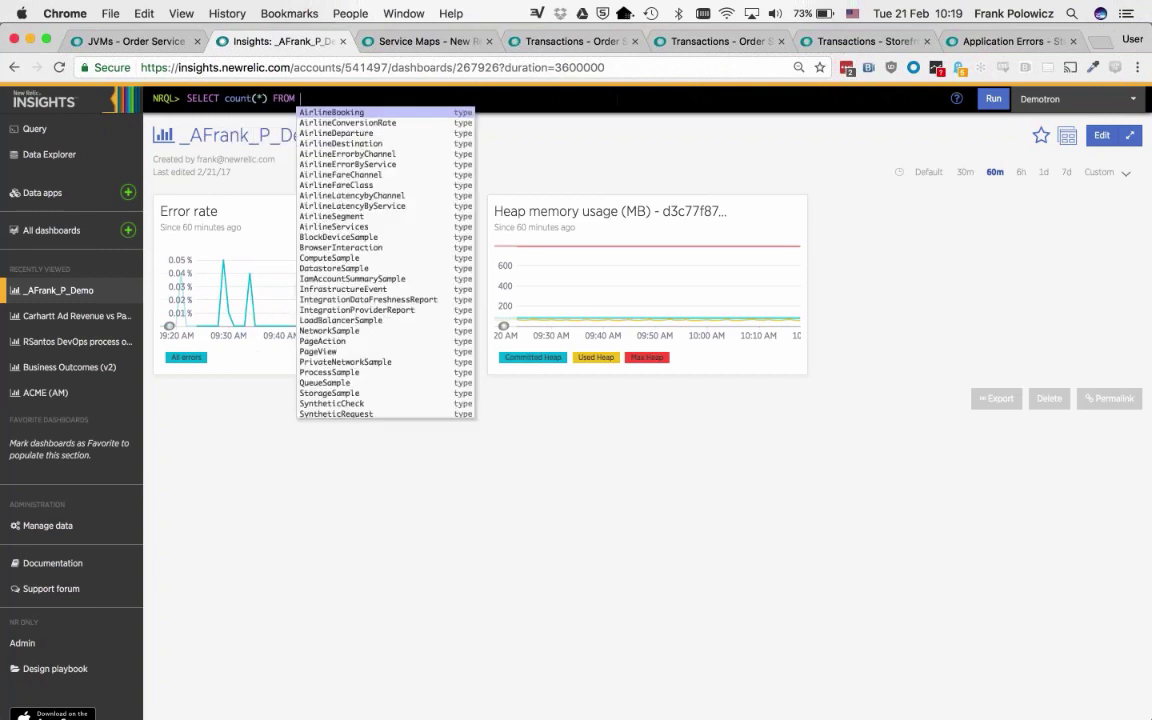
{"action": "type", "text": "Tr"}
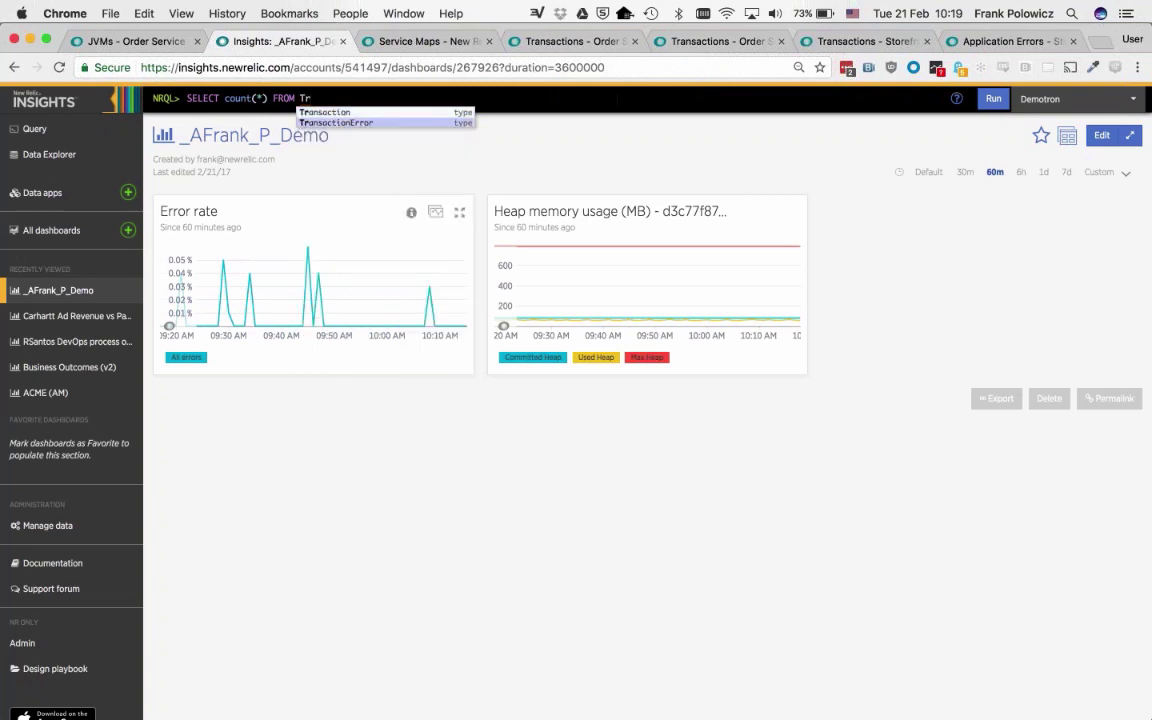
{"action": "type", "text": "ansactionError"}
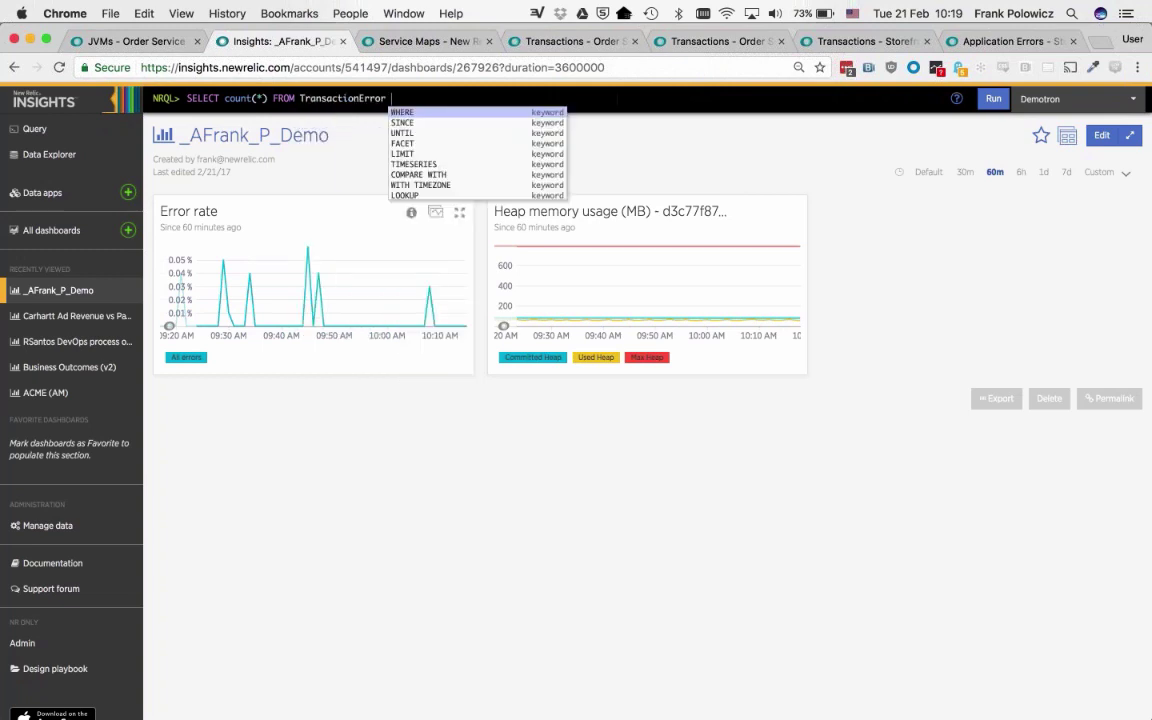
{"action": "key", "text": "Return"}
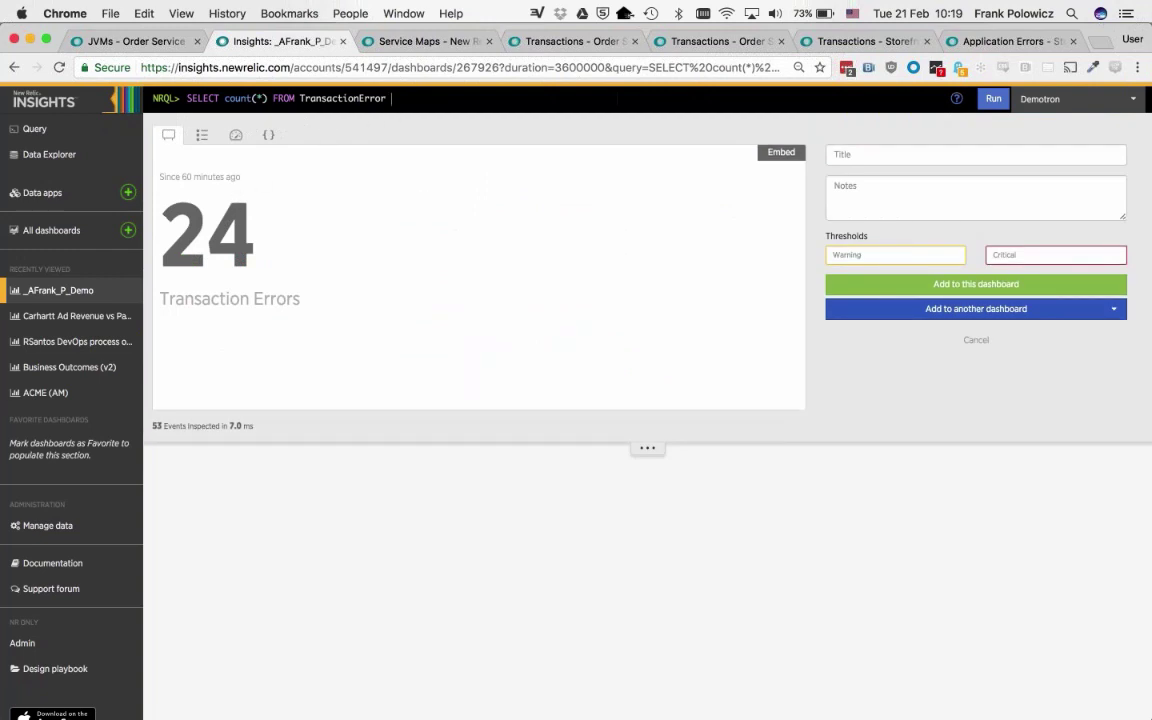
{"action": "triple_click", "coordinate": [180, 176]}
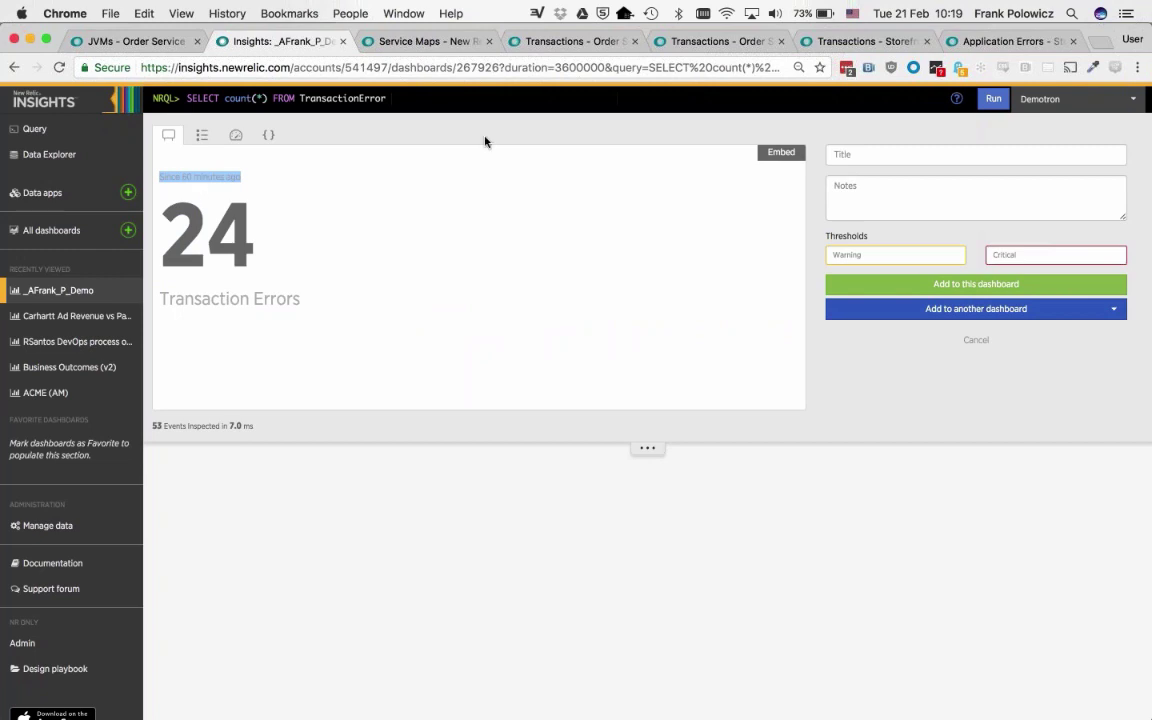
Extend the TransactionError query with SINCE saturday and then TIMESERIES, running it after each addition.
{"action": "left_click", "coordinate": [410, 100]}
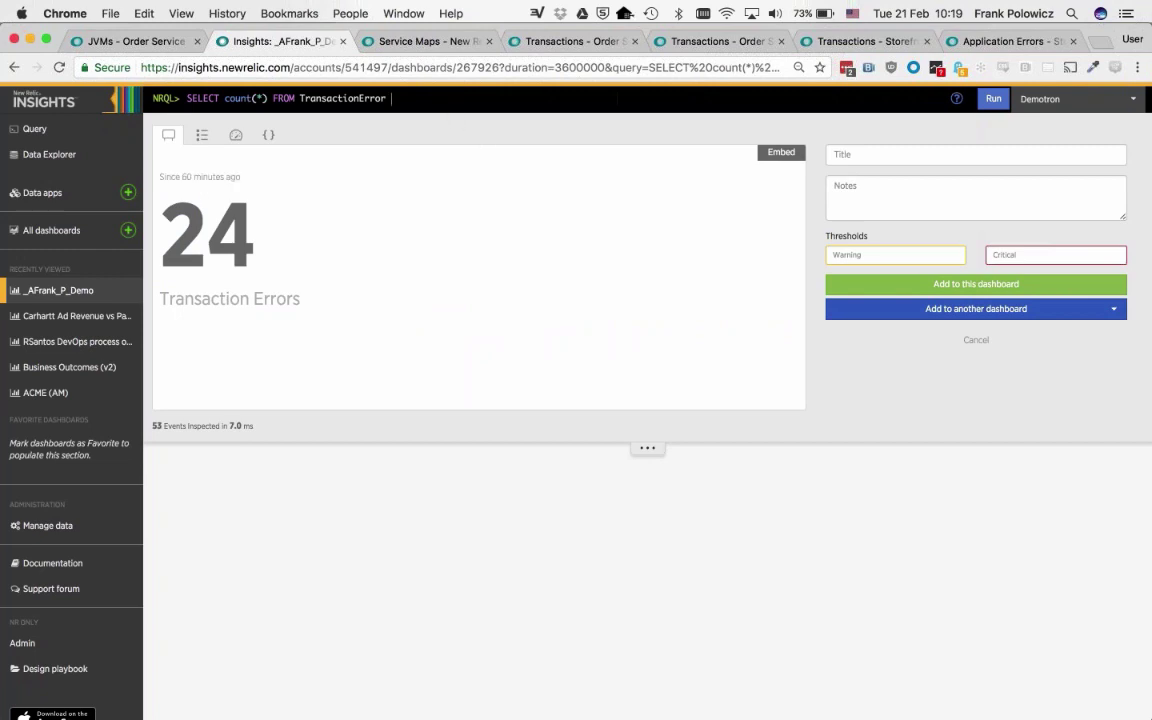
{"action": "type", "text": "SINCE"}
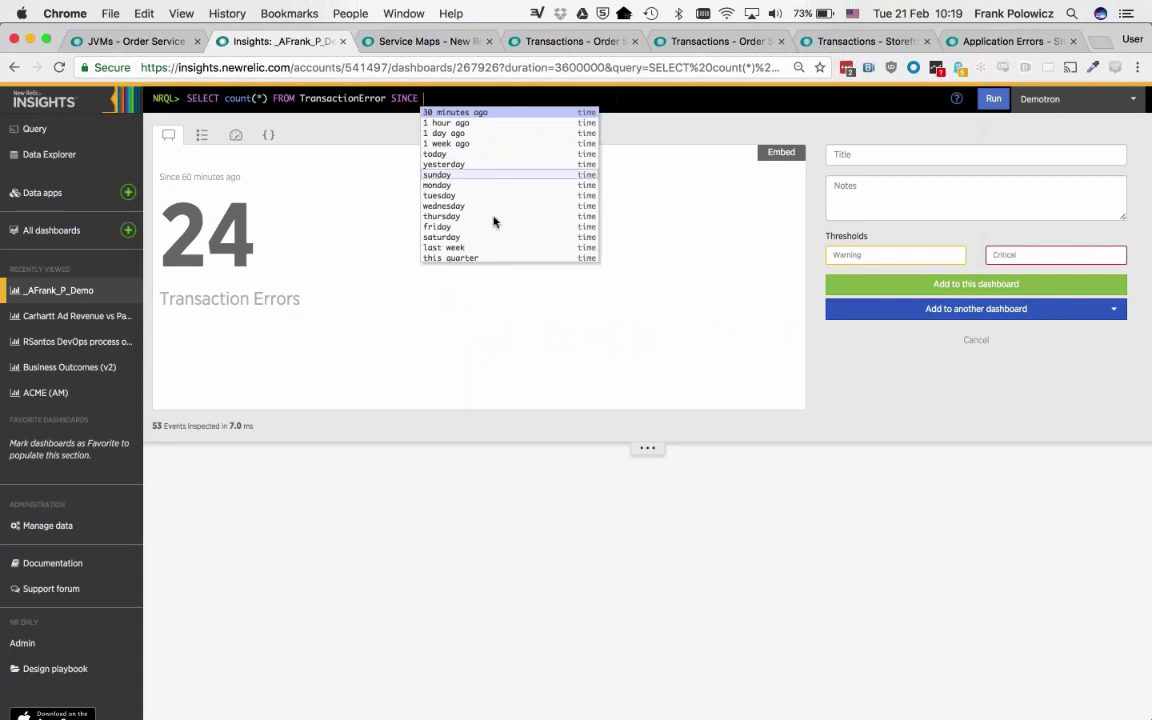
{"action": "left_click", "coordinate": [489, 239]}
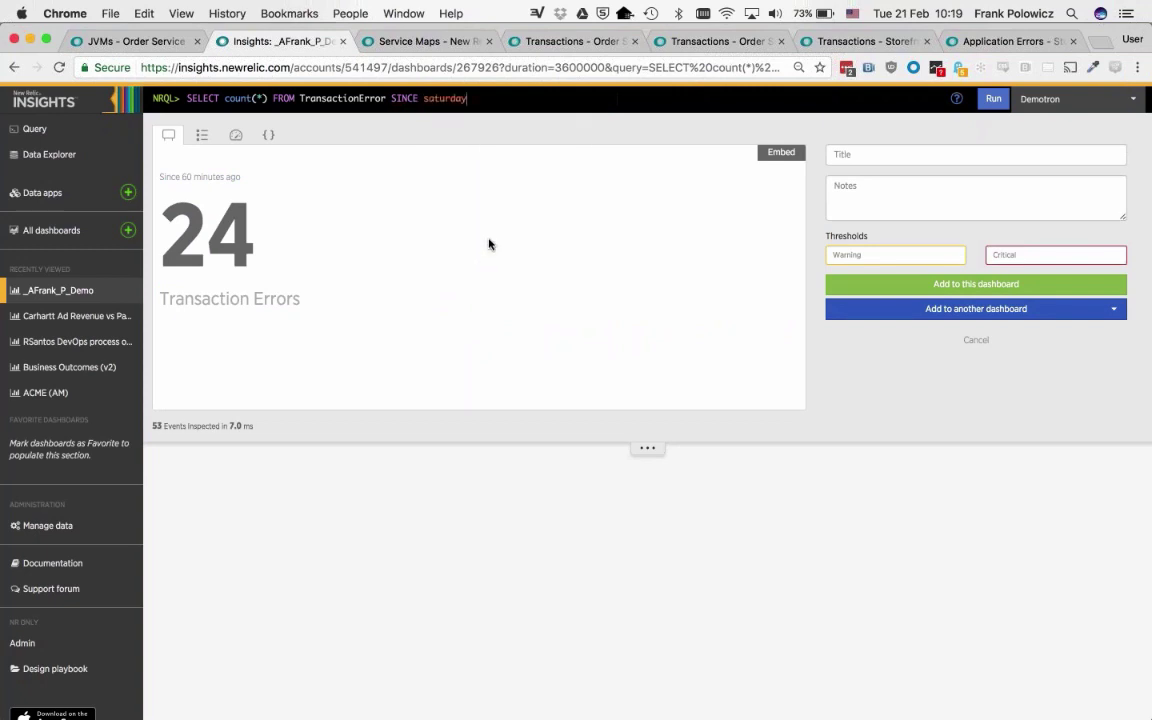
{"action": "key", "text": "Return"}
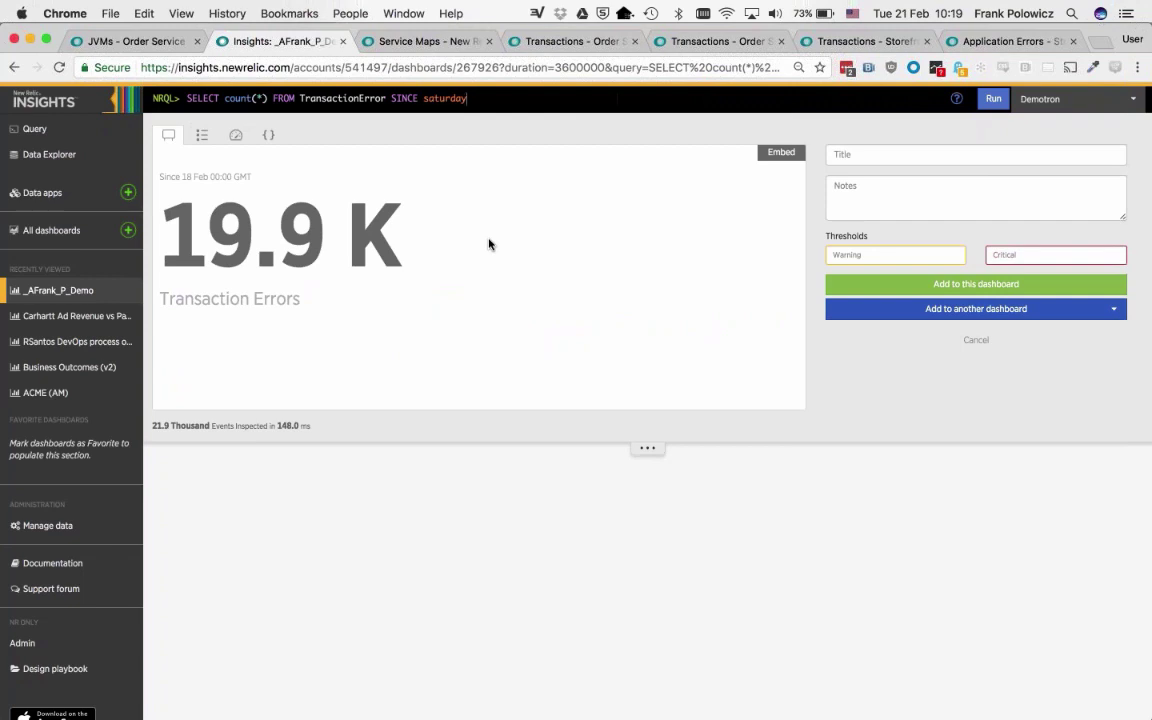
{"action": "type", "text": "TIMESERIES"}
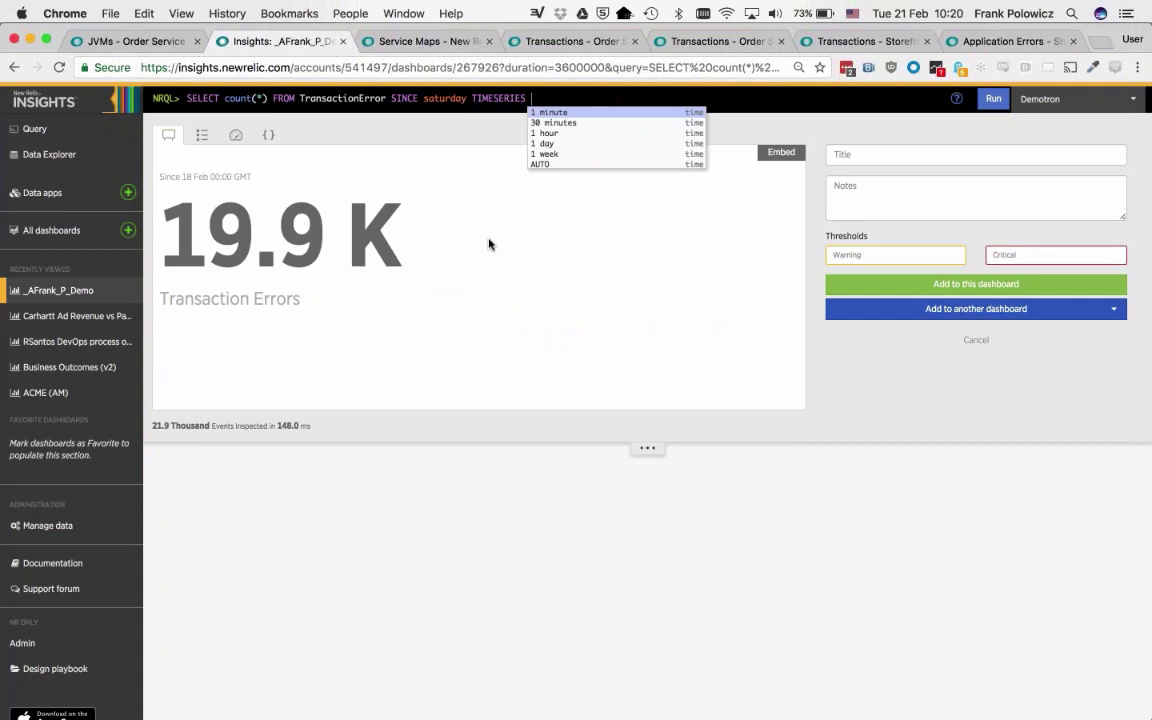
{"action": "key", "text": "Return"}
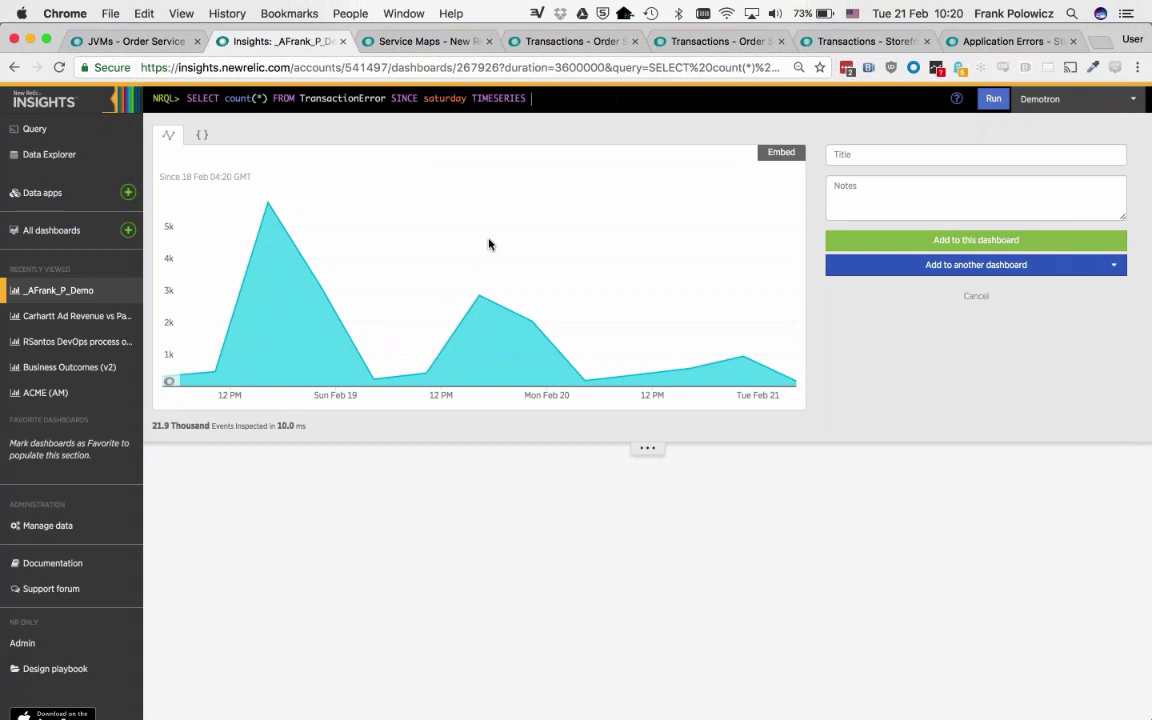
Check the Order Service JVMs page, return to Insights and discard the query result without adding it to a dashboard.
{"action": "left_click", "coordinate": [170, 41]}
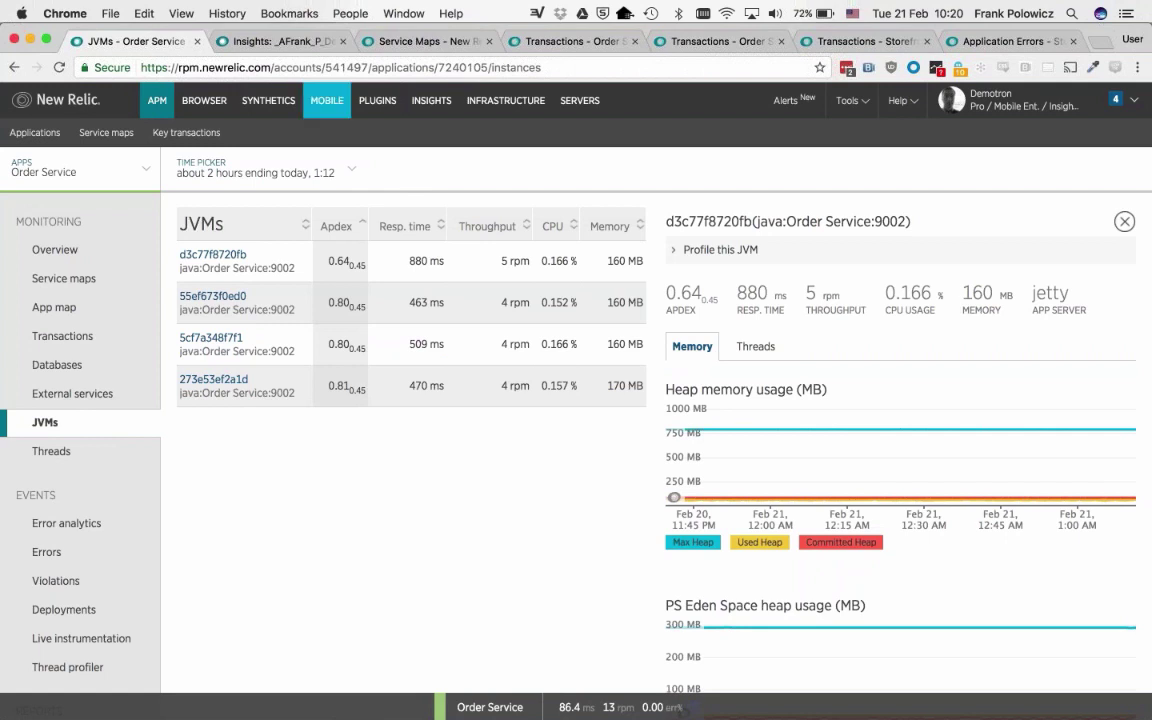
{"action": "left_click", "coordinate": [292, 44]}
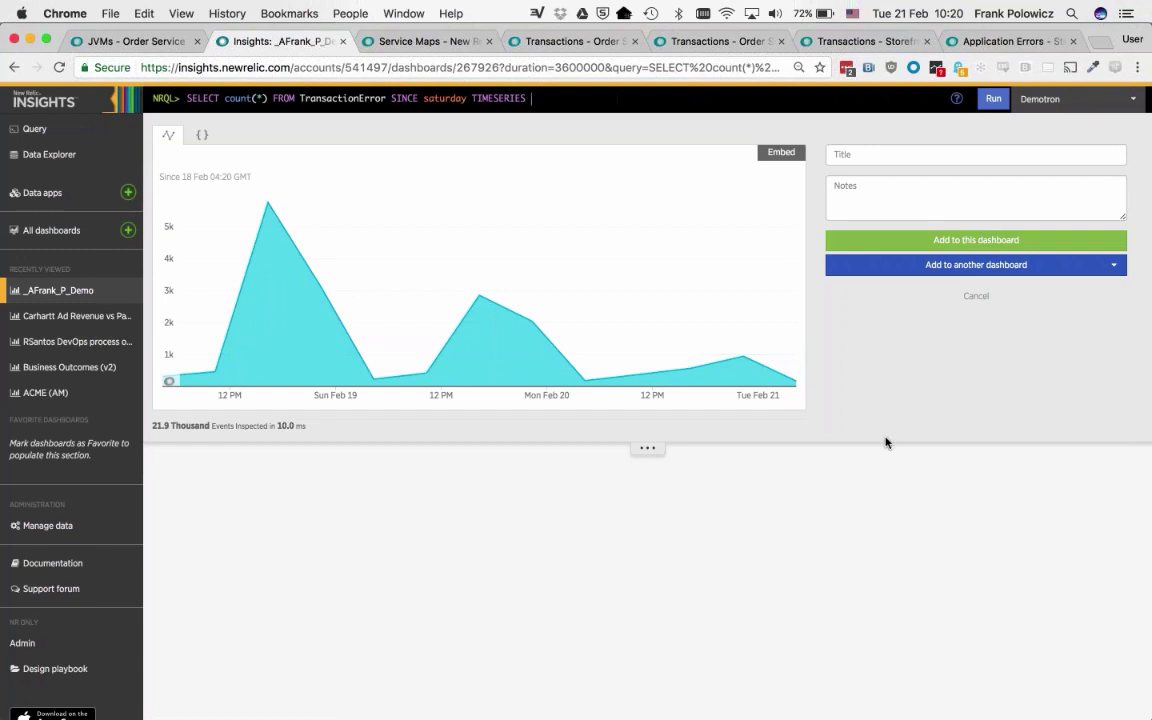
{"action": "left_click", "coordinate": [976, 295]}
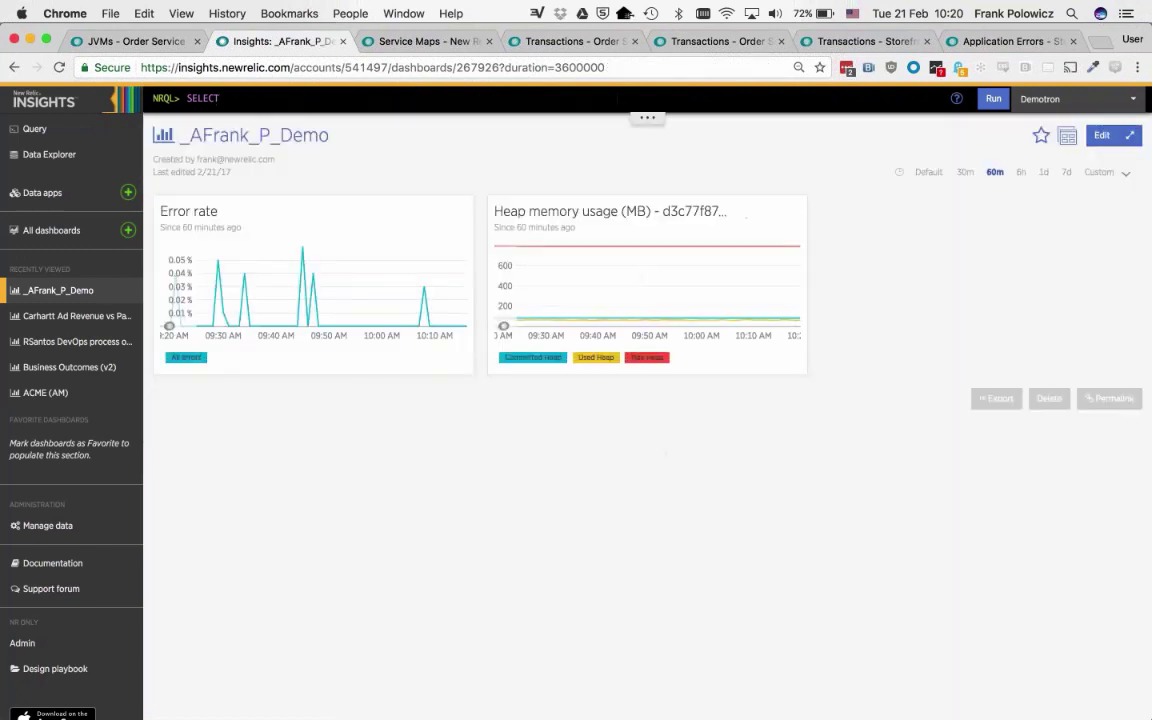
Group TransactionError events by Error.Message in the Data Explorer, run the generated NRQL query and close its result.
{"action": "left_click", "coordinate": [65, 160]}
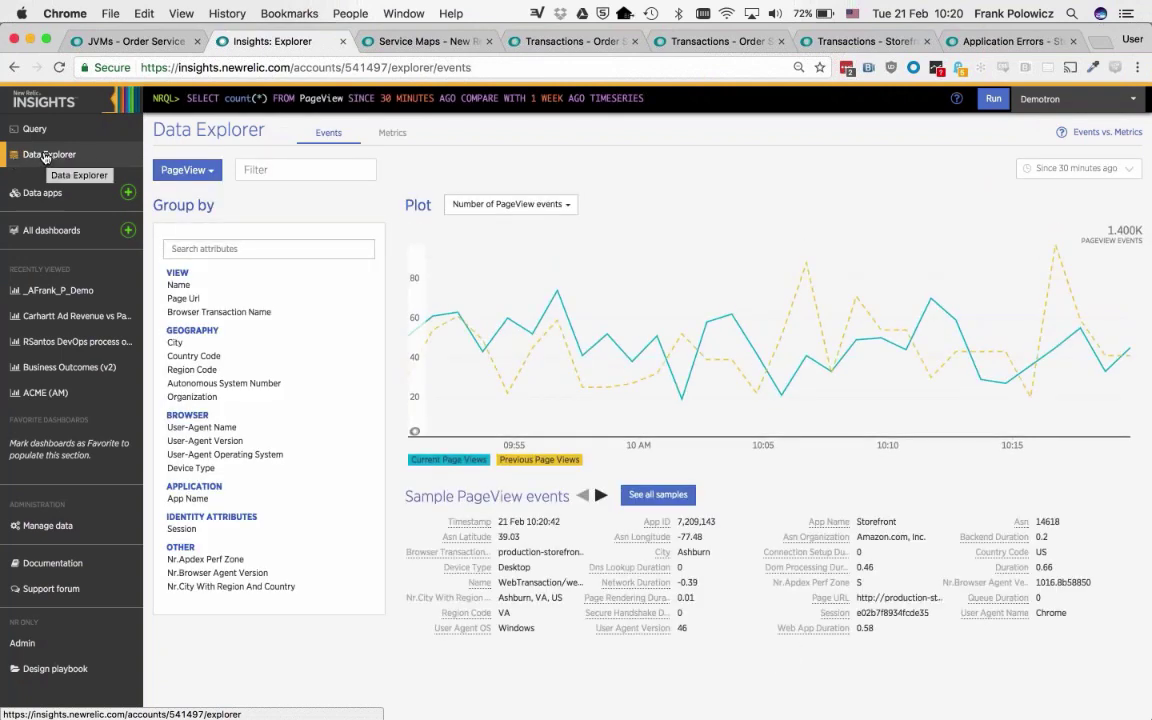
{"action": "left_click", "coordinate": [212, 171]}
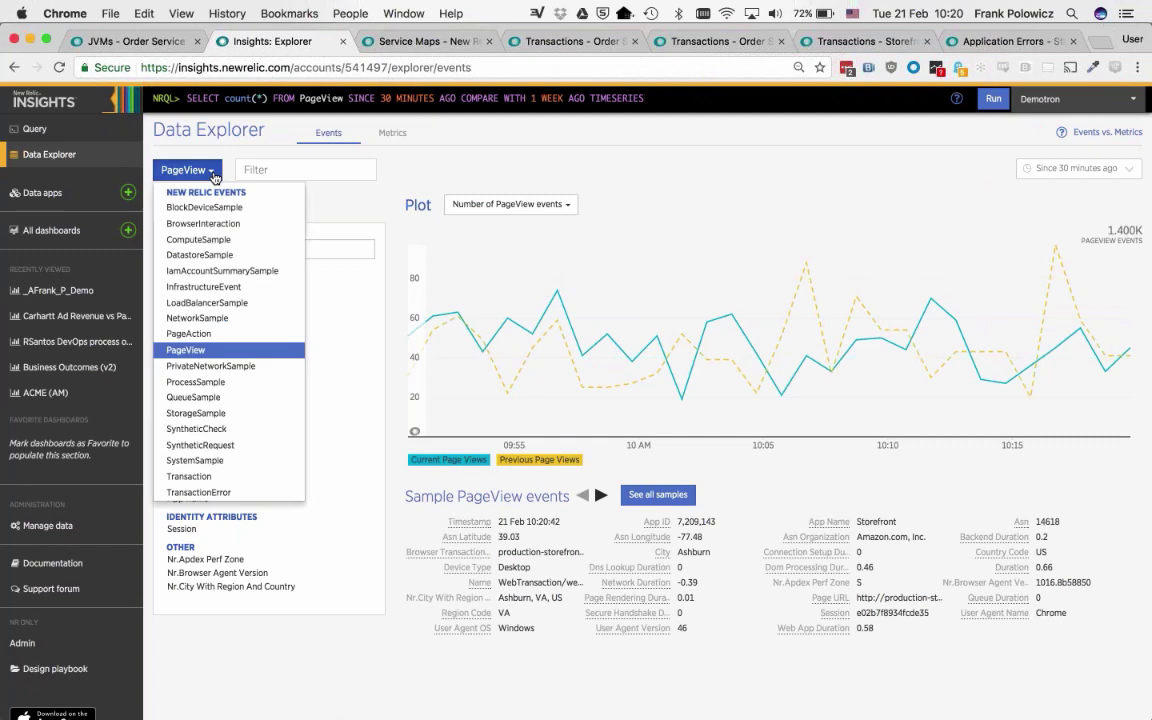
{"action": "left_click", "coordinate": [224, 492]}
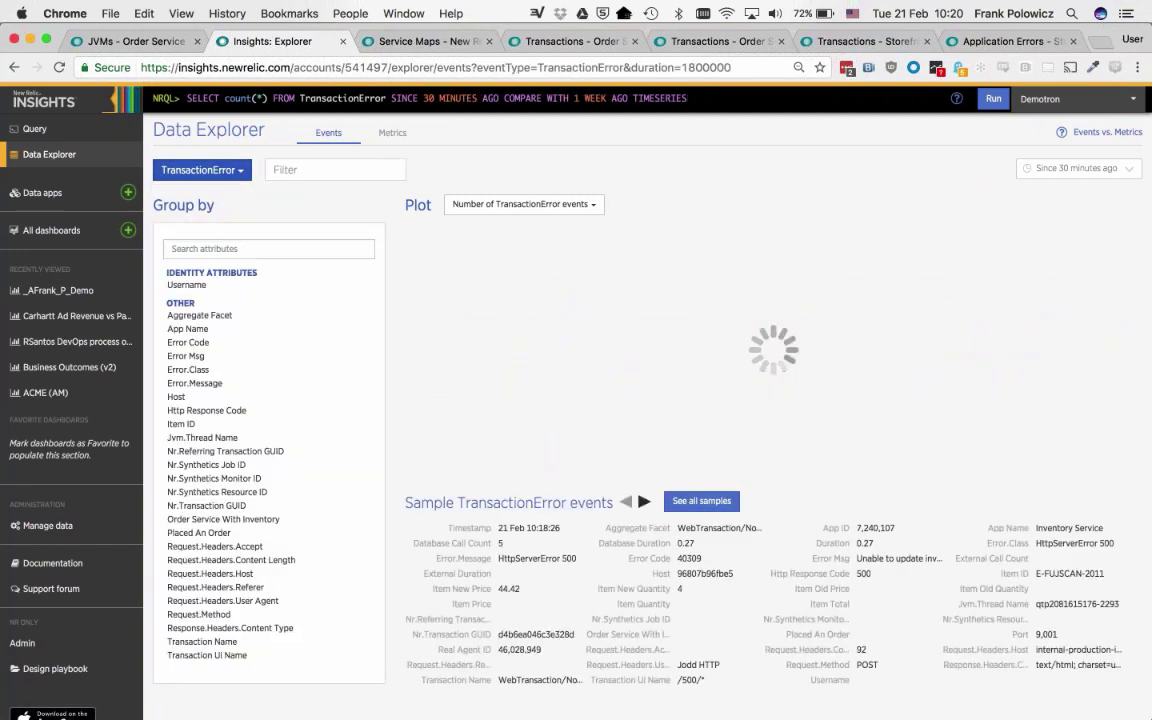
{"action": "left_click", "coordinate": [205, 384]}
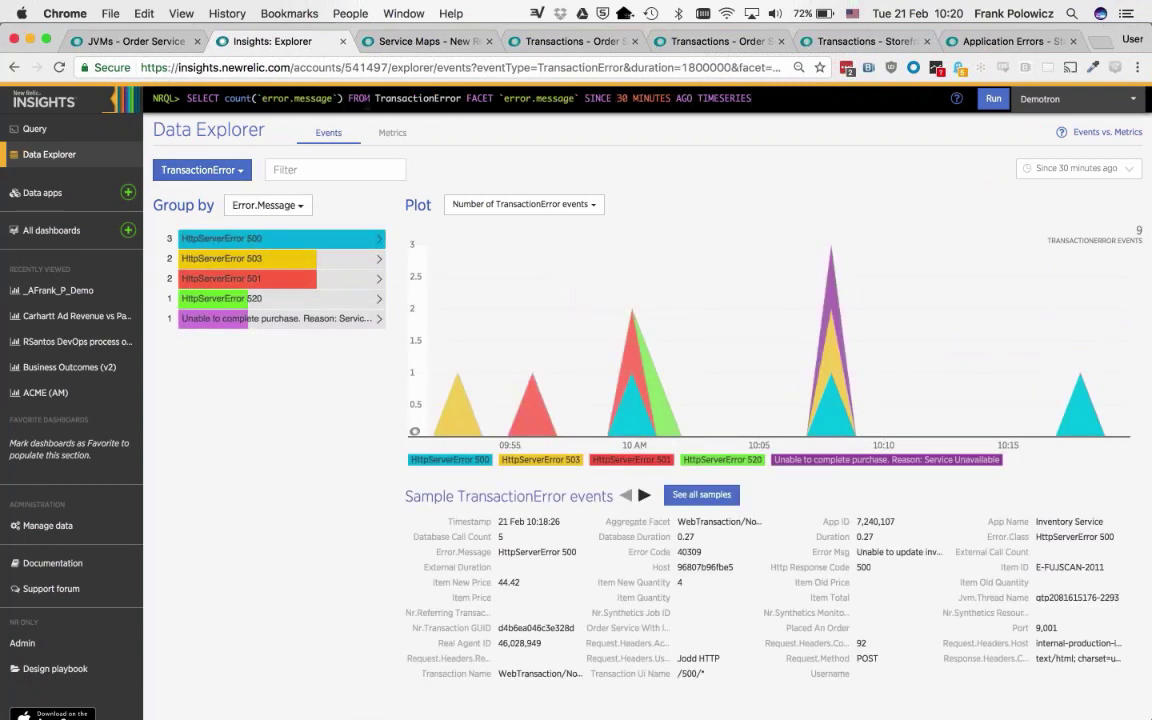
{"action": "left_click", "coordinate": [995, 99]}
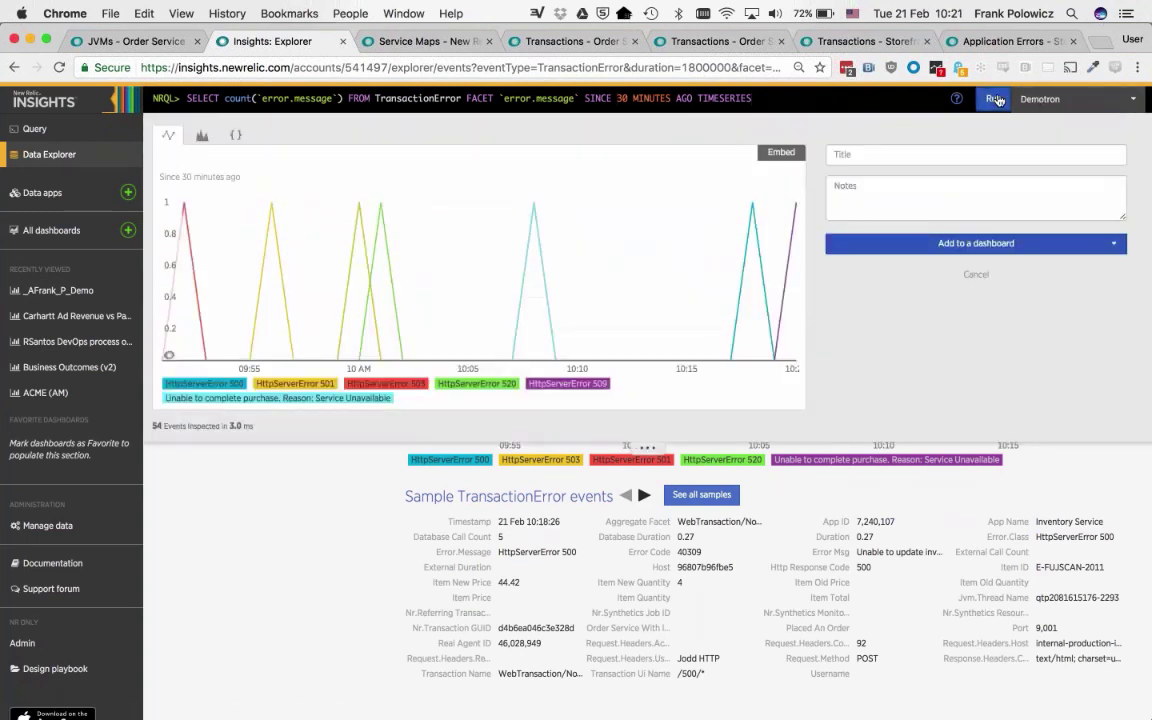
{"action": "left_click", "coordinate": [976, 274]}
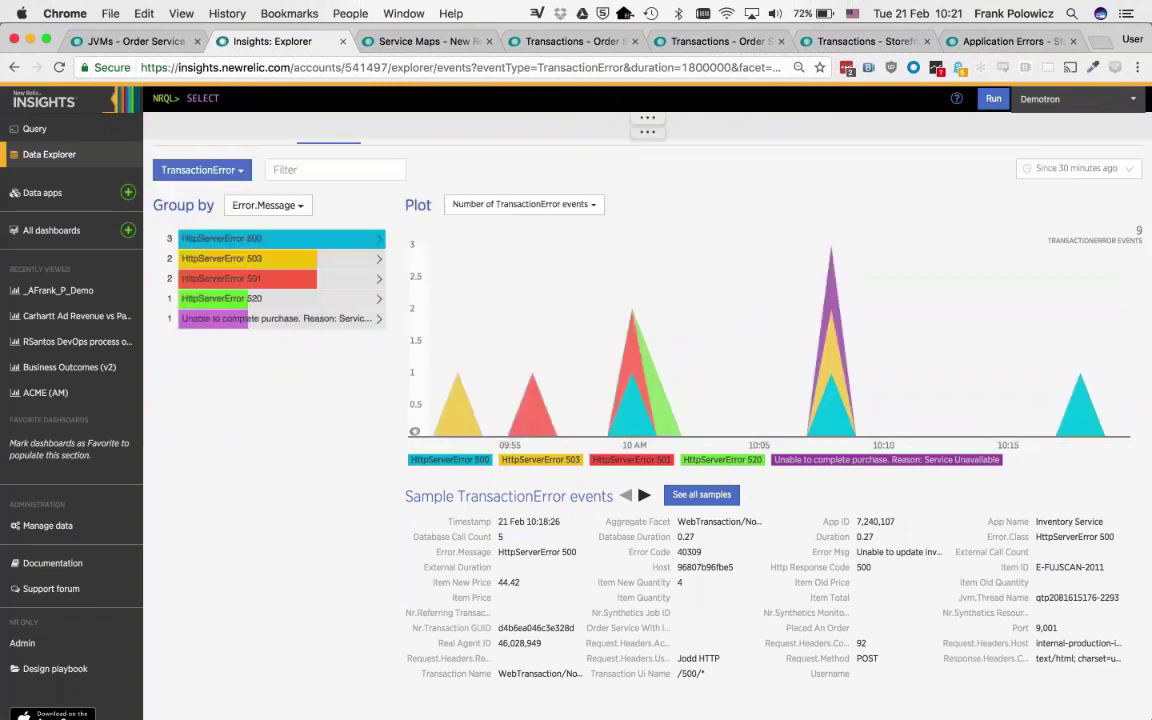
Open Alerts in a new browser tab from the Order Service JVMs page, and open the demo policy among the alert policies.
{"action": "left_click", "coordinate": [130, 41]}
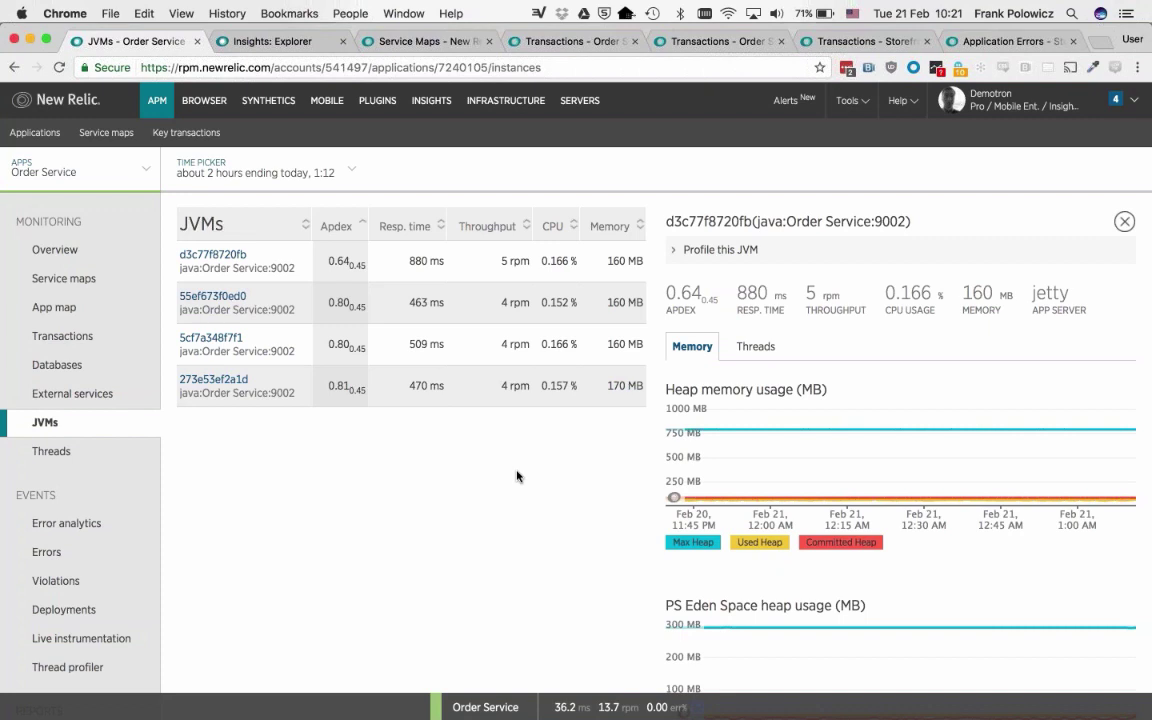
{"action": "right_click", "coordinate": [798, 106]}
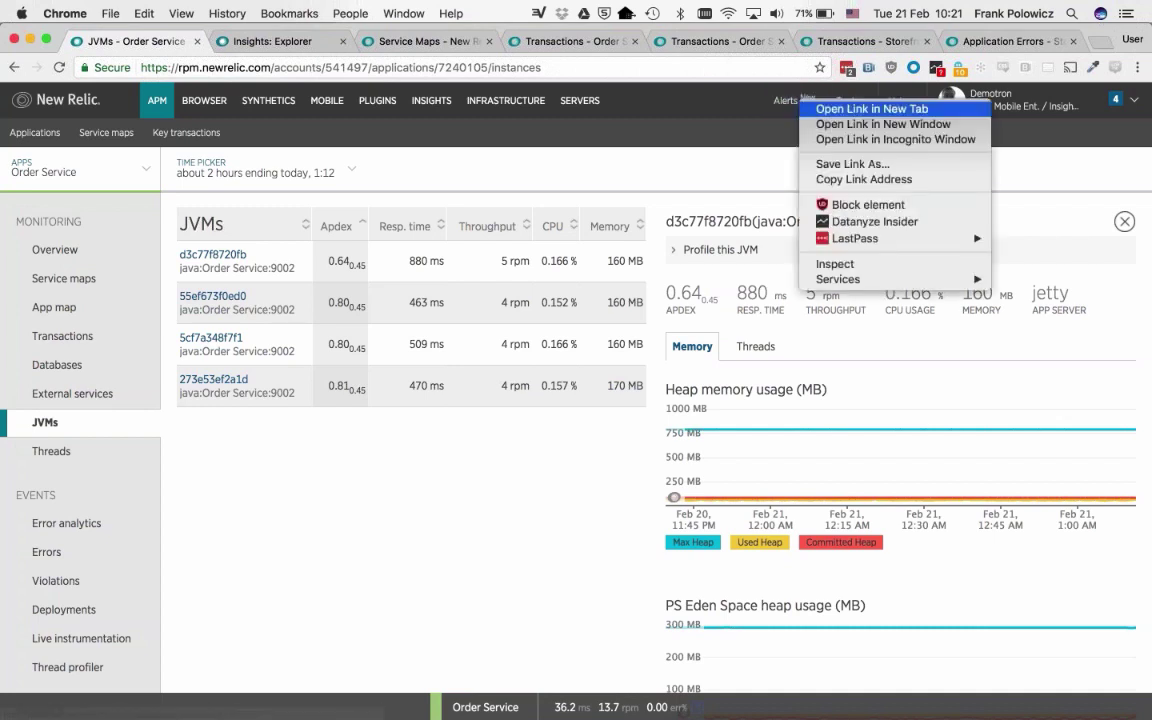
{"action": "left_click", "coordinate": [840, 106]}
{"action": "left_click", "coordinate": [371, 40]}
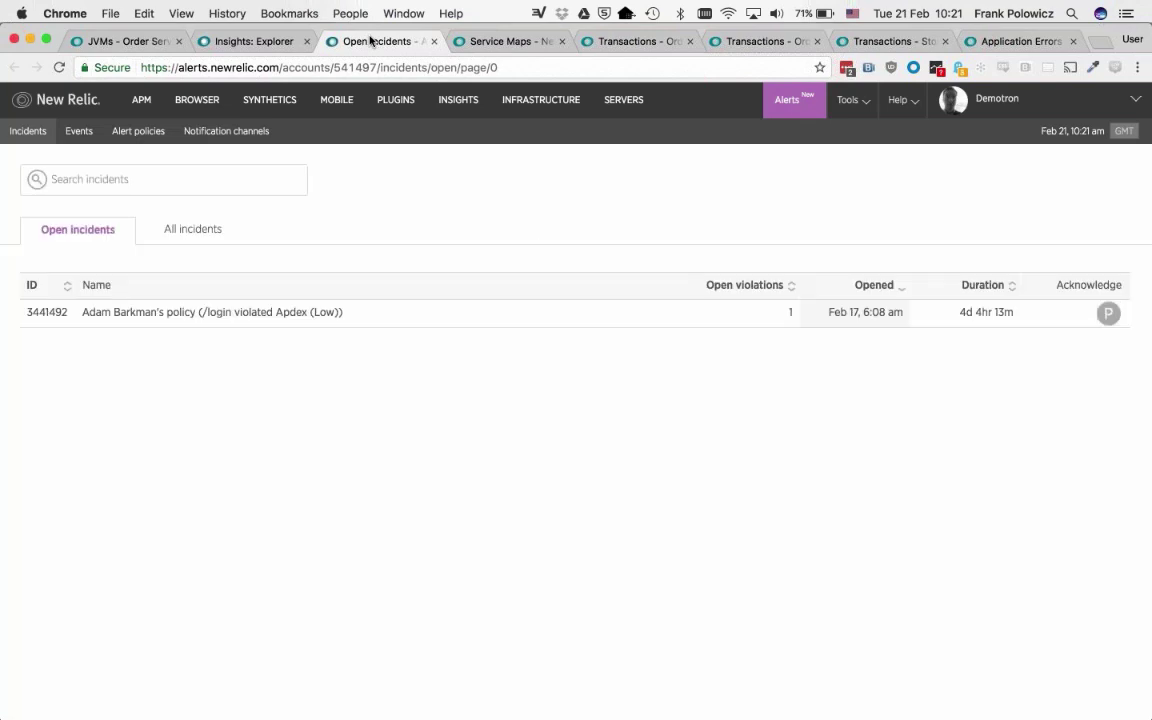
{"action": "left_click", "coordinate": [153, 131]}
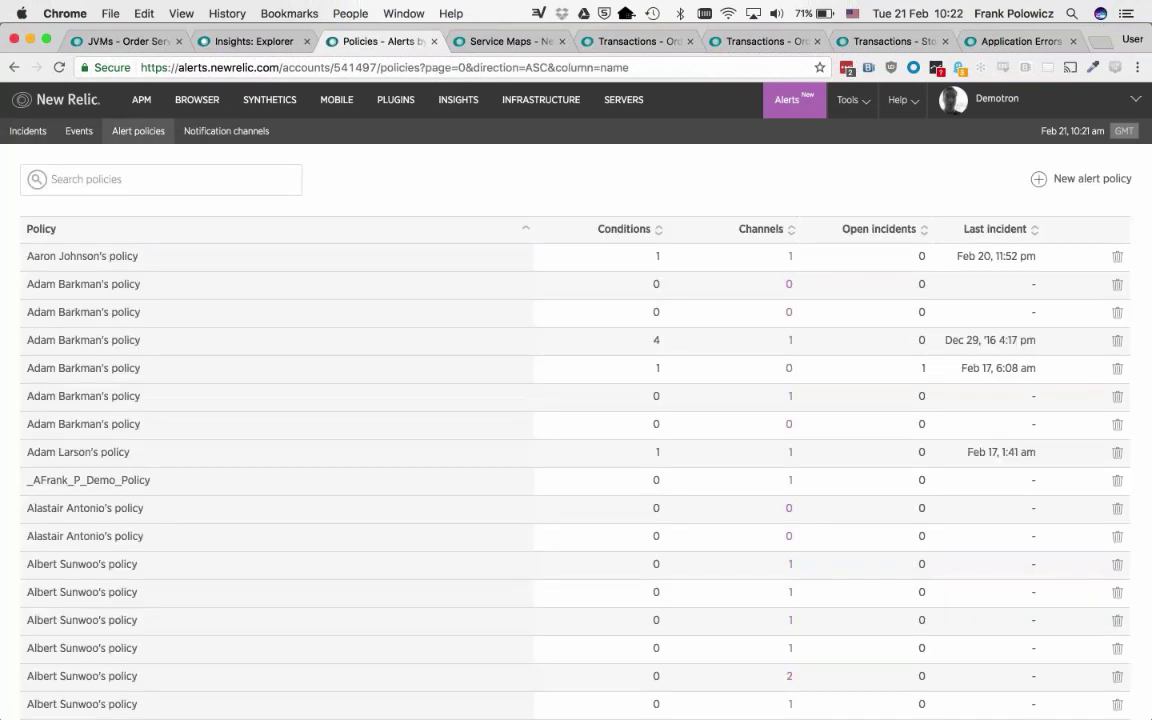
{"action": "left_click", "coordinate": [92, 482]}
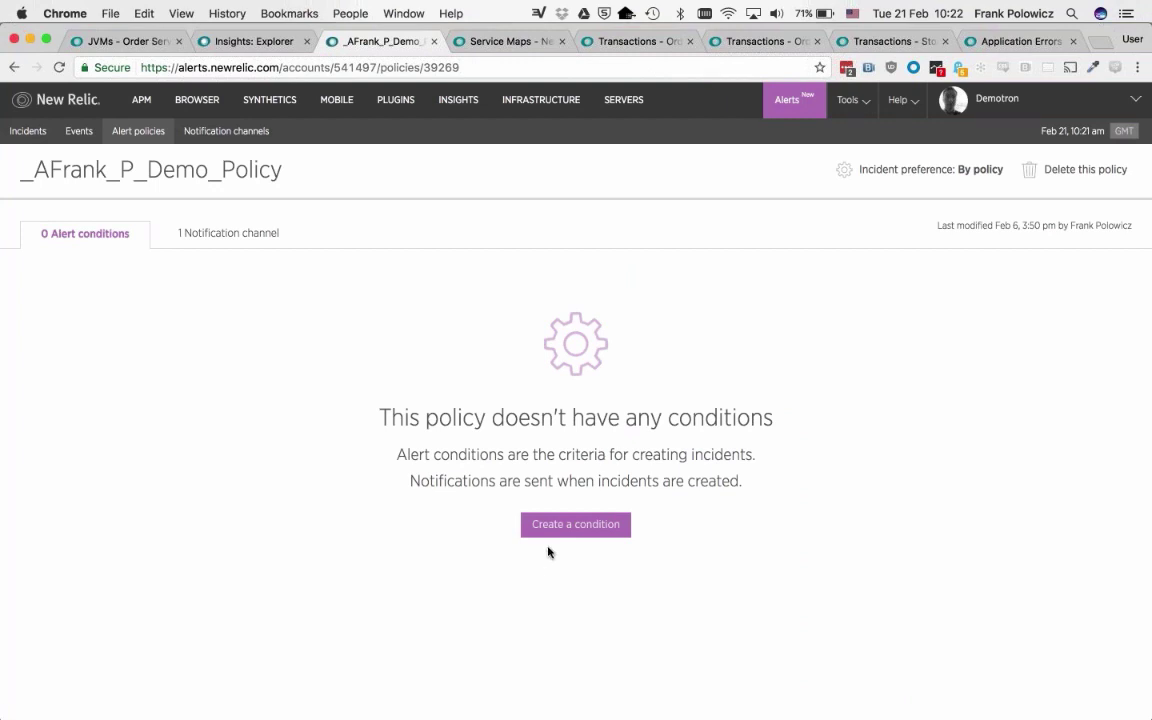
Start a new condition in the policy, categorized as an APM JVM health metric, and continue to entity selection.
{"action": "left_click", "coordinate": [572, 534]}
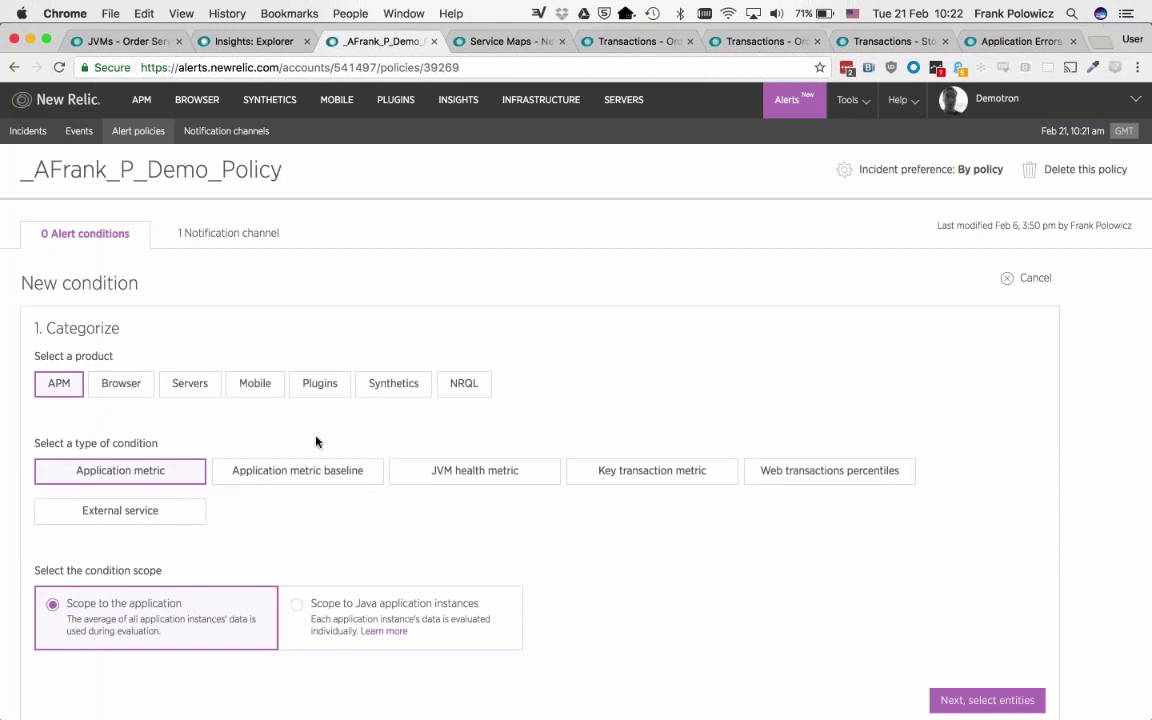
{"action": "scroll", "coordinate": [319, 442], "scroll_direction": "down", "scroll_amount": 1}
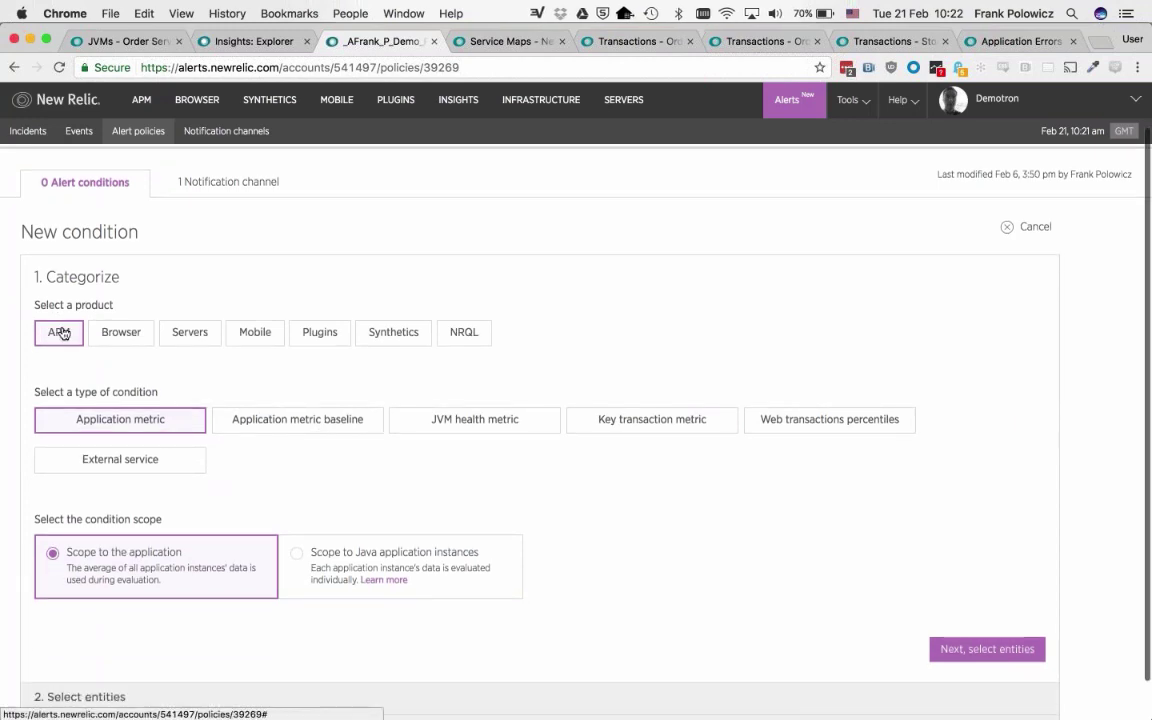
{"action": "left_click", "coordinate": [474, 419]}
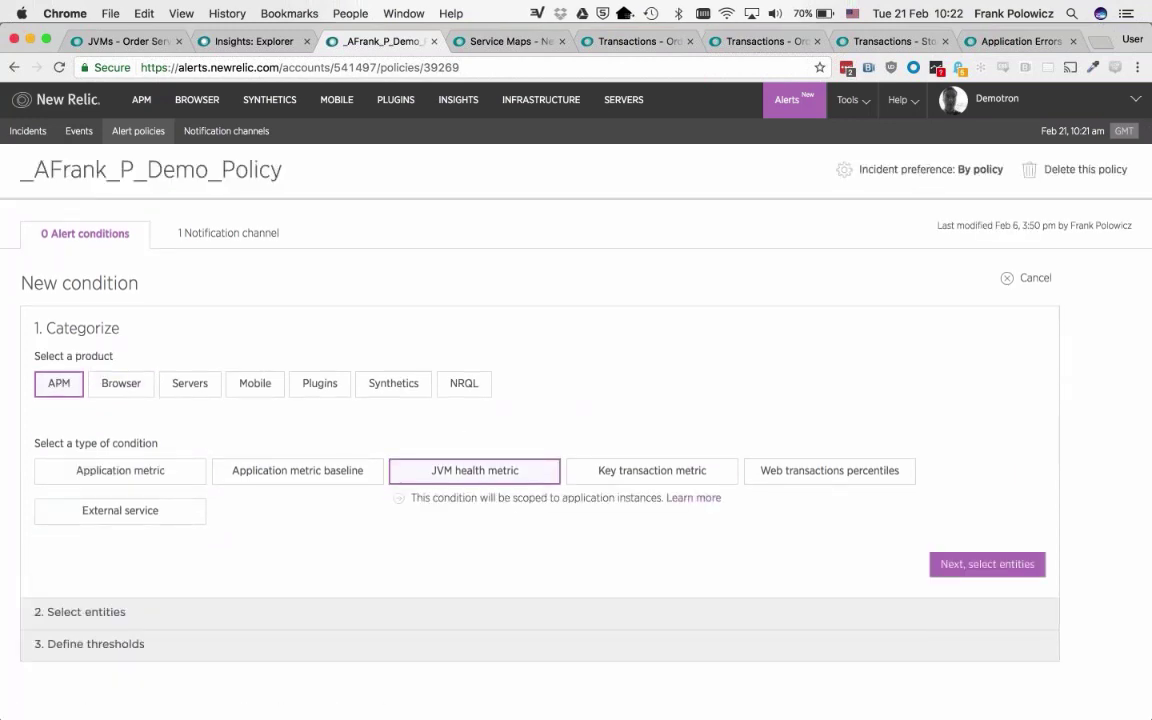
{"action": "left_click", "coordinate": [945, 561]}
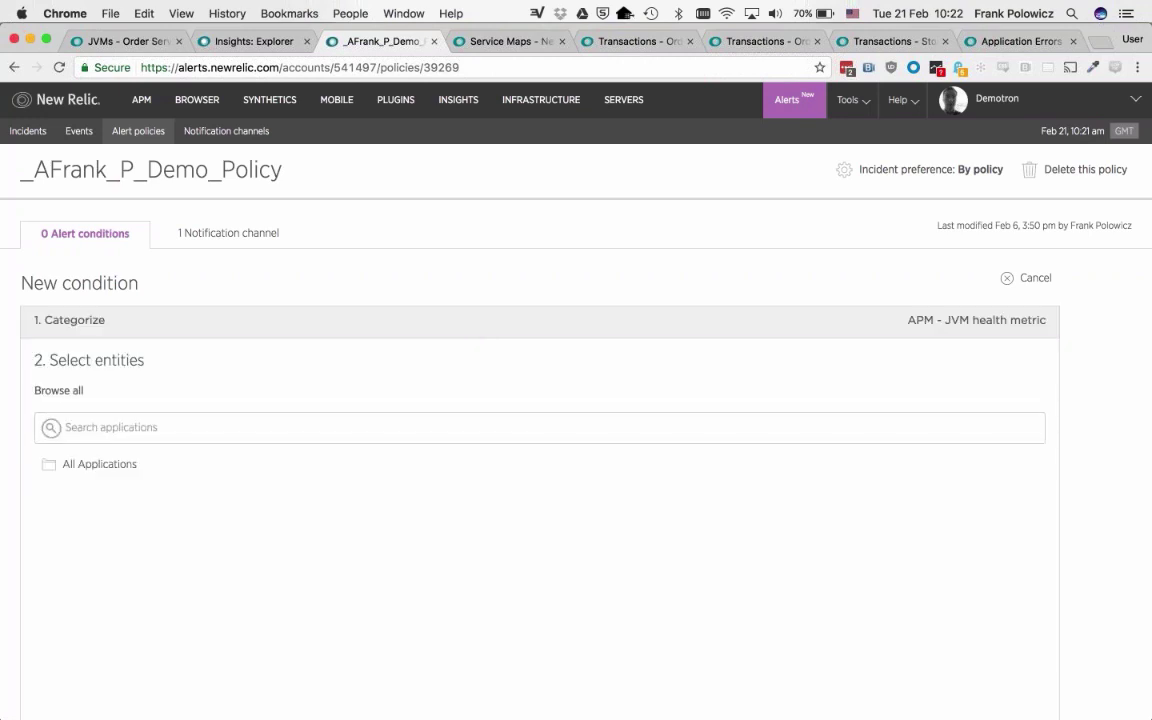
Select Storefront from All Applications as the condition's entity and continue to the threshold definition.
{"action": "left_click", "coordinate": [113, 463]}
{"action": "scroll", "coordinate": [172, 525], "scroll_direction": "down", "scroll_amount": 2}
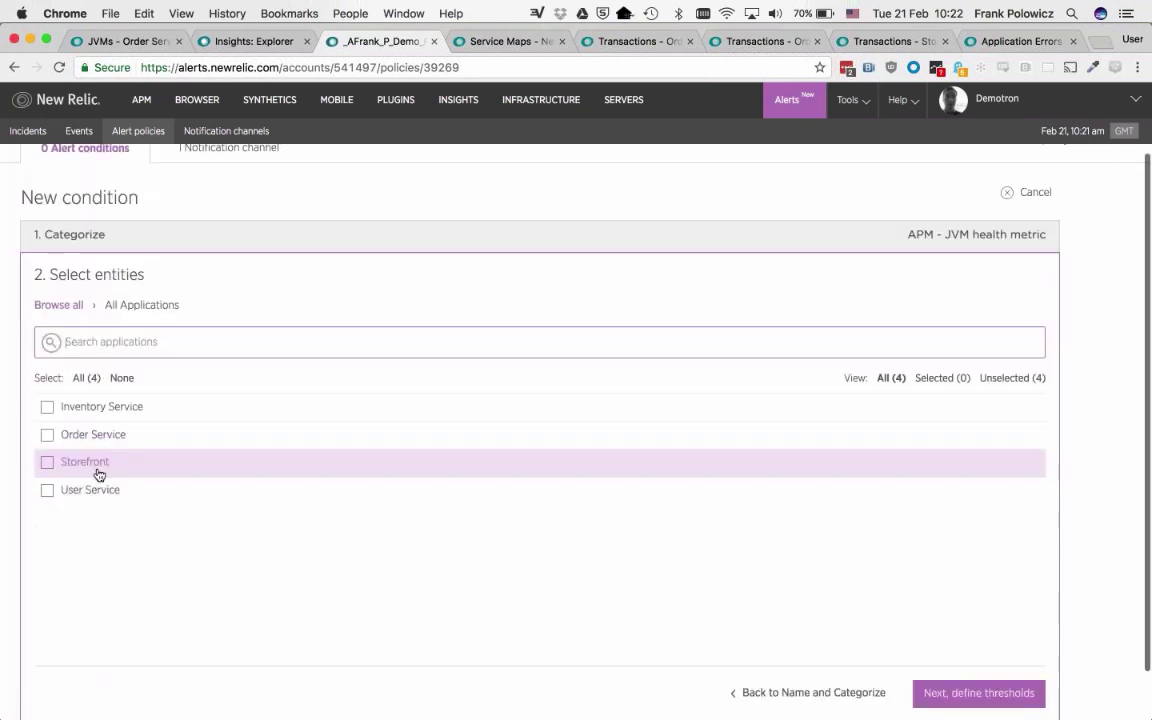
{"action": "left_click", "coordinate": [96, 466]}
{"action": "left_click", "coordinate": [979, 689]}
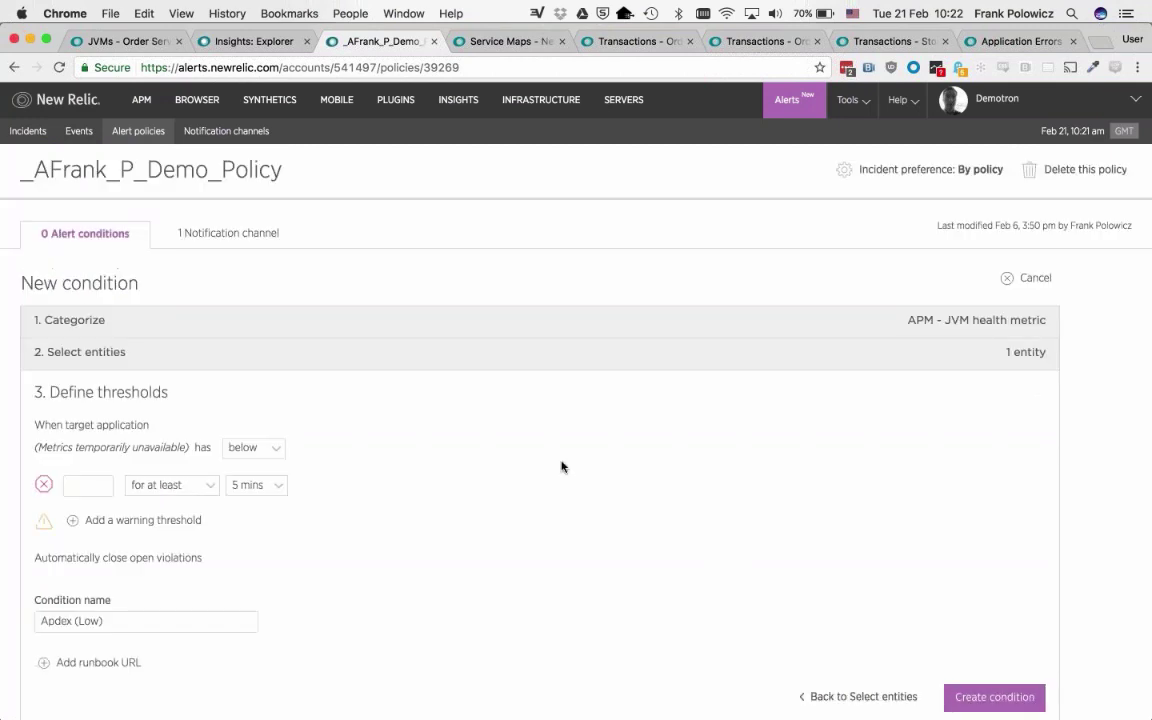
Review the metrics available for the JVM condition, keep Deadlocked threads, and go back to entity selection.
{"action": "left_click", "coordinate": [95, 411]}
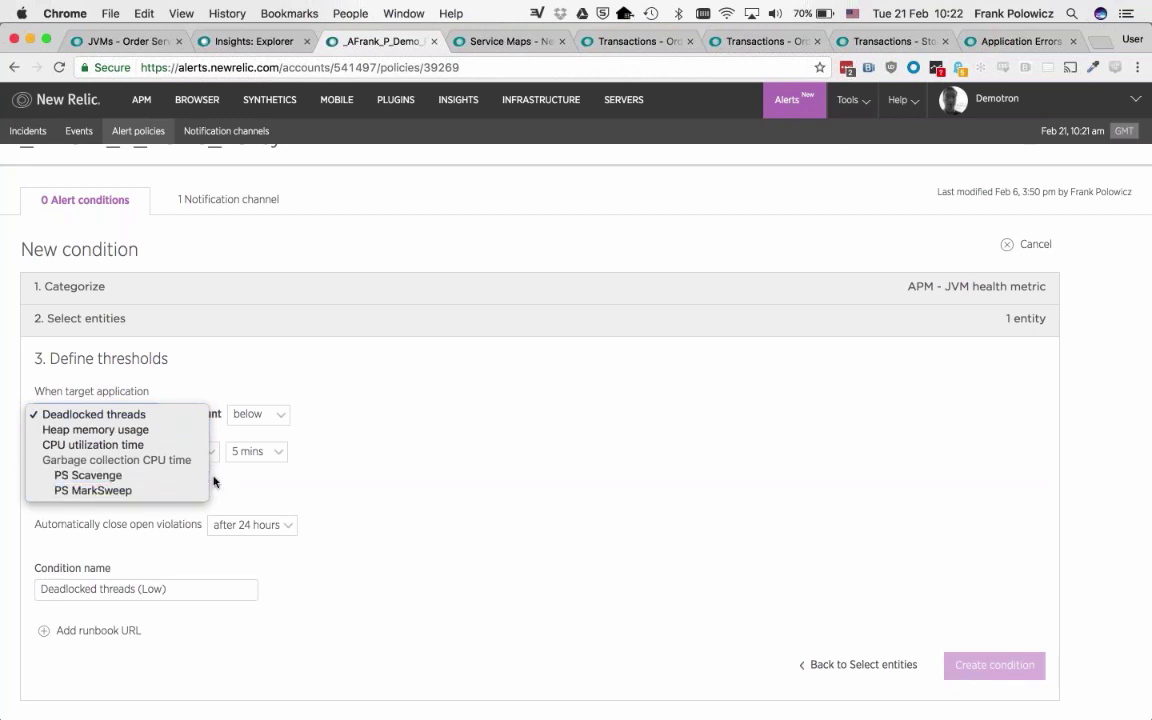
{"action": "left_click", "coordinate": [365, 479]}
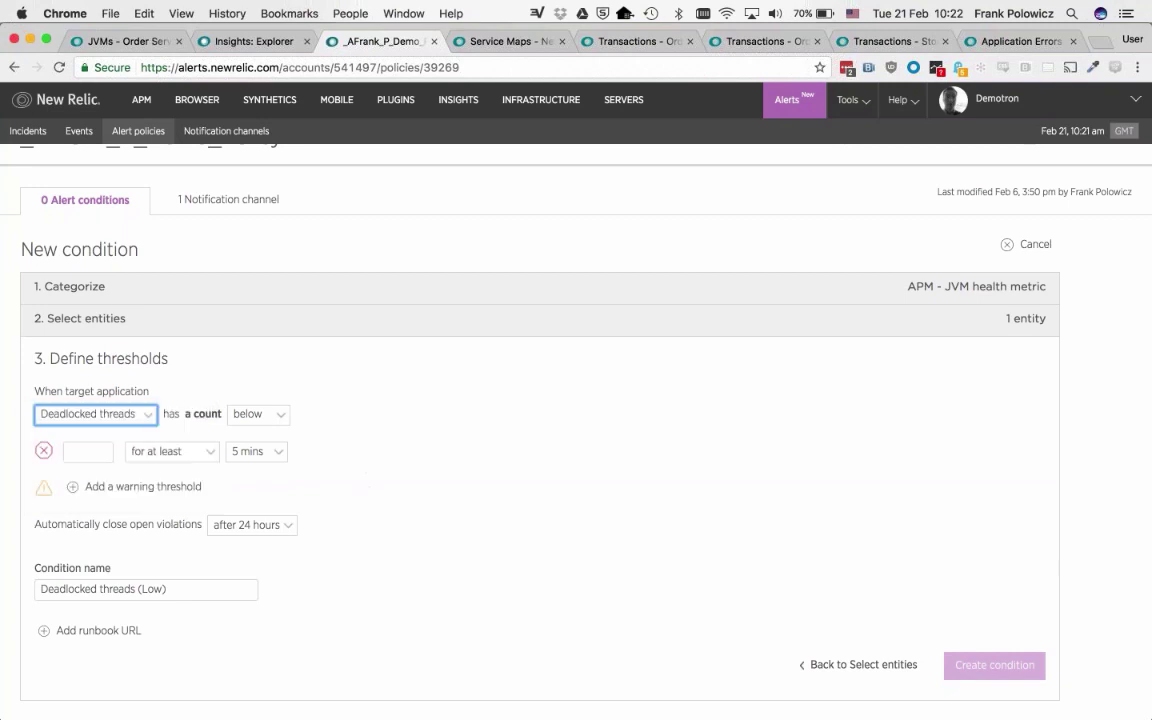
{"action": "left_click", "coordinate": [840, 666]}
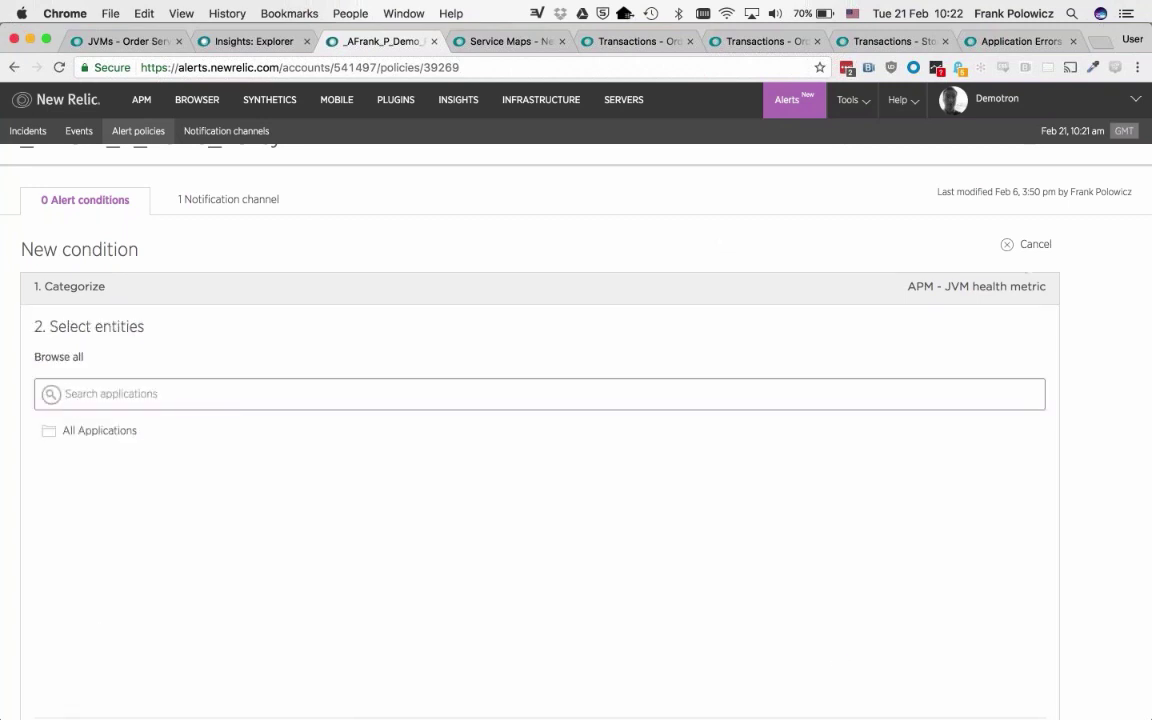
Cancel the JVM health condition and start a new condition in the demo policy to review the available products, condition types and scopes.
{"action": "left_click", "coordinate": [1030, 244]}
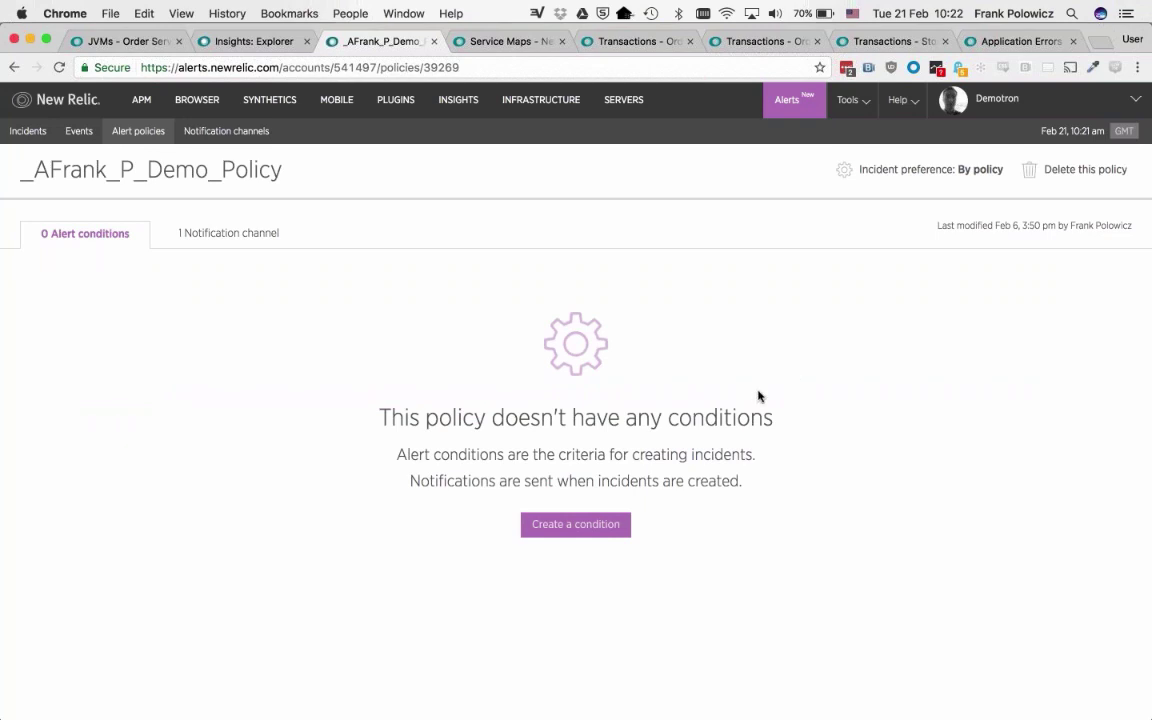
{"action": "left_click", "coordinate": [585, 530]}
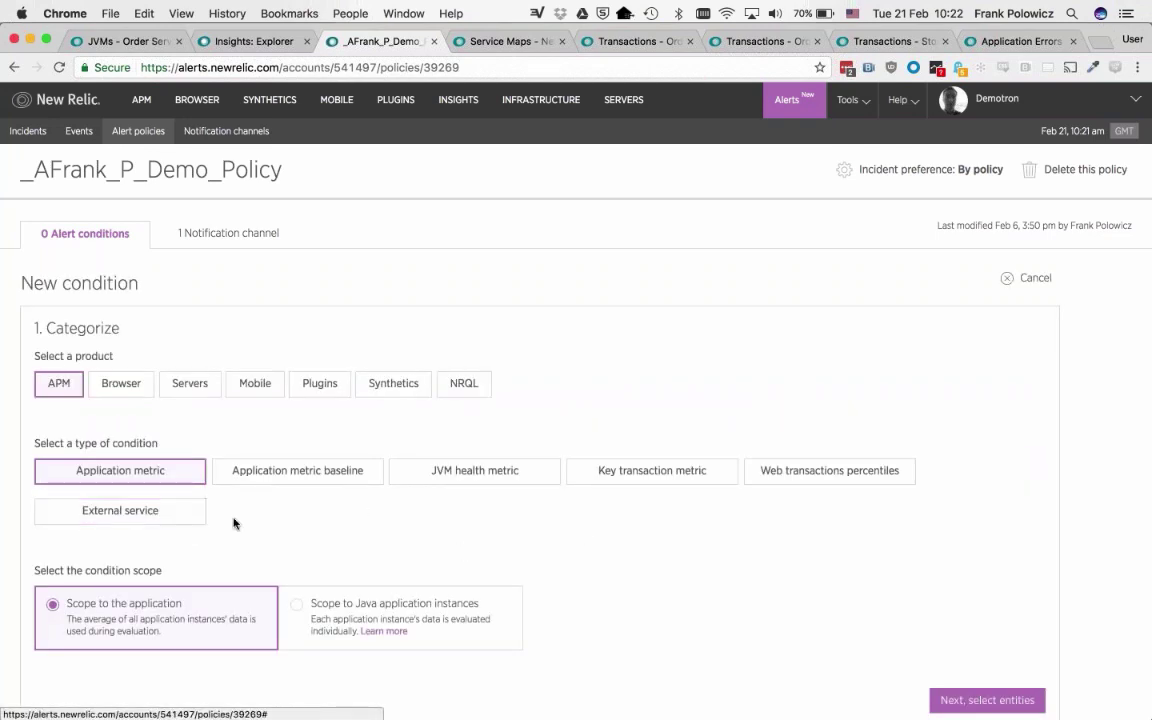
{"action": "scroll", "coordinate": [232, 522], "scroll_direction": "down", "scroll_amount": 2}
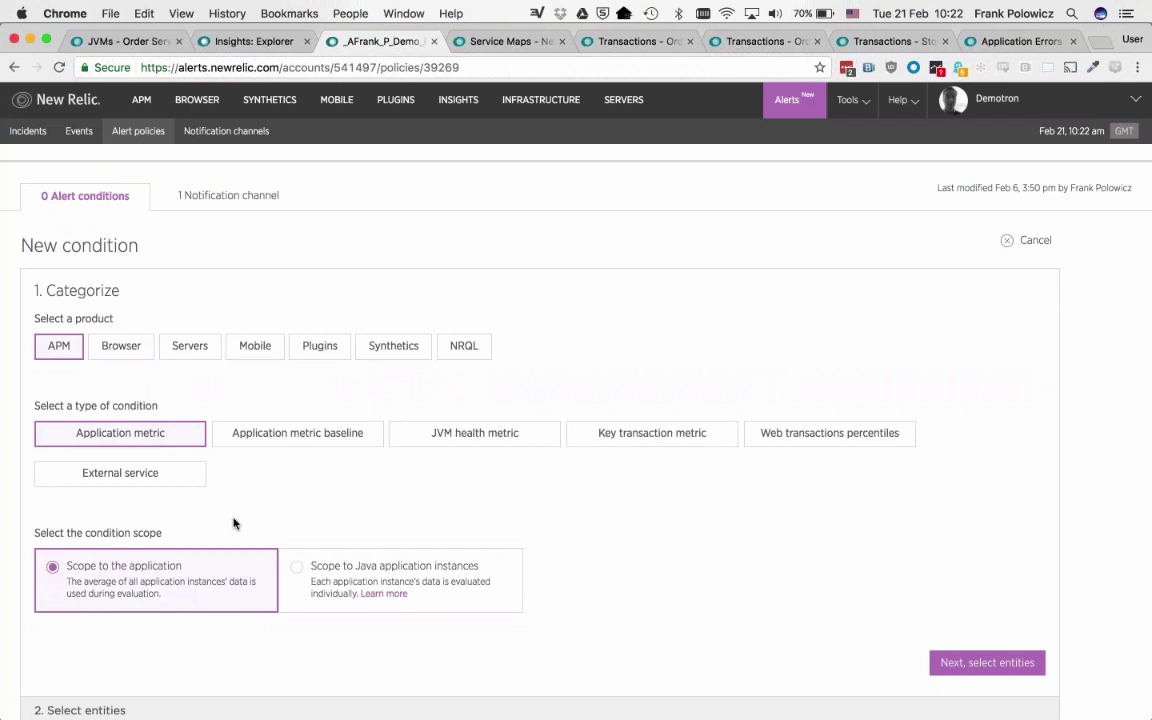
{"action": "scroll", "coordinate": [233, 523], "scroll_direction": "down", "scroll_amount": 2}
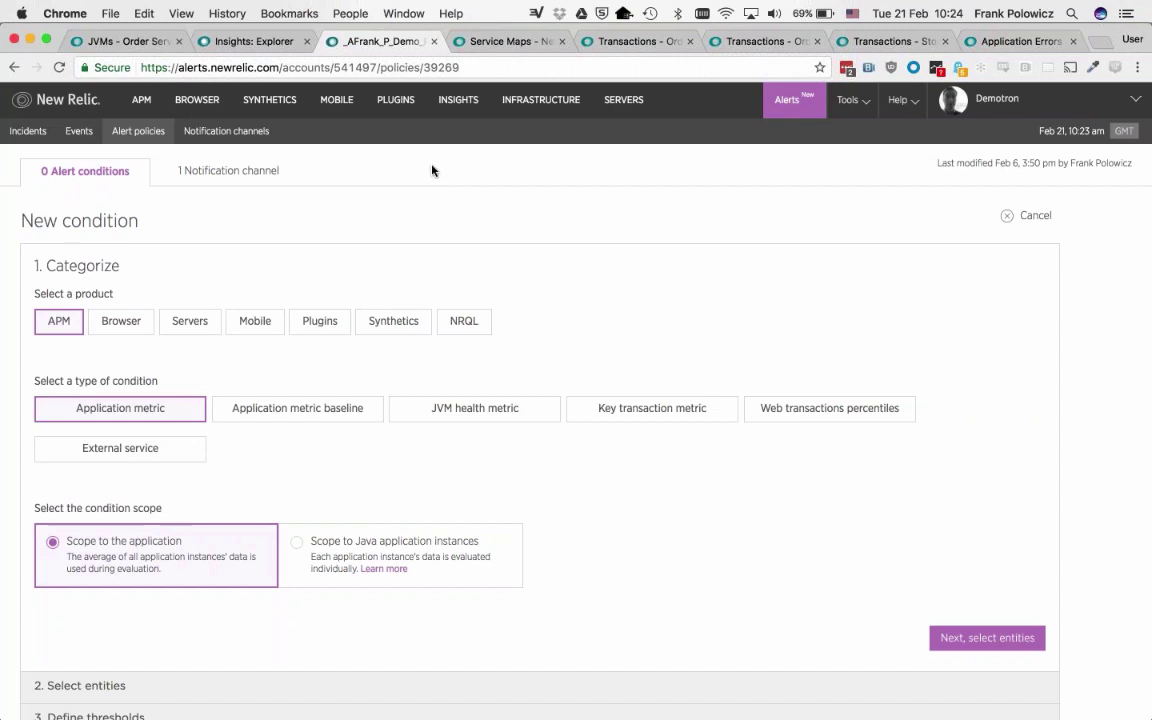
Close the alert policy page, return to the Order Service JVMs page, and view the first JVM's thread and memory charts.
{"action": "left_click", "coordinate": [435, 41]}
{"action": "left_click", "coordinate": [128, 41]}
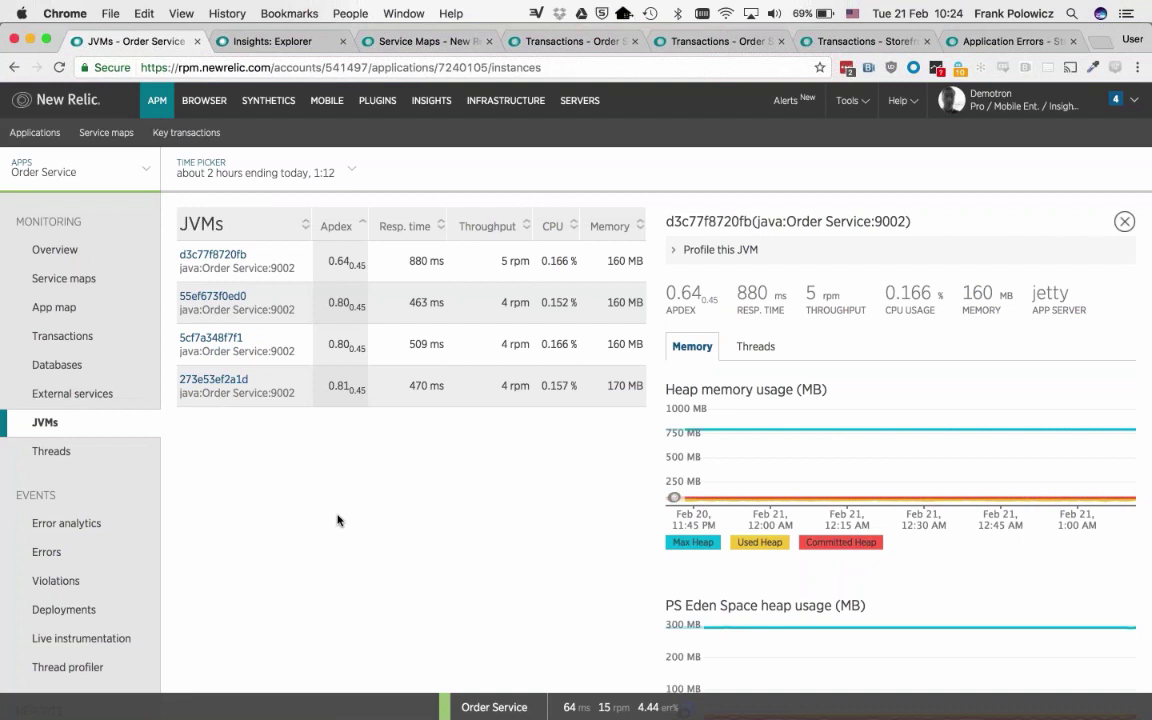
{"action": "mouse_move", "coordinate": [813, 469]}
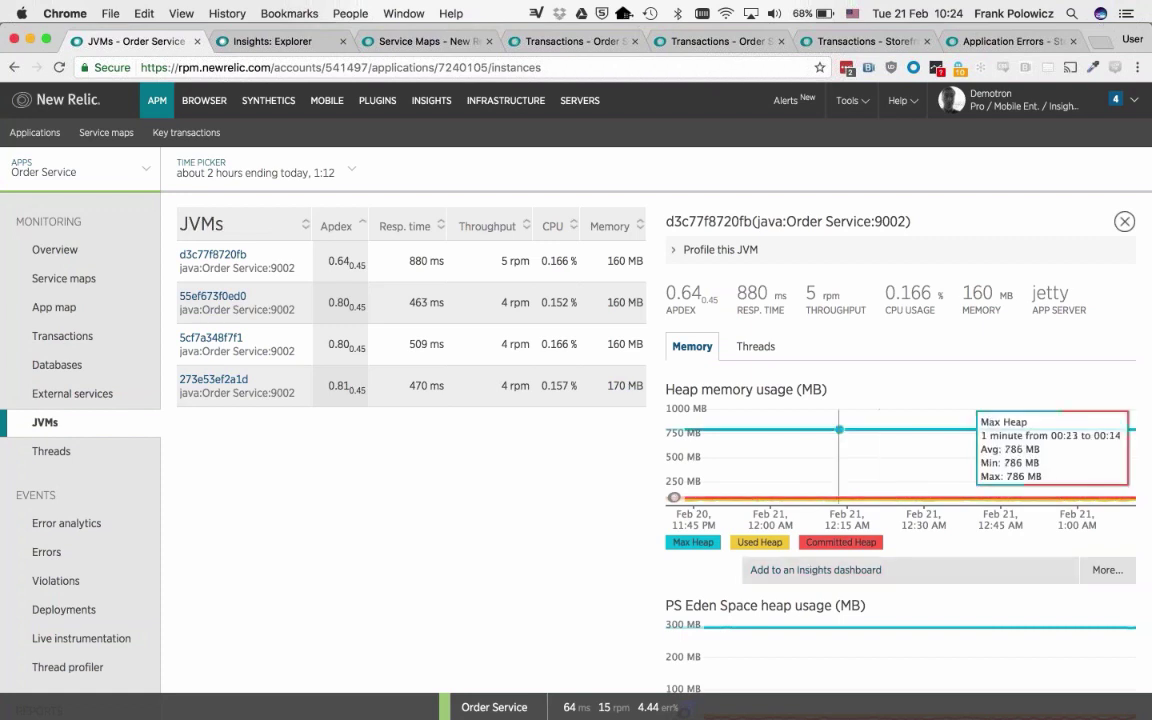
{"action": "left_click", "coordinate": [758, 347]}
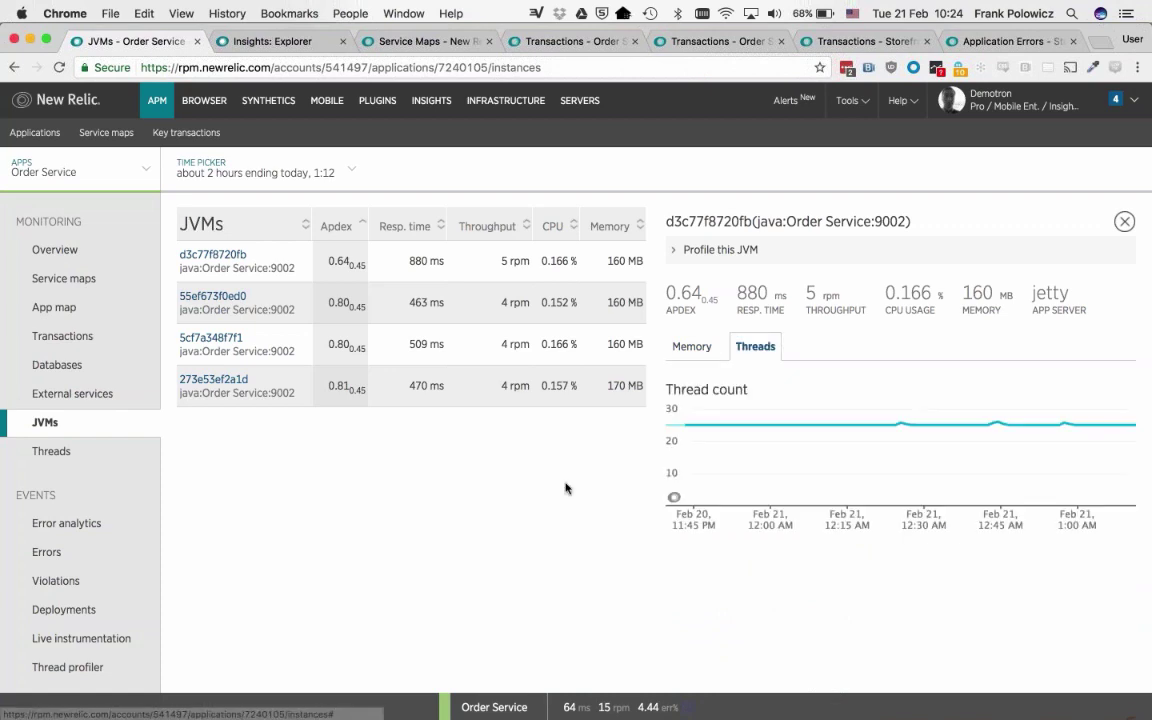
{"action": "left_click", "coordinate": [755, 347]}
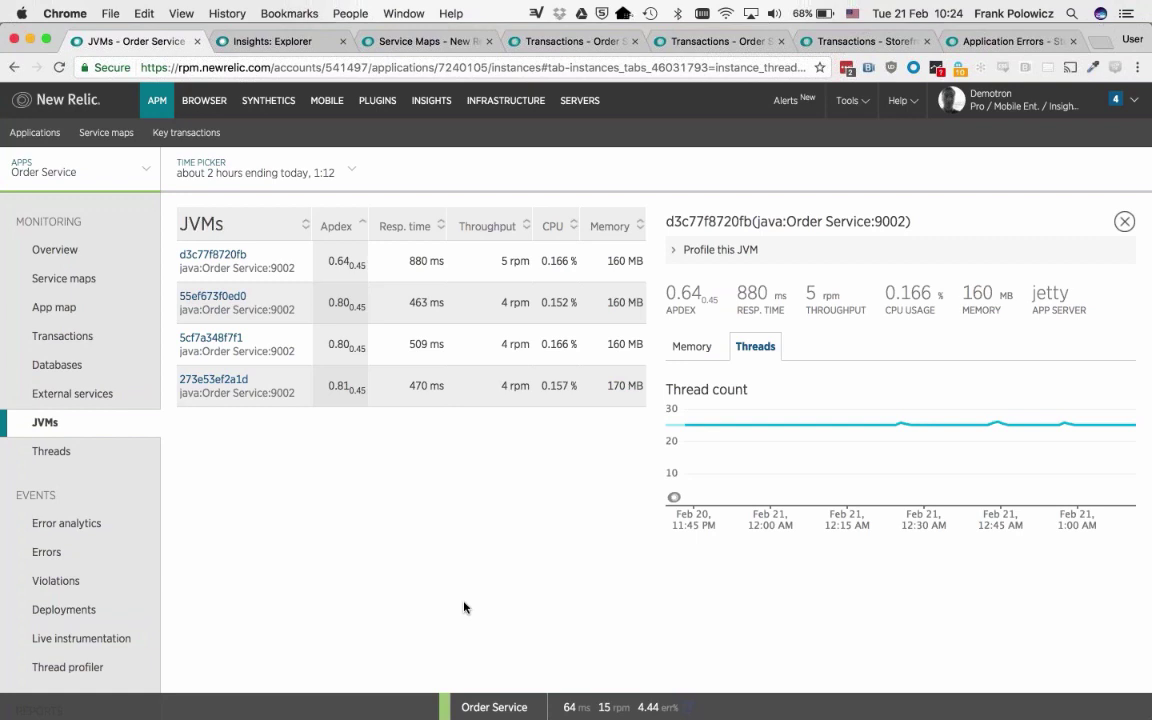
{"action": "left_click", "coordinate": [691, 346]}
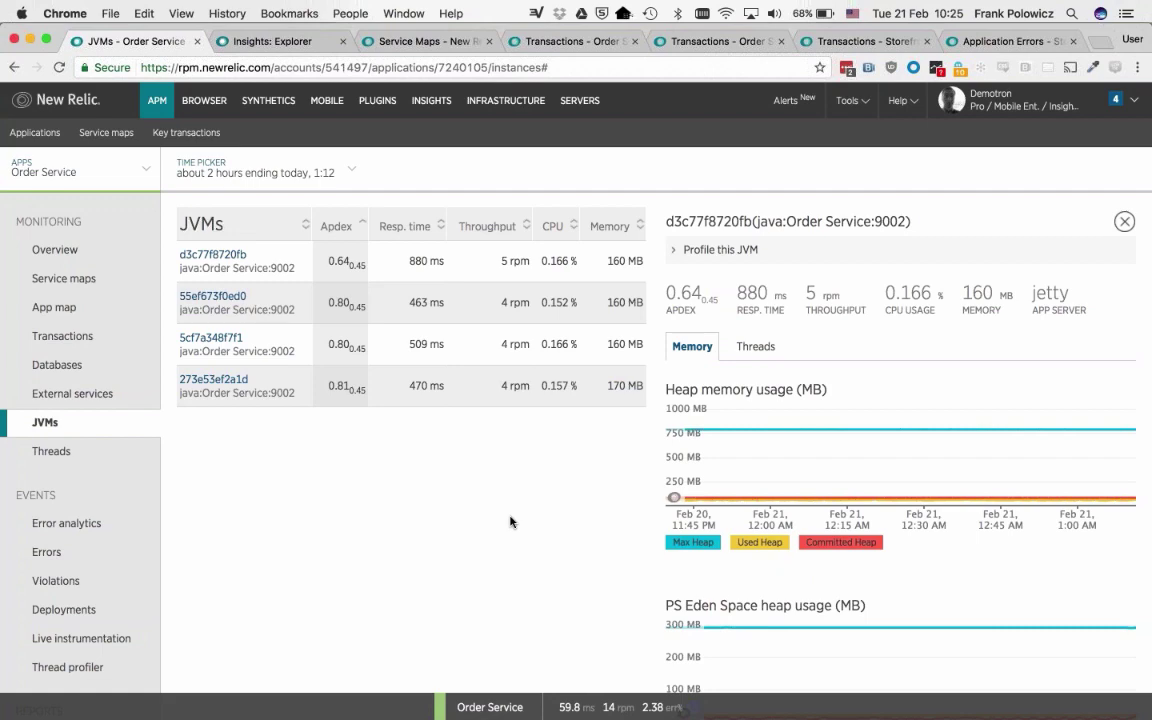
Switch to Keynote to view the webinar's Agenda slide, and return to New Relic in Chrome.
{"action": "key", "text": "super+Tab"}
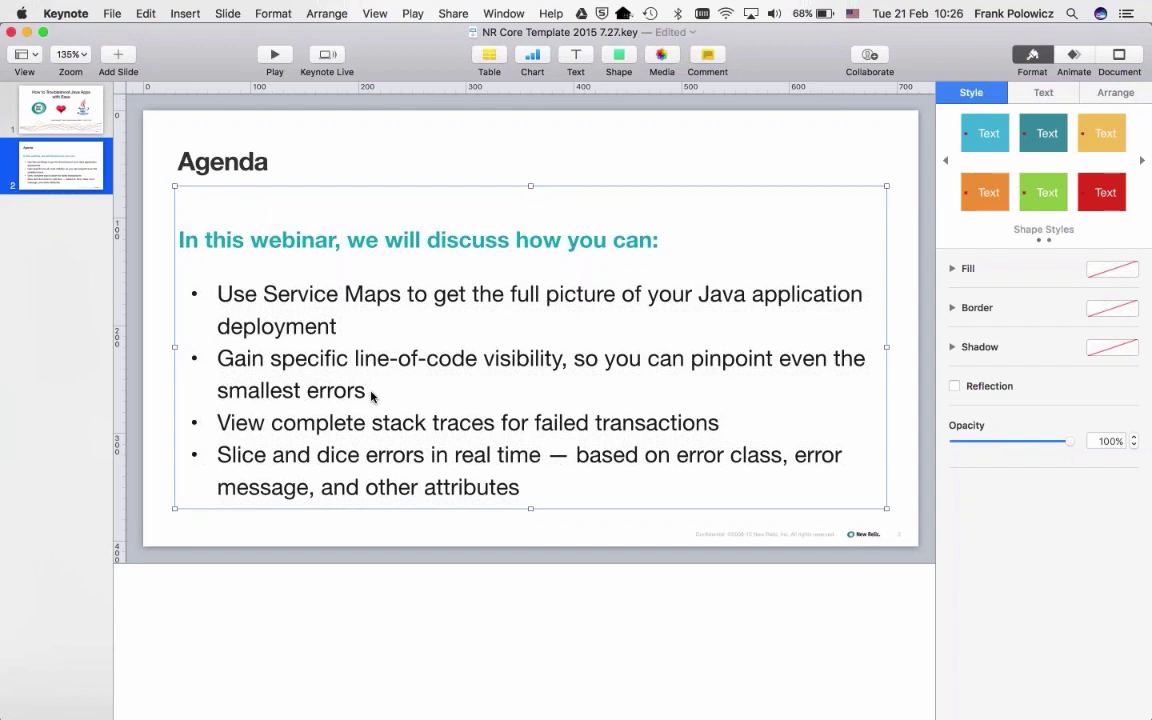
{"action": "key", "text": "super+Tab"}
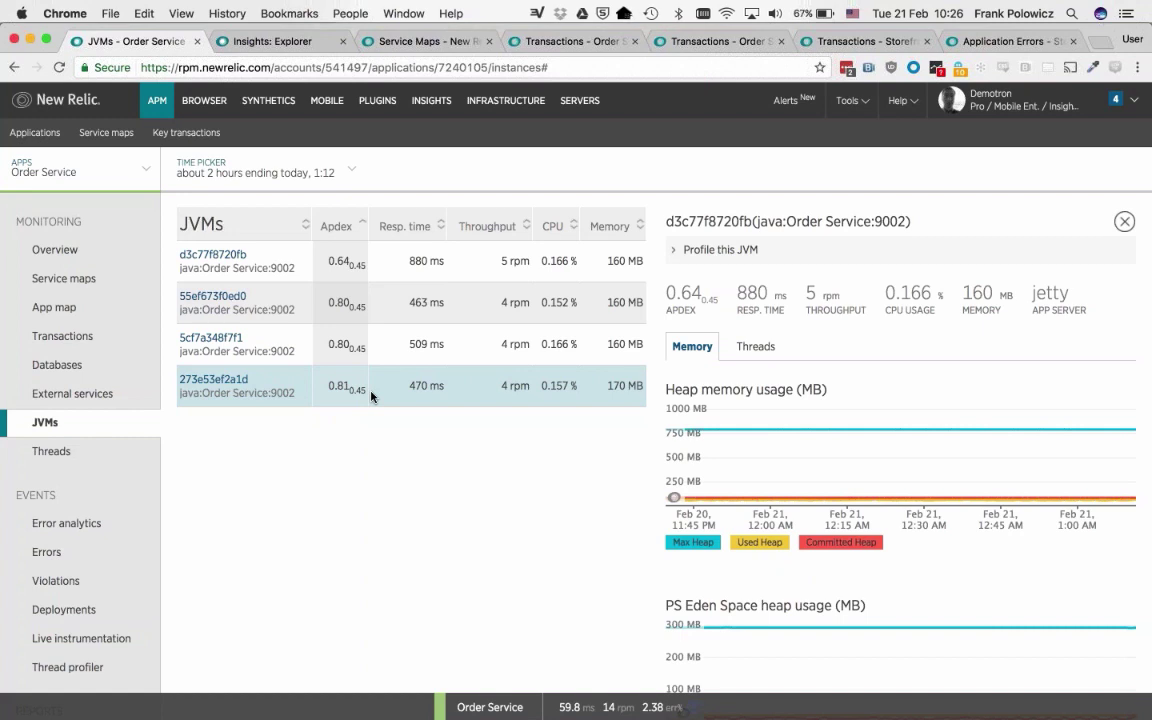
Close the Service Maps page, open Order Service from the applications list, and bring up its already open Transactions page.
{"action": "left_click", "coordinate": [45, 138]}
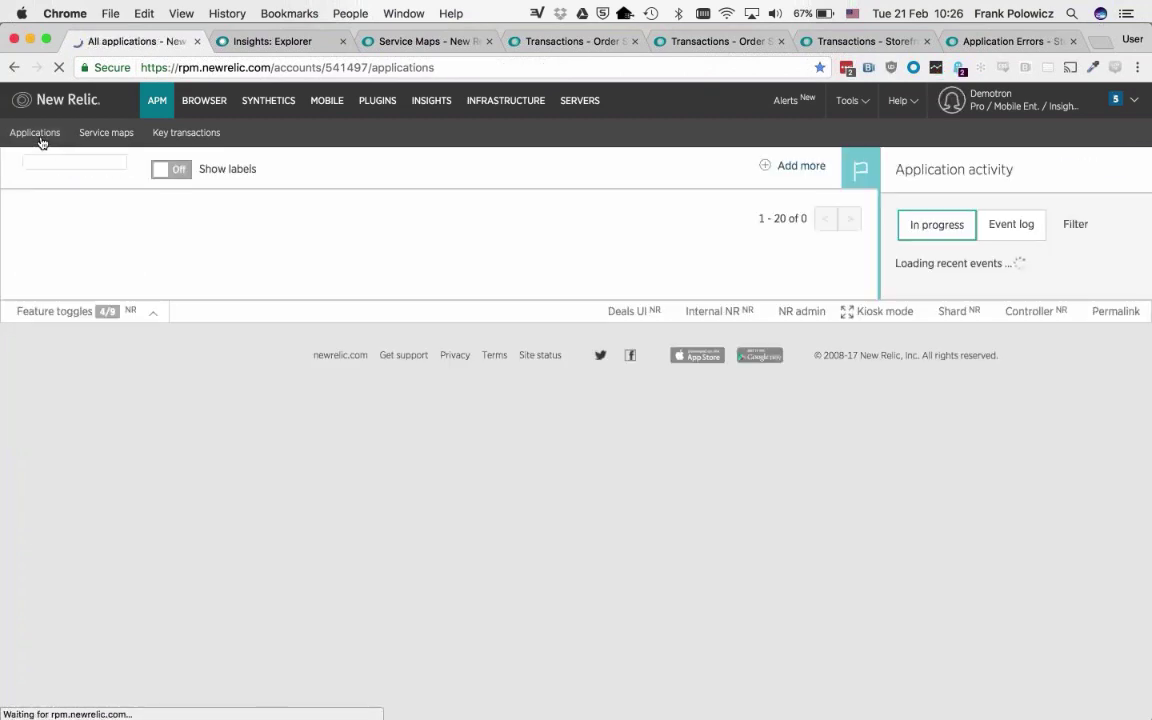
{"action": "scroll", "coordinate": [100, 279], "scroll_direction": "down", "scroll_amount": 1}
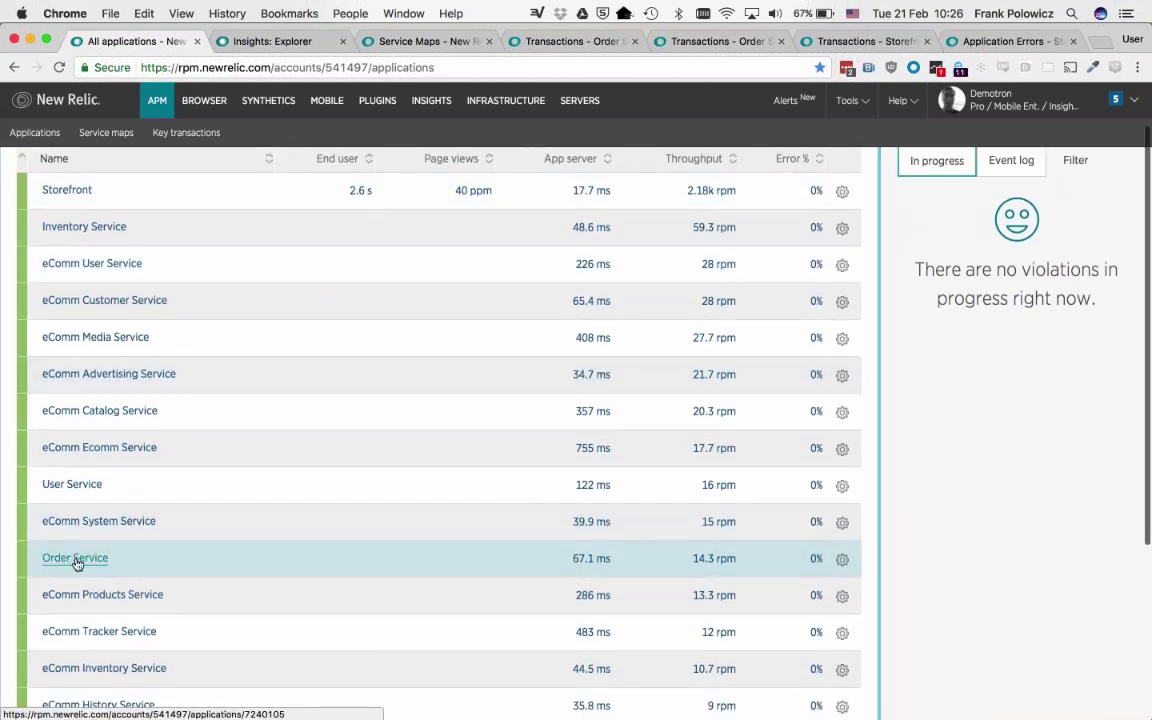
{"action": "left_click", "coordinate": [489, 42]}
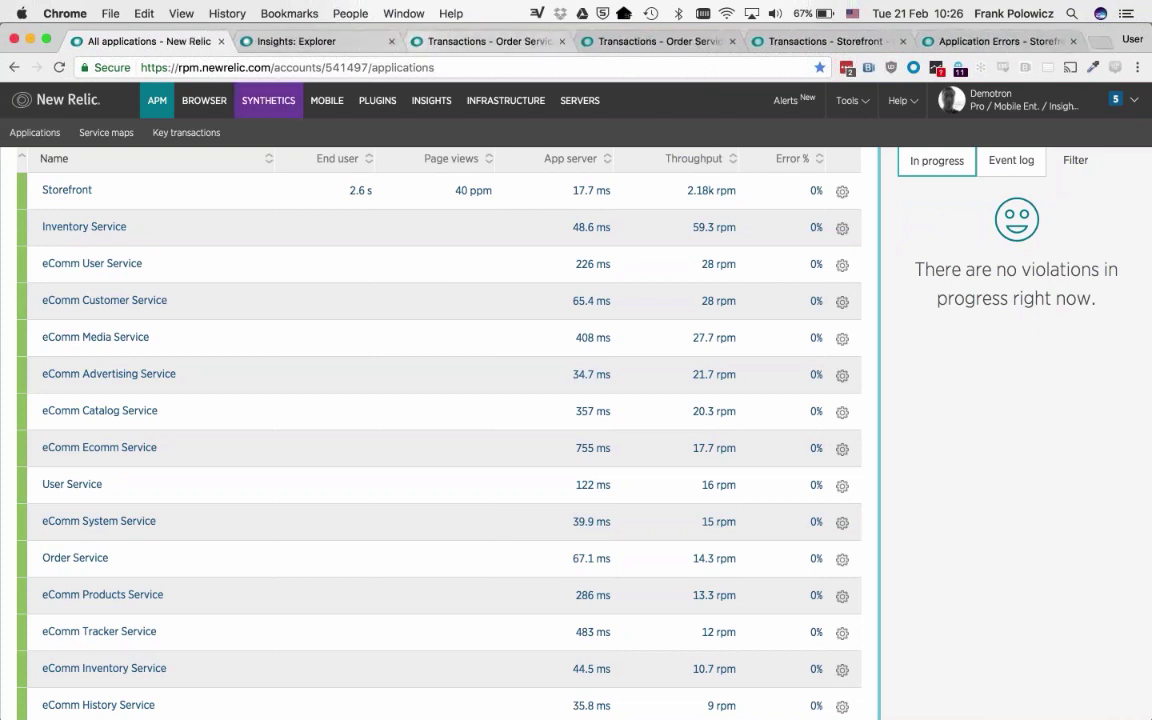
{"action": "left_click", "coordinate": [75, 558]}
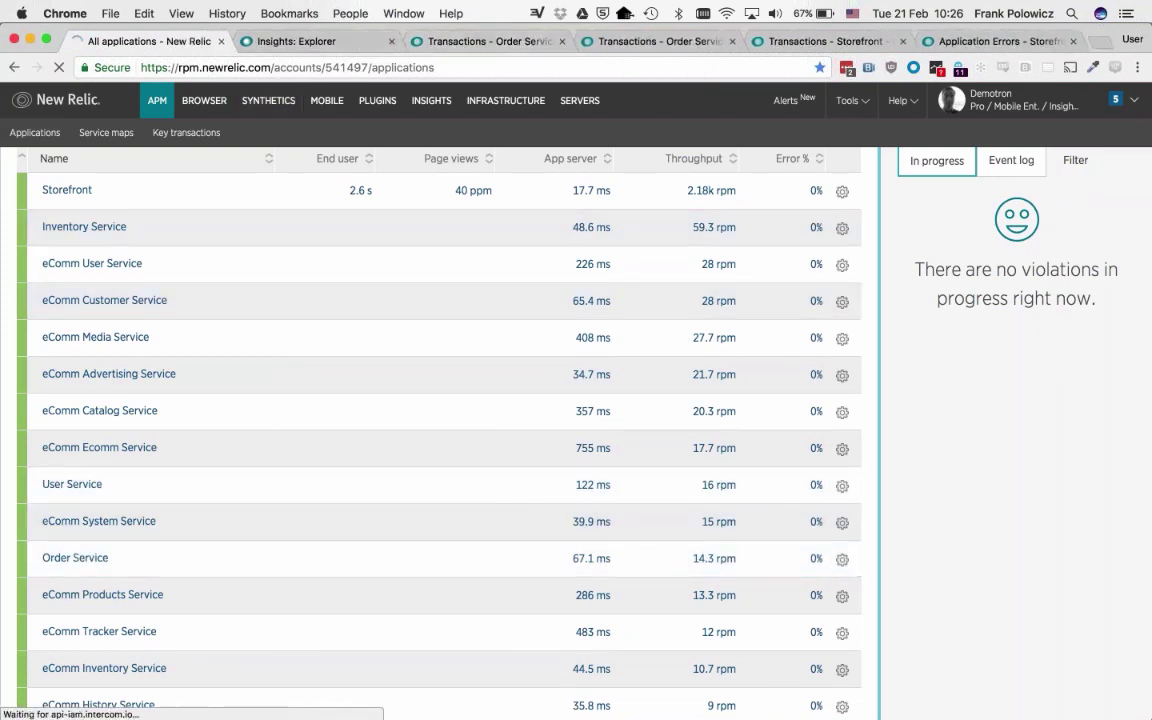
{"action": "left_click", "coordinate": [490, 42]}
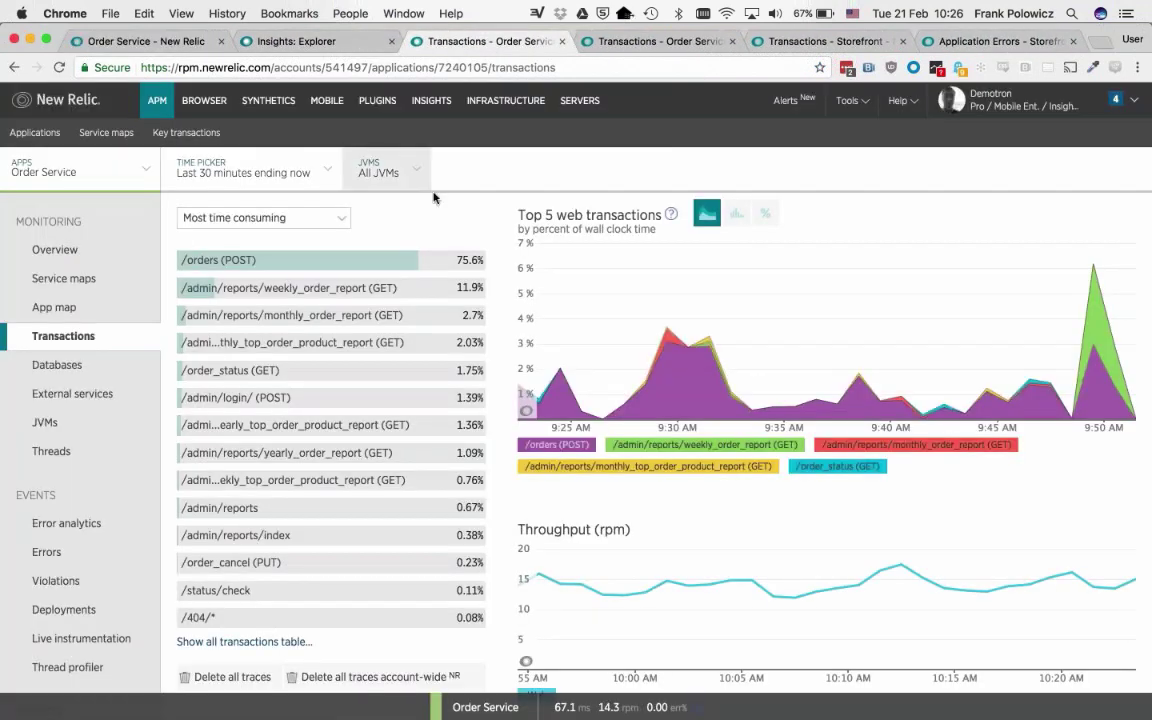
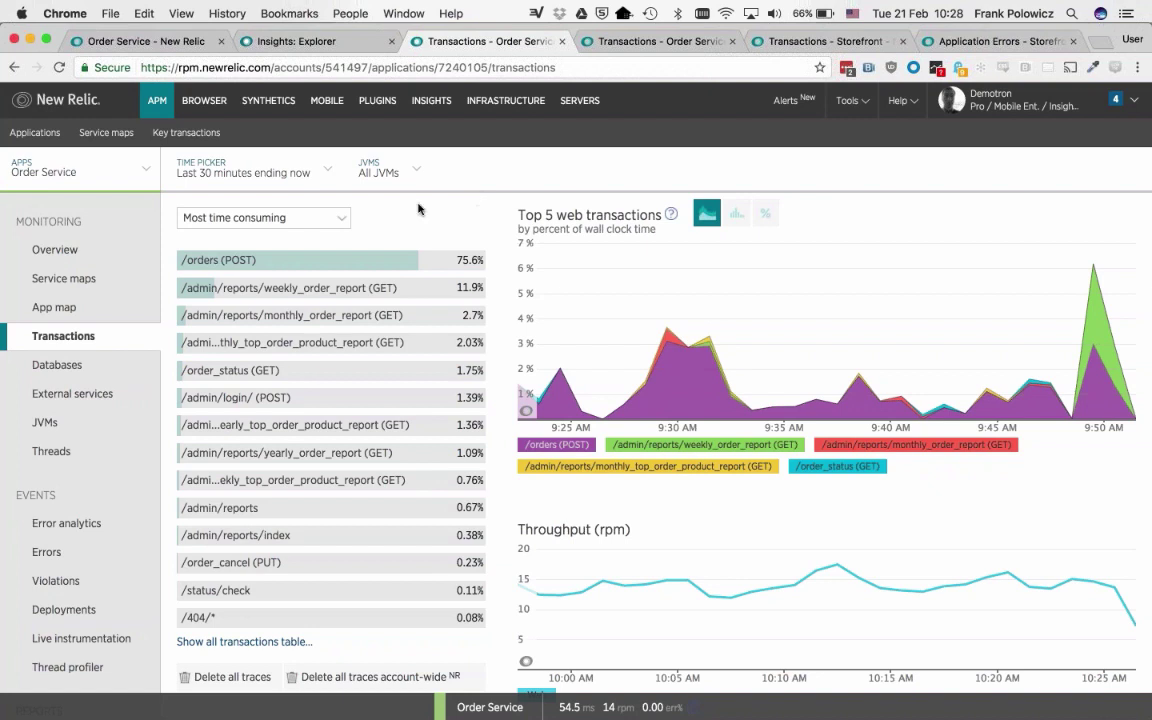
Examine the response time and throughput details of individual Order Service transactions in the most time consuming list.
{"action": "mouse_move", "coordinate": [303, 316]}
{"action": "mouse_move", "coordinate": [420, 370]}
{"action": "mouse_move", "coordinate": [376, 355]}
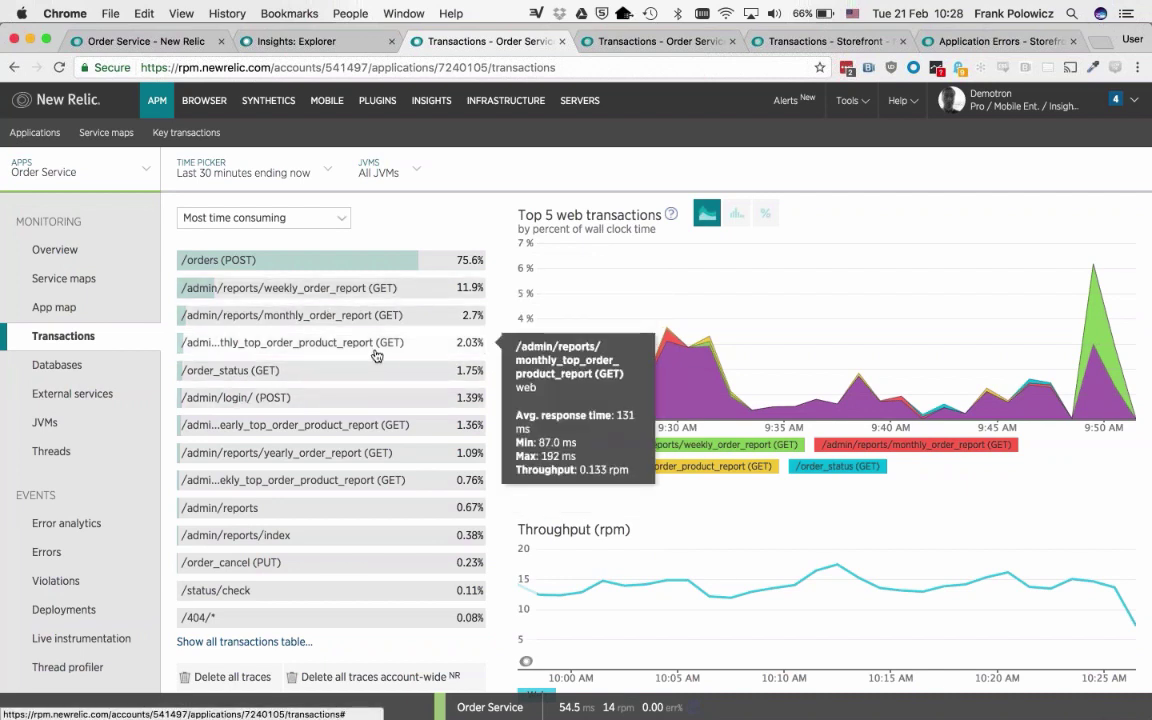
{"action": "mouse_move", "coordinate": [244, 406]}
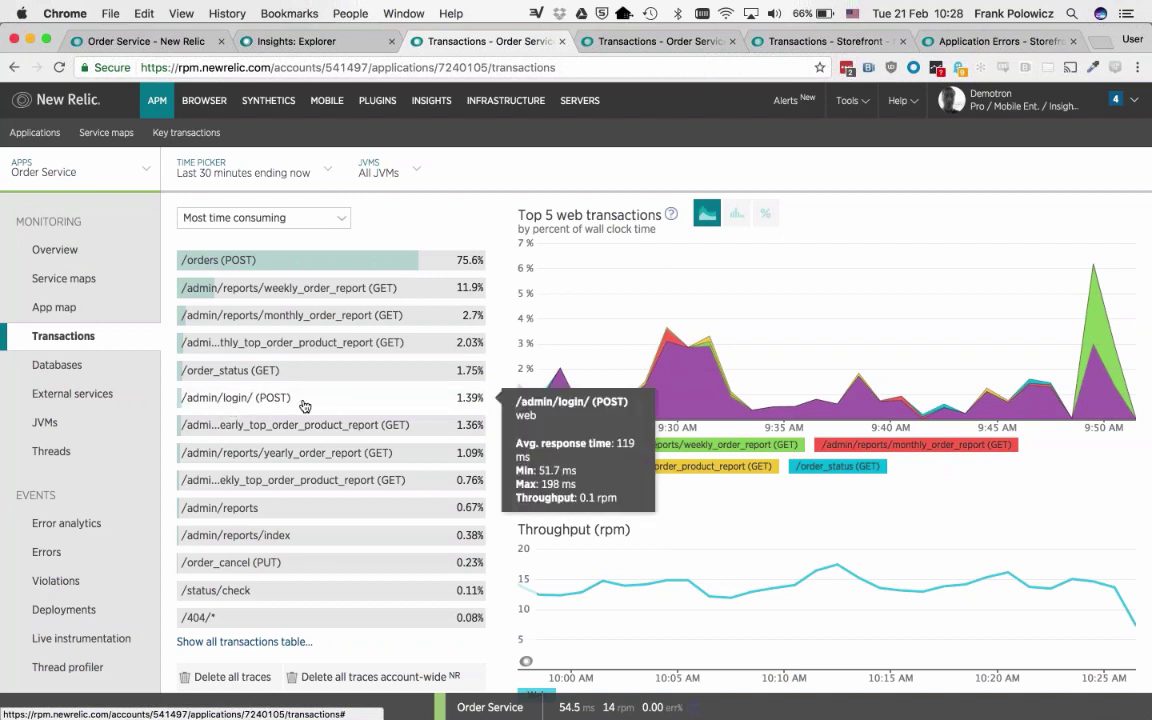
{"action": "mouse_move", "coordinate": [258, 538]}
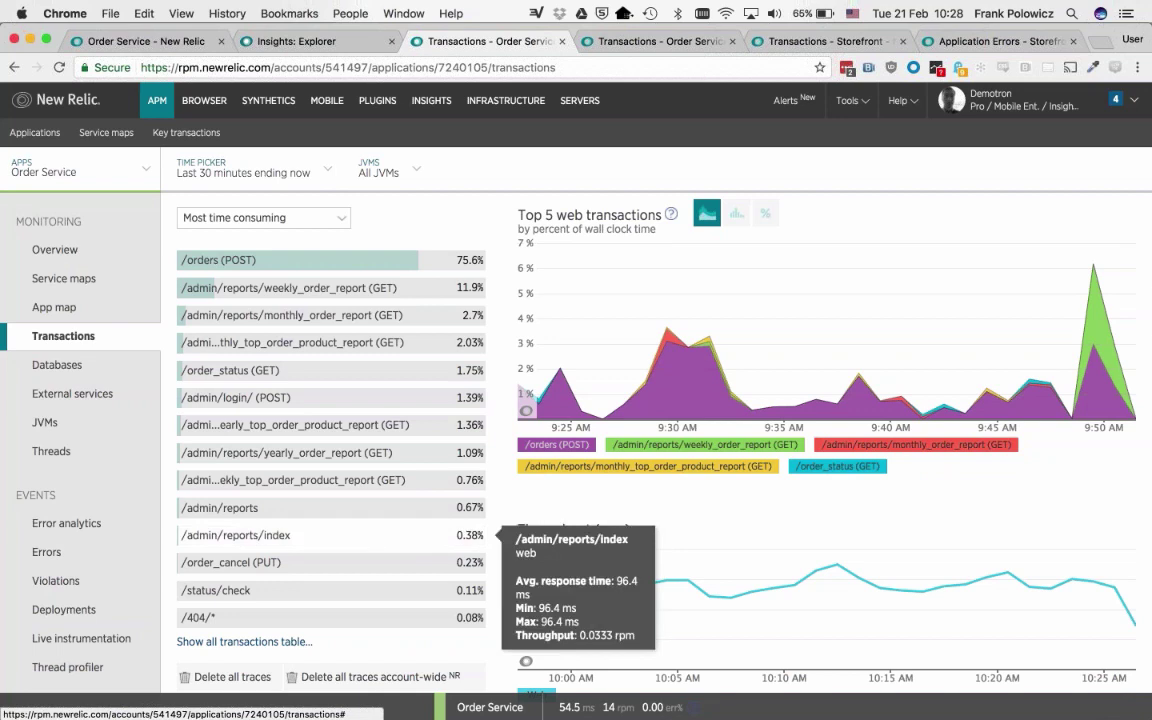
{"action": "mouse_move", "coordinate": [230, 563]}
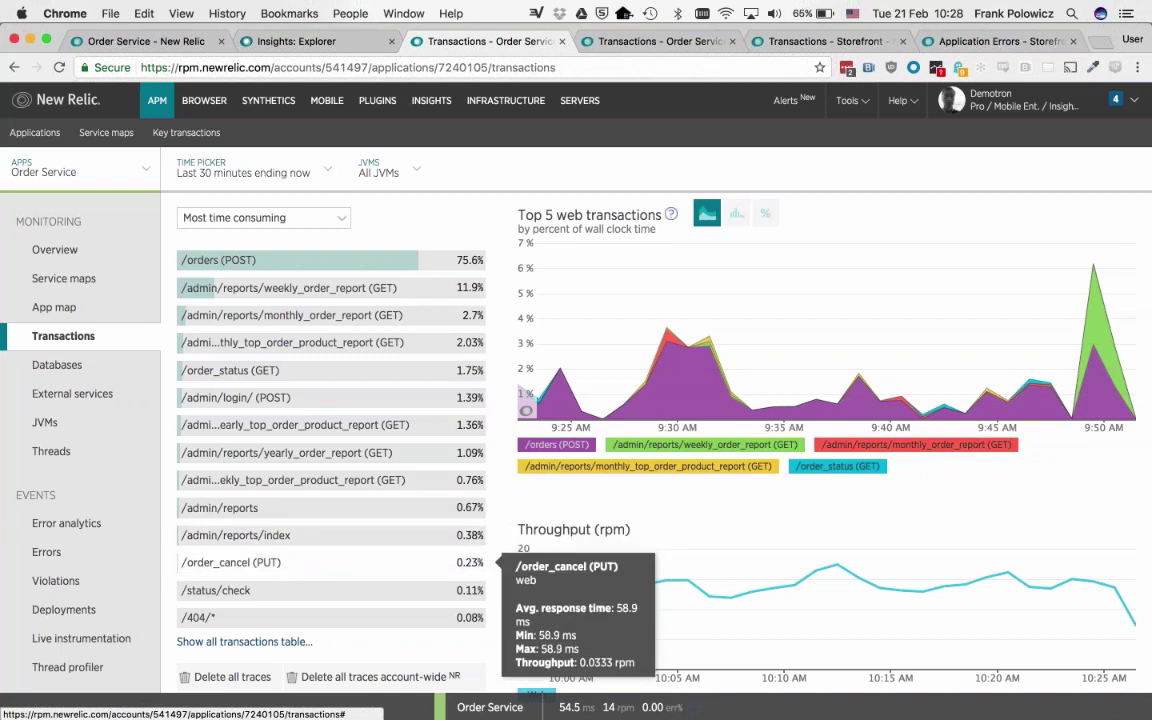
{"action": "mouse_move", "coordinate": [205, 255]}
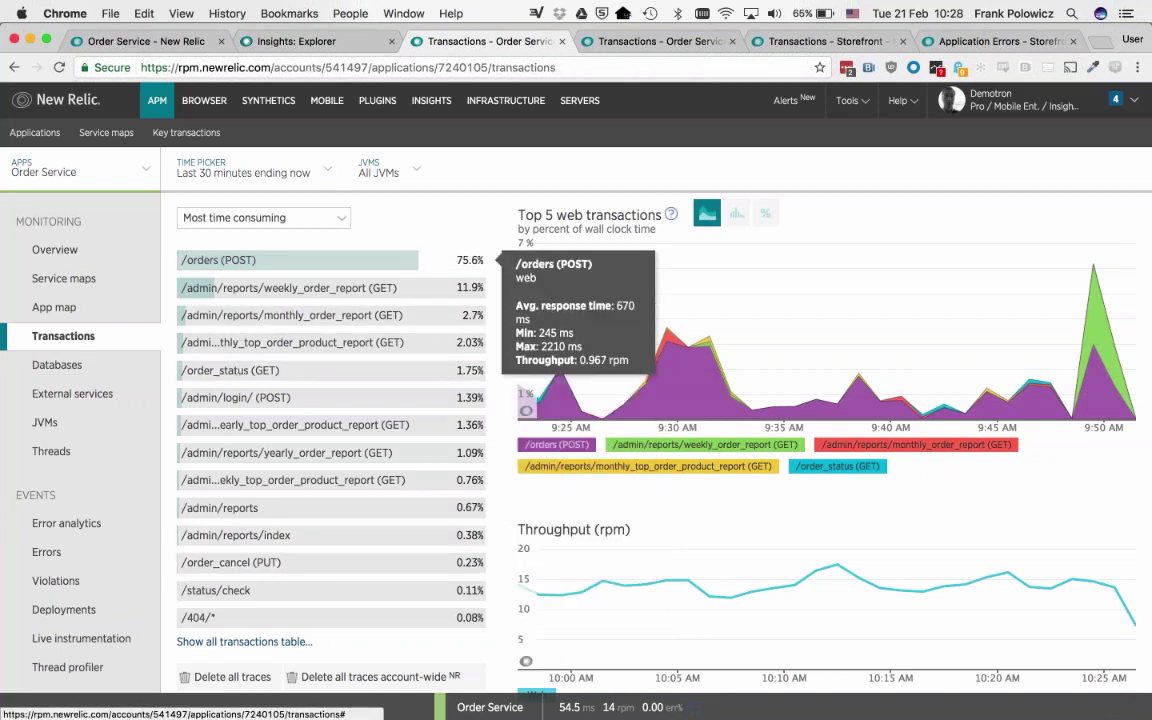
{"action": "mouse_move", "coordinate": [230, 342]}
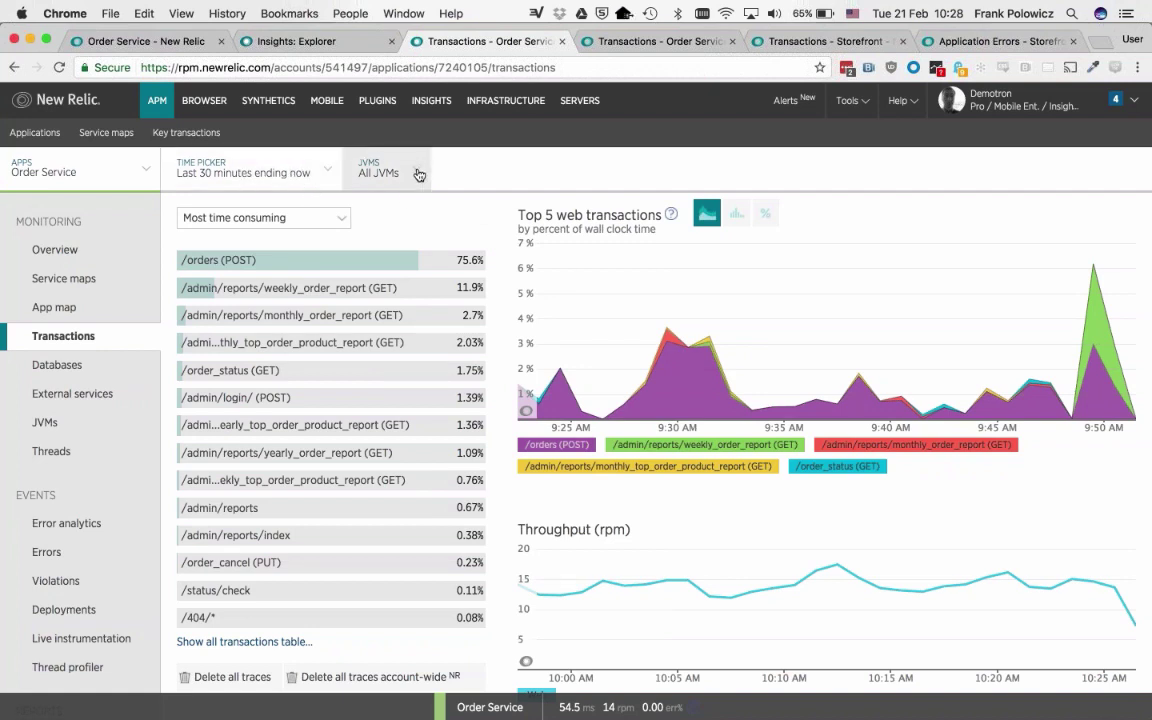
{"action": "mouse_move", "coordinate": [288, 267]}
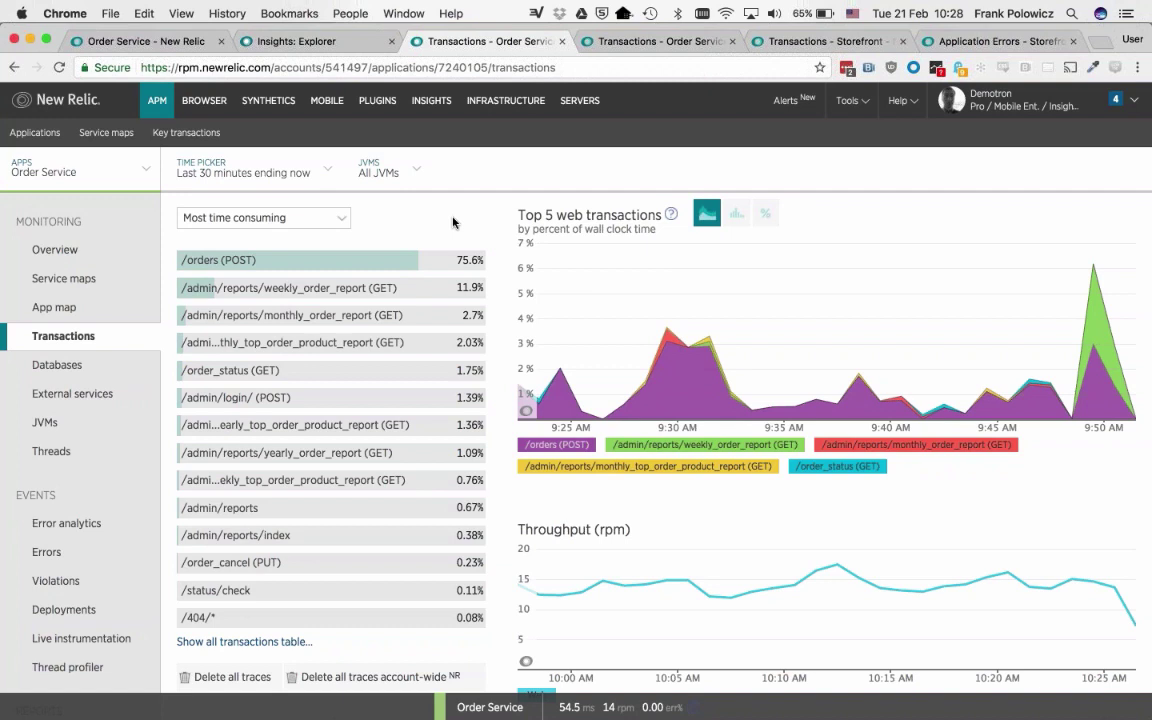
{"action": "mouse_move", "coordinate": [697, 319]}
Compare the transaction list sorted by Slowest average response time and by Highest throughput, and leave it sorted by Slowest average response time.
{"action": "left_click", "coordinate": [280, 217]}
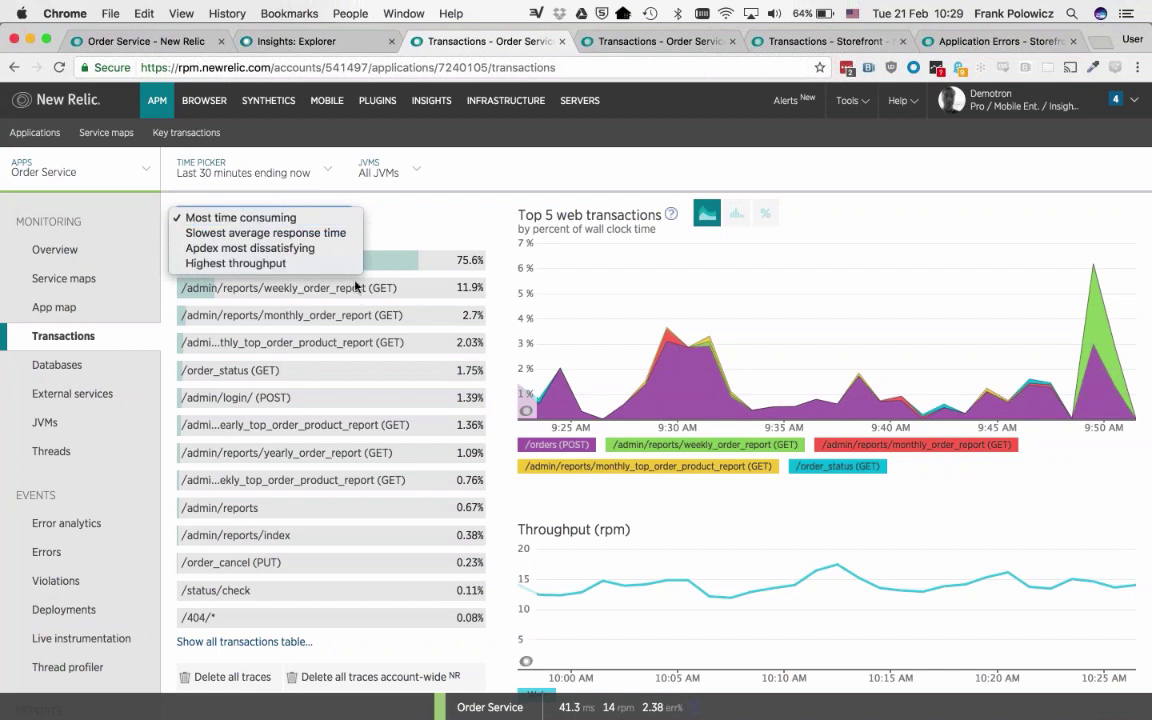
{"action": "left_click", "coordinate": [353, 233]}
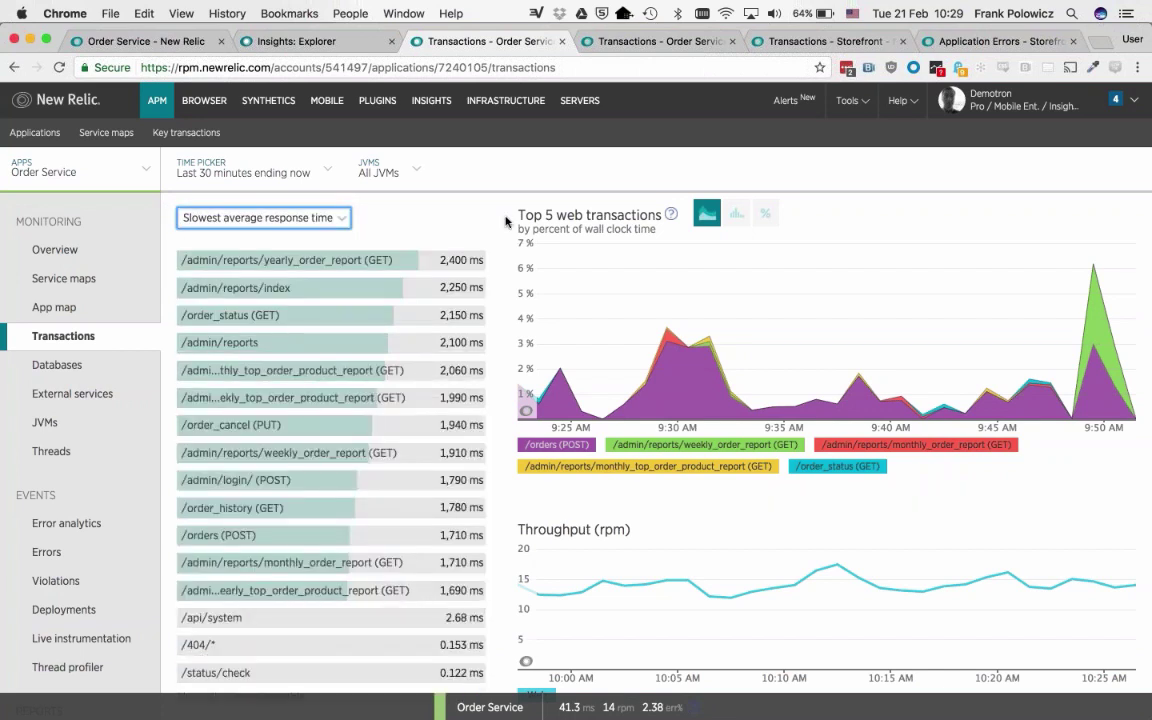
{"action": "left_click", "coordinate": [300, 217]}
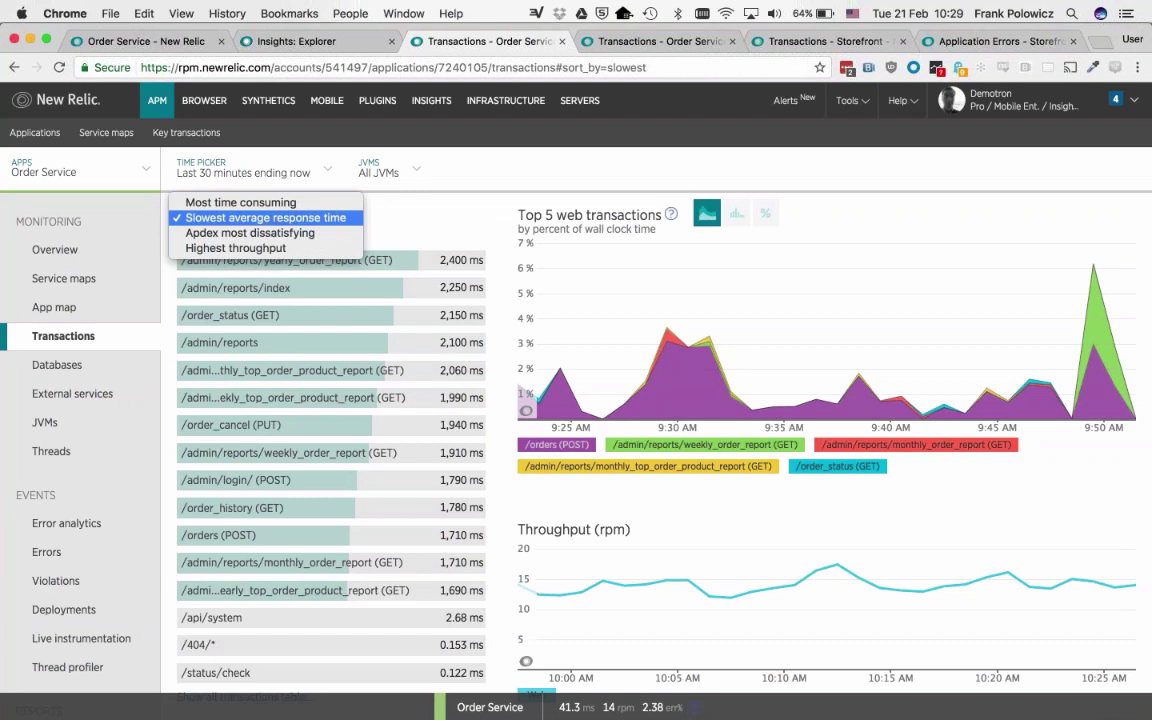
{"action": "left_click", "coordinate": [300, 248]}
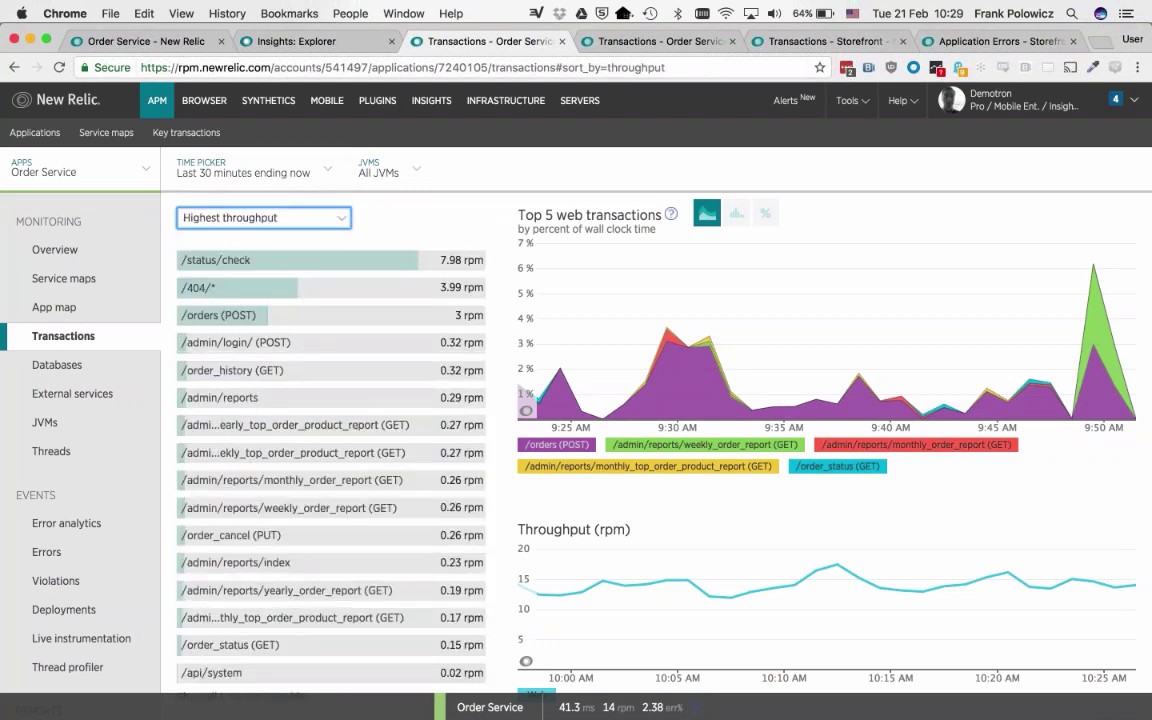
{"action": "left_click", "coordinate": [325, 217]}
{"action": "left_click", "coordinate": [341, 189]}
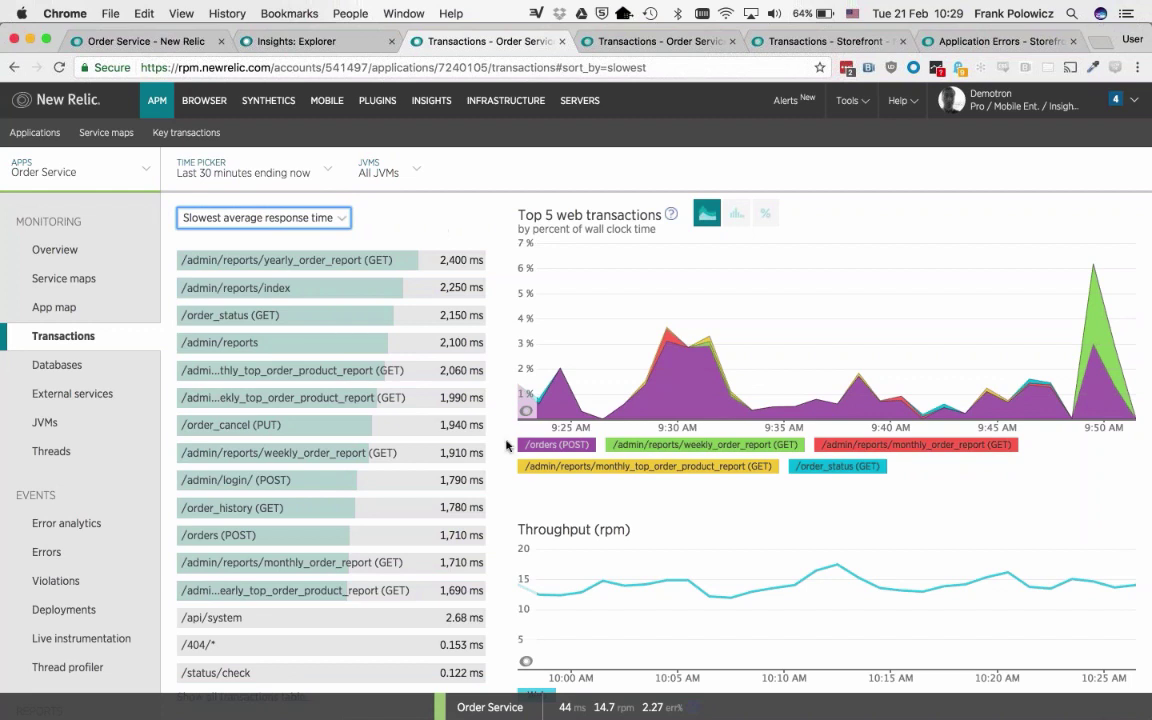
Review the throughput chart and the sample transaction traces below it, and return to the start of the Transactions page.
{"action": "mouse_move", "coordinate": [504, 432]}
{"action": "scroll", "coordinate": [515, 513], "scroll_direction": "down", "scroll_amount": 5}
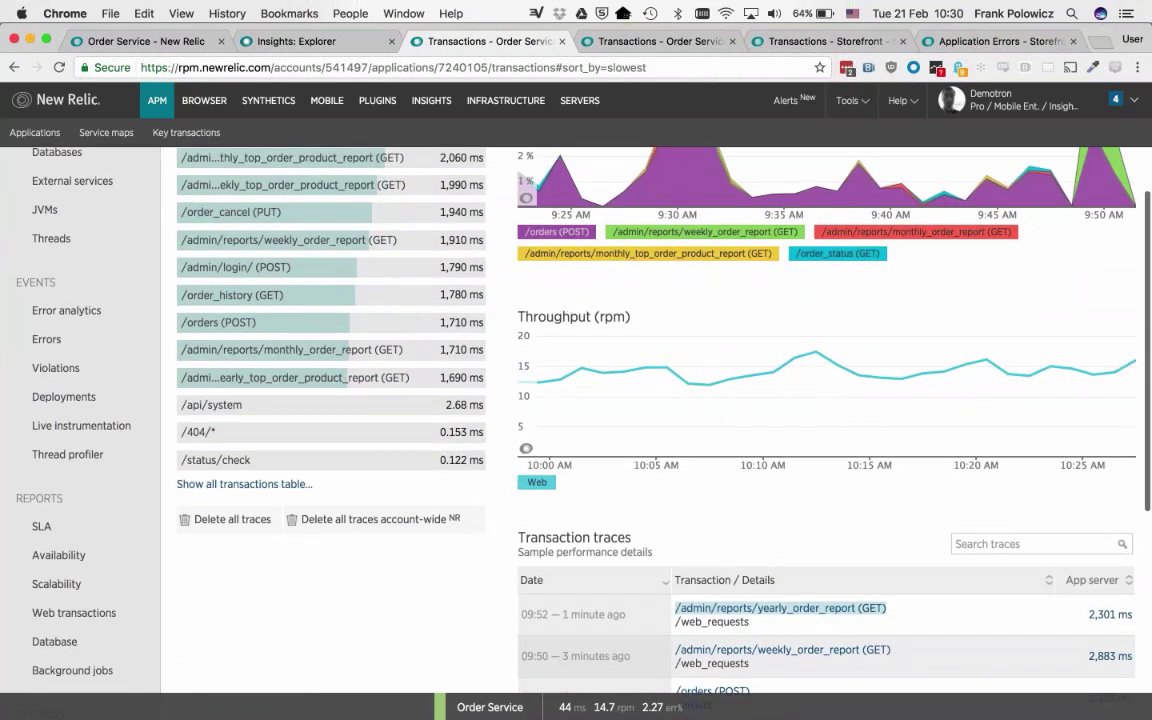
{"action": "scroll", "coordinate": [576, 420], "scroll_direction": "down", "scroll_amount": 7}
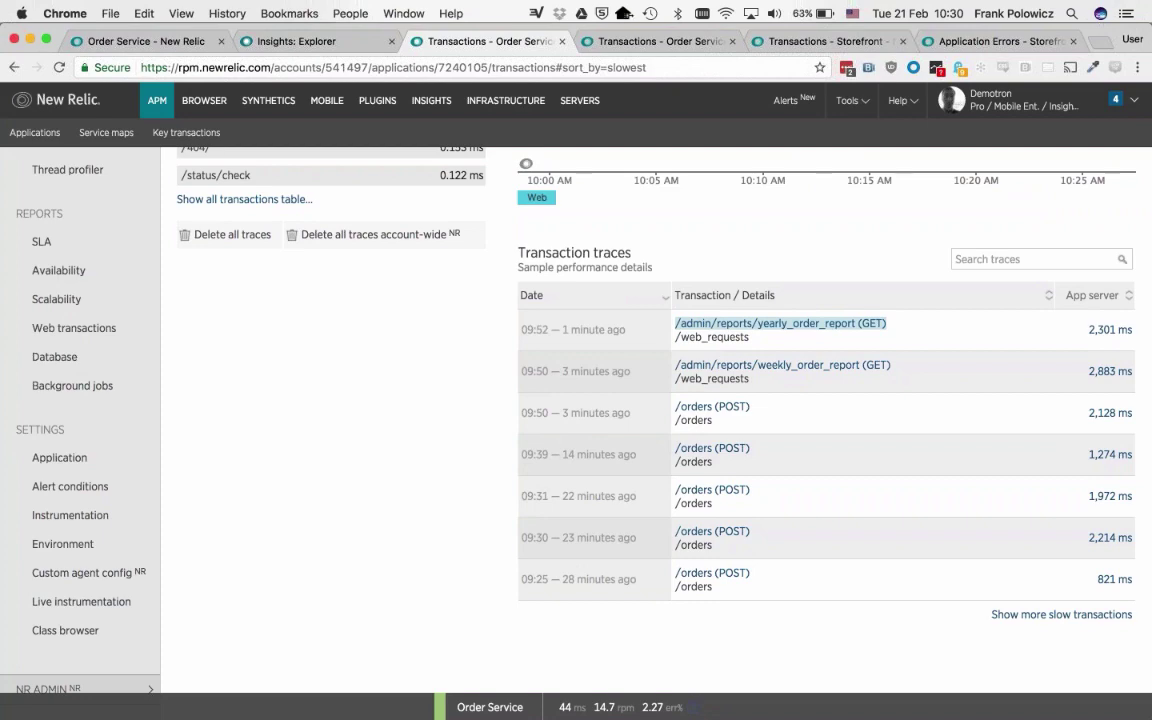
{"action": "scroll", "coordinate": [745, 224], "scroll_direction": "up", "scroll_amount": 5}
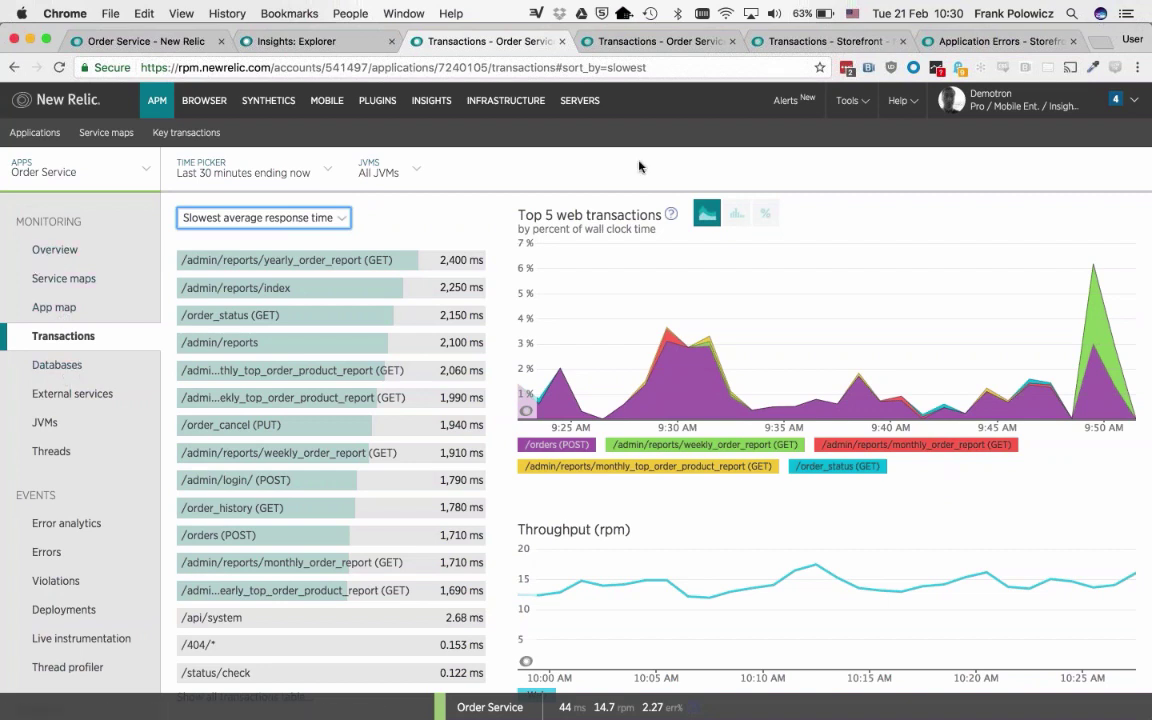
View the web transactions percentiles and histogram charts, and restore the Top 5 web transactions chart.
{"action": "left_click", "coordinate": [736, 218]}
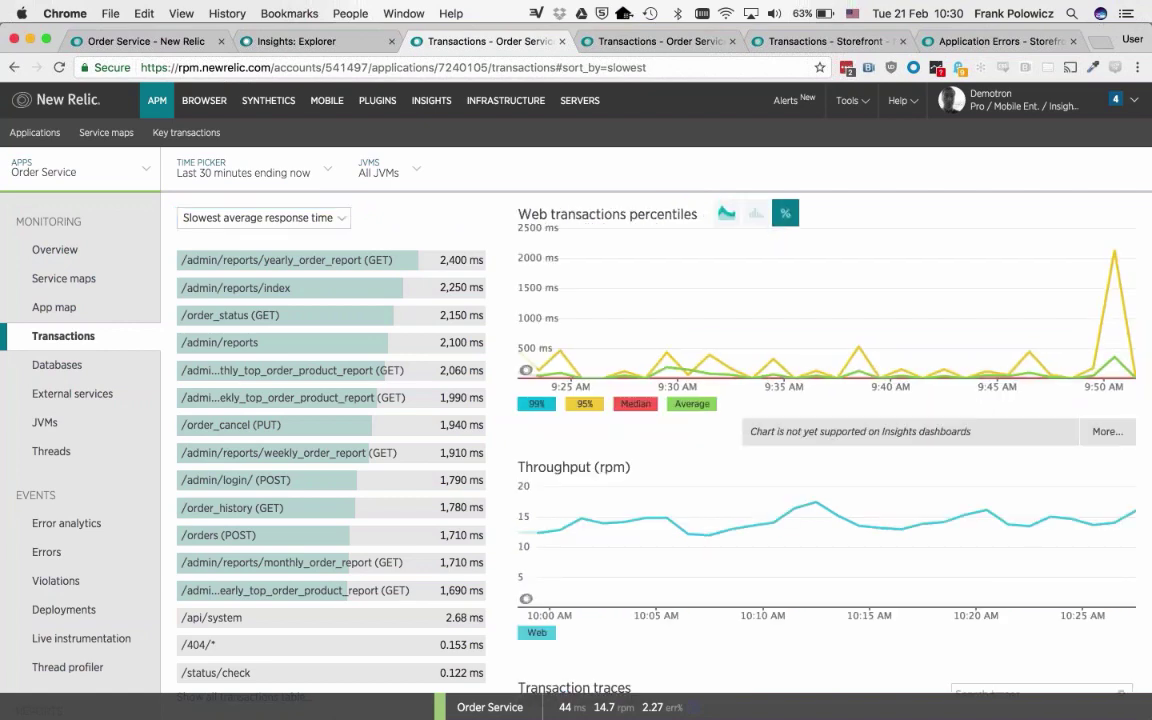
{"action": "left_click", "coordinate": [759, 224]}
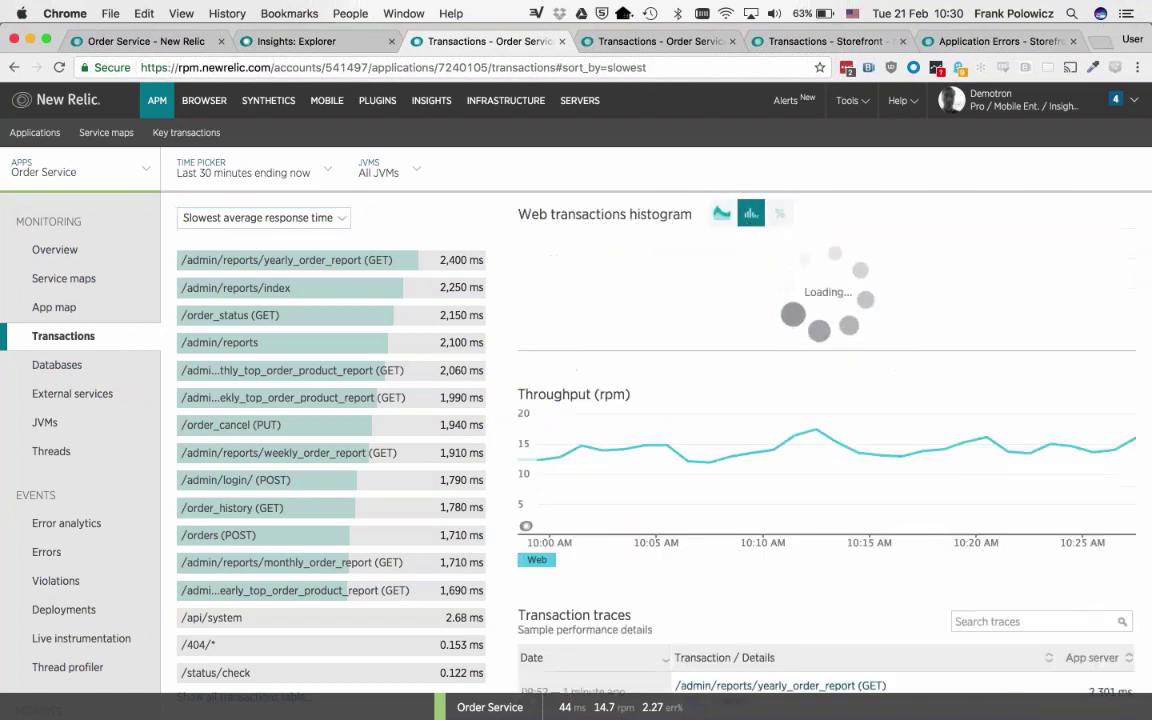
{"action": "left_click", "coordinate": [724, 217]}
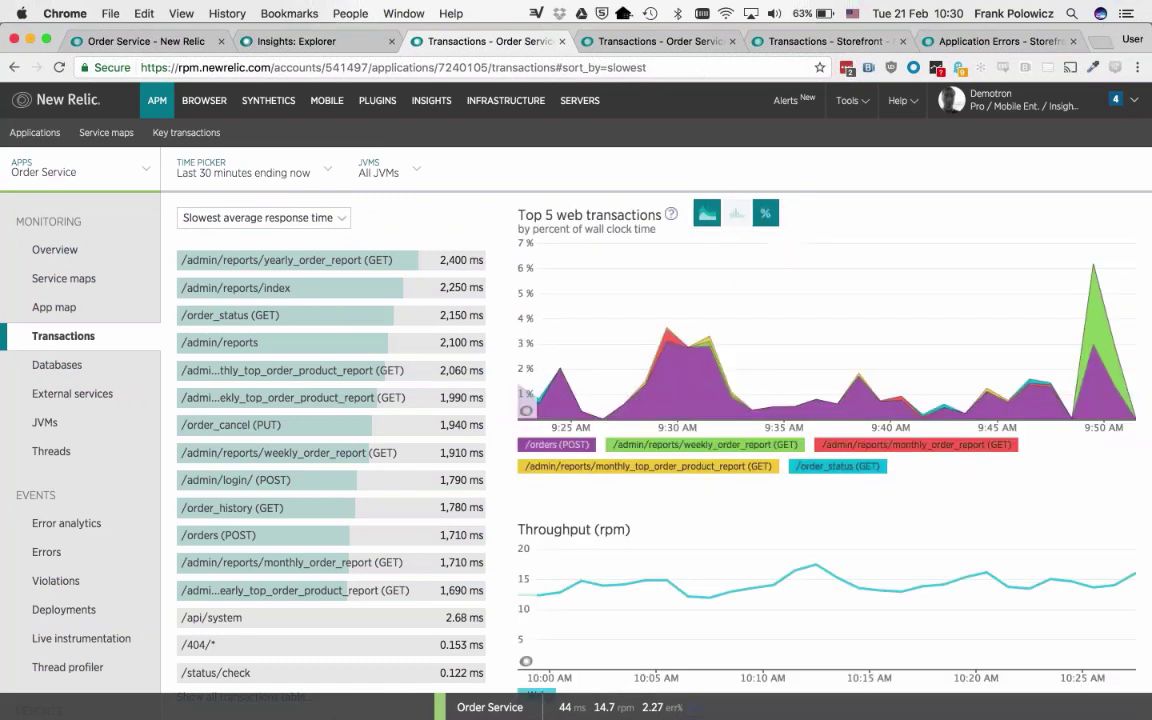
Show the web transactions percentiles chart and review the throughput chart and the sample transaction traces.
{"action": "left_click", "coordinate": [765, 214]}
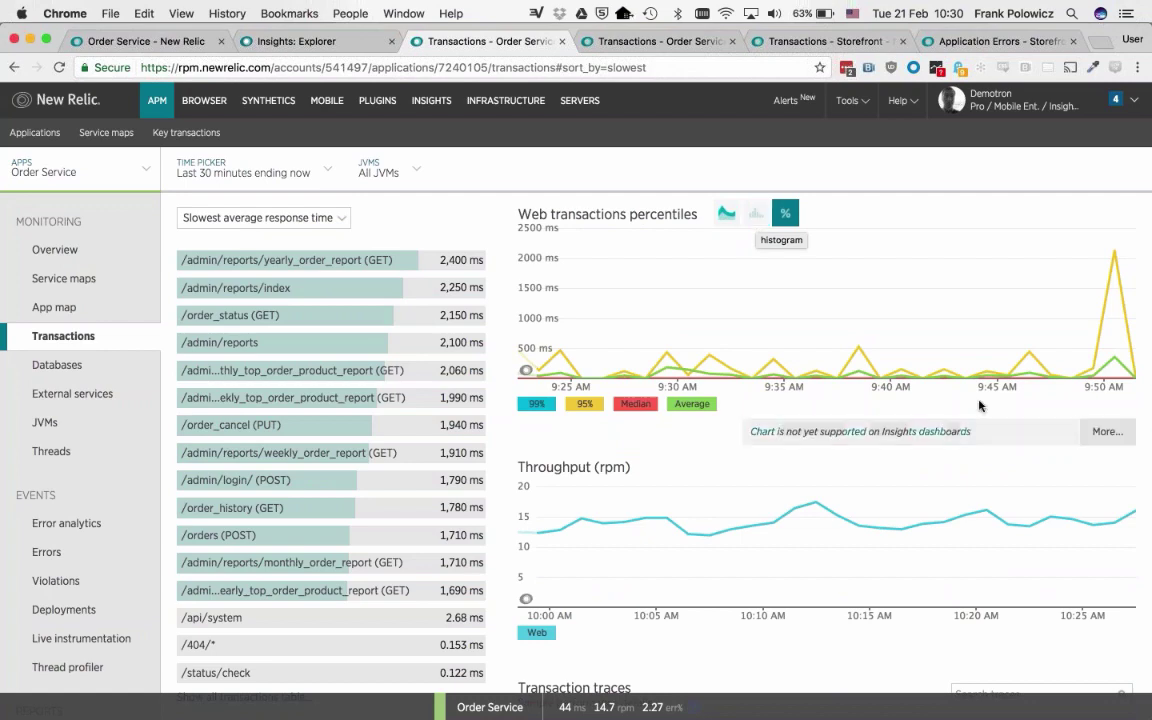
{"action": "scroll", "coordinate": [924, 615], "scroll_direction": "down", "scroll_amount": 5}
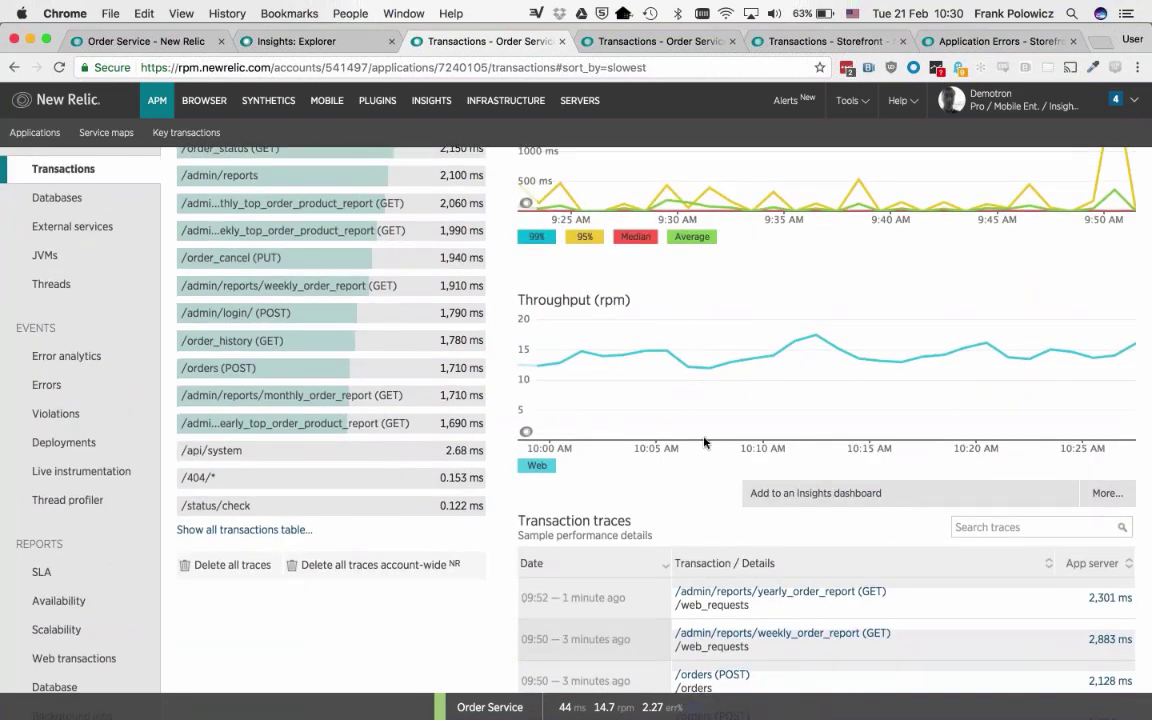
{"action": "scroll", "coordinate": [633, 392], "scroll_direction": "down", "scroll_amount": 3}
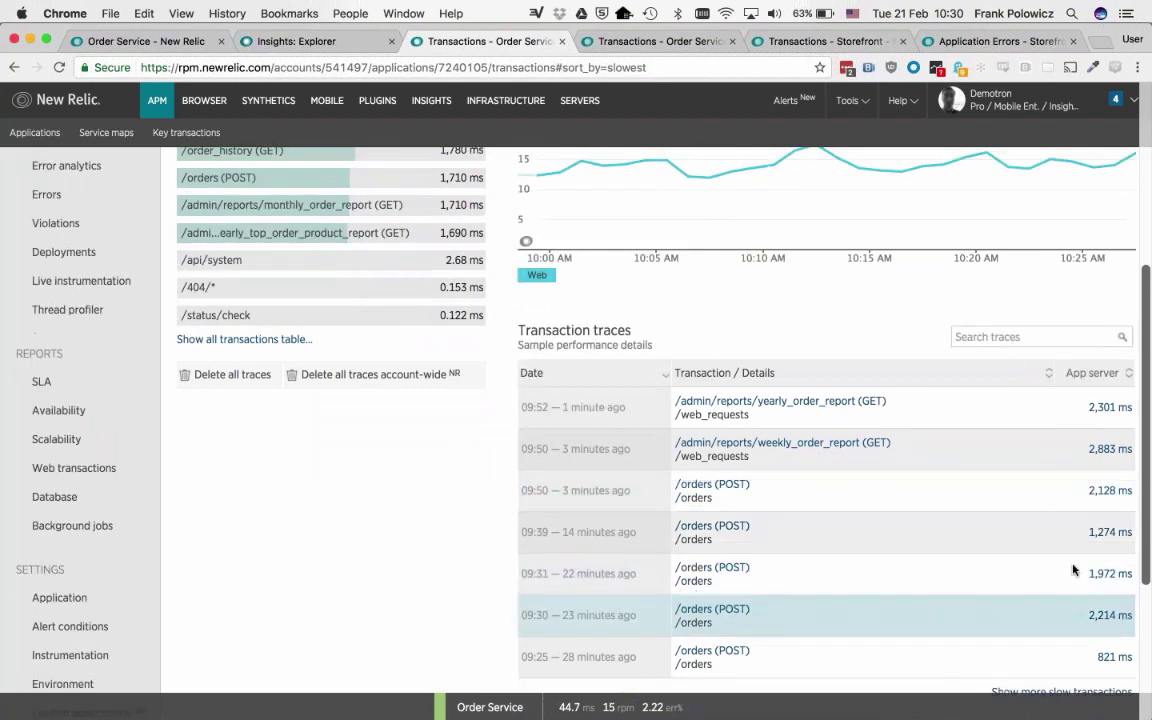
{"action": "scroll", "coordinate": [1003, 566], "scroll_direction": "down", "scroll_amount": 1}
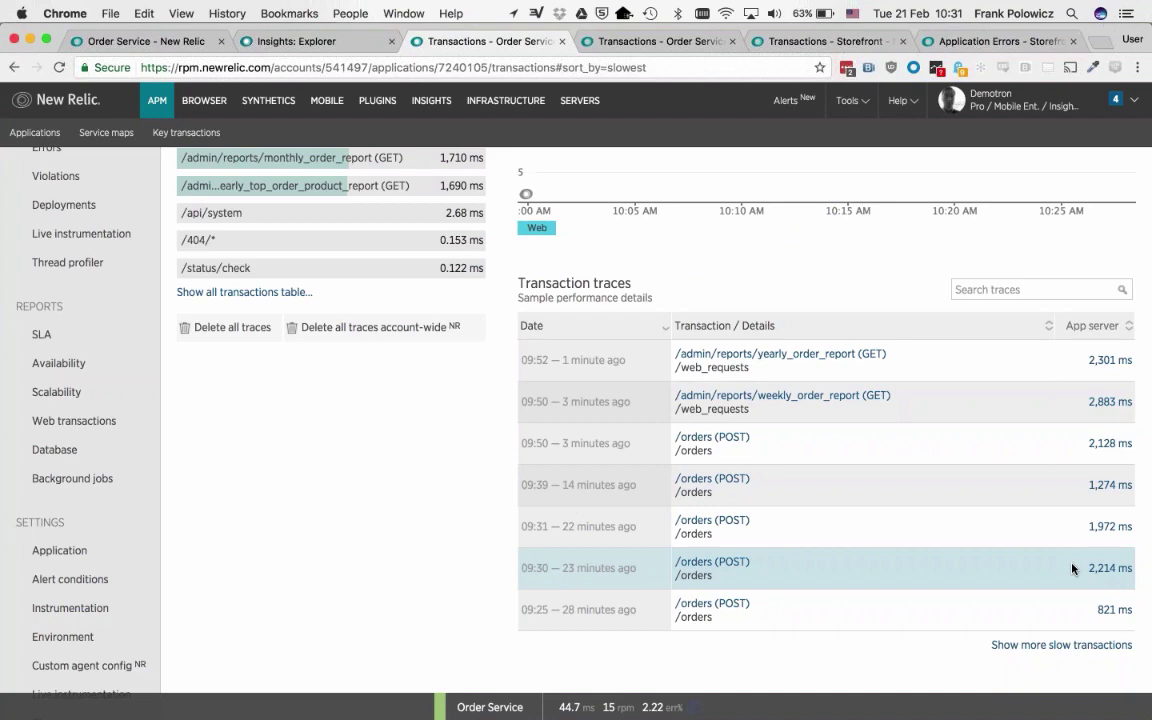
Open the 09:52 trace of /admin/reports/yearly_order_report (GET) and examine its summary chart, slowest components and transaction attributes.
{"action": "left_click", "coordinate": [776, 362]}
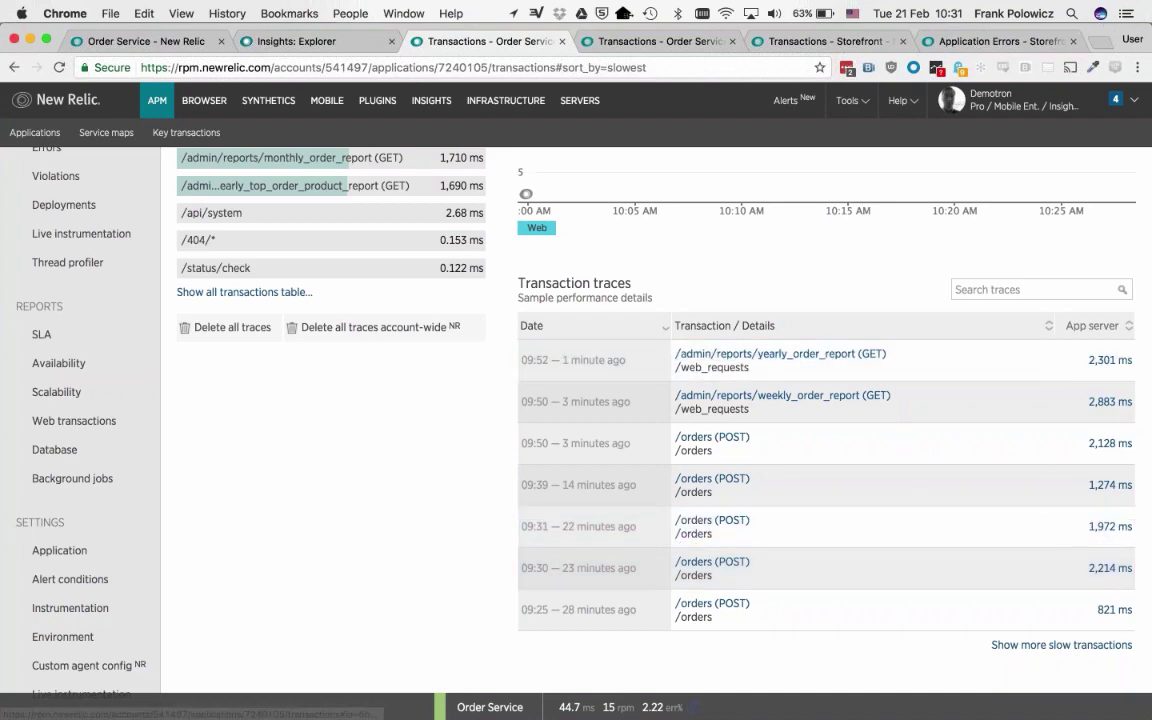
{"action": "left_click", "coordinate": [657, 44]}
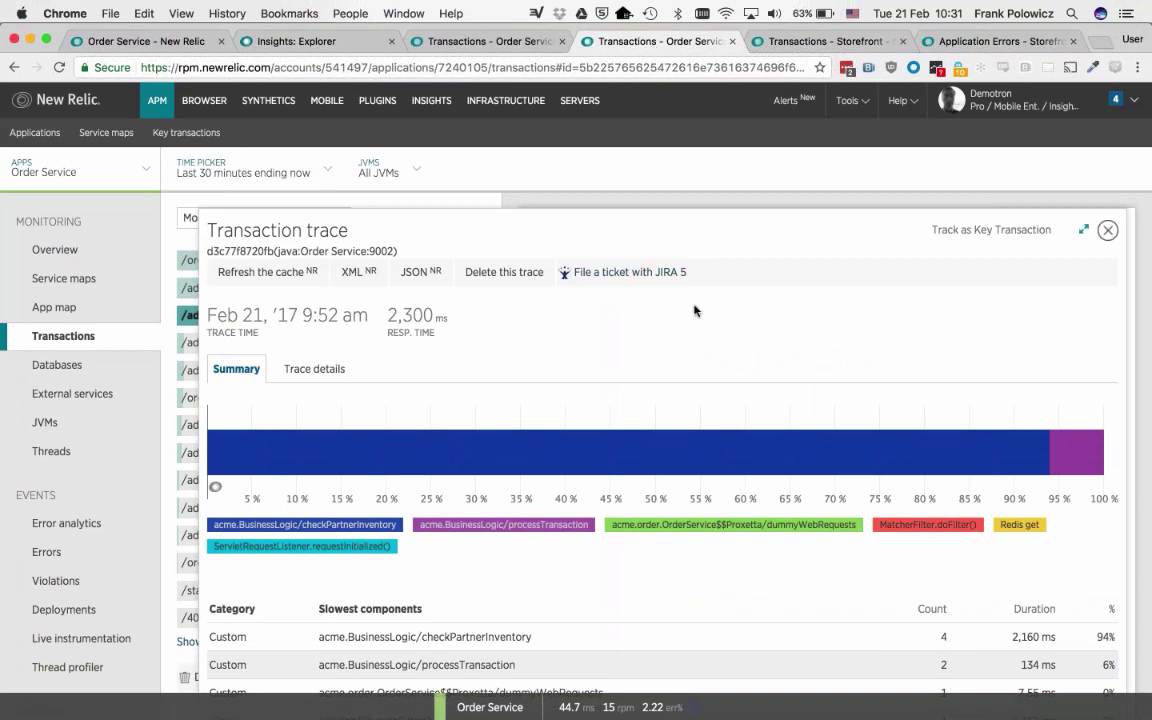
{"action": "scroll", "coordinate": [695, 311], "scroll_direction": "down", "scroll_amount": 3}
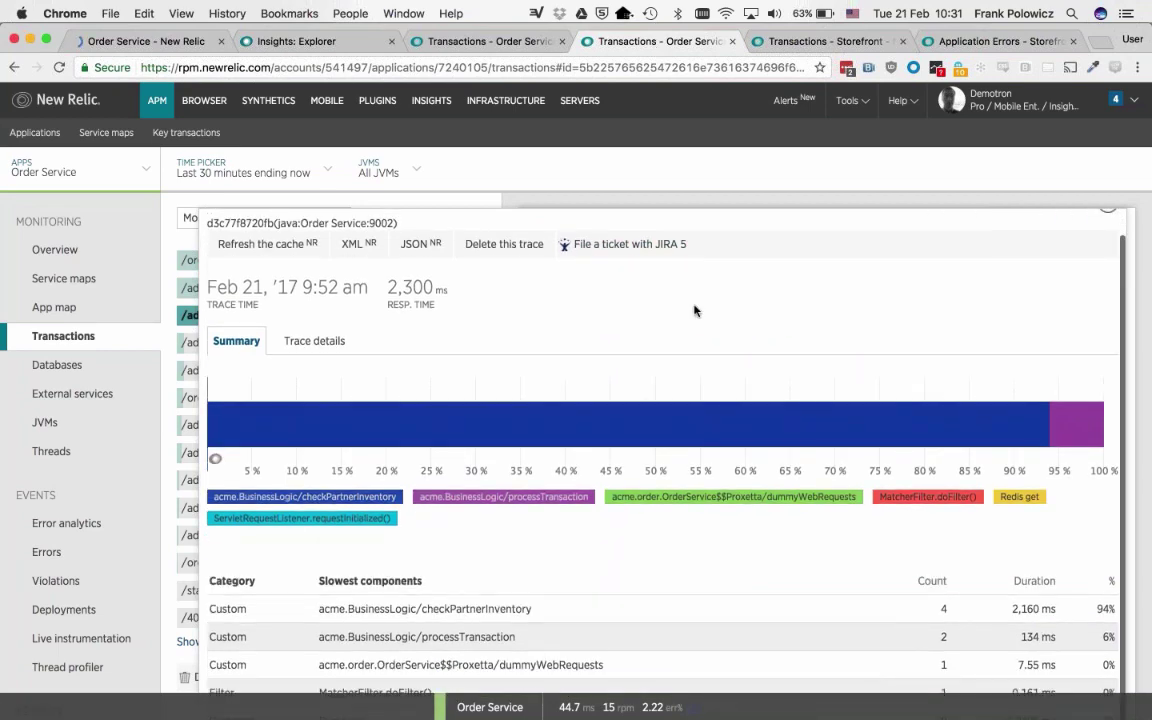
{"action": "scroll", "coordinate": [695, 311], "scroll_direction": "up", "scroll_amount": 3}
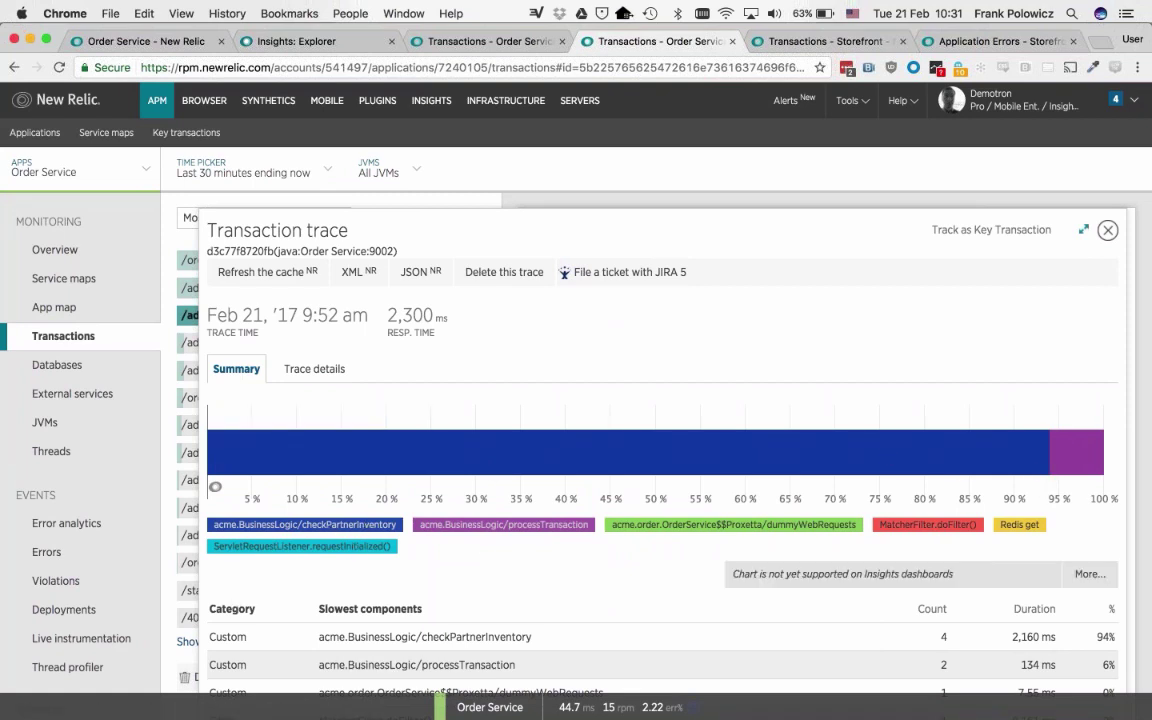
{"action": "scroll", "coordinate": [520, 567], "scroll_direction": "down", "scroll_amount": 4}
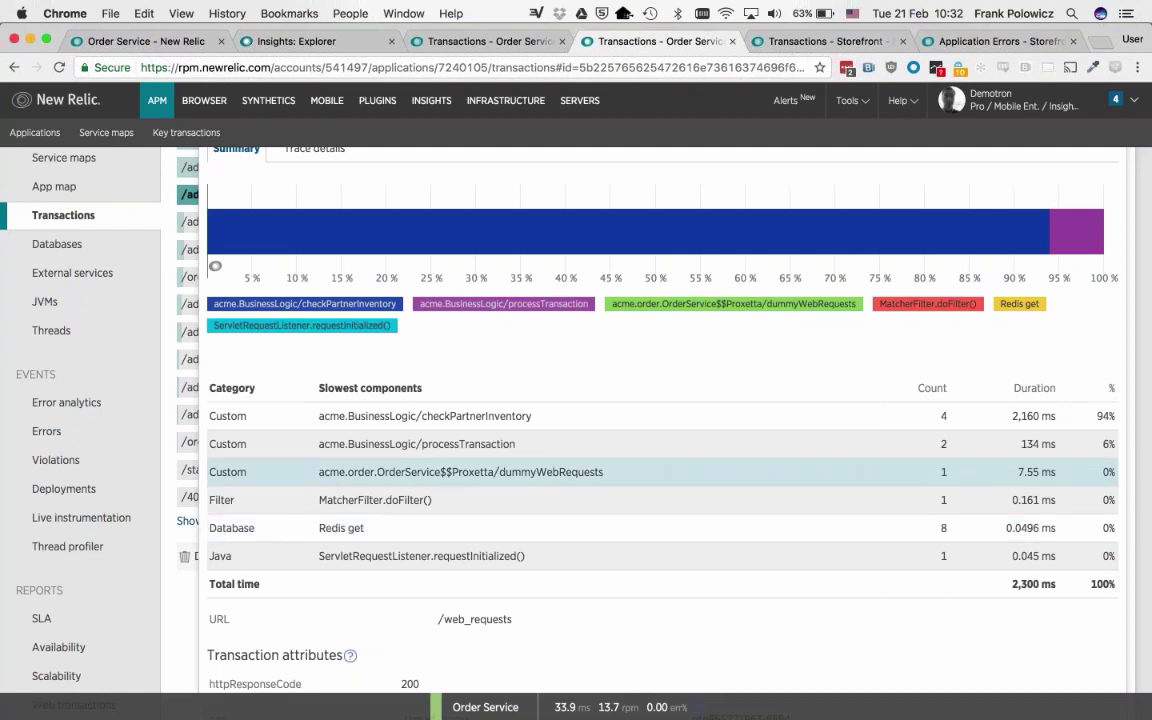
{"action": "scroll", "coordinate": [660, 471], "scroll_direction": "down", "scroll_amount": 10}
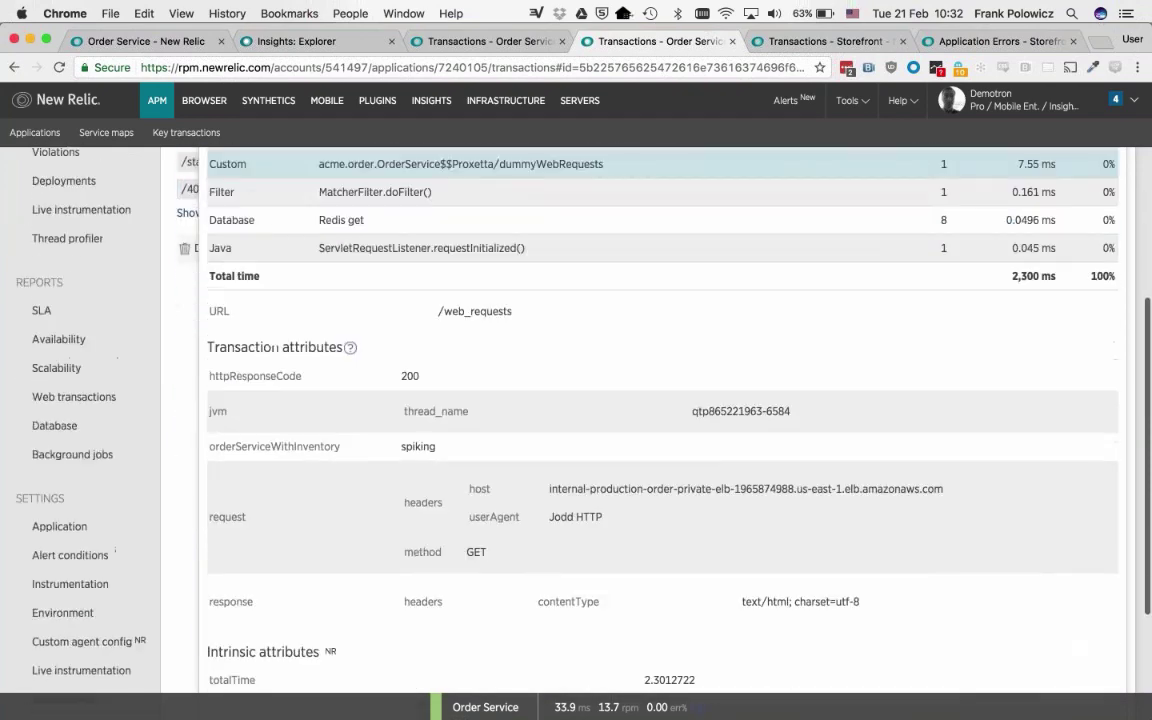
{"action": "scroll", "coordinate": [380, 480], "scroll_direction": "down", "scroll_amount": 4}
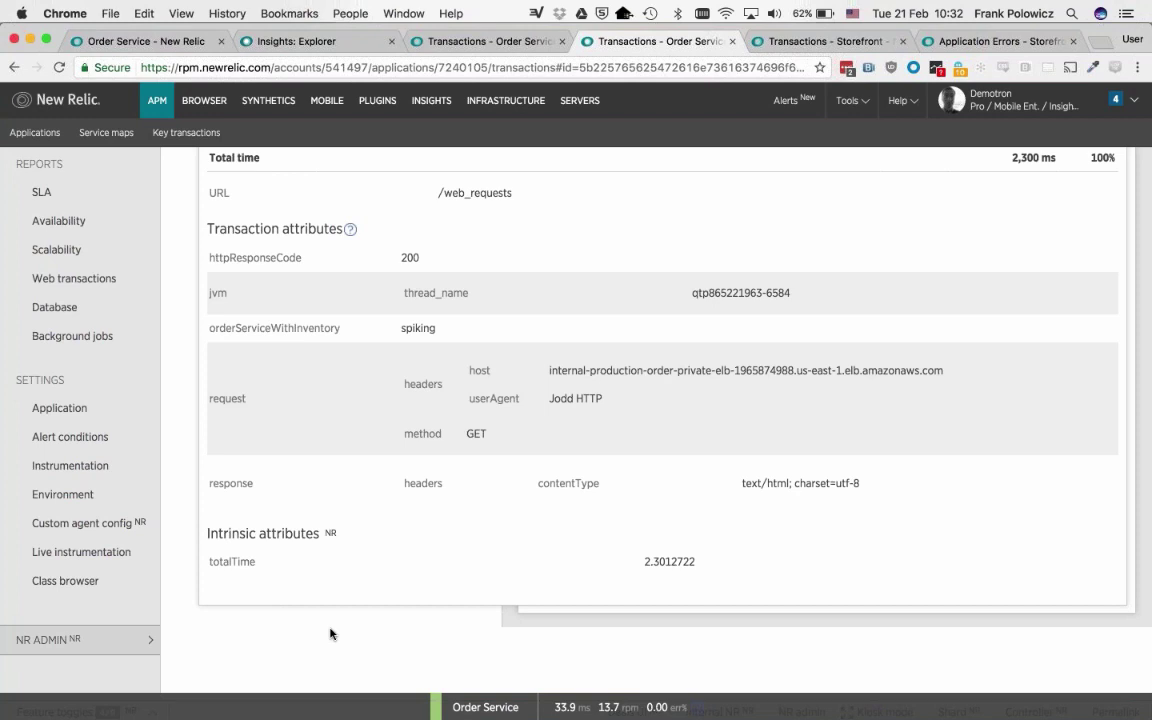
{"action": "mouse_move", "coordinate": [351, 229]}
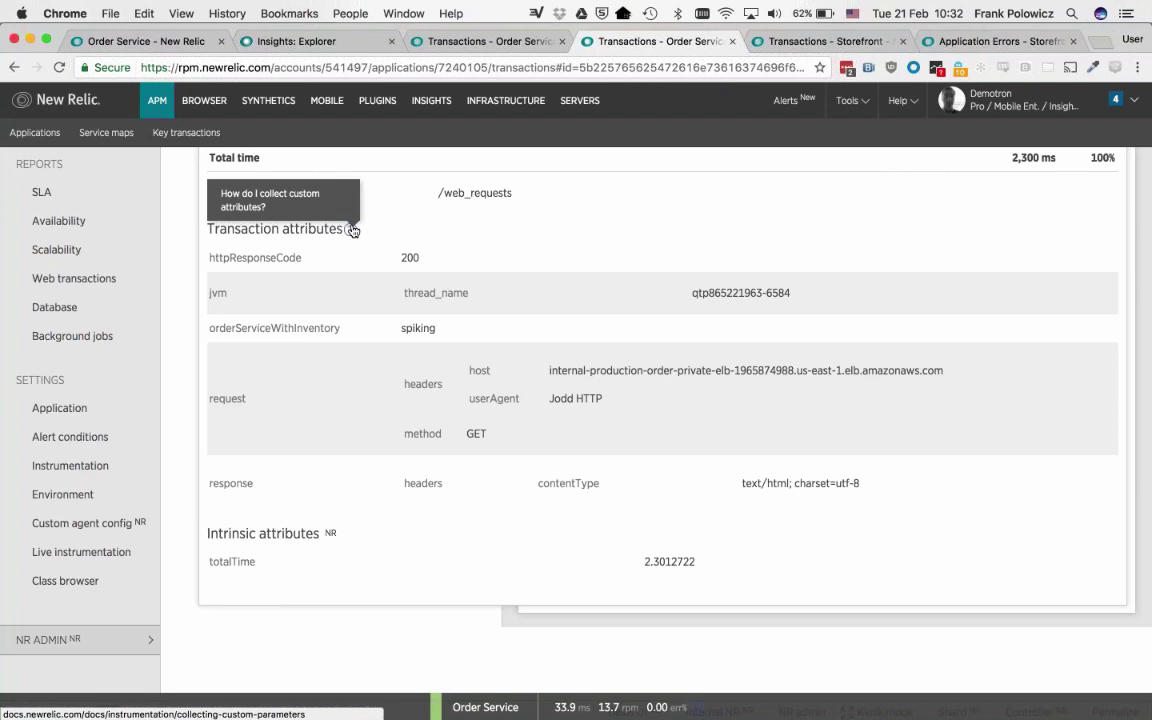
{"action": "scroll", "coordinate": [352, 230], "scroll_direction": "up", "scroll_amount": 10}
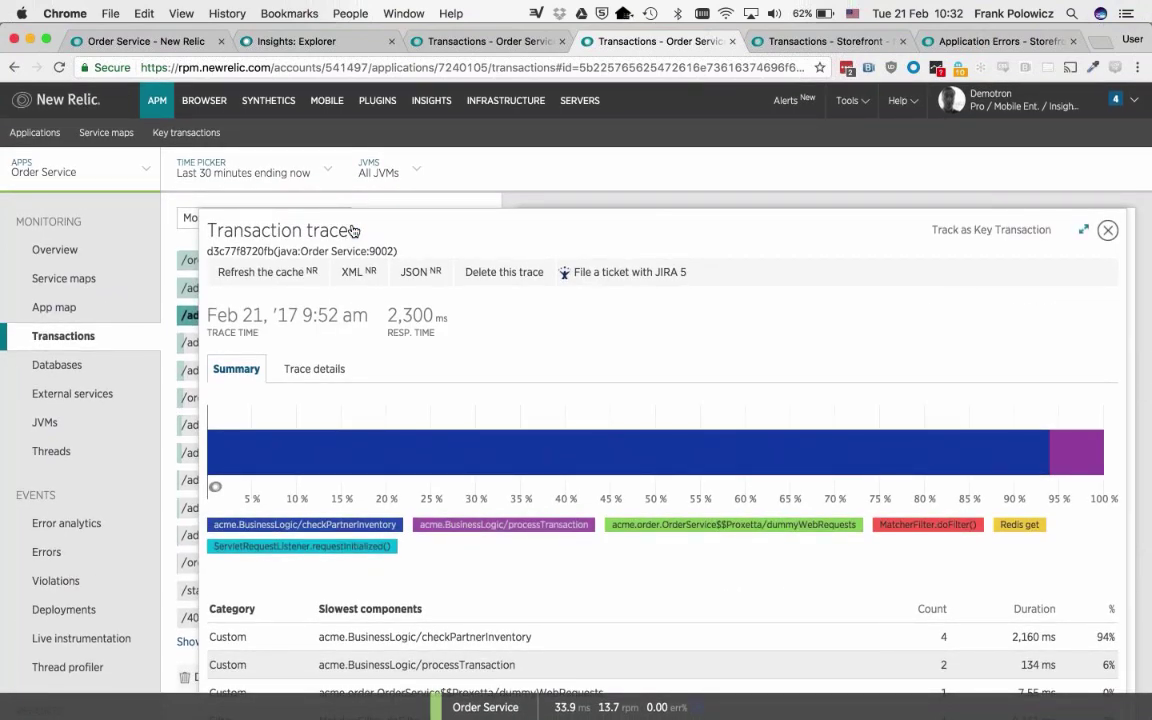
Show the trace details and examine the stack traces of the first acme.BusinessLogic/checkPartnerInventory segment and its nested slow call.
{"action": "left_click", "coordinate": [325, 370]}
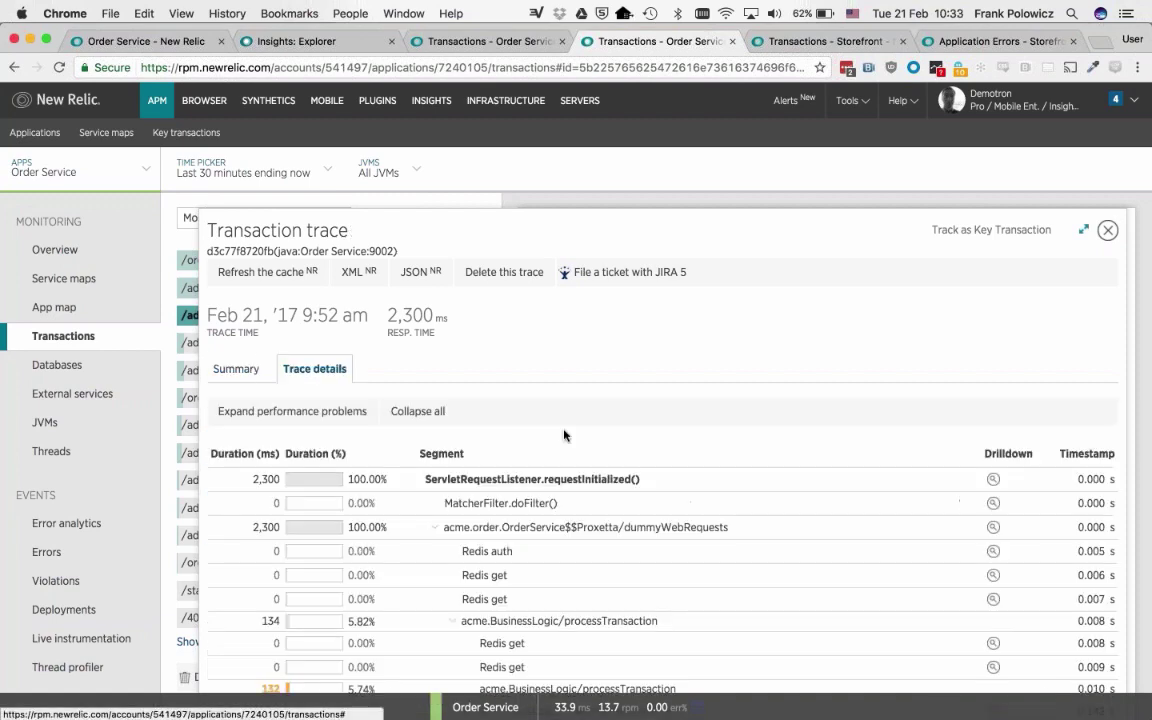
{"action": "scroll", "coordinate": [632, 408], "scroll_direction": "down", "scroll_amount": 6}
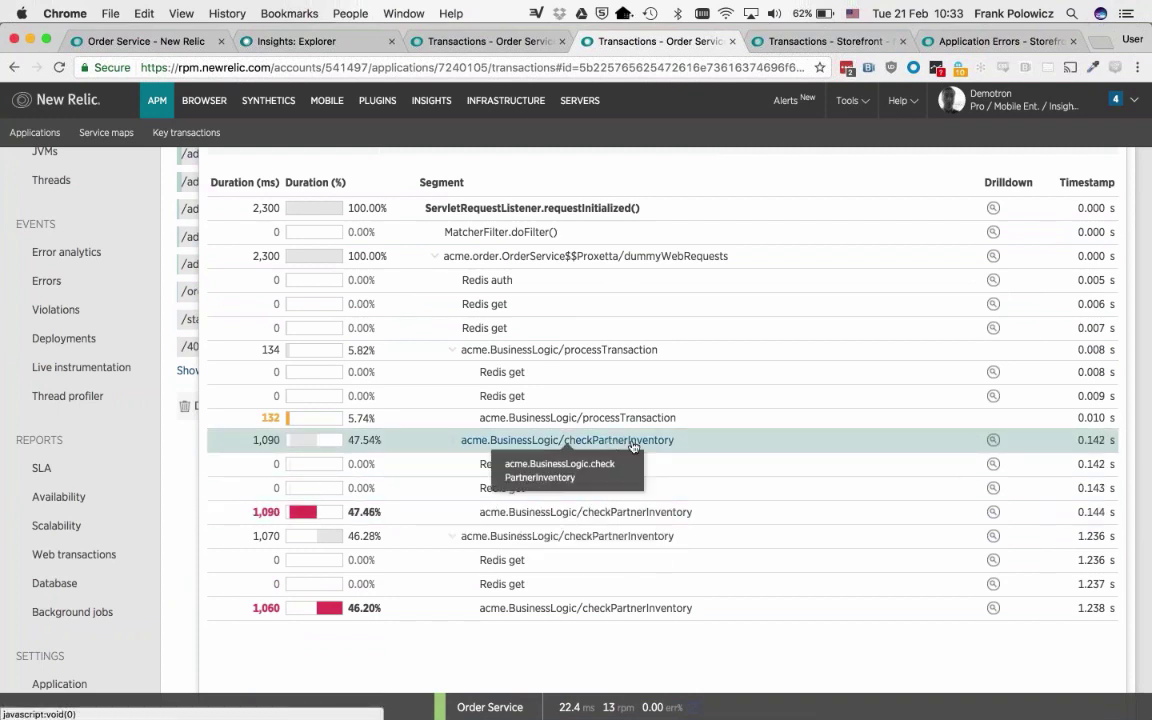
{"action": "left_click", "coordinate": [992, 514]}
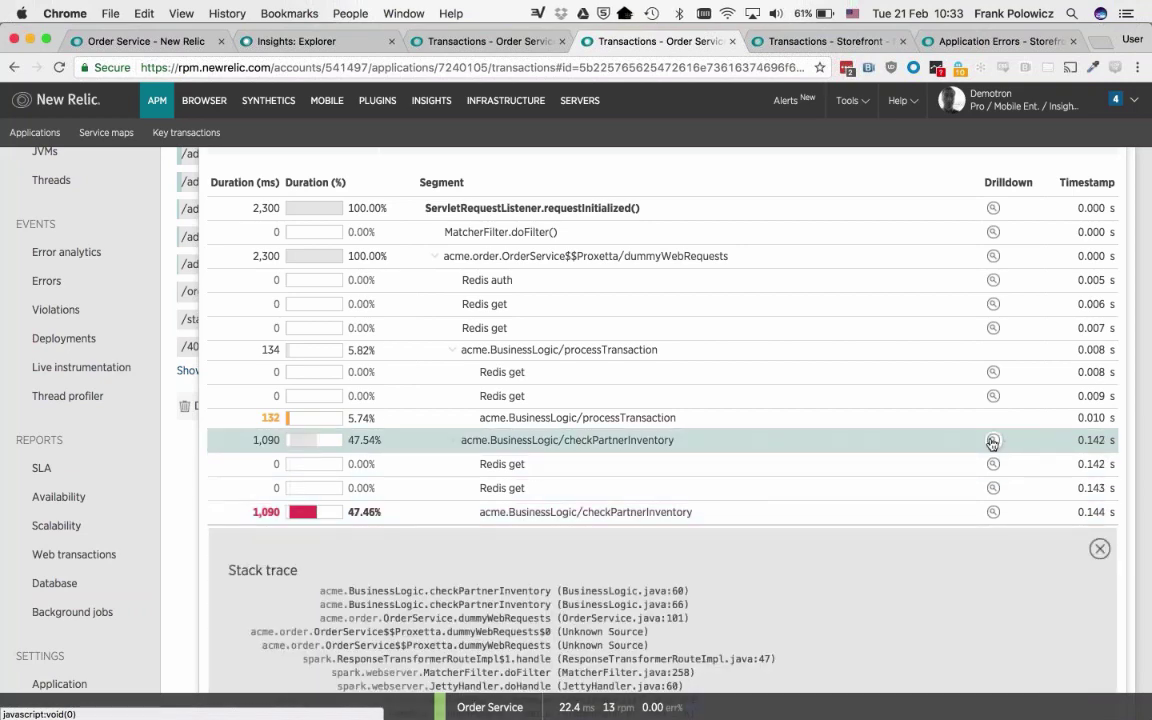
{"action": "left_click", "coordinate": [992, 441]}
{"action": "scroll", "coordinate": [806, 449], "scroll_direction": "down", "scroll_amount": 3}
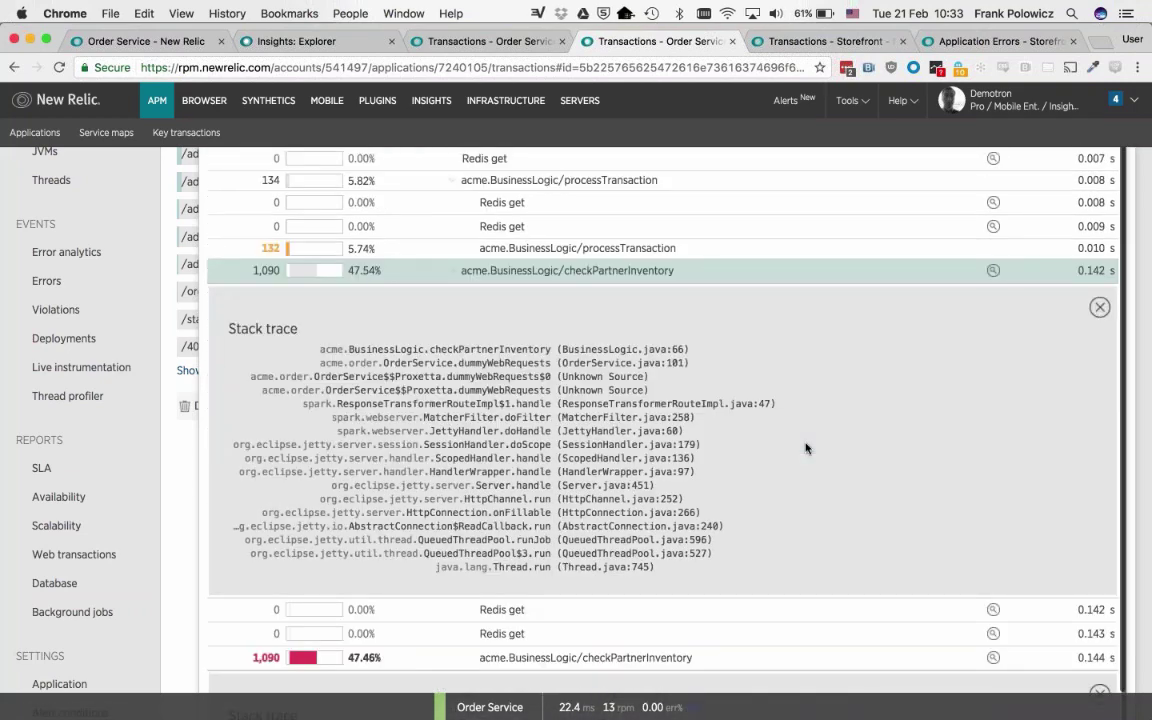
{"action": "scroll", "coordinate": [806, 449], "scroll_direction": "down", "scroll_amount": 6}
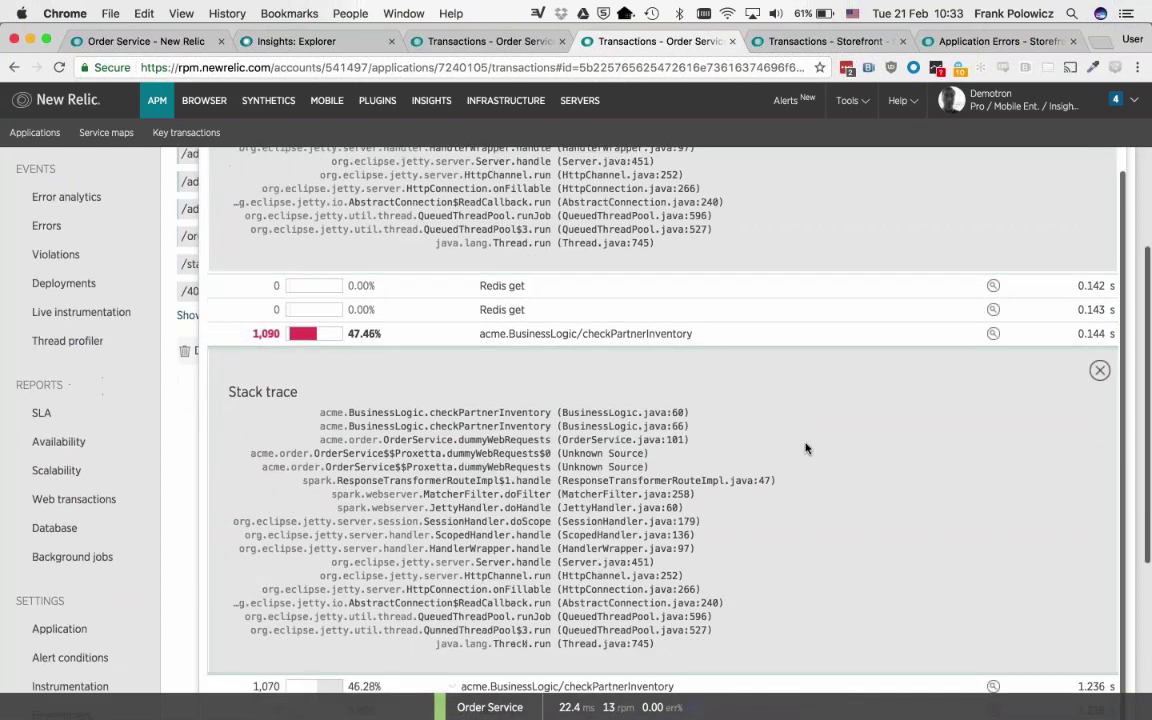
{"action": "scroll", "coordinate": [806, 449], "scroll_direction": "down", "scroll_amount": 3}
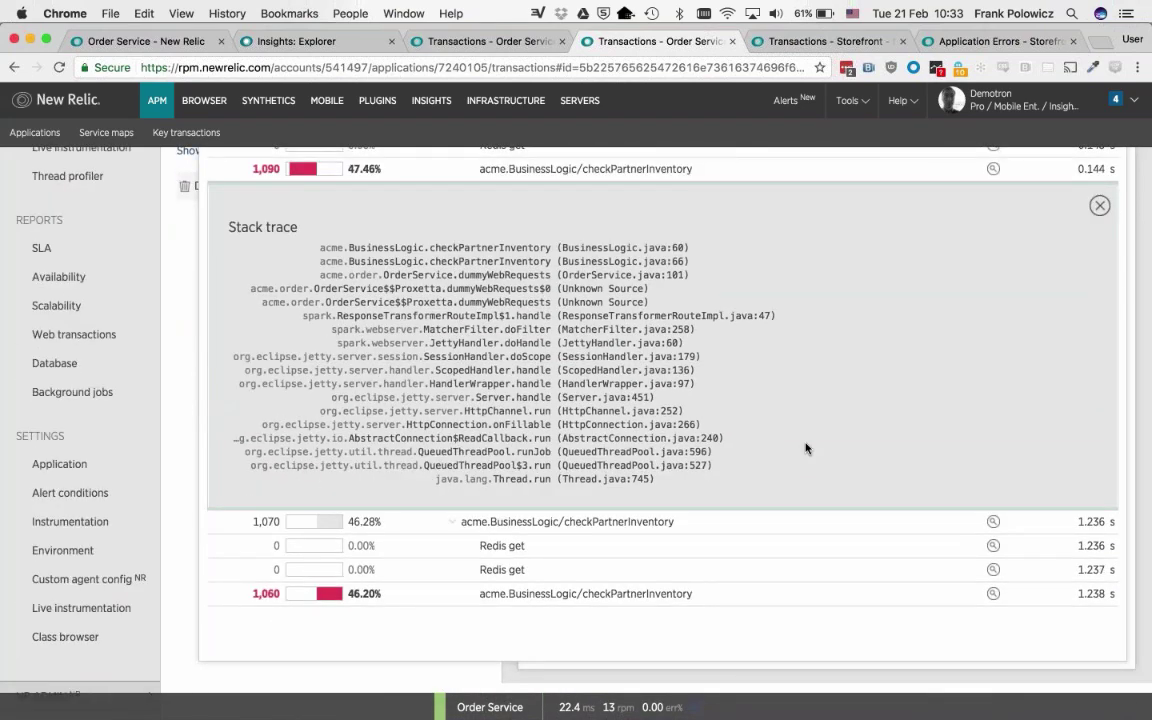
Track the yearly order report transaction as a key transaction named my_kt_test and open its overview.
{"action": "scroll", "coordinate": [806, 449], "scroll_direction": "up", "scroll_amount": 15}
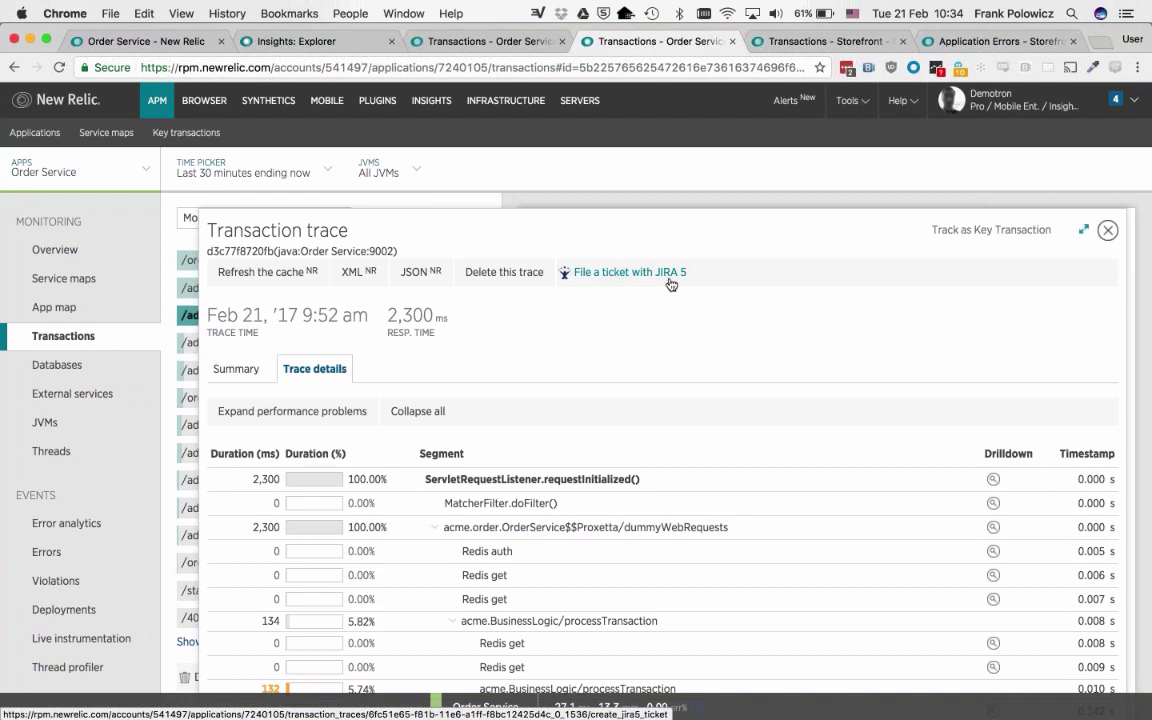
{"action": "left_click", "coordinate": [988, 232]}
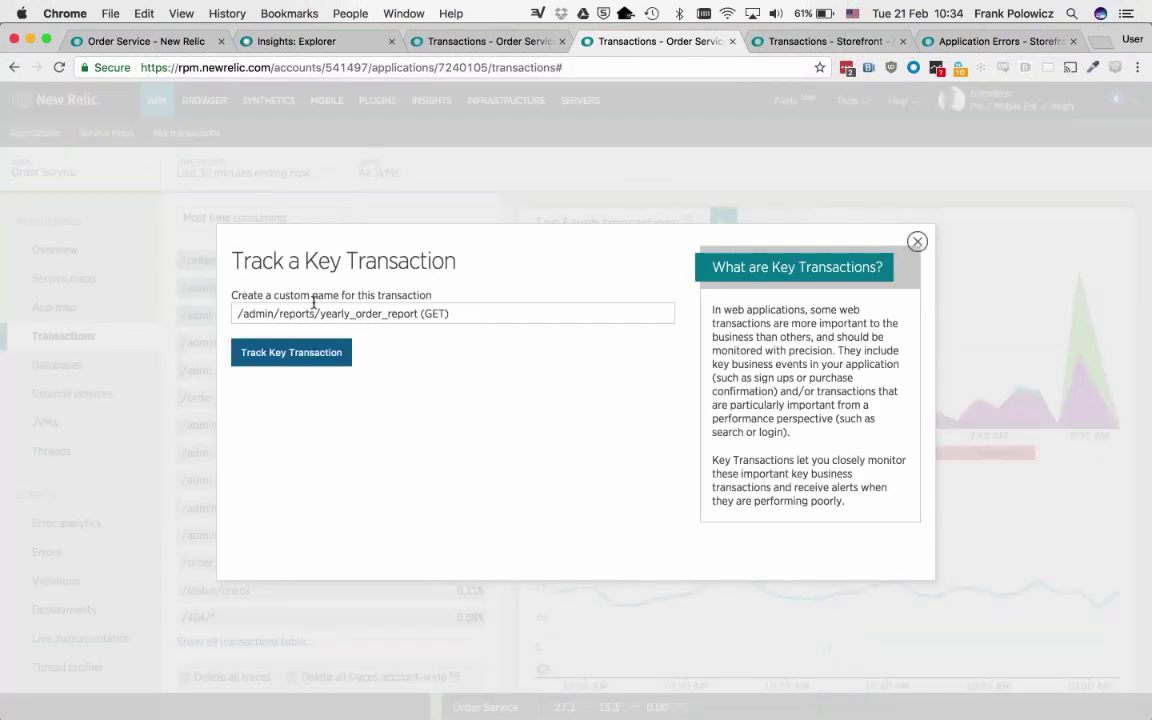
{"action": "triple_click", "coordinate": [483, 316]}
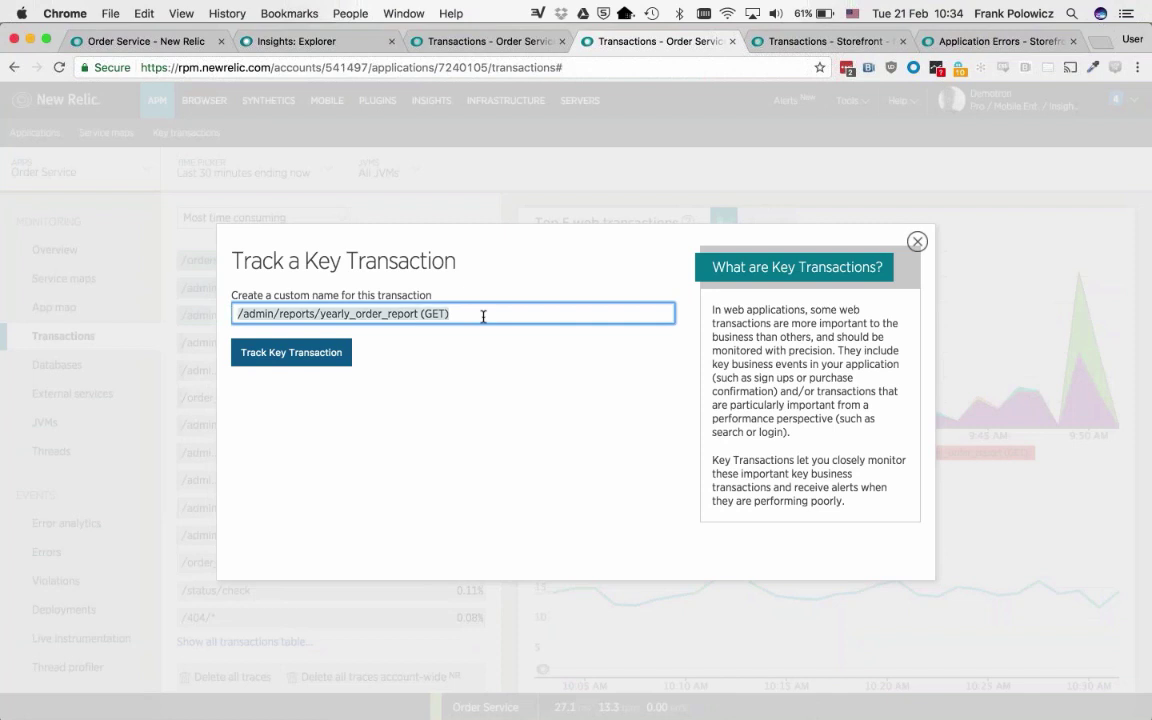
{"action": "type", "text": "_"}
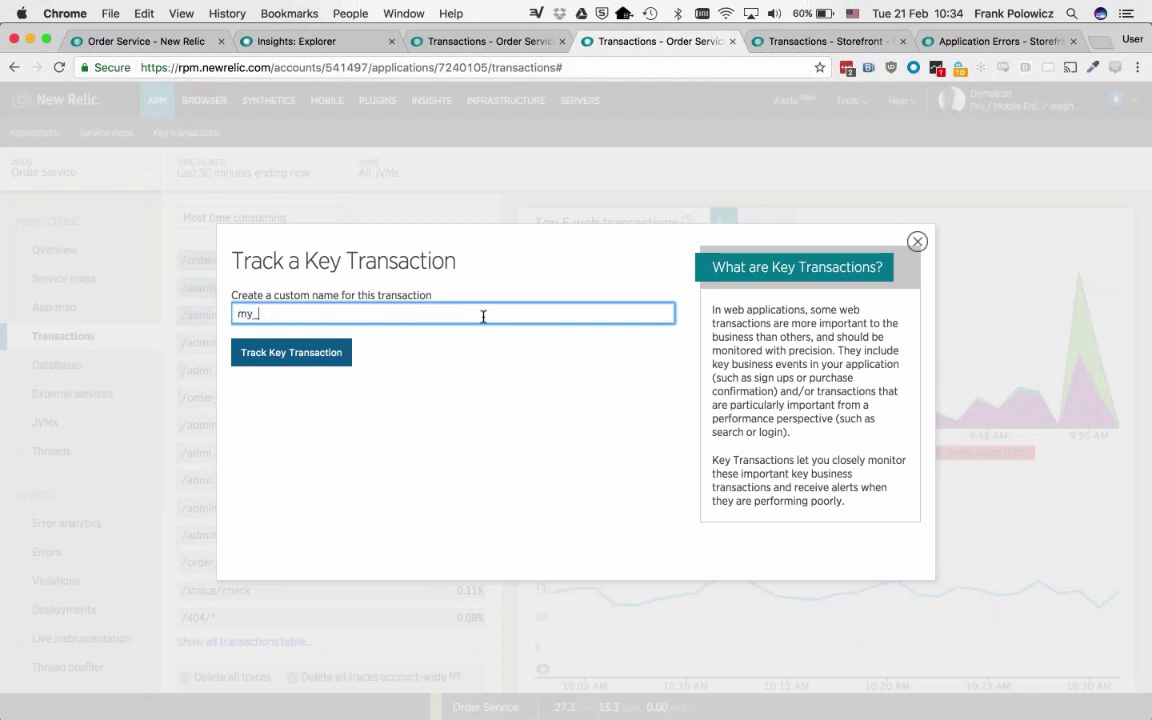
{"action": "type", "text": "kt_test"}
{"action": "left_click", "coordinate": [334, 358]}
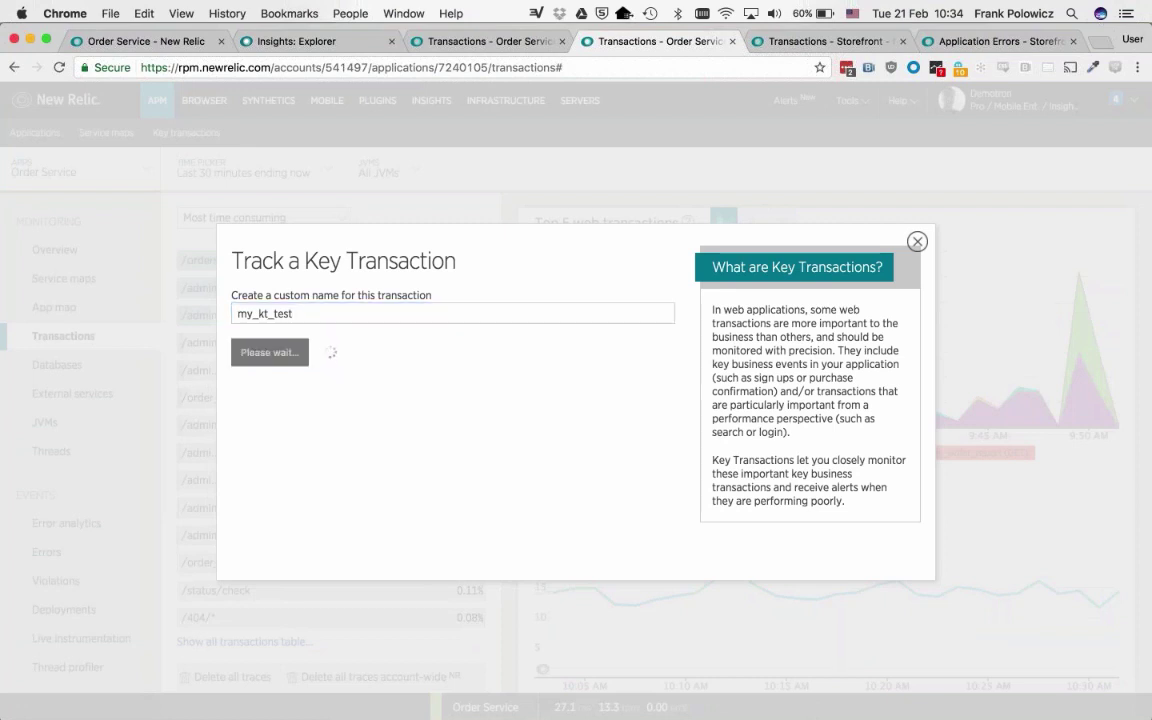
{"action": "left_click", "coordinate": [268, 424]}
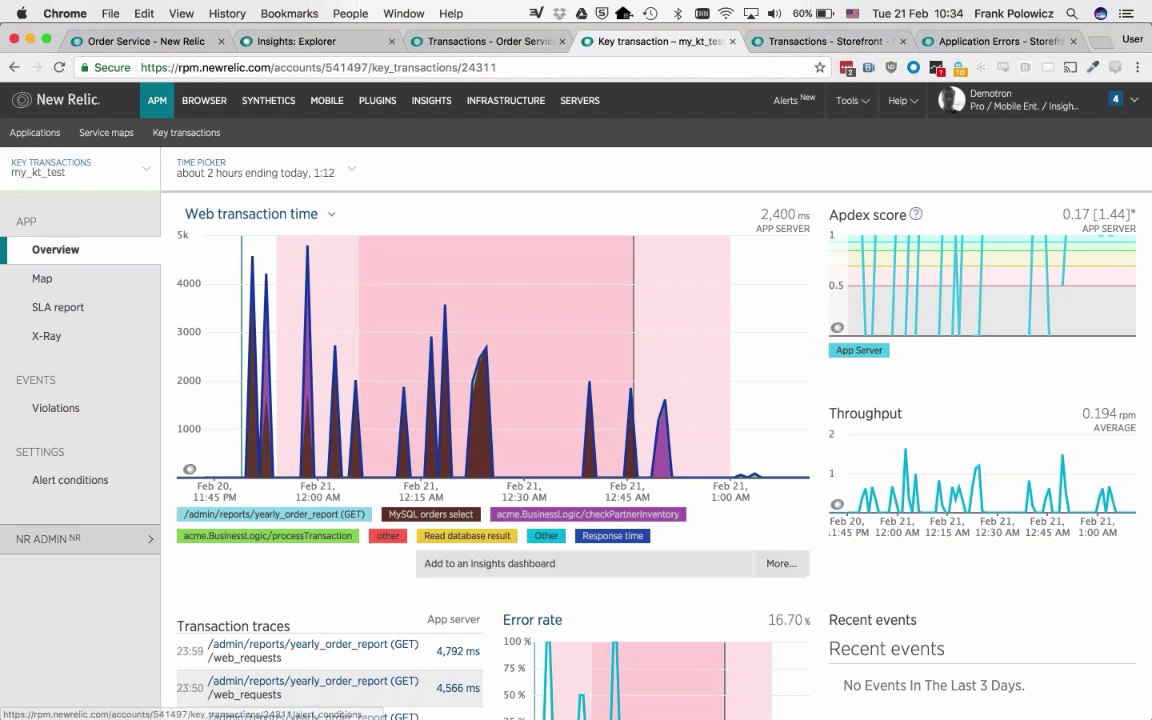
Review the my_kt_test key transaction's overview charts, X-Ray page and weekly SLA report.
{"action": "scroll", "coordinate": [290, 520], "scroll_direction": "down", "scroll_amount": 3}
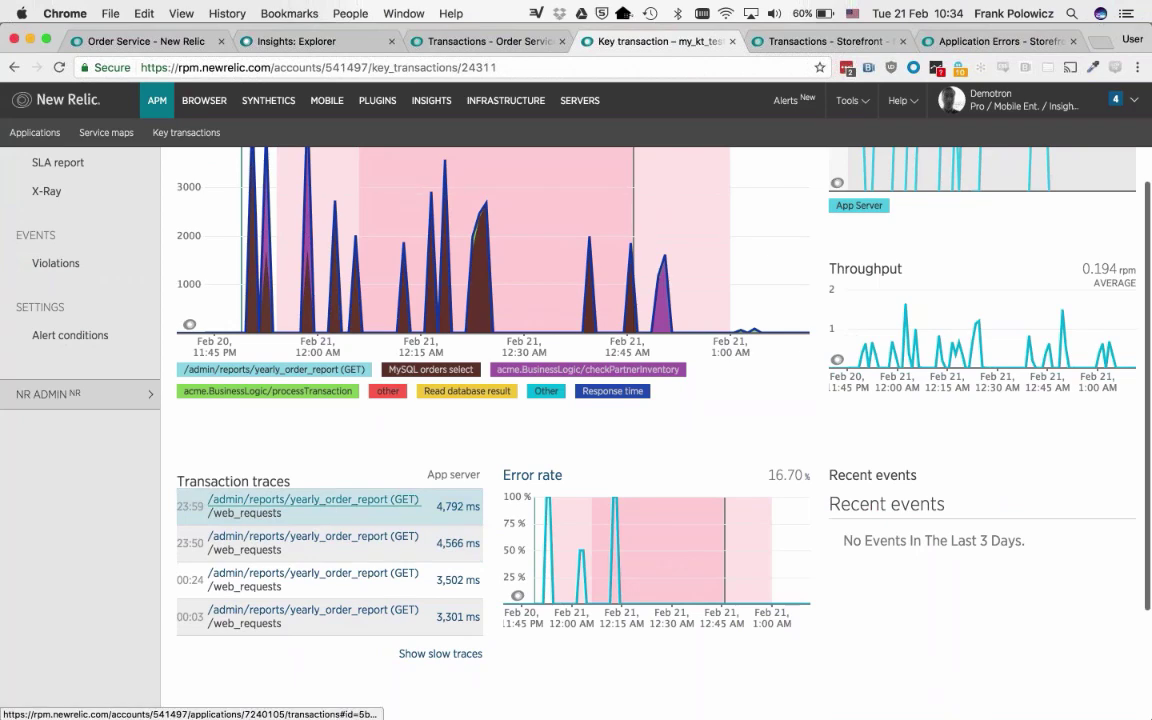
{"action": "scroll", "coordinate": [605, 555], "scroll_direction": "up", "scroll_amount": 2}
{"action": "scroll", "coordinate": [633, 300], "scroll_direction": "up", "scroll_amount": 1}
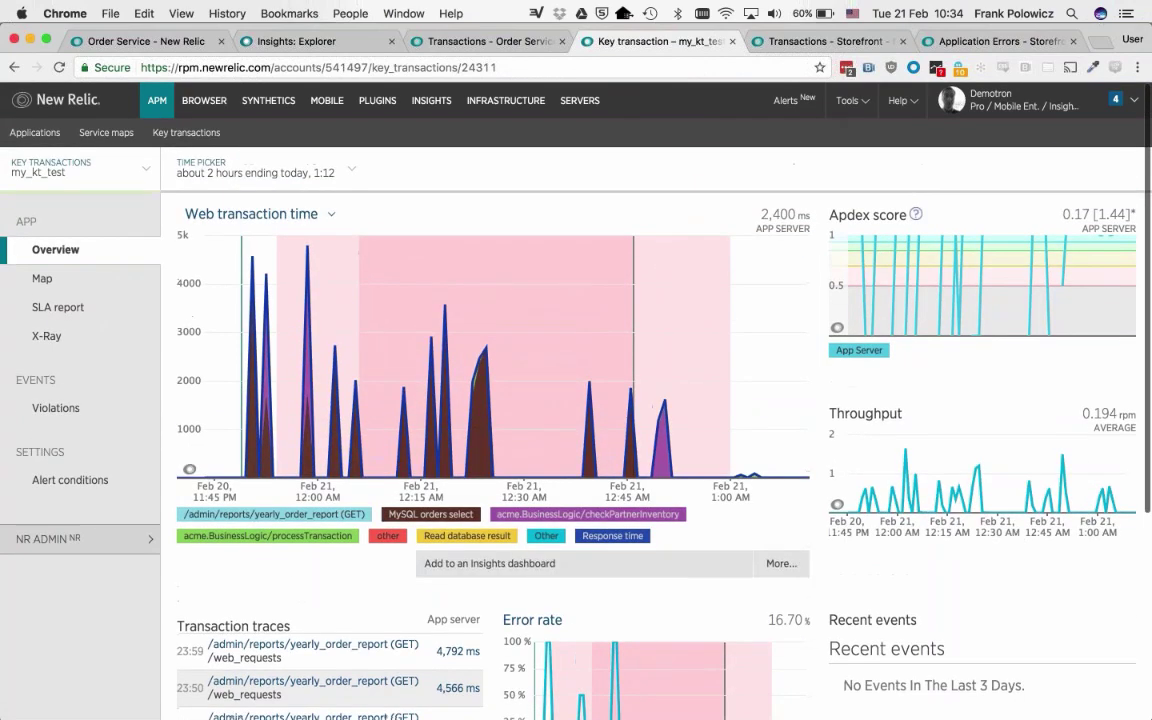
{"action": "left_click", "coordinate": [58, 336]}
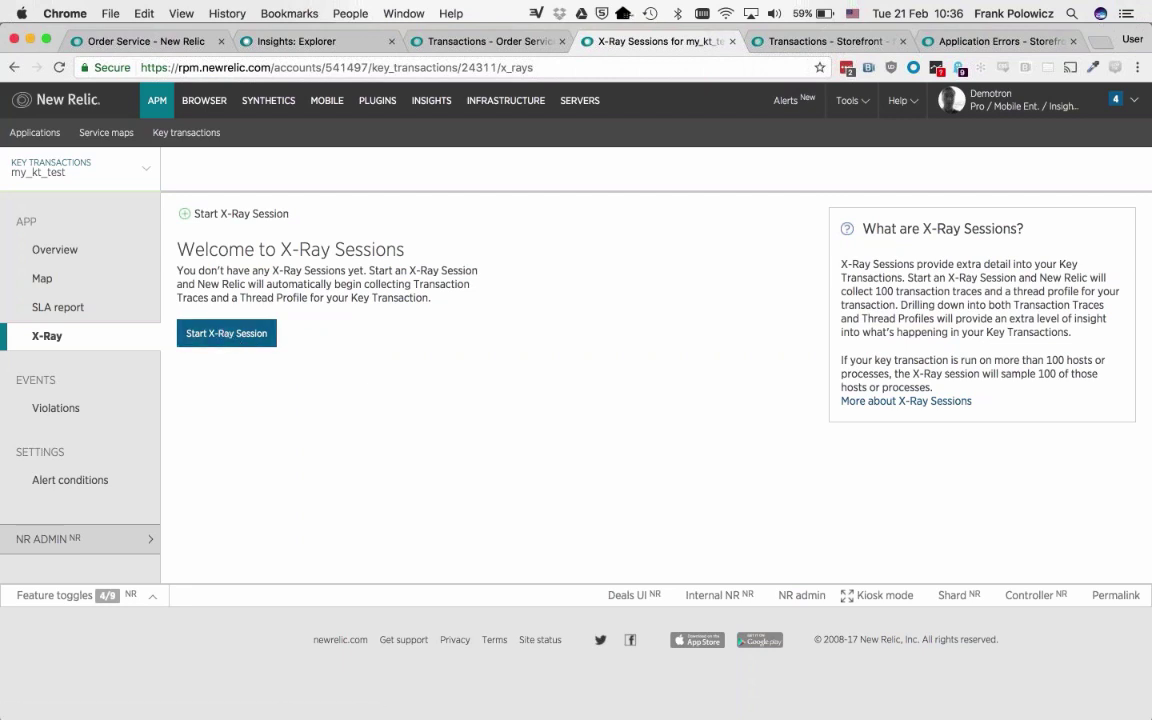
{"action": "left_click", "coordinate": [80, 310]}
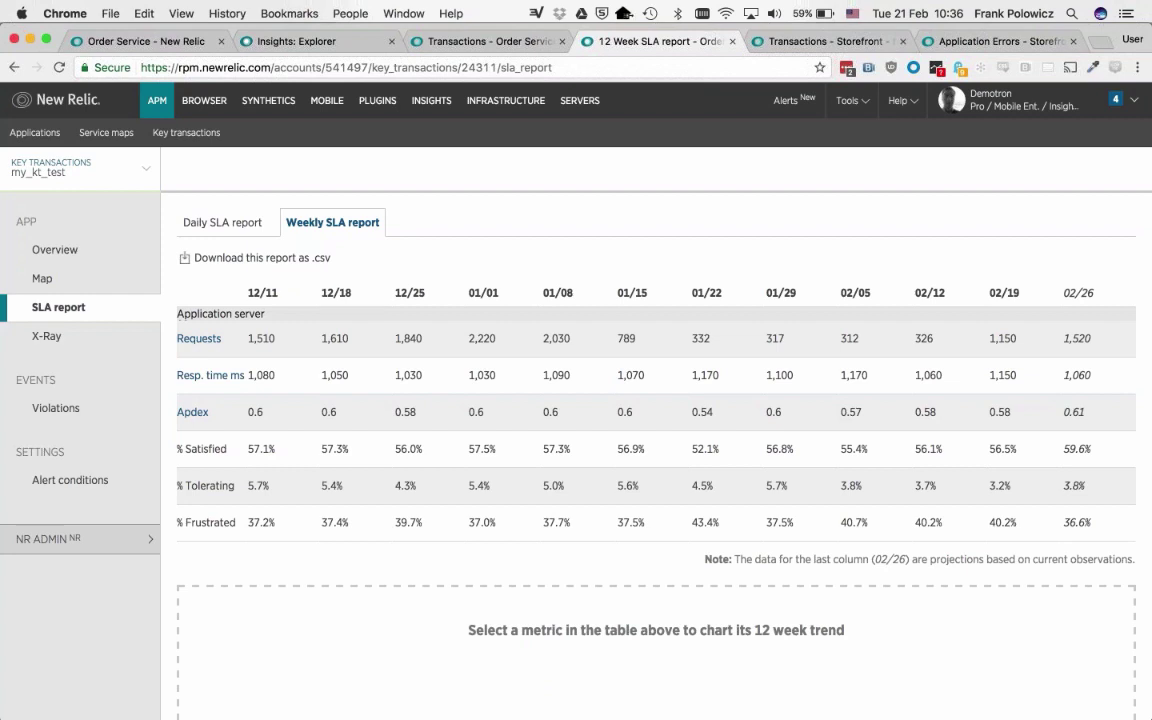
Go from the key transaction's alert conditions to managing alert policies, and open the presenter's demo policy.
{"action": "left_click", "coordinate": [84, 484]}
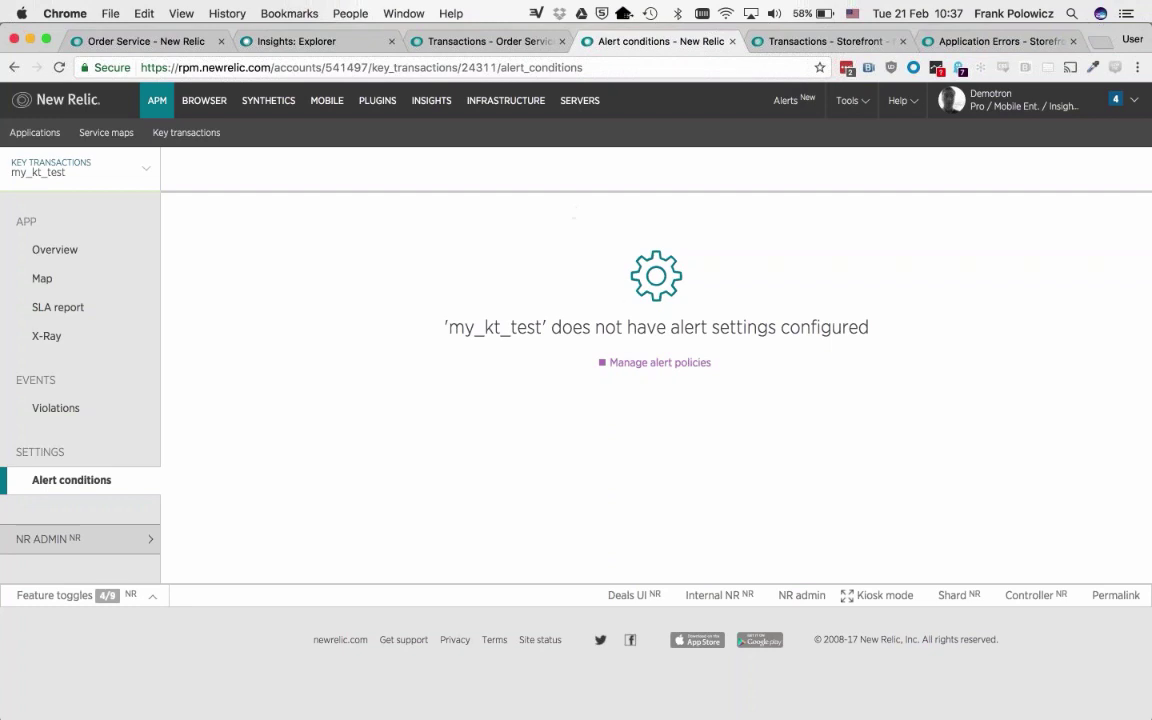
{"action": "left_click", "coordinate": [655, 362]}
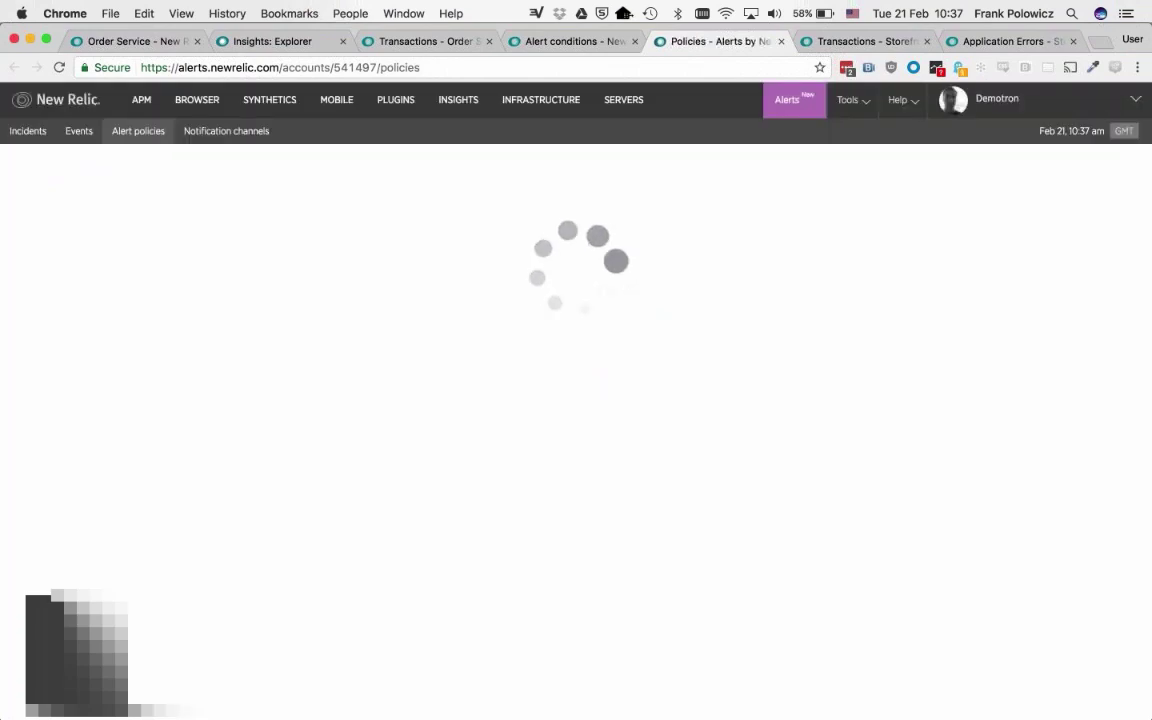
{"action": "left_click", "coordinate": [70, 481]}
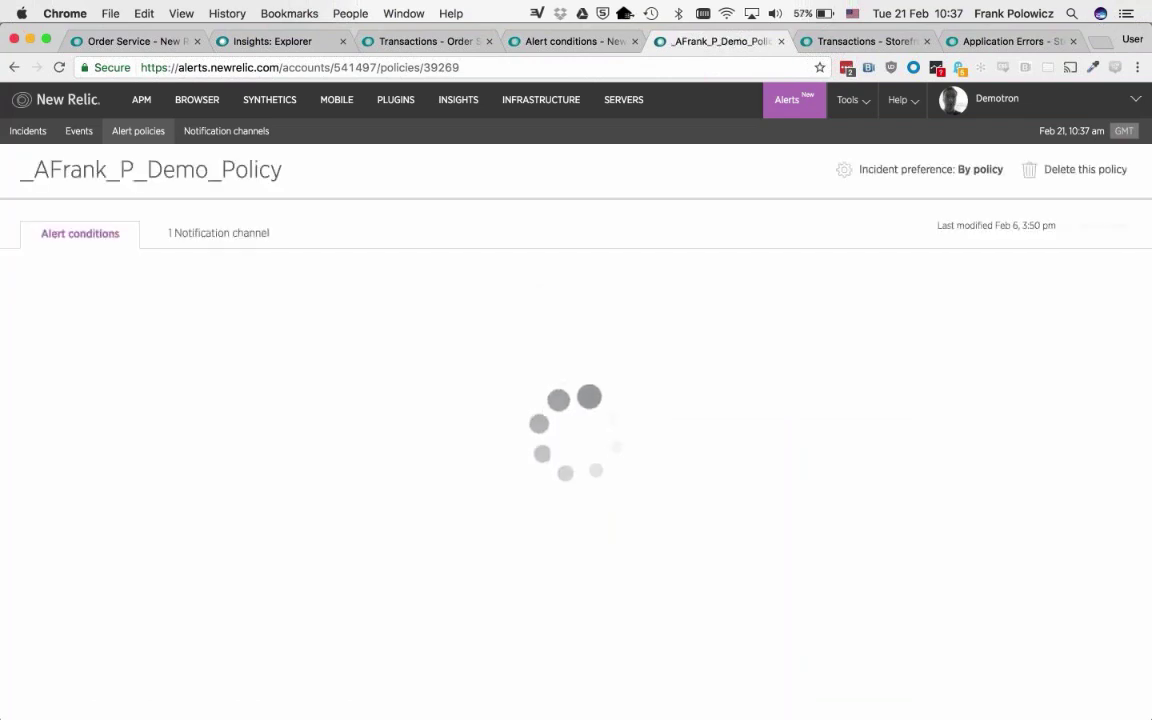
Start a new APM condition of type Key transaction metric, select my_kt_test as its entity and proceed to defining thresholds.
{"action": "left_click", "coordinate": [593, 521]}
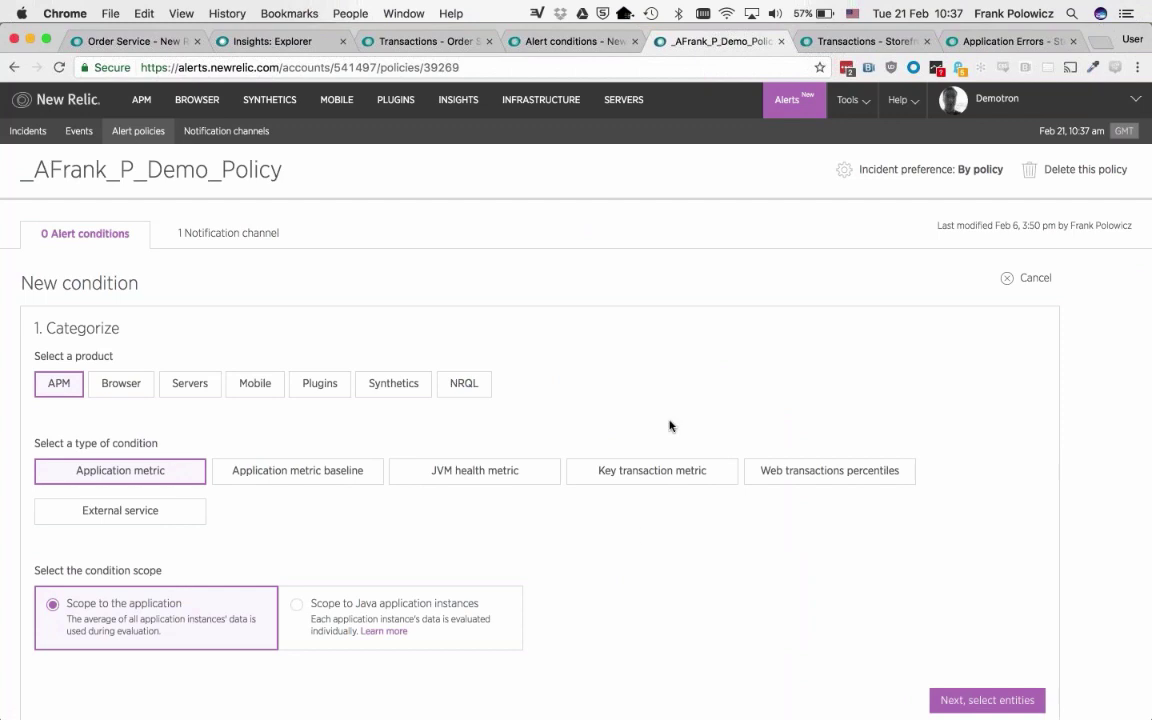
{"action": "left_click", "coordinate": [636, 471]}
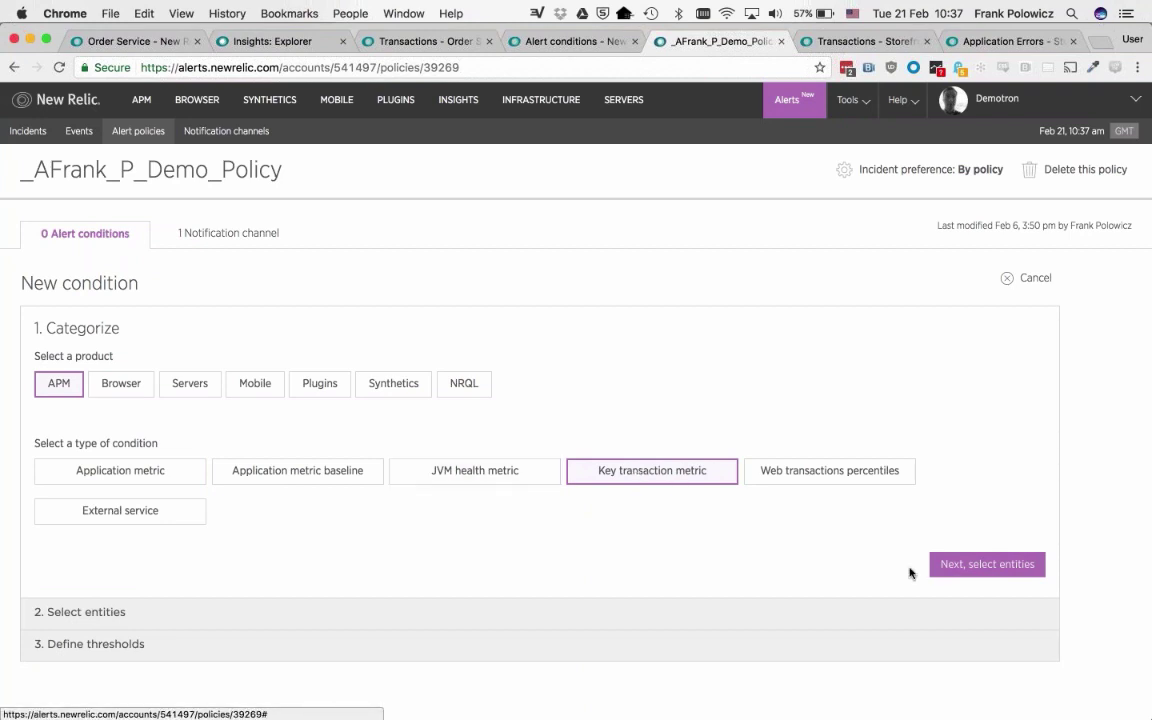
{"action": "left_click", "coordinate": [972, 566]}
{"action": "scroll", "coordinate": [488, 528], "scroll_direction": "down", "scroll_amount": 3}
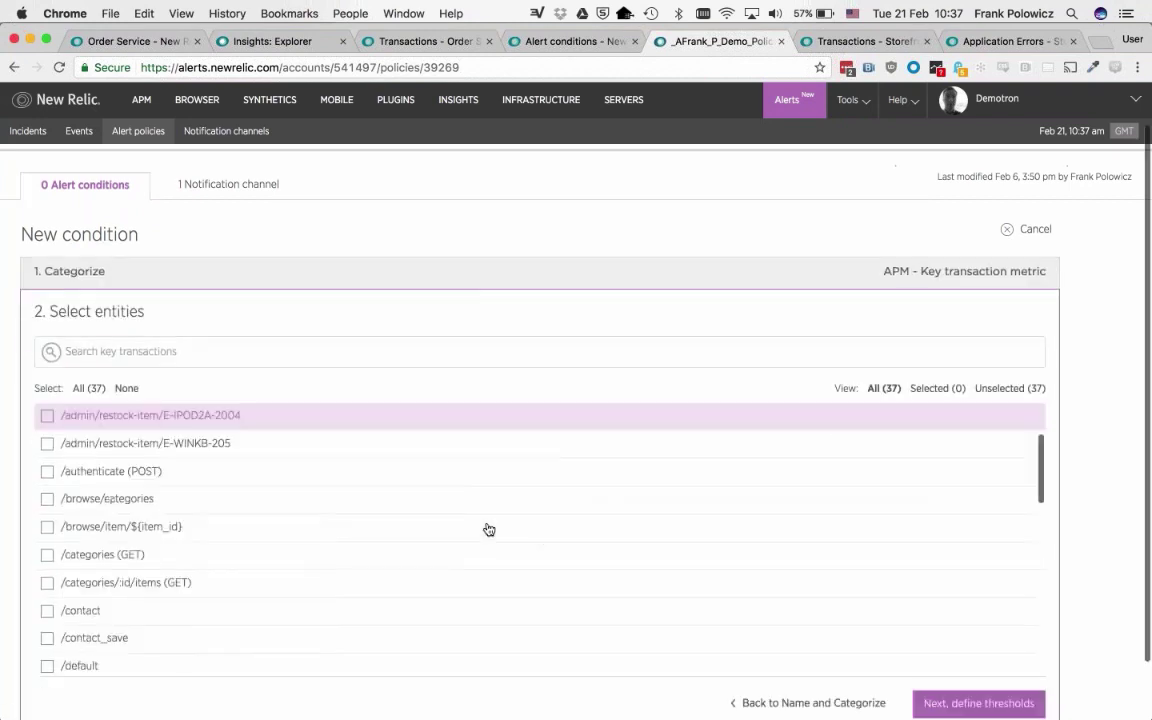
{"action": "scroll", "coordinate": [488, 528], "scroll_direction": "up", "scroll_amount": 2}
{"action": "scroll", "coordinate": [488, 528], "scroll_direction": "down", "scroll_amount": 8}
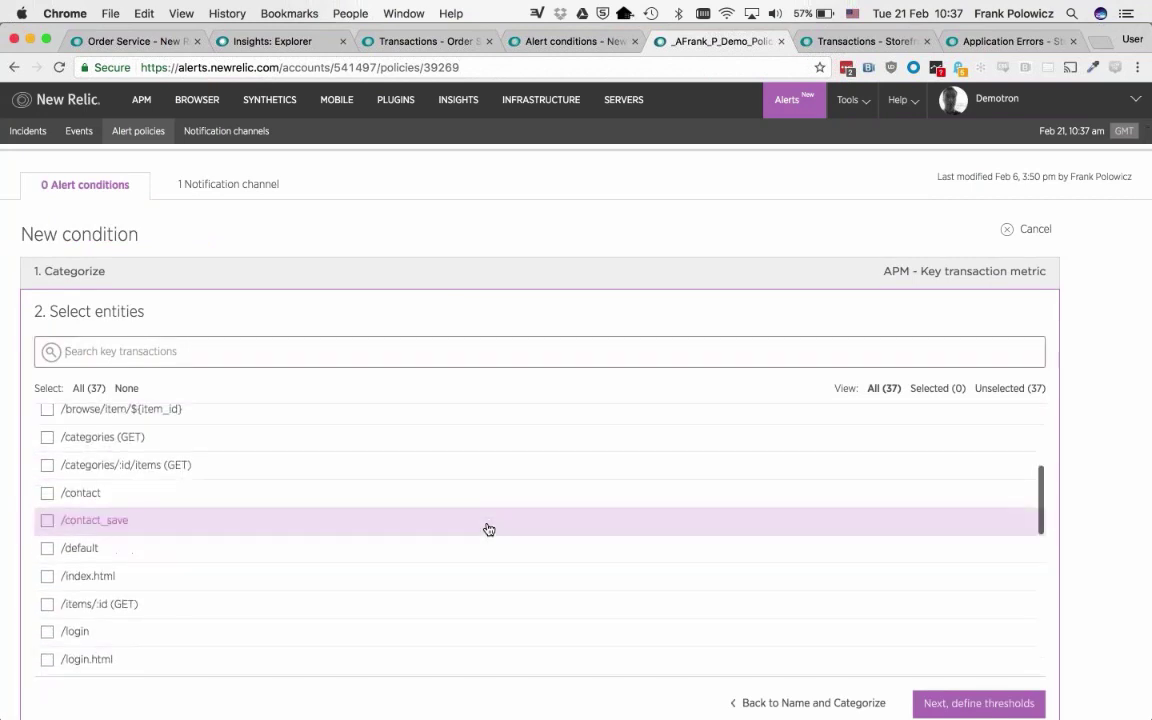
{"action": "scroll", "coordinate": [488, 528], "scroll_direction": "down", "scroll_amount": 10}
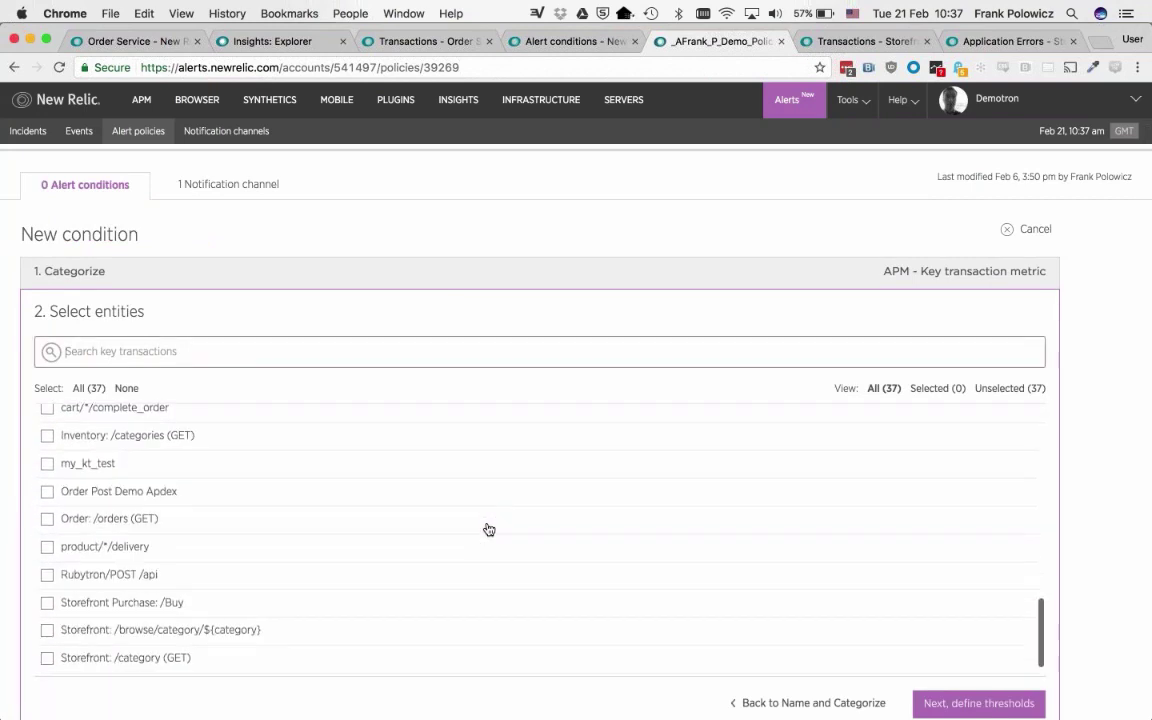
{"action": "left_click", "coordinate": [85, 463]}
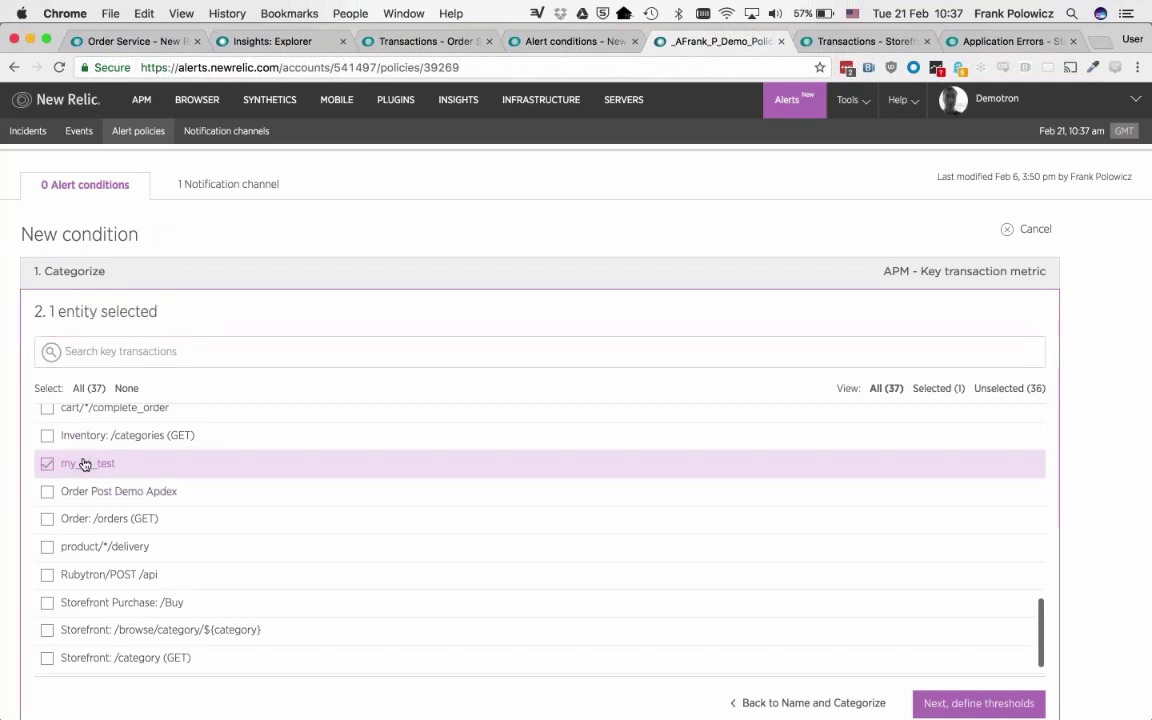
{"action": "left_click", "coordinate": [985, 703]}
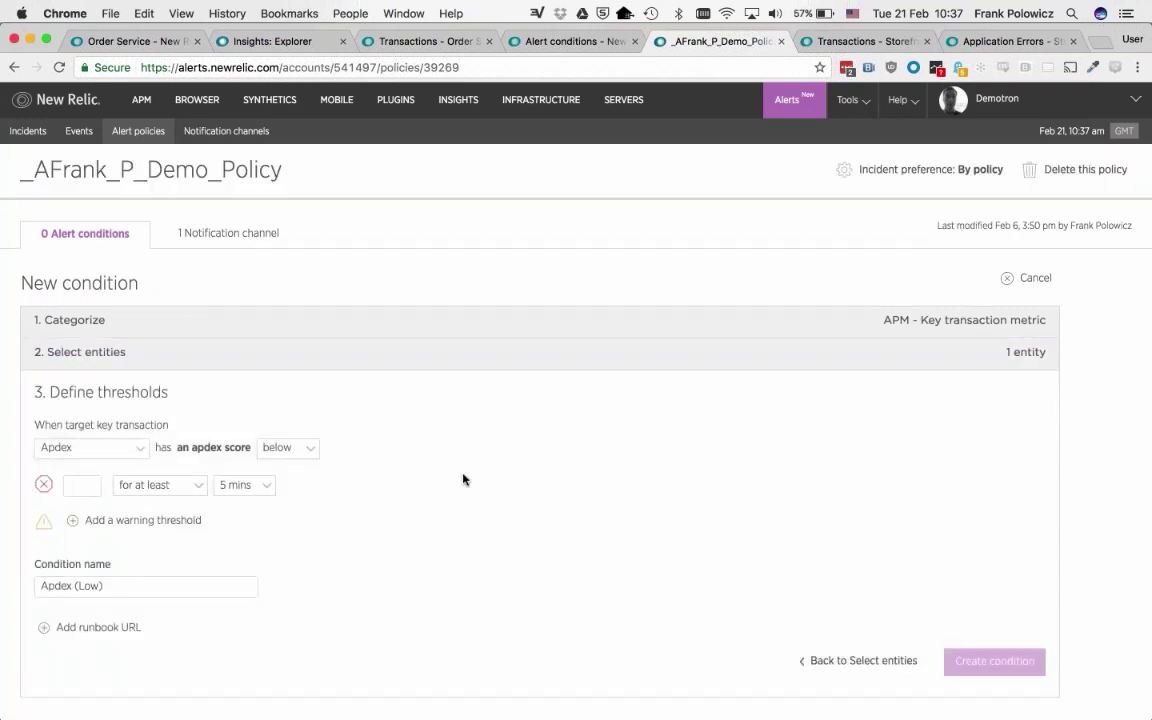
Check which metrics the key transaction threshold offers, cancel the new condition and close the policy page.
{"action": "left_click", "coordinate": [90, 447]}
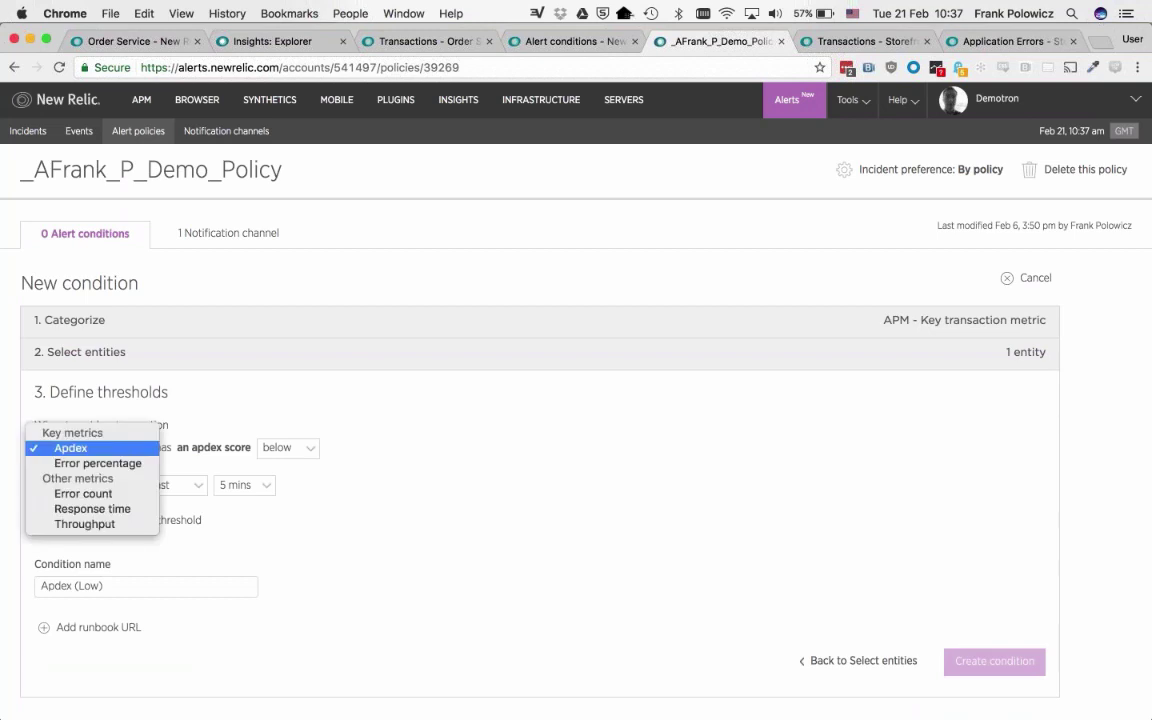
{"action": "left_click", "coordinate": [521, 524]}
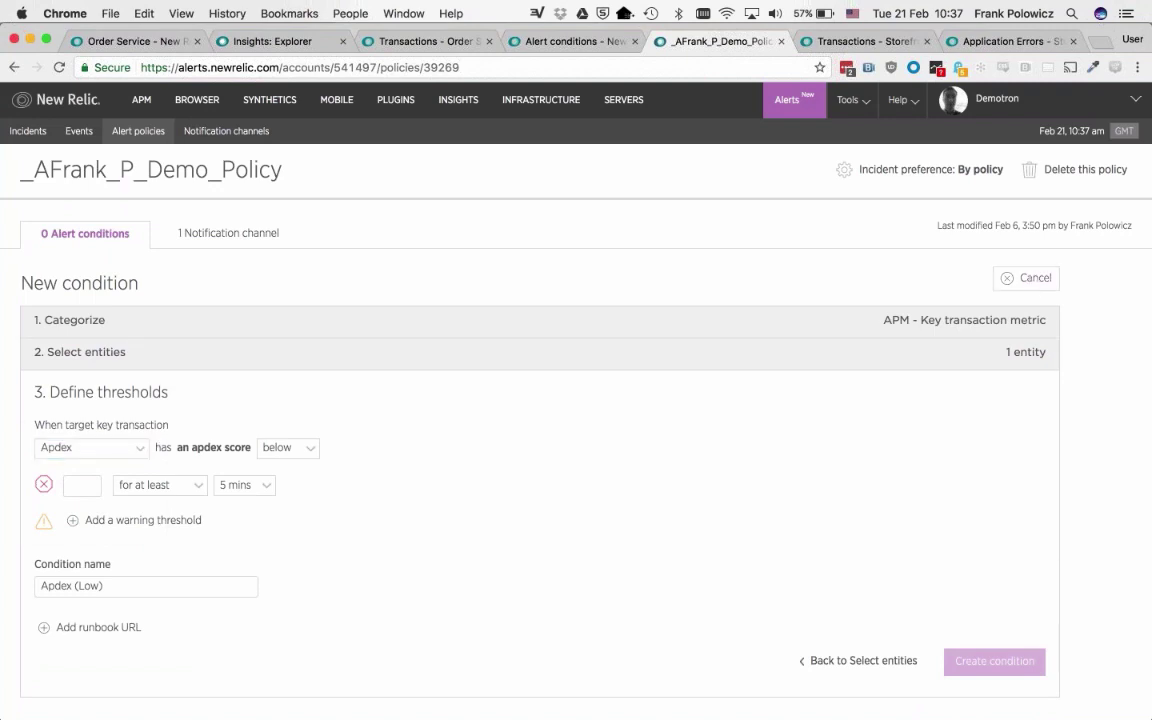
{"action": "left_click", "coordinate": [1030, 278]}
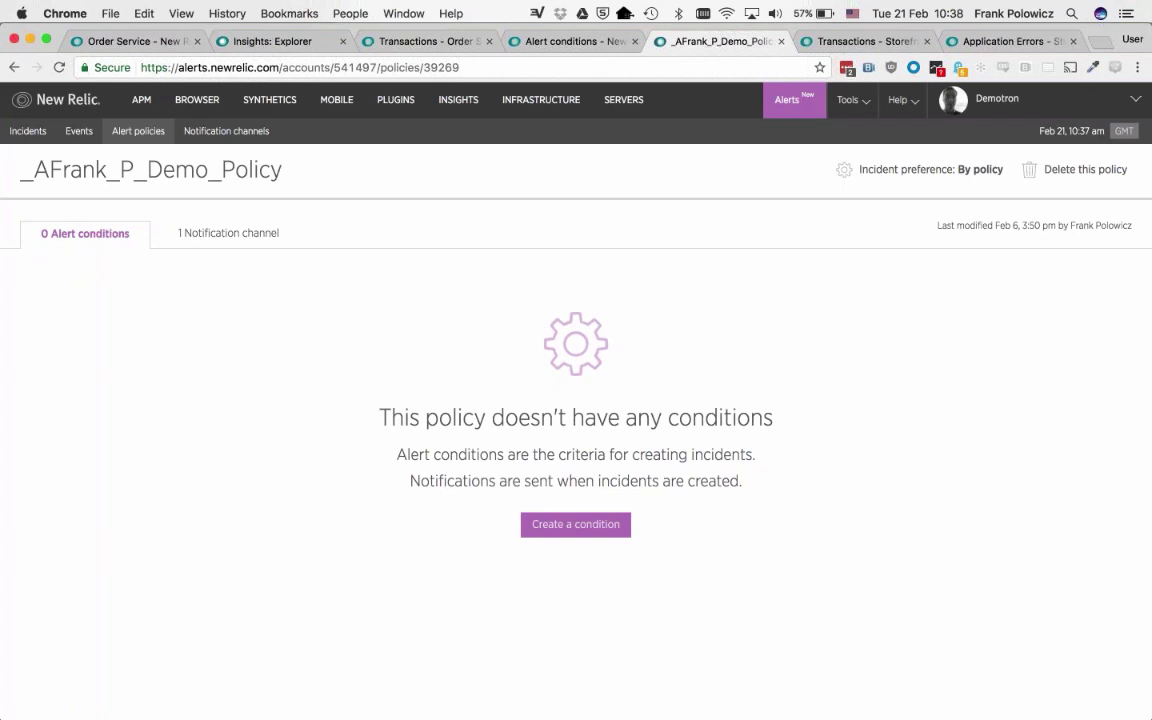
{"action": "key", "text": "super+w"}
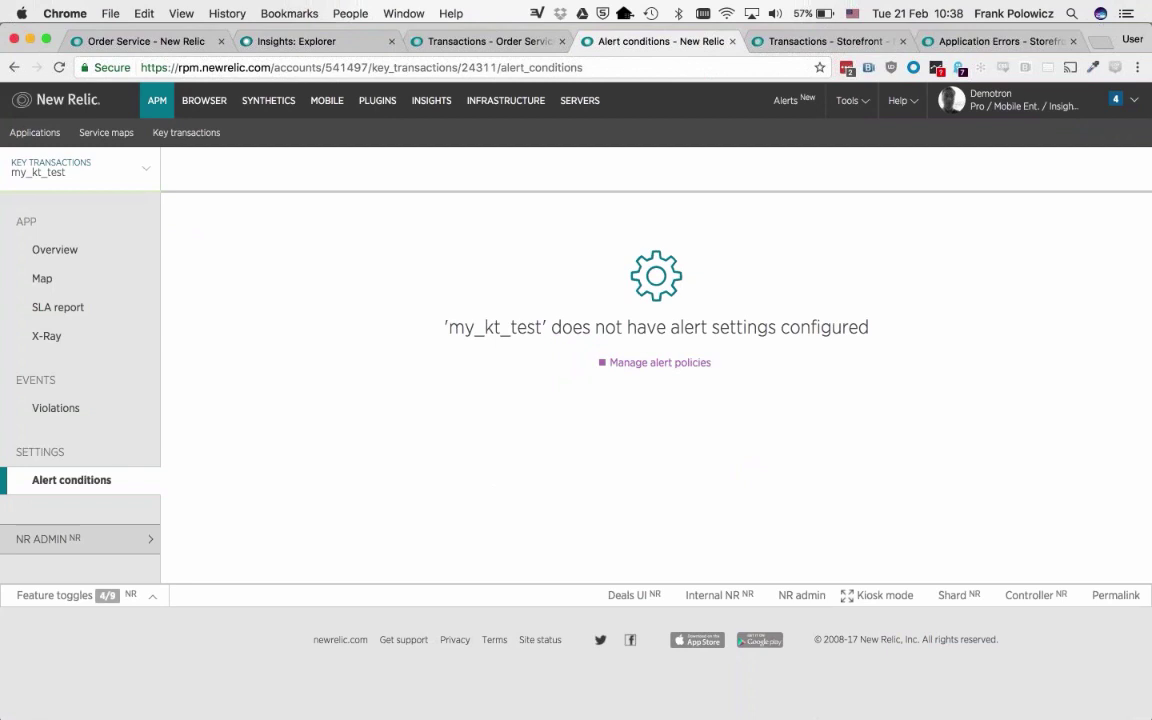
Check the Agenda slide in Keynote, switch back to Chrome and open Error analytics for the Order Service.
{"action": "key", "text": "super+Tab"}
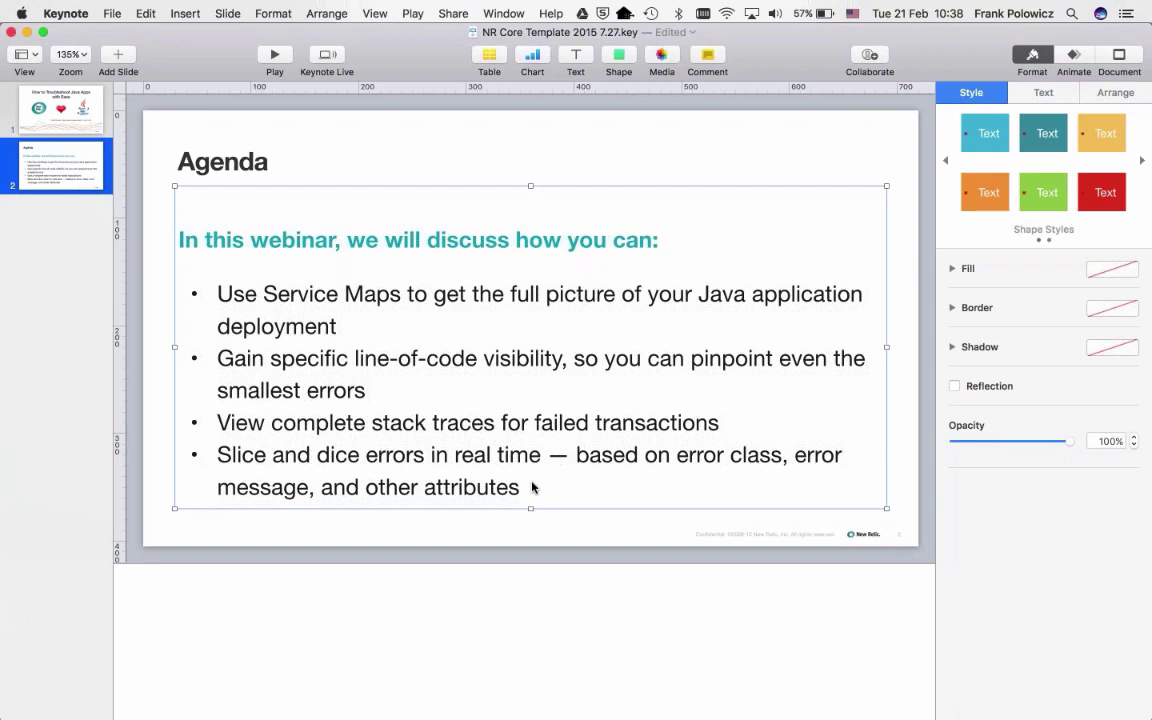
{"action": "key", "text": "super+Tab"}
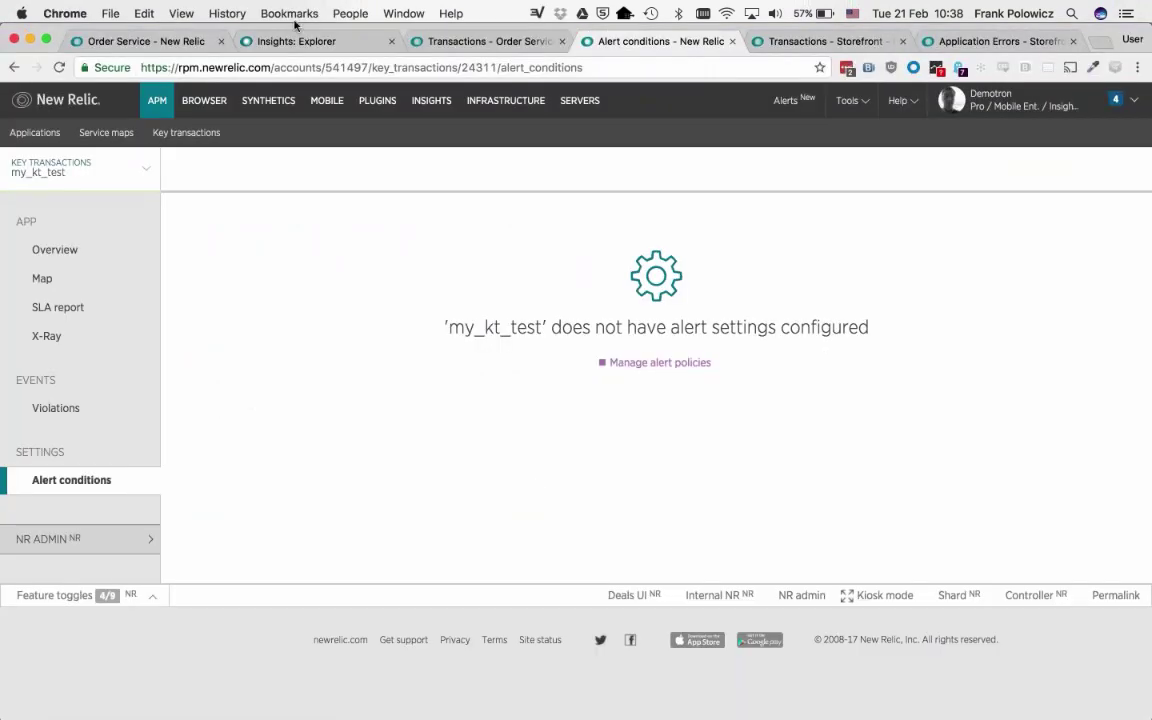
{"action": "left_click", "coordinate": [490, 41]}
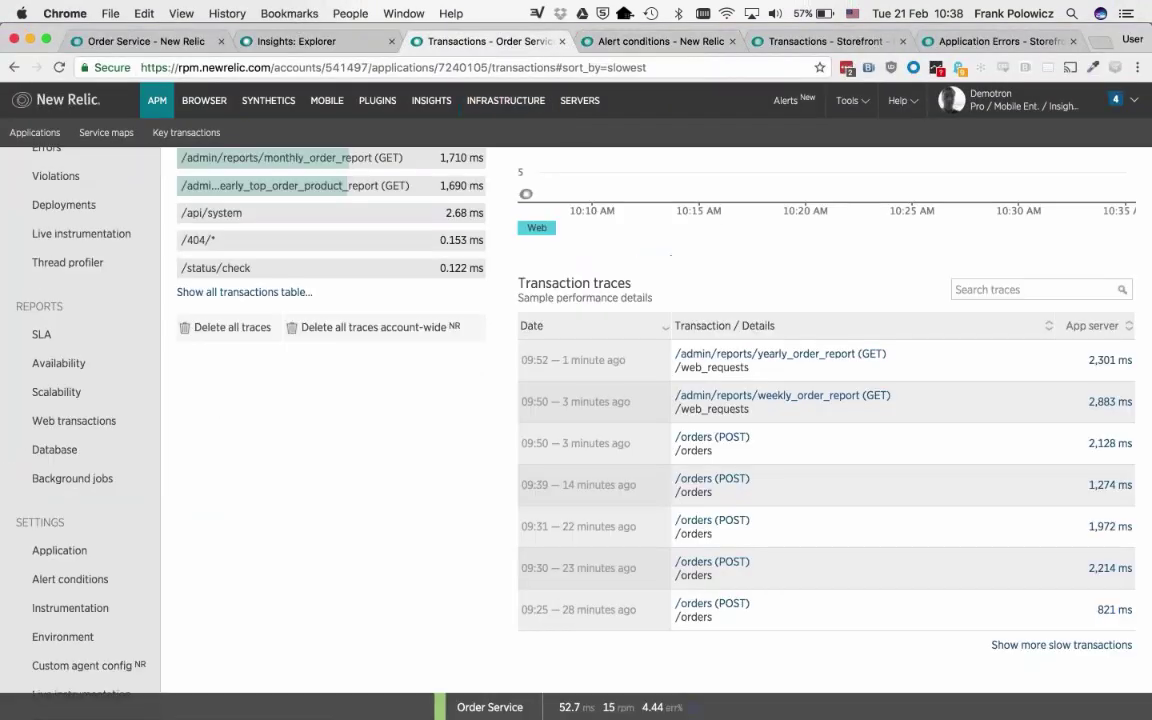
{"action": "scroll", "coordinate": [72, 468], "scroll_direction": "up", "scroll_amount": 5}
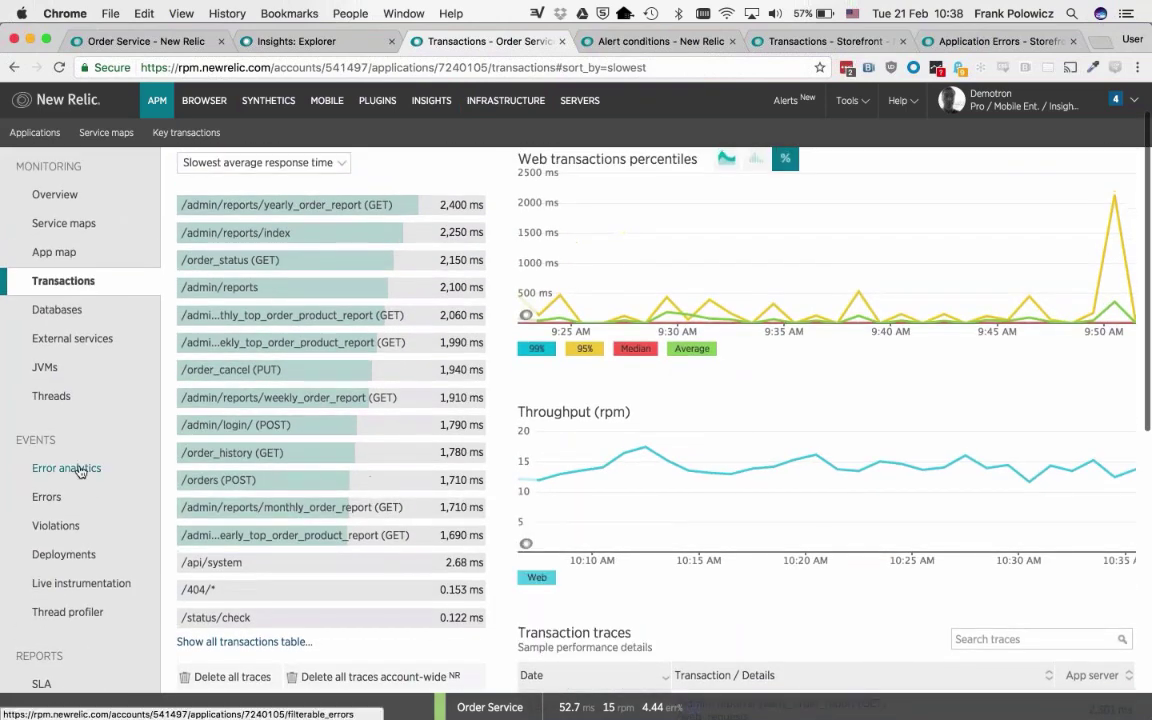
{"action": "left_click", "coordinate": [72, 468]}
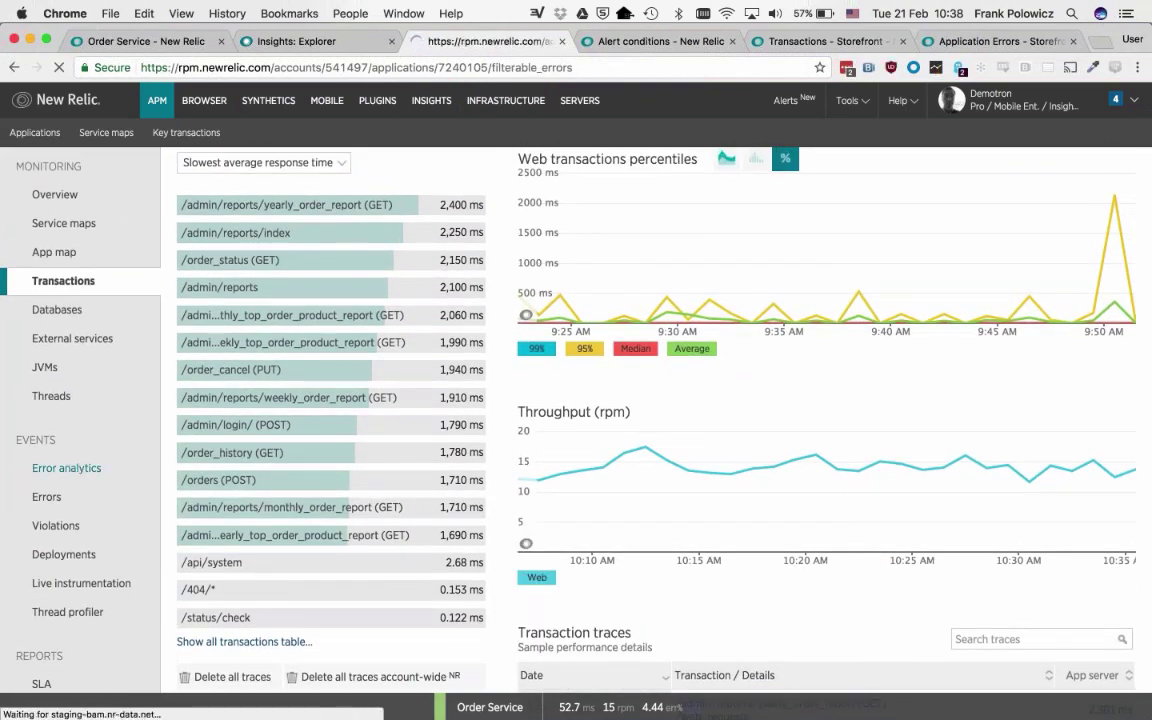
Close the my_kt_test alert conditions page and return to the Order Service's error analytics.
{"action": "left_click", "coordinate": [669, 42]}
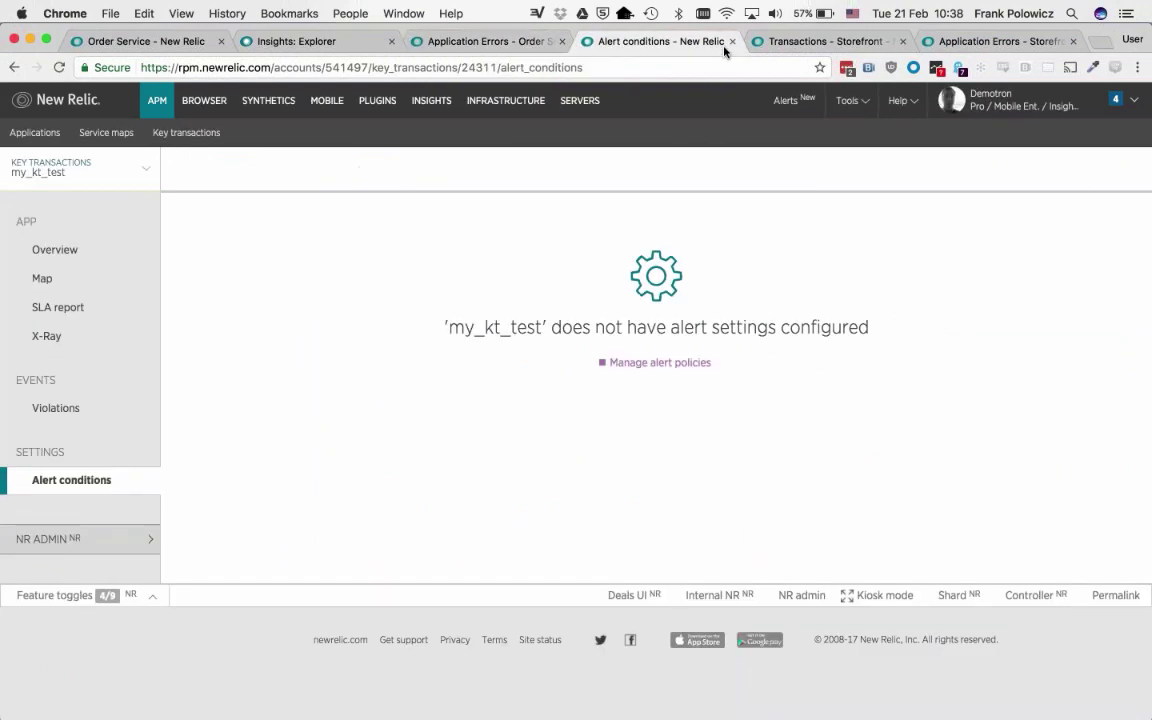
{"action": "left_click", "coordinate": [732, 42]}
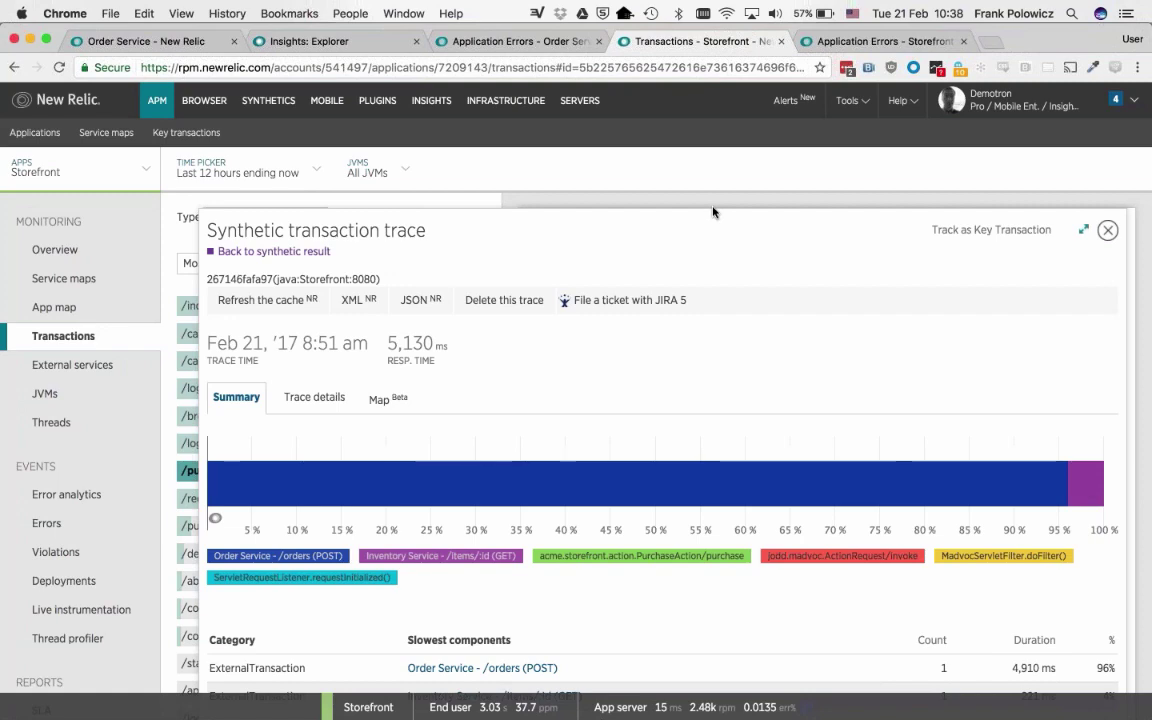
{"action": "left_click", "coordinate": [502, 43]}
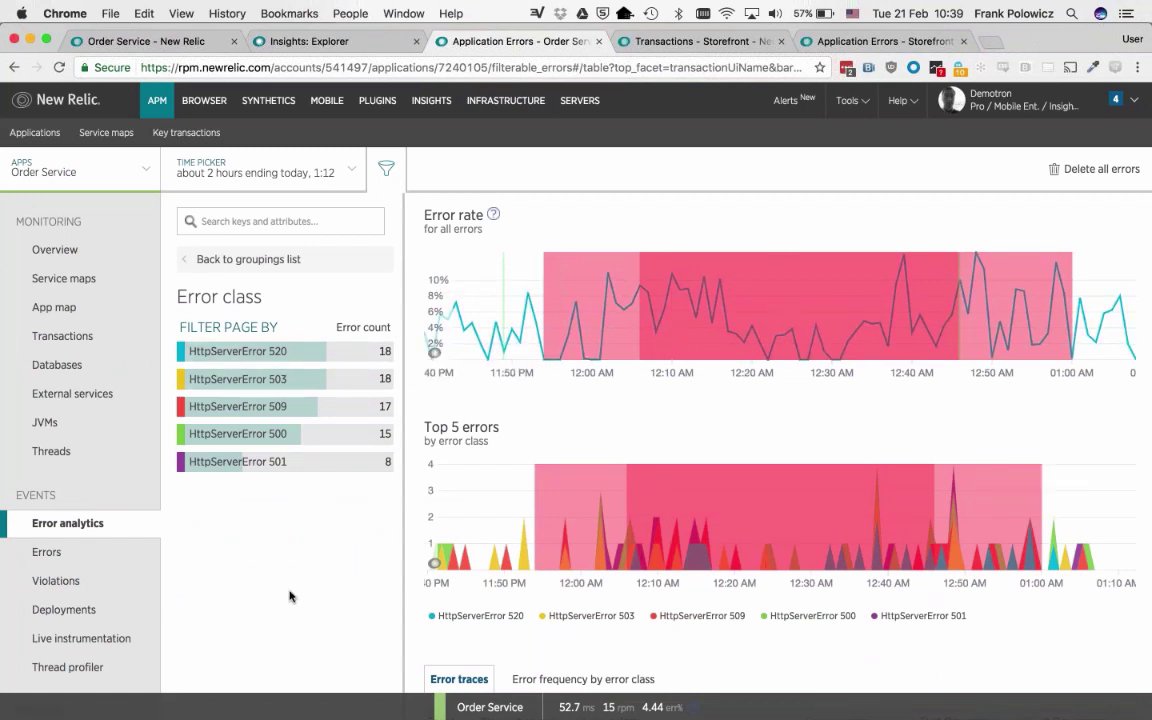
Open the /orders (POST) HttpServerError 509 error trace, examine its attributes including the username, and return to the error list.
{"action": "scroll", "coordinate": [290, 597], "scroll_direction": "down", "scroll_amount": 3}
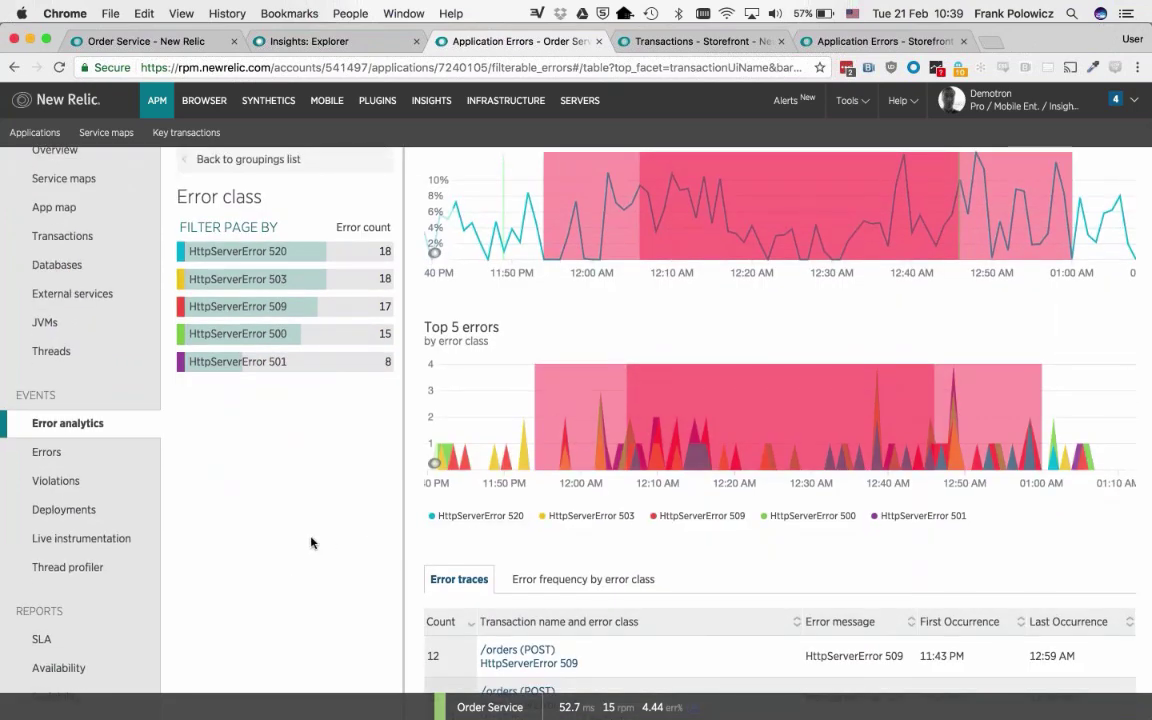
{"action": "scroll", "coordinate": [311, 543], "scroll_direction": "down", "scroll_amount": 10}
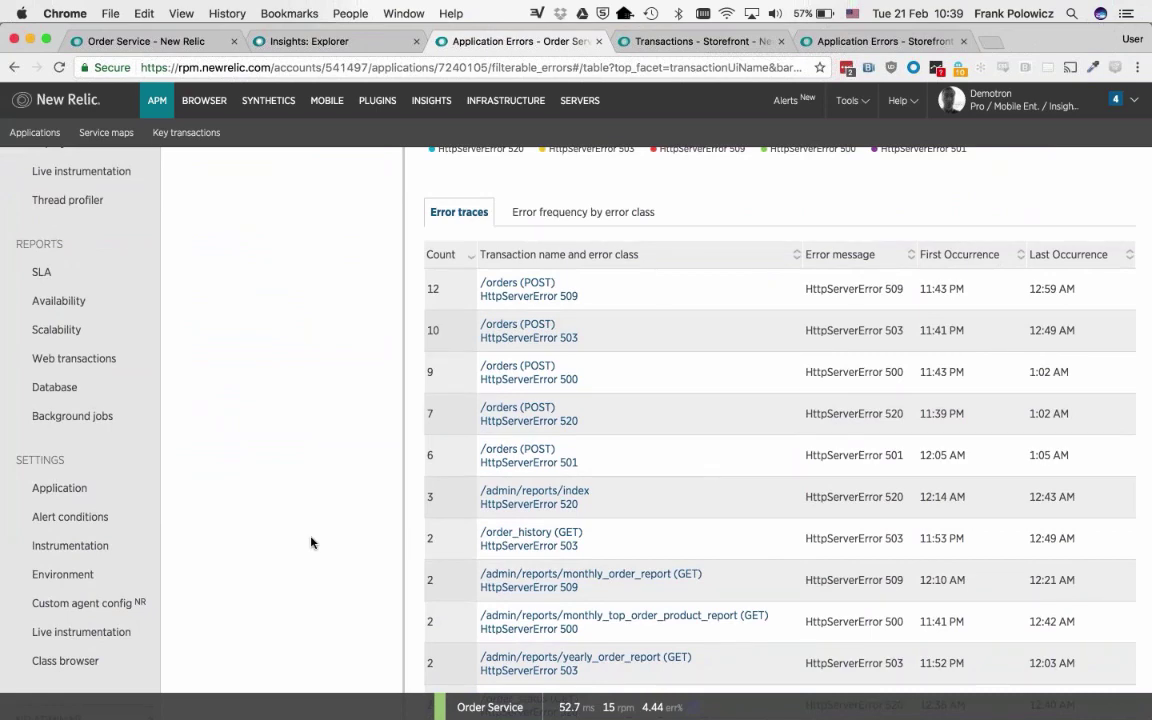
{"action": "left_click", "coordinate": [520, 289]}
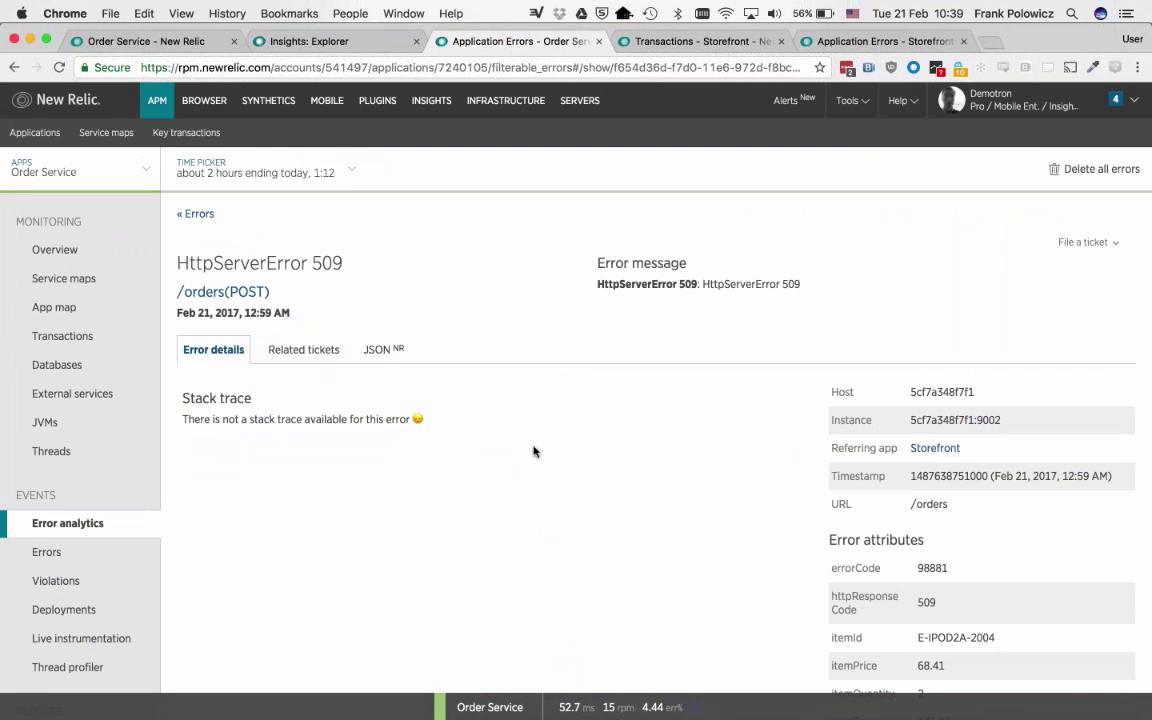
{"action": "scroll", "coordinate": [533, 451], "scroll_direction": "down", "scroll_amount": 10}
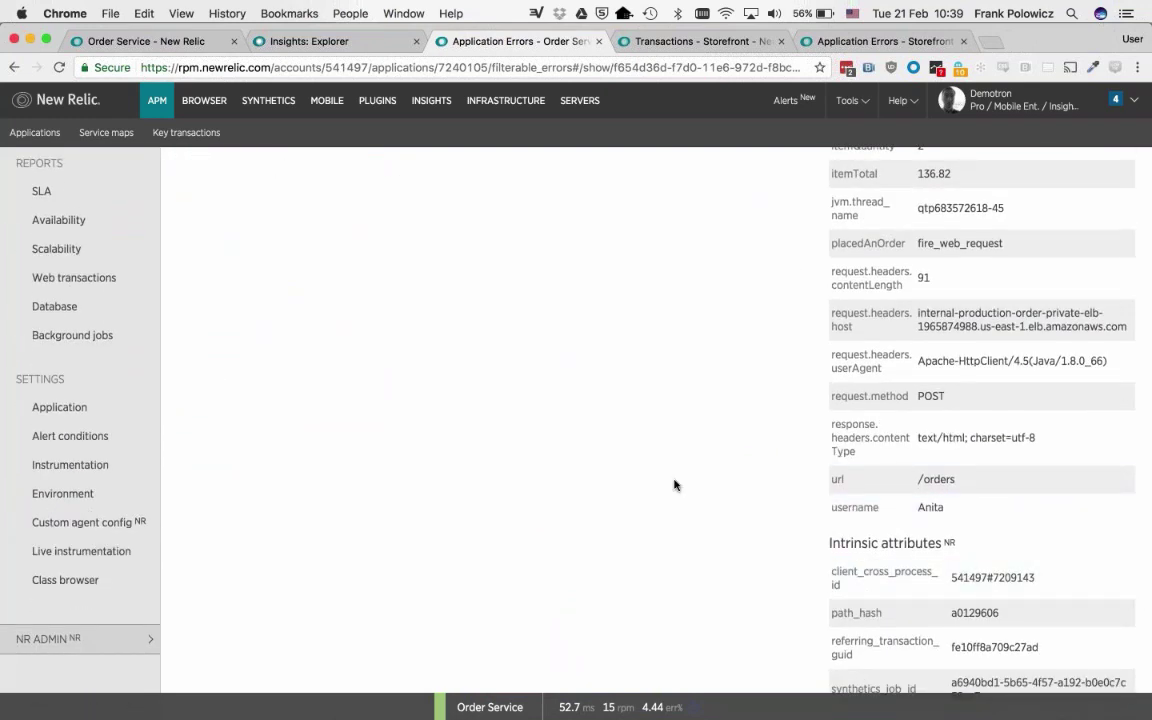
{"action": "double_click", "coordinate": [918, 507]}
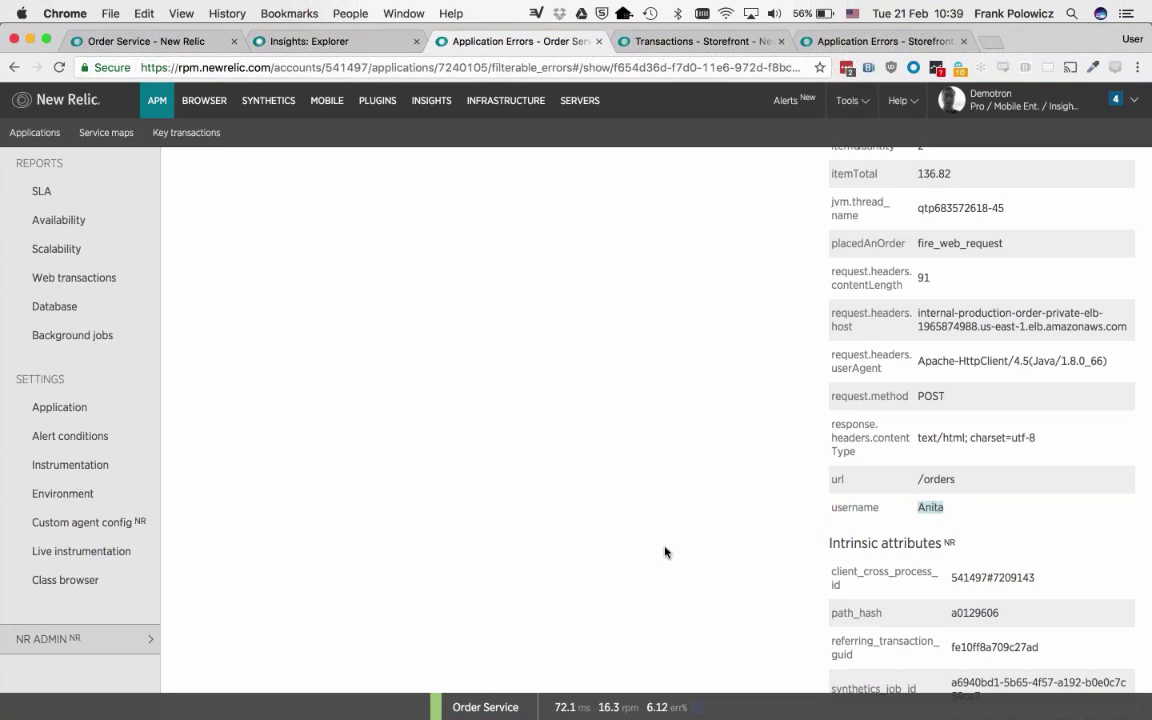
{"action": "scroll", "coordinate": [661, 551], "scroll_direction": "up", "scroll_amount": 6}
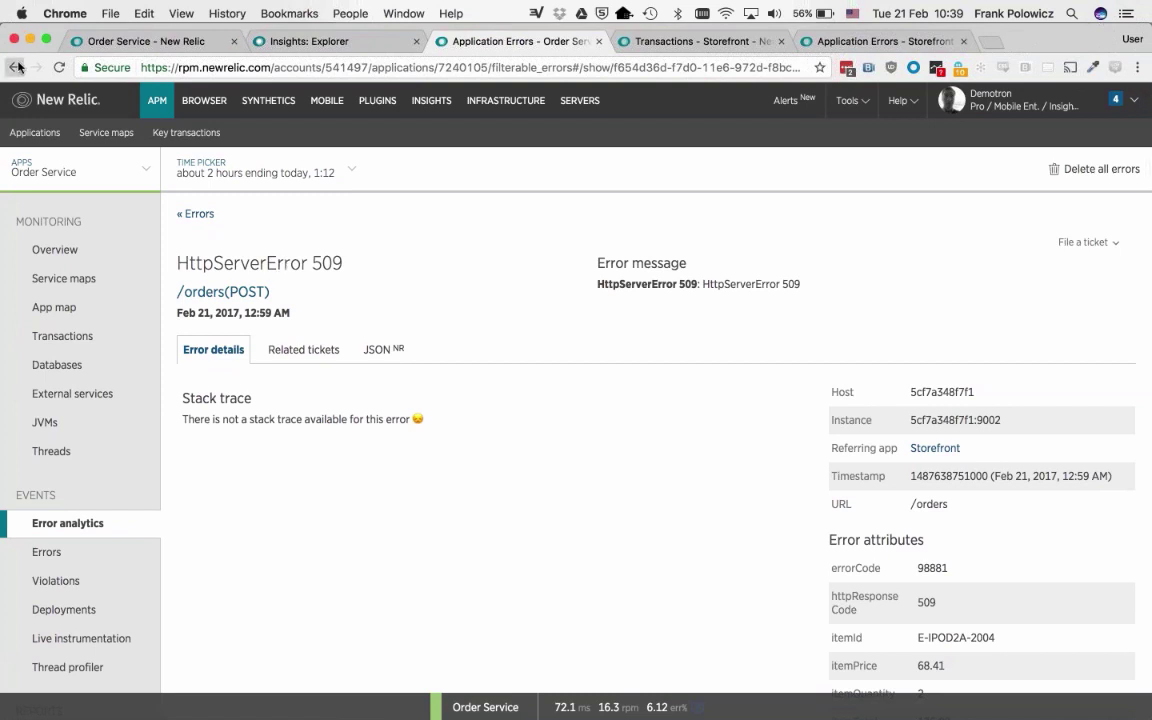
{"action": "left_click", "coordinate": [17, 67]}
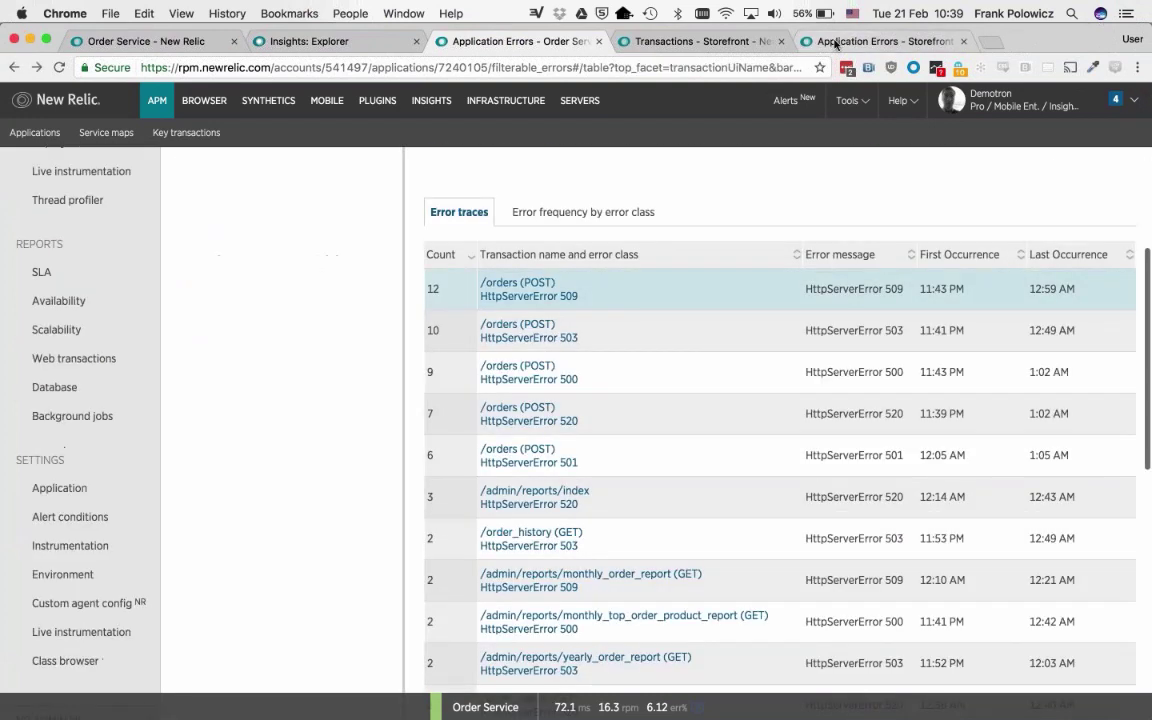
In Storefront's error analytics, filter by the java.lang.RuntimeException error class, review the charts and error traces, and remove the filter.
{"action": "left_click", "coordinate": [835, 42]}
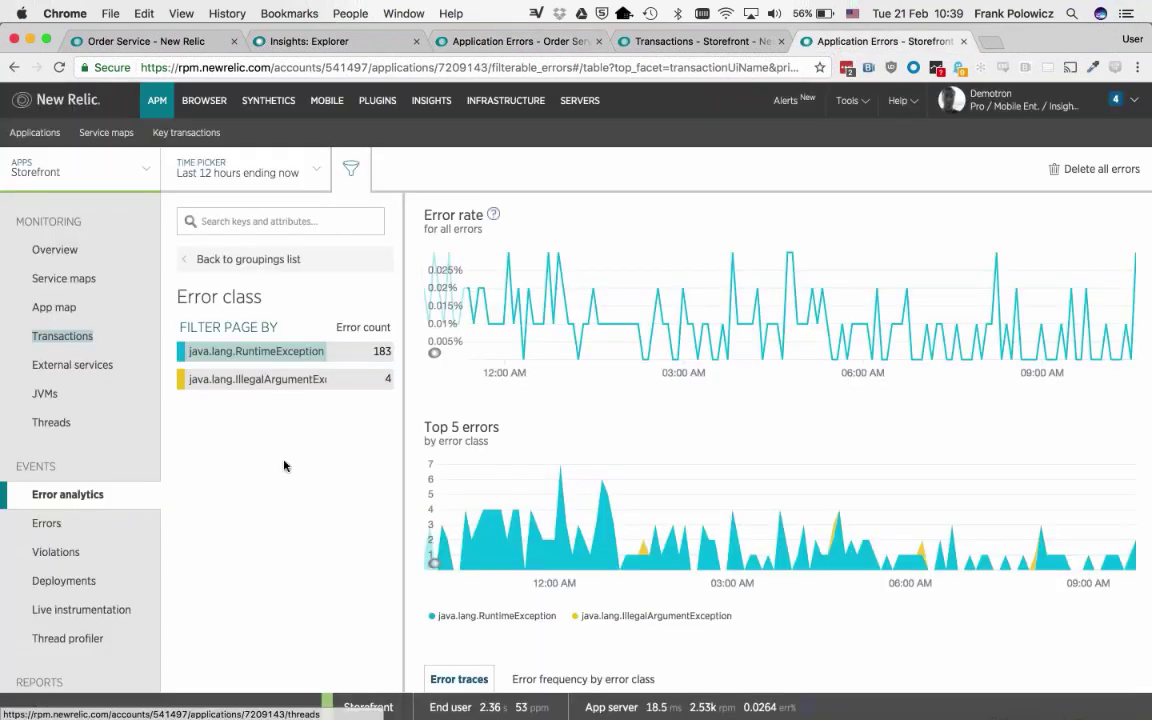
{"action": "left_click", "coordinate": [276, 356]}
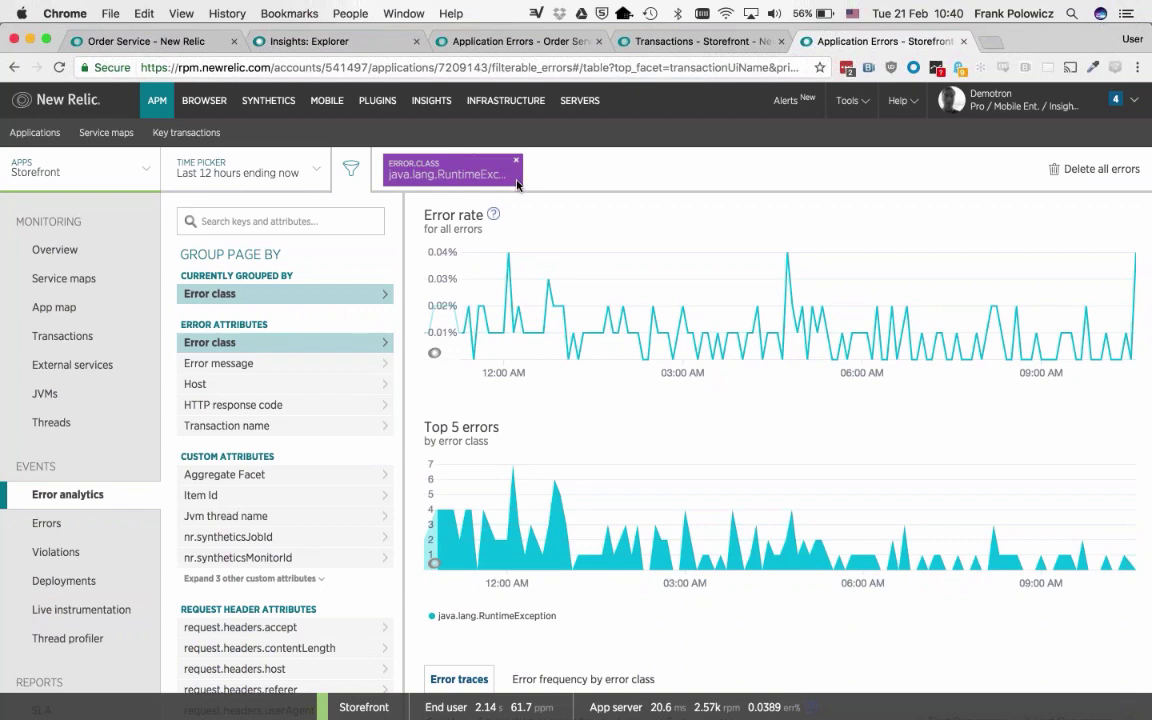
{"action": "scroll", "coordinate": [565, 480], "scroll_direction": "down", "scroll_amount": 5}
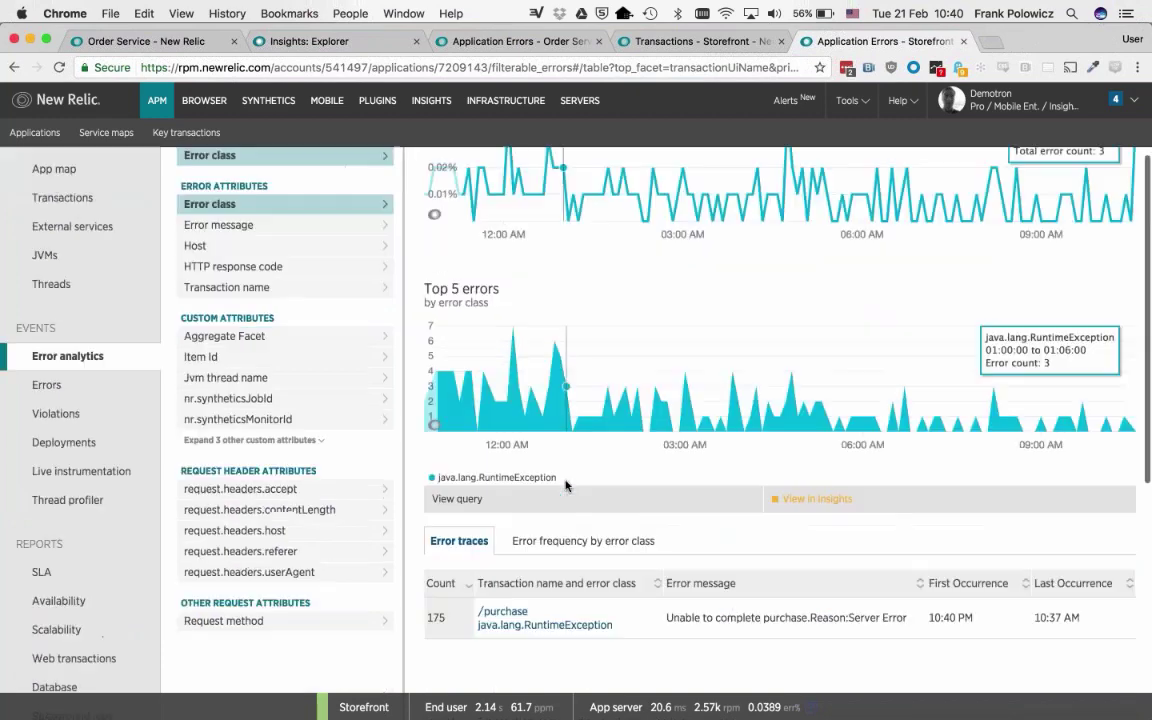
{"action": "scroll", "coordinate": [565, 486], "scroll_direction": "up", "scroll_amount": 5}
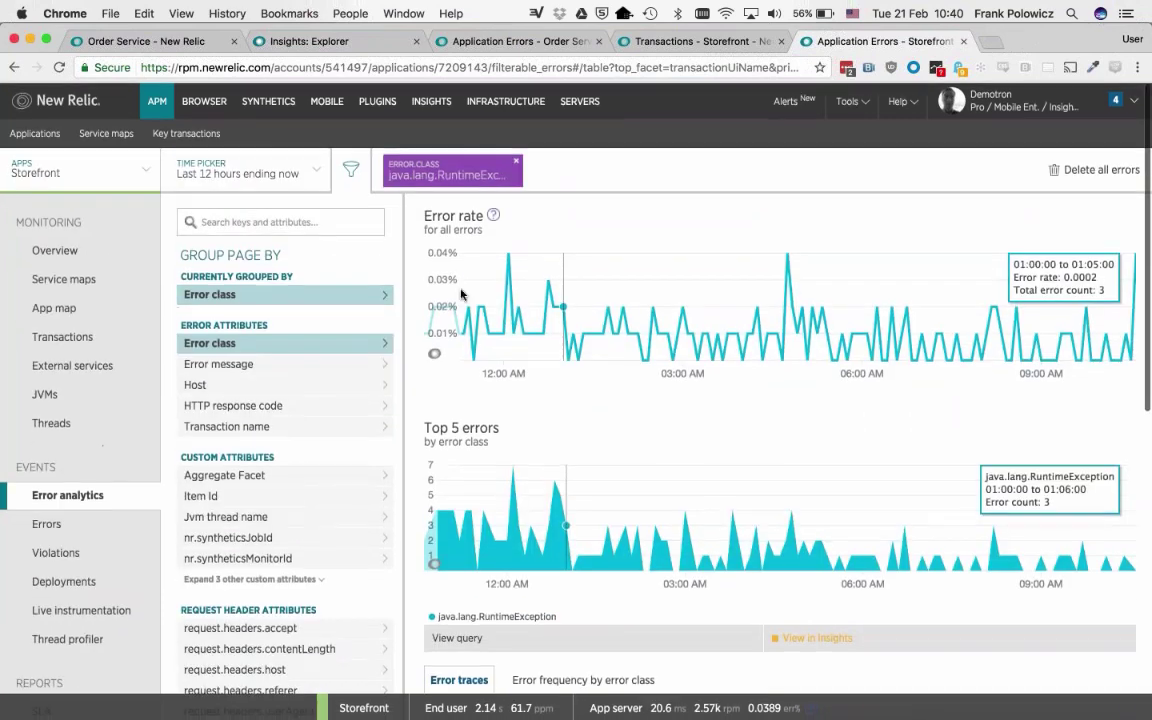
{"action": "left_click", "coordinate": [516, 160]}
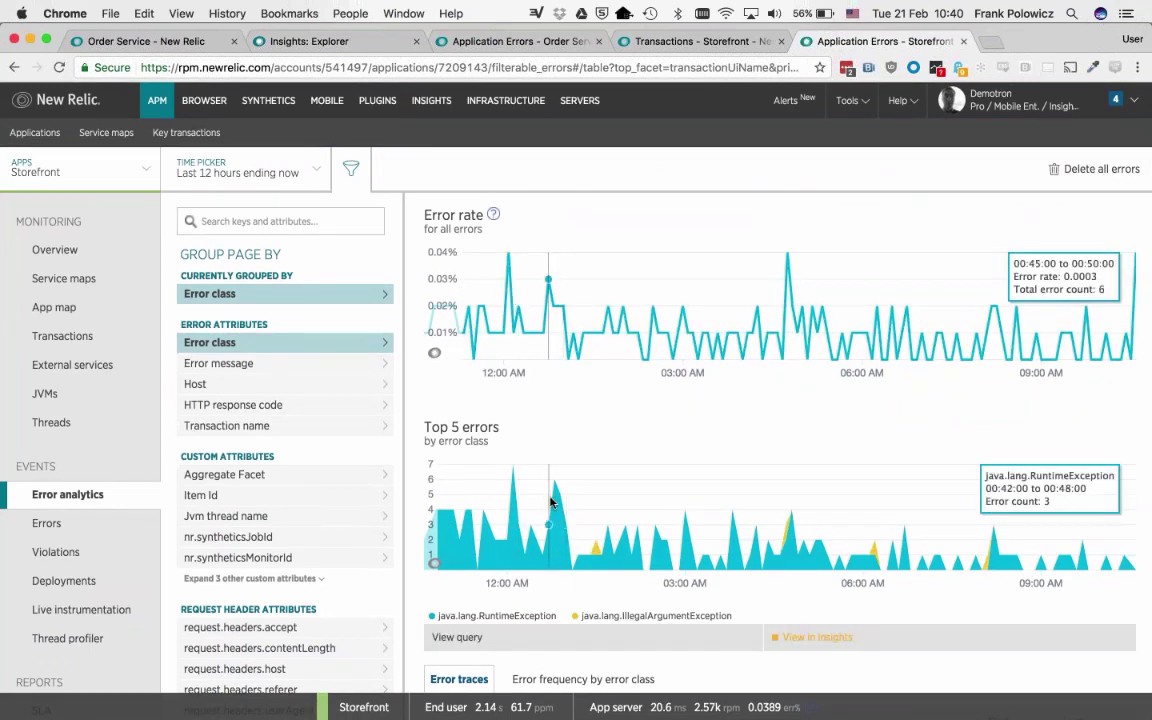
Group the Storefront errors by host, filter them to host 50638cbd278c and regroup them by error message.
{"action": "left_click", "coordinate": [282, 386]}
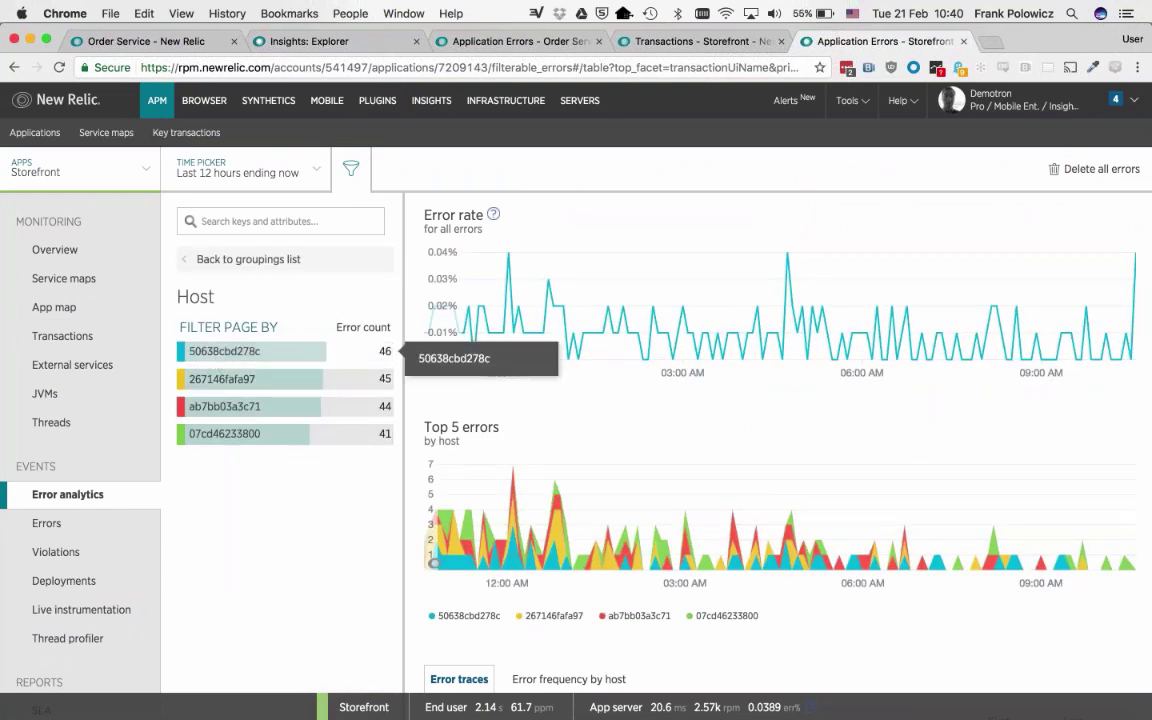
{"action": "left_click", "coordinate": [218, 358]}
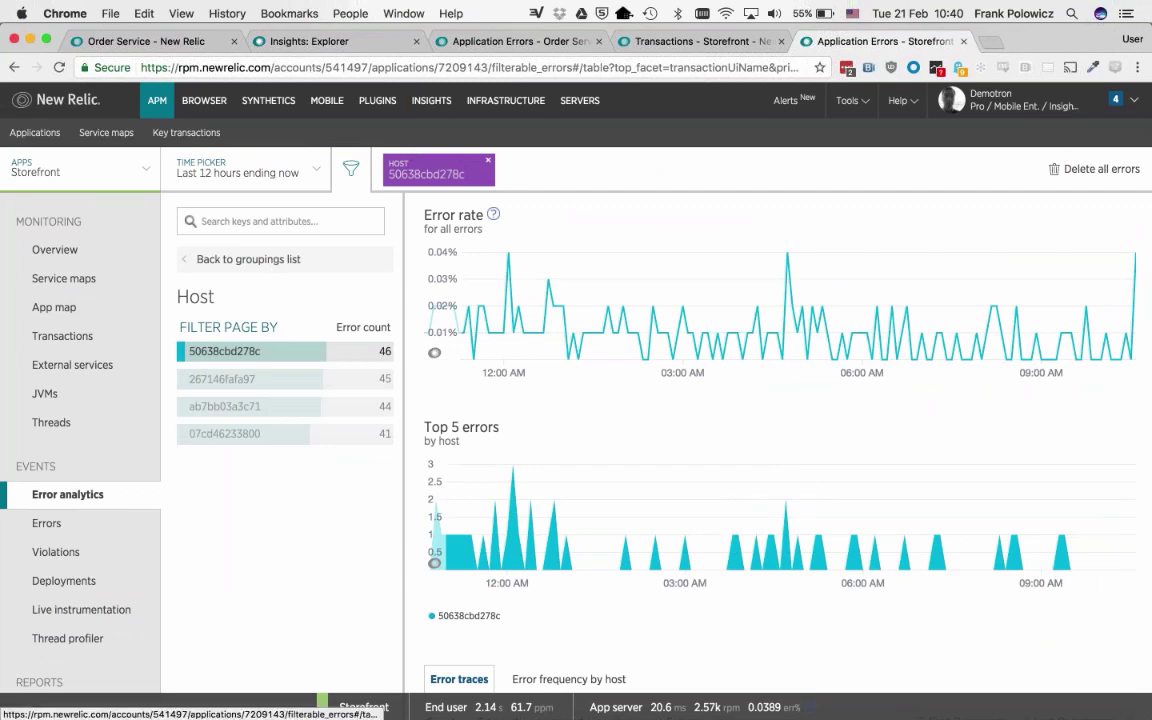
{"action": "left_click", "coordinate": [240, 259]}
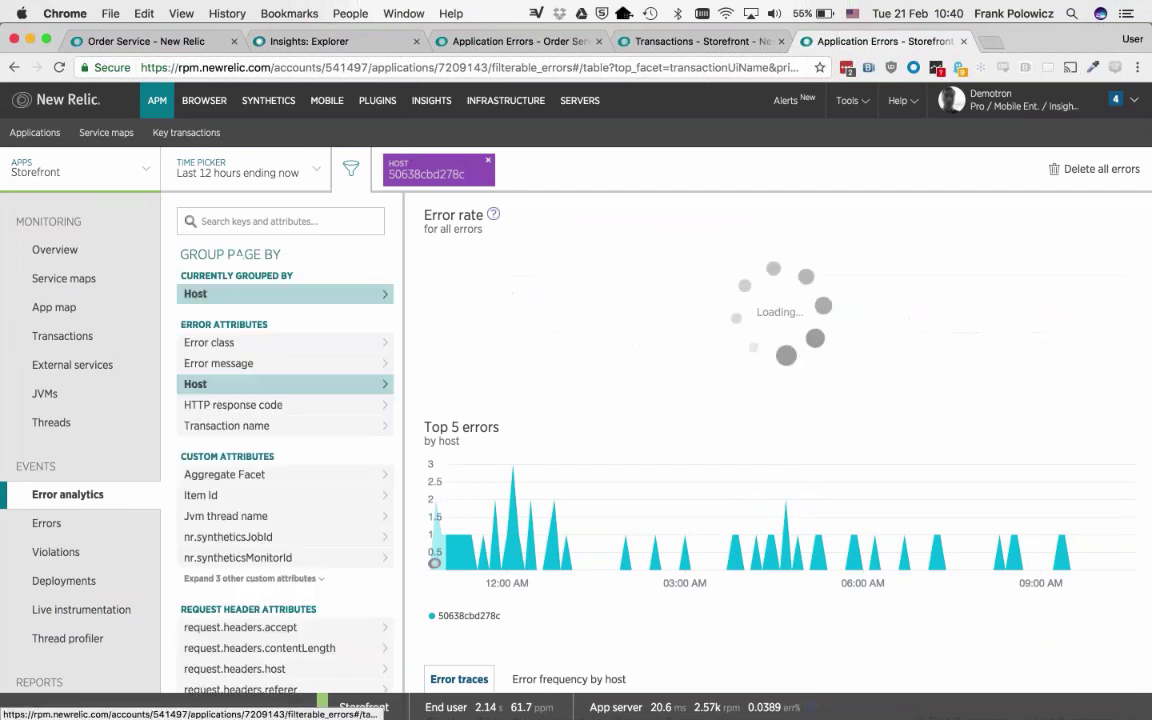
{"action": "left_click", "coordinate": [256, 366]}
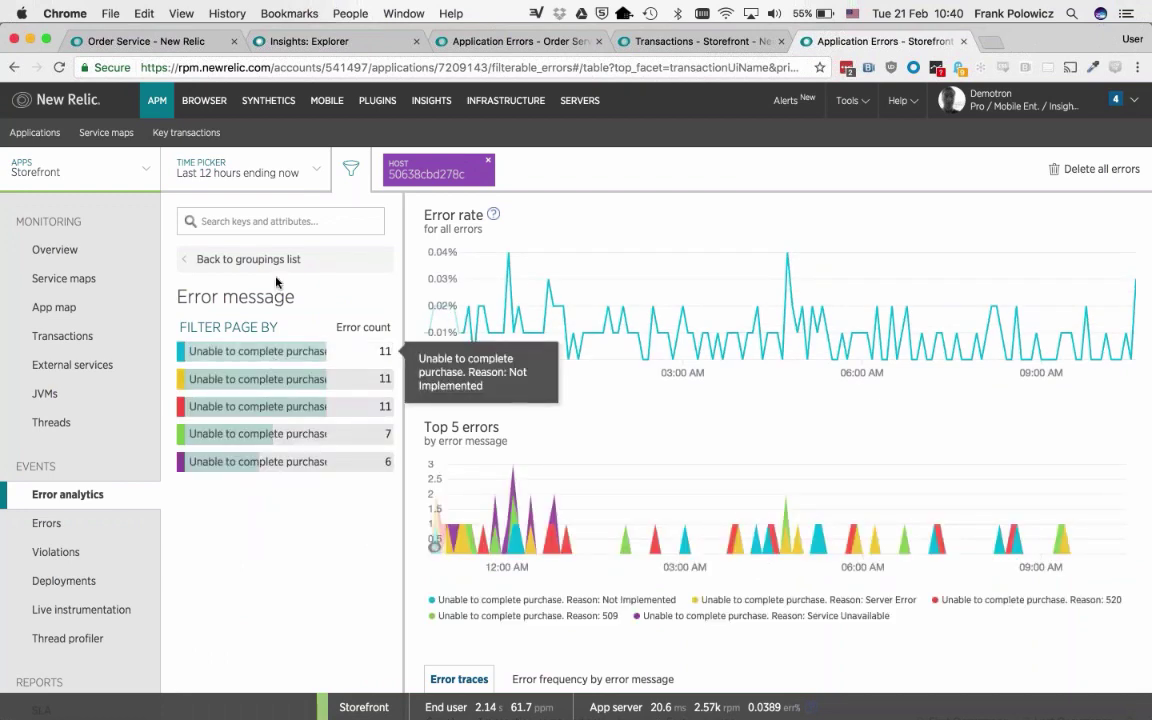
Filter the Storefront errors by the message "Unable to complete purchase. Reason: Not Implemented", return to the groupings list and review the error traces.
{"action": "left_click", "coordinate": [258, 351]}
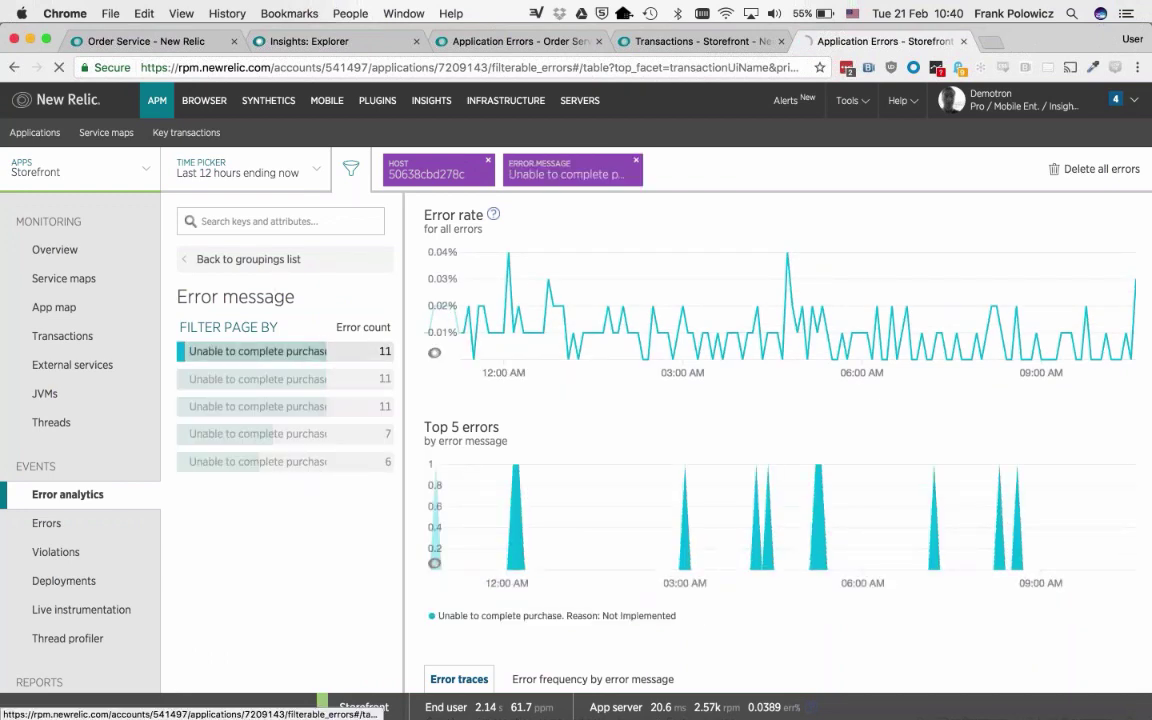
{"action": "left_click", "coordinate": [248, 259]}
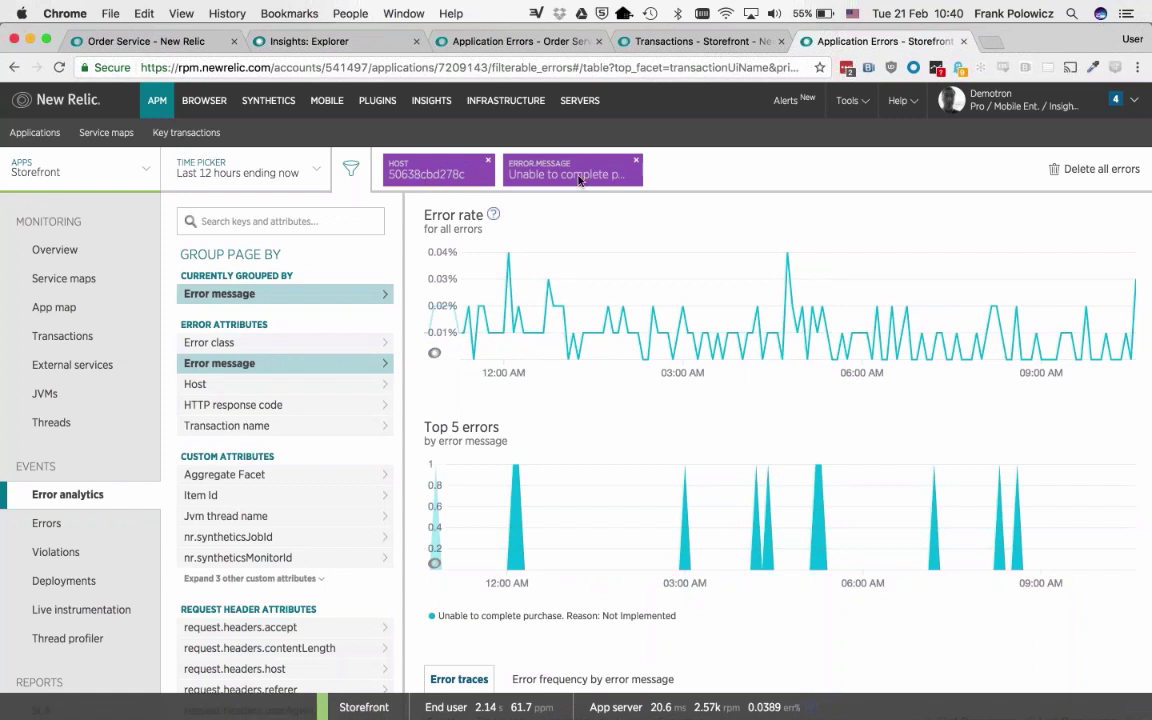
{"action": "mouse_move", "coordinate": [573, 408]}
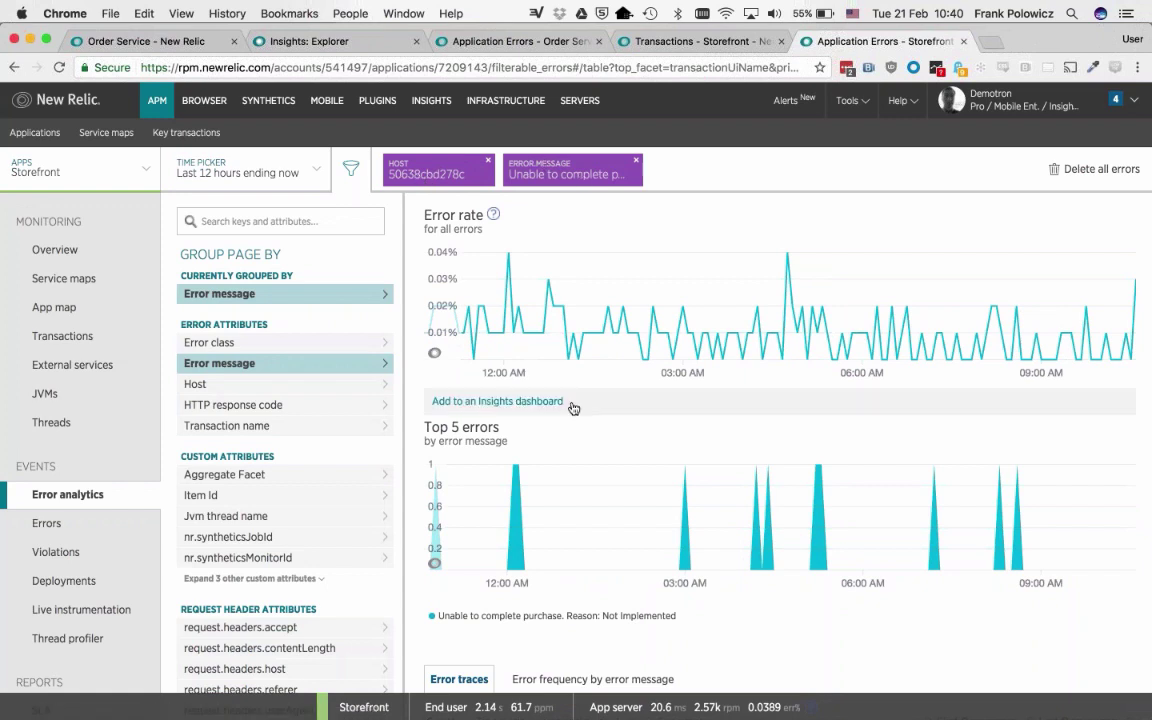
{"action": "scroll", "coordinate": [573, 408], "scroll_direction": "down", "scroll_amount": 5}
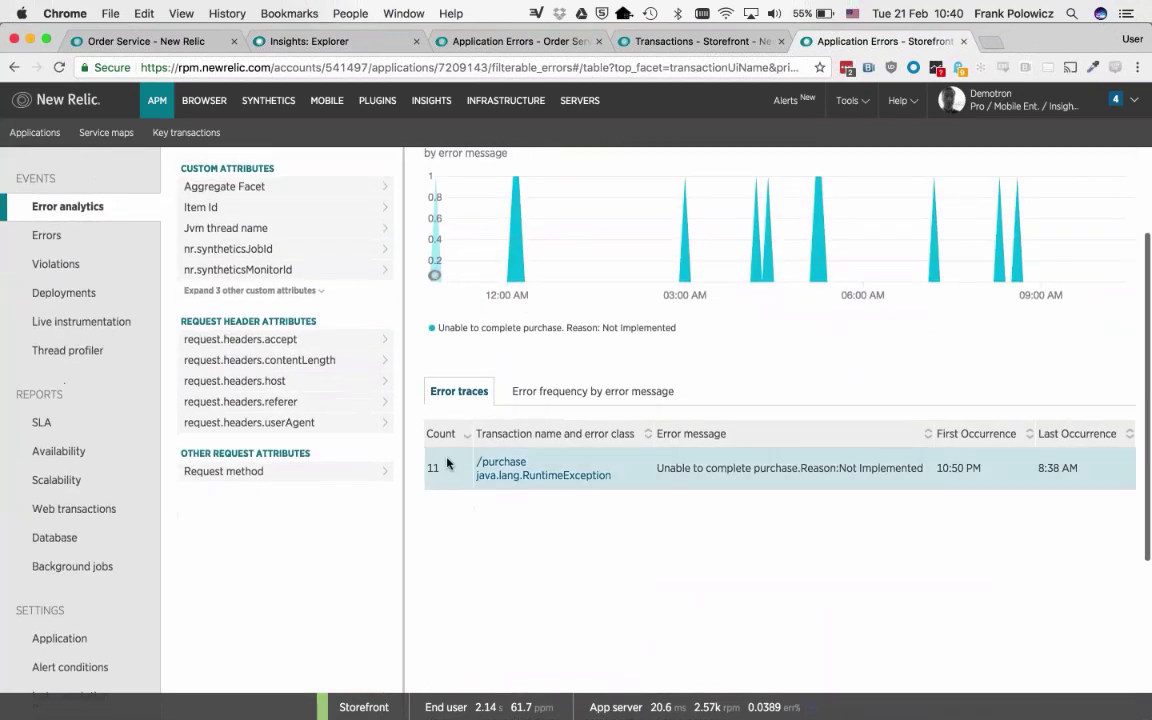
Open the /purchase java.lang.RuntimeException error trace and examine its stack trace, request headers and error attributes, including the username.
{"action": "left_click", "coordinate": [506, 476]}
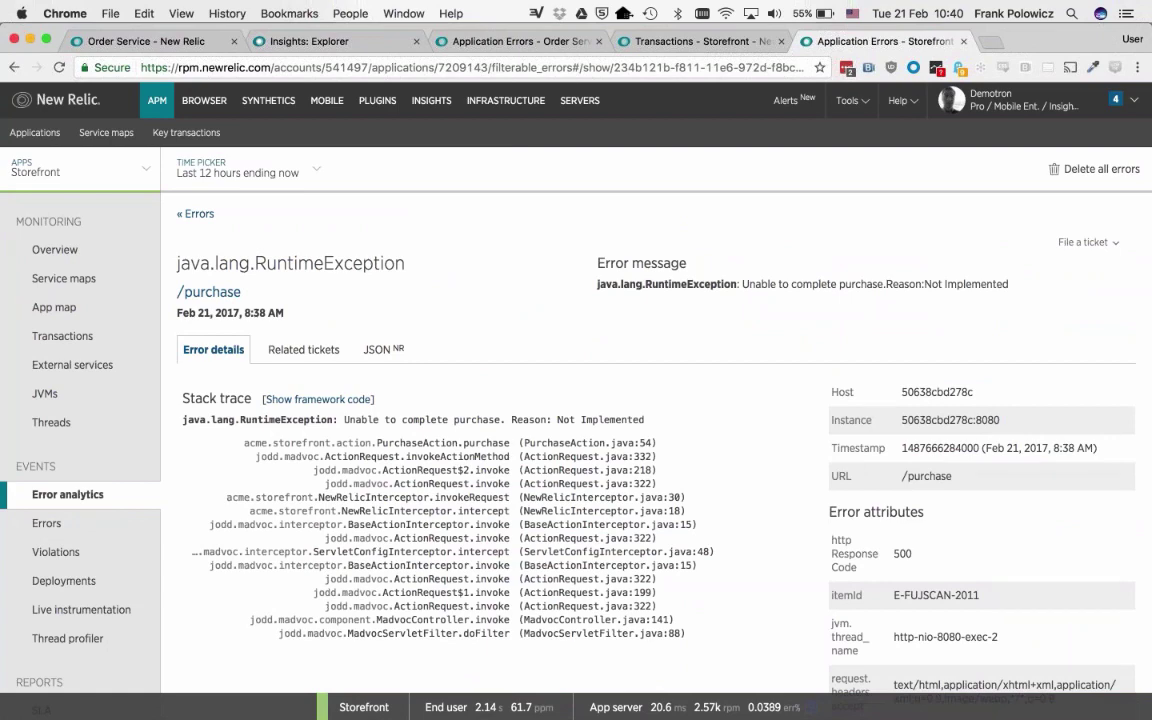
{"action": "scroll", "coordinate": [980, 330], "scroll_direction": "down", "scroll_amount": 8}
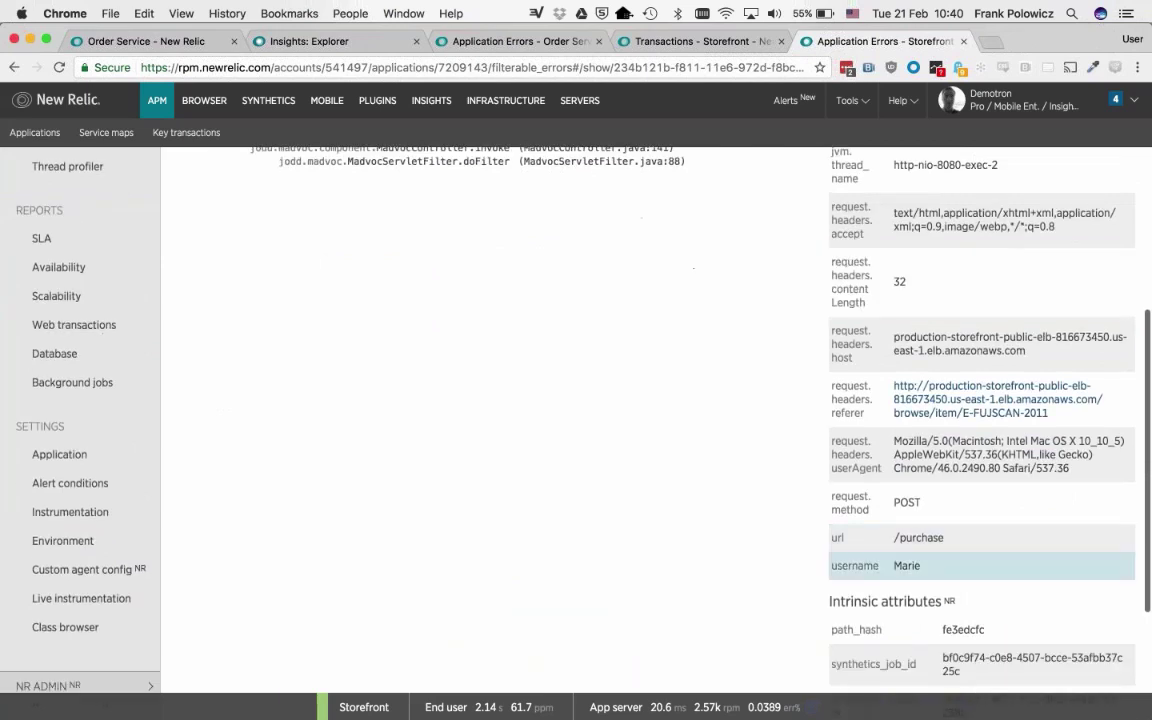
{"action": "left_click_drag", "start_coordinate": [845, 566], "coordinate": [816, 567]}
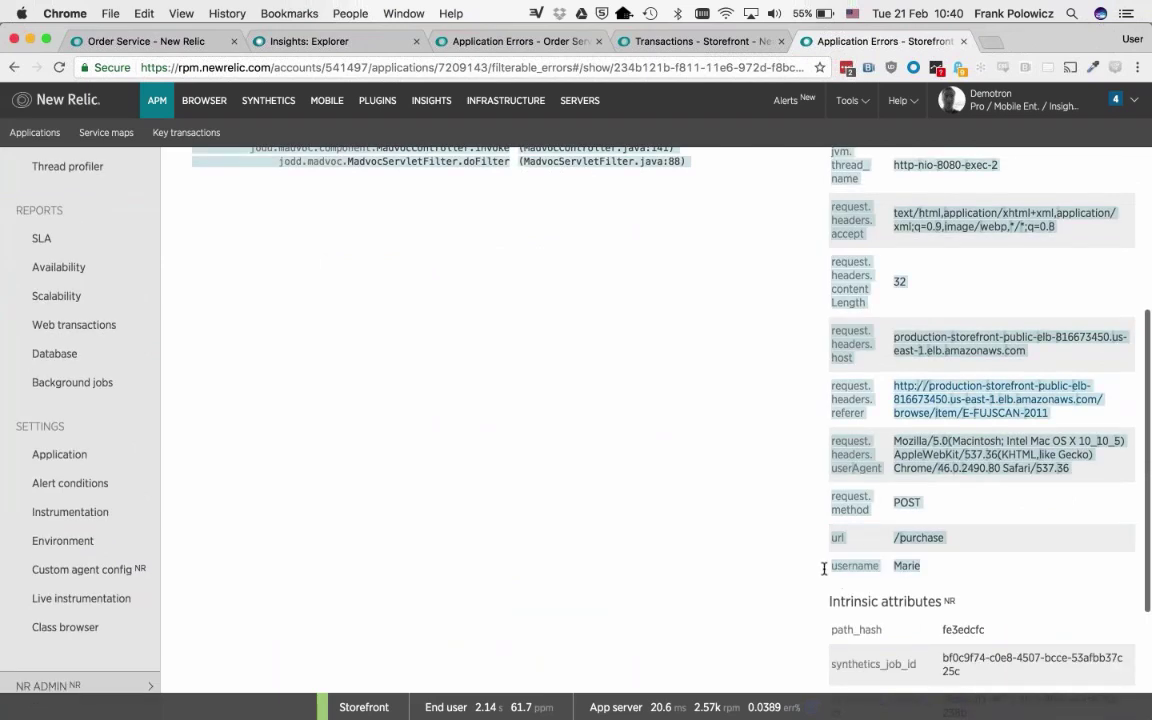
{"action": "left_click", "coordinate": [822, 568]}
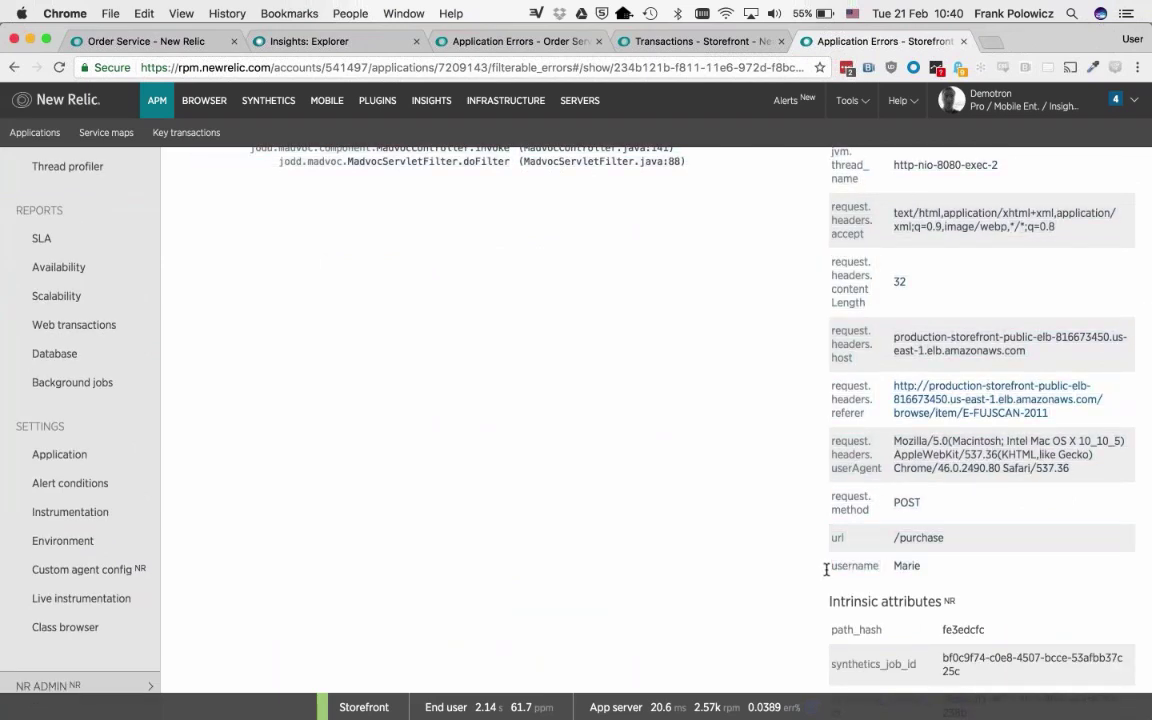
{"action": "scroll", "coordinate": [826, 569], "scroll_direction": "up", "scroll_amount": 2}
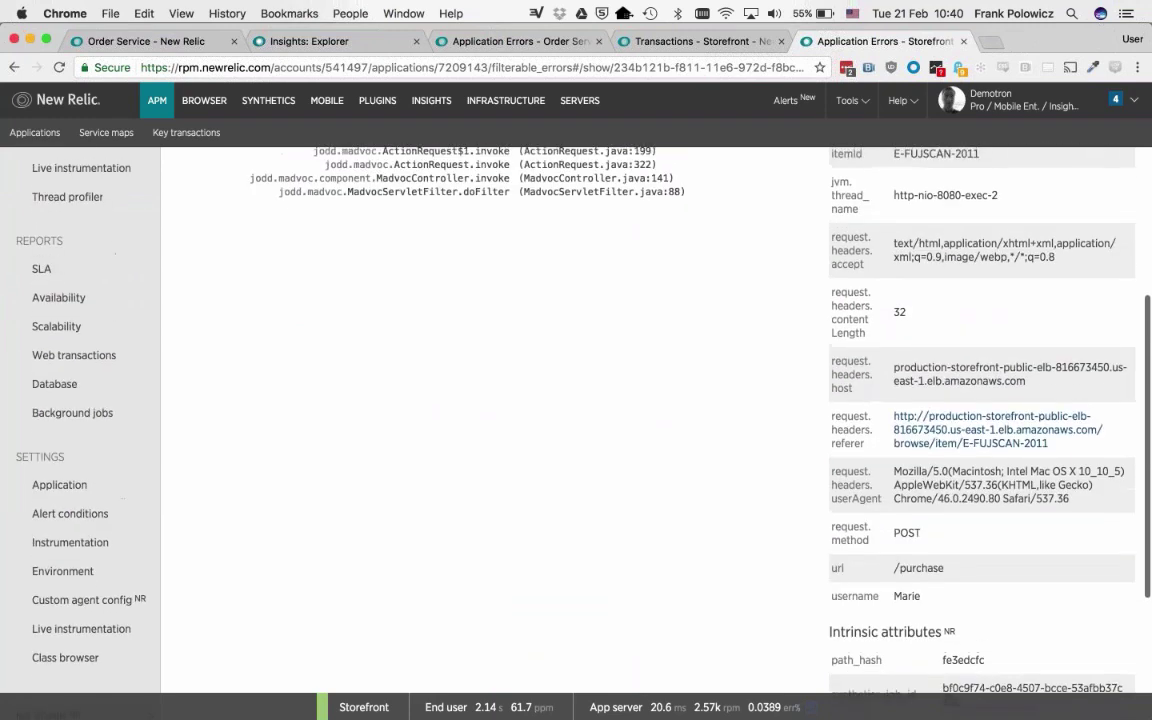
{"action": "scroll", "coordinate": [826, 569], "scroll_direction": "up", "scroll_amount": 1}
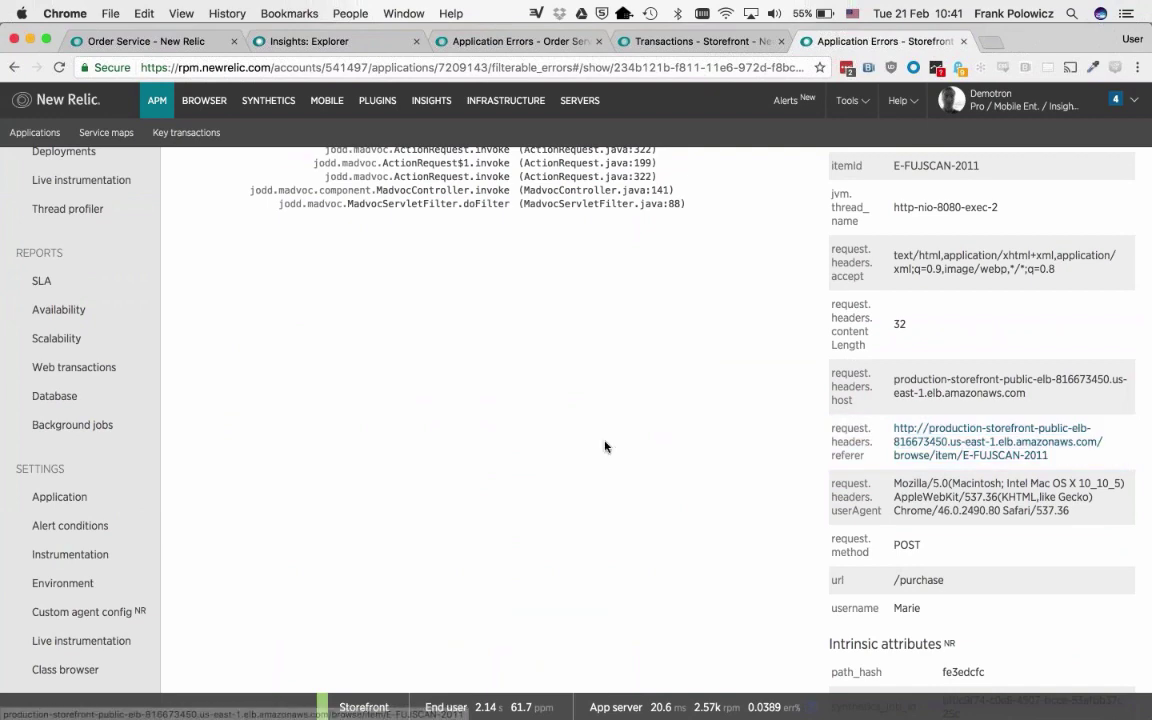
{"action": "scroll", "coordinate": [604, 447], "scroll_direction": "up", "scroll_amount": 2}
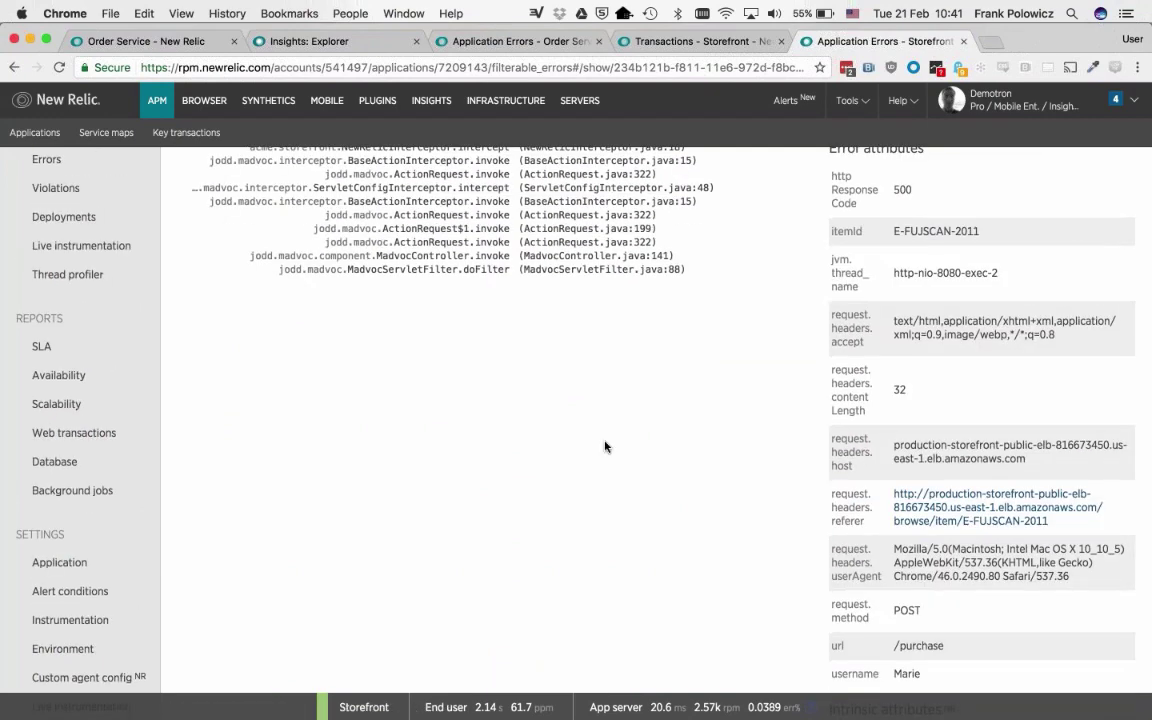
{"action": "scroll", "coordinate": [604, 447], "scroll_direction": "down", "scroll_amount": 3}
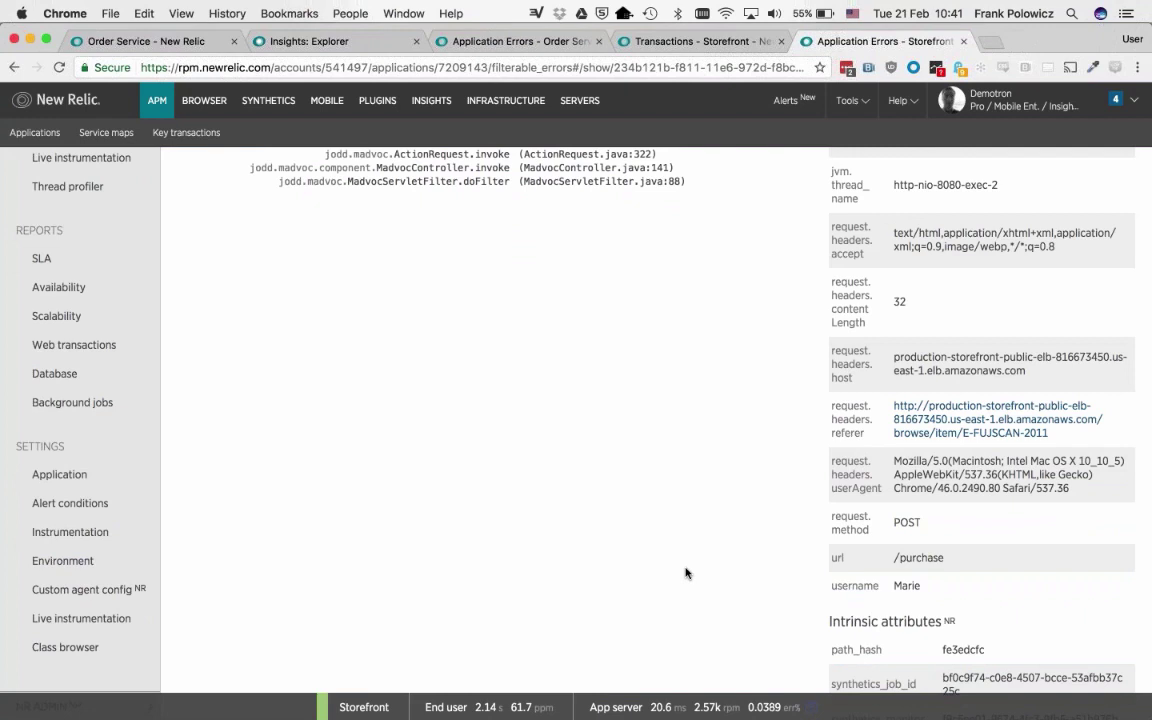
{"action": "scroll", "coordinate": [686, 573], "scroll_direction": "up", "scroll_amount": 1}
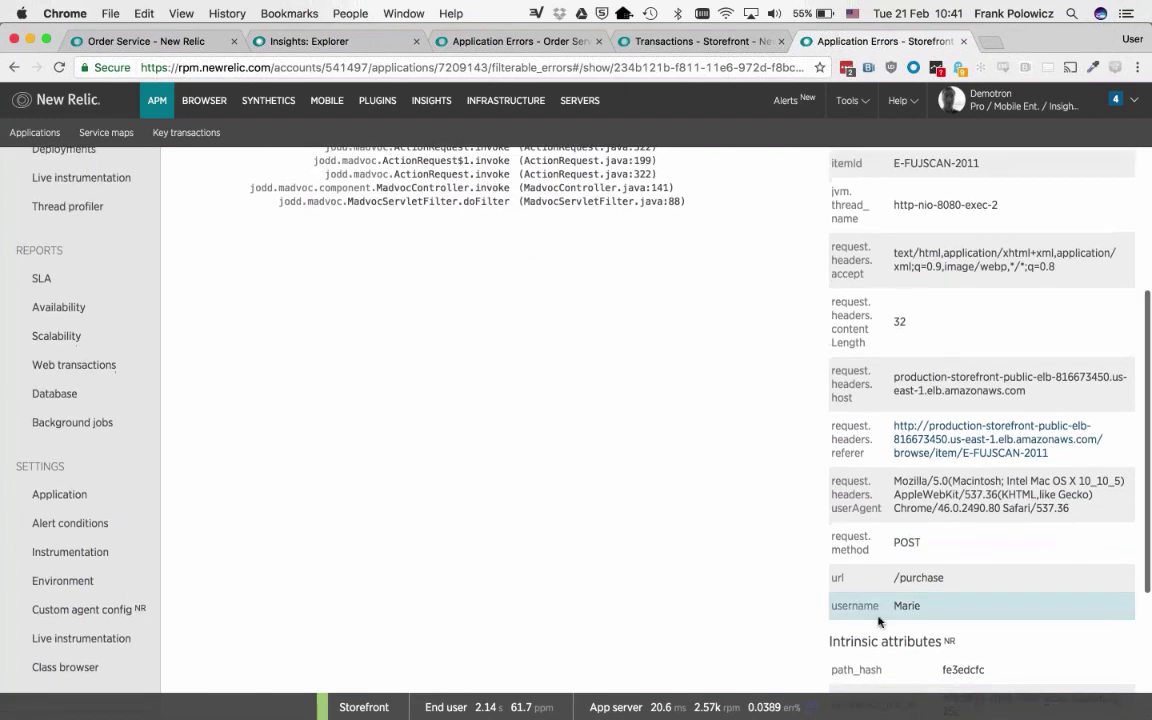
{"action": "scroll", "coordinate": [586, 494], "scroll_direction": "up", "scroll_amount": 10}
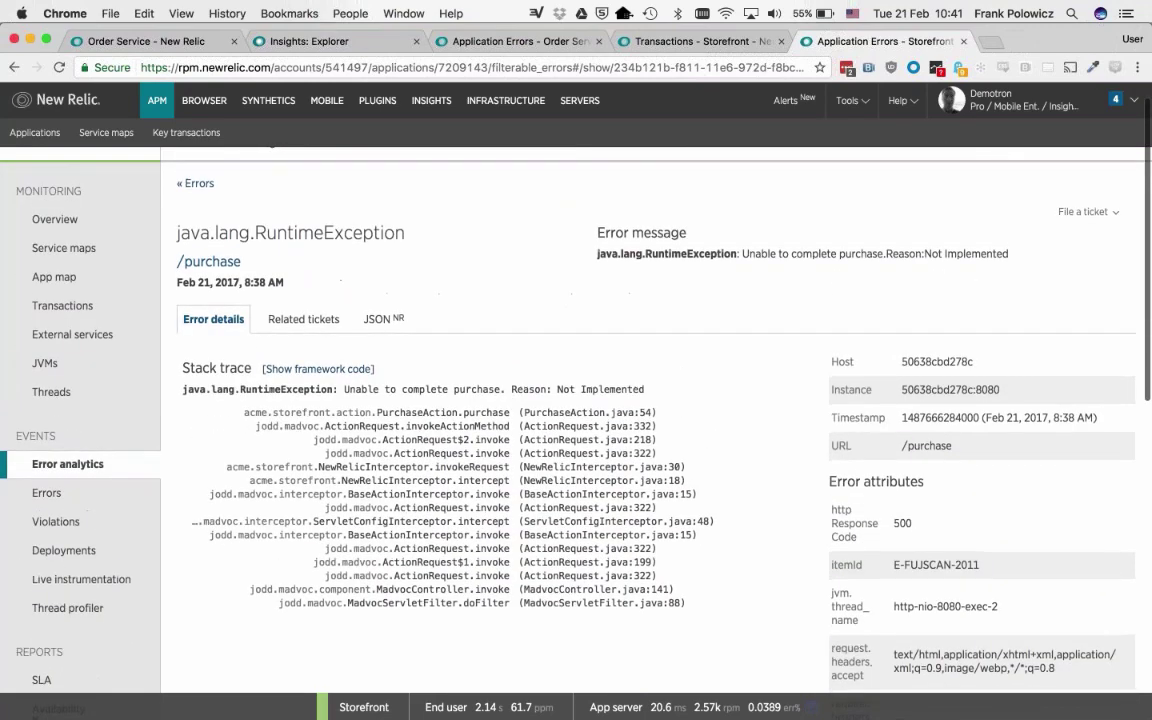
{"action": "scroll", "coordinate": [576, 420], "scroll_direction": "down", "scroll_amount": 1}
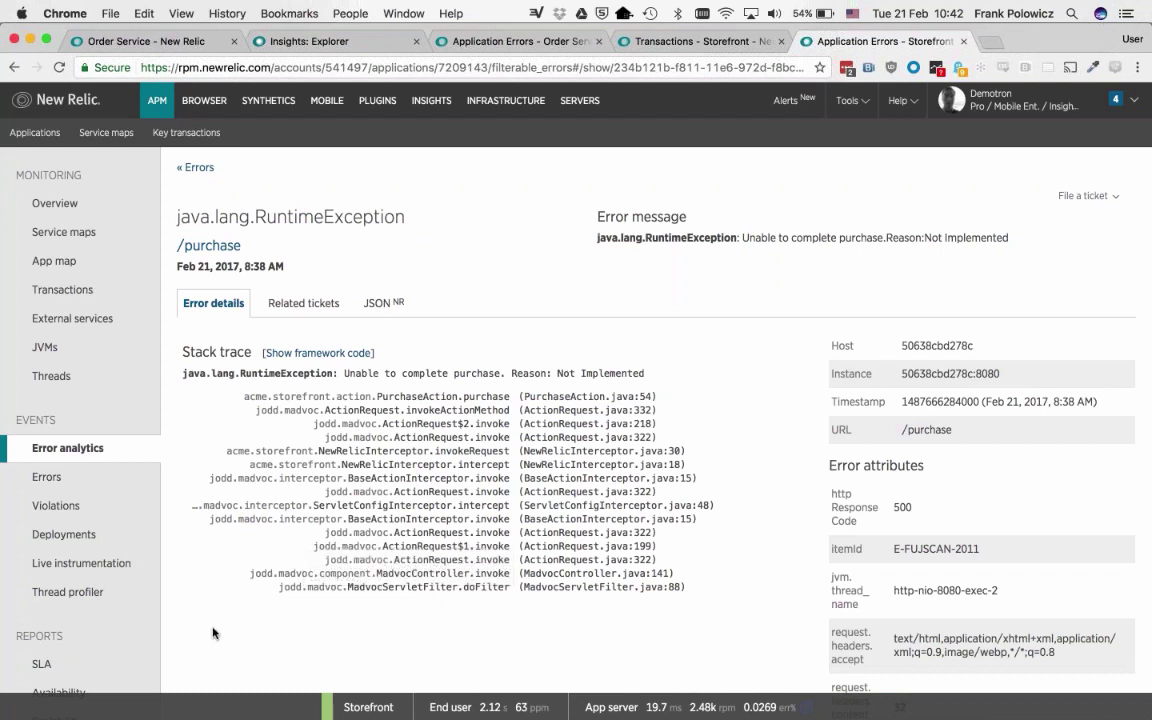
Open Storefront's thread profile collected on 02/10 at 22:45 and review the sort options, top thread groups and thread state breakdown.
{"action": "left_click", "coordinate": [67, 592]}
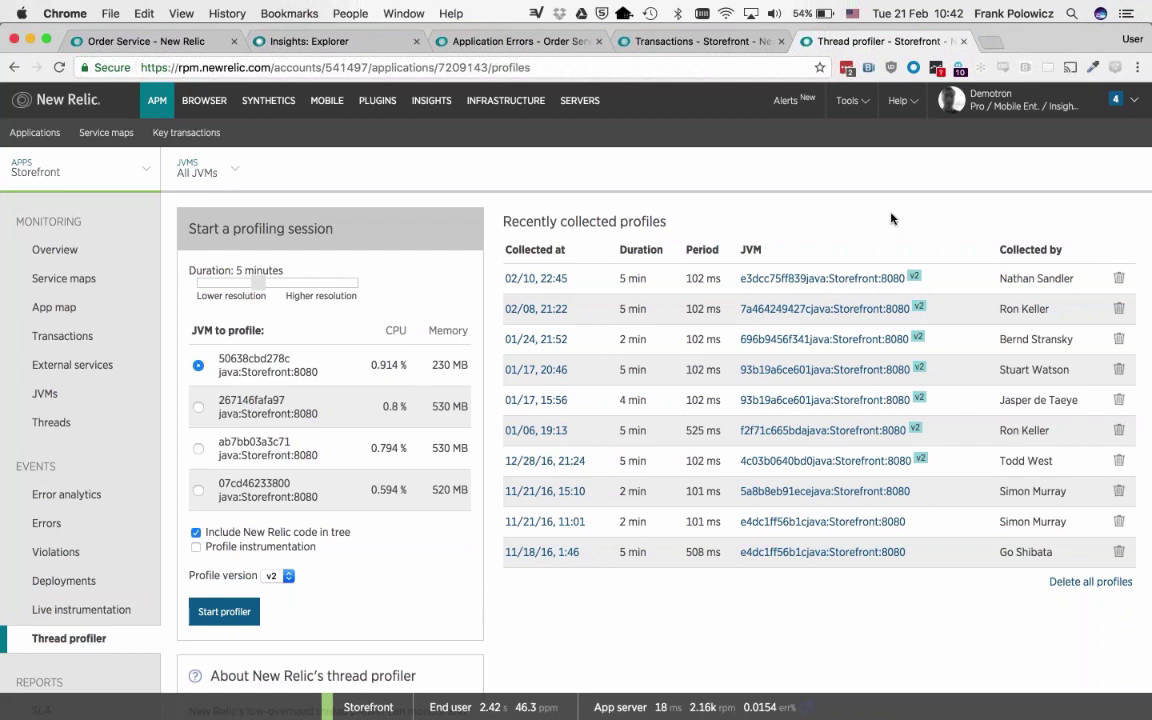
{"action": "left_click", "coordinate": [766, 282]}
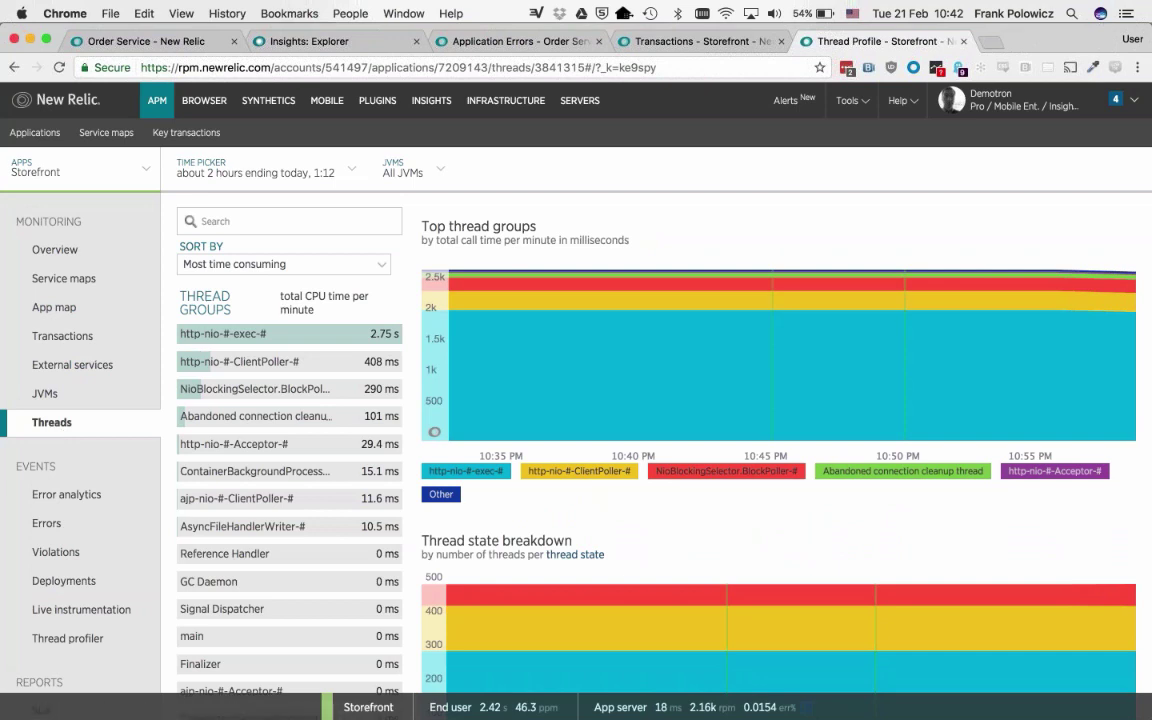
{"action": "scroll", "coordinate": [576, 420], "scroll_direction": "down", "scroll_amount": 1}
{"action": "scroll", "coordinate": [576, 420], "scroll_direction": "up", "scroll_amount": 1}
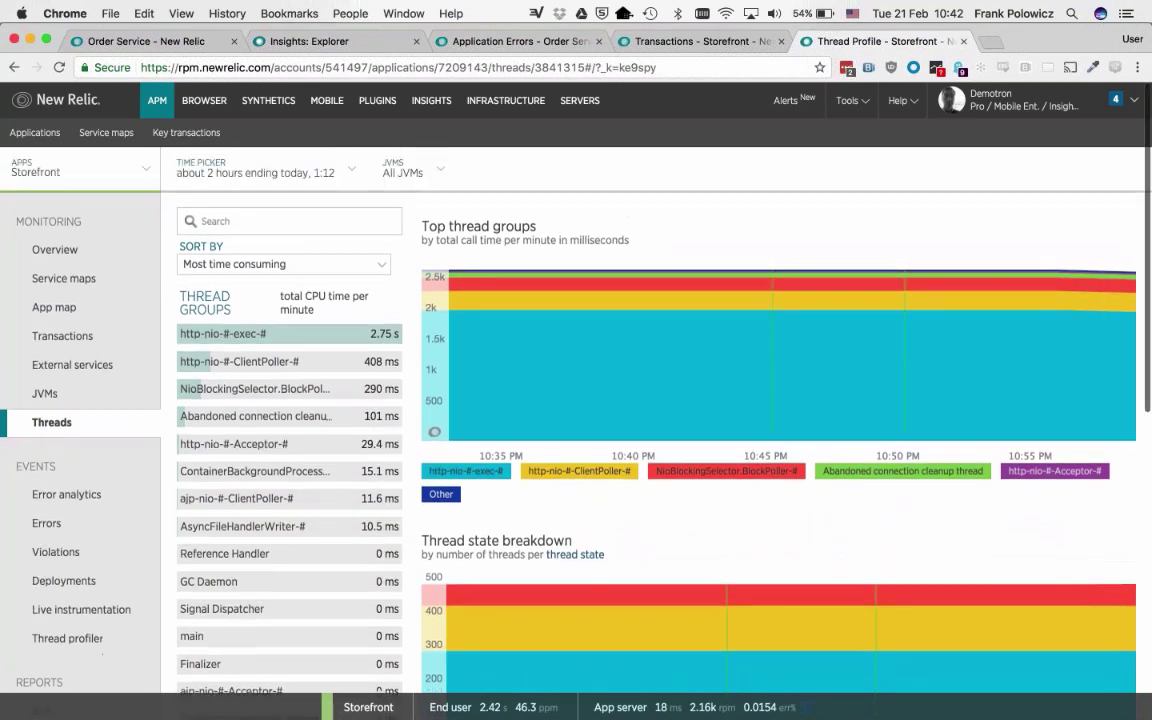
{"action": "left_click", "coordinate": [283, 263]}
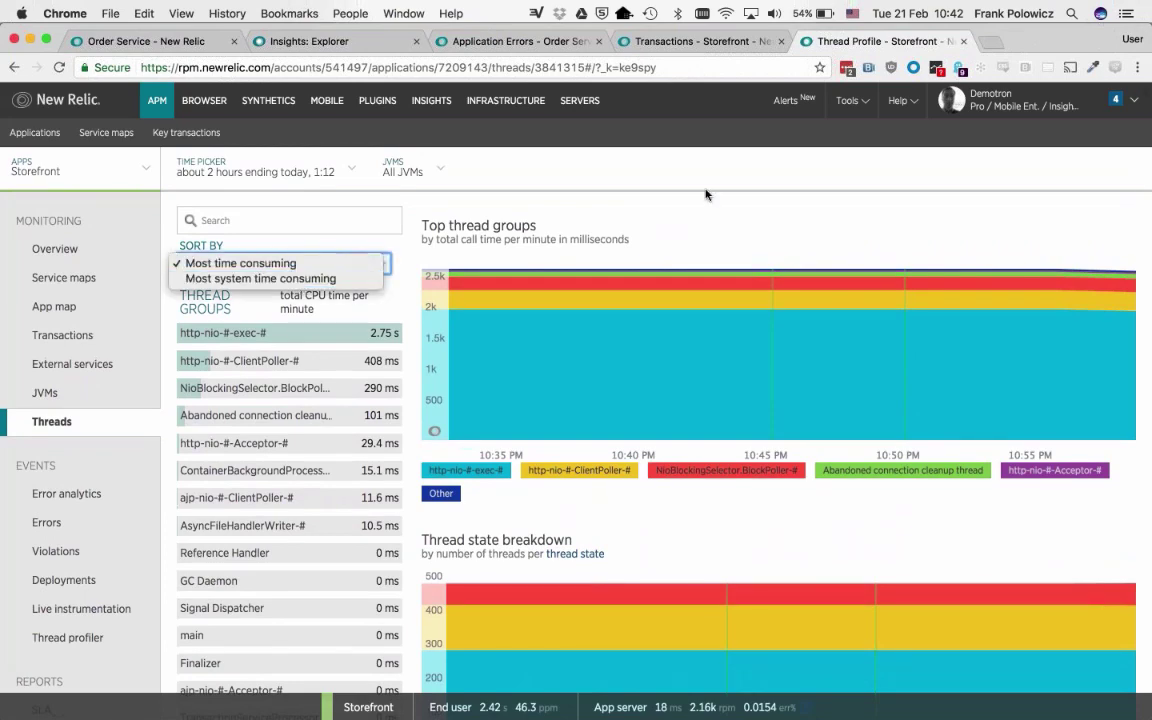
{"action": "left_click", "coordinate": [639, 176]}
{"action": "scroll", "coordinate": [576, 420], "scroll_direction": "down", "scroll_amount": 5}
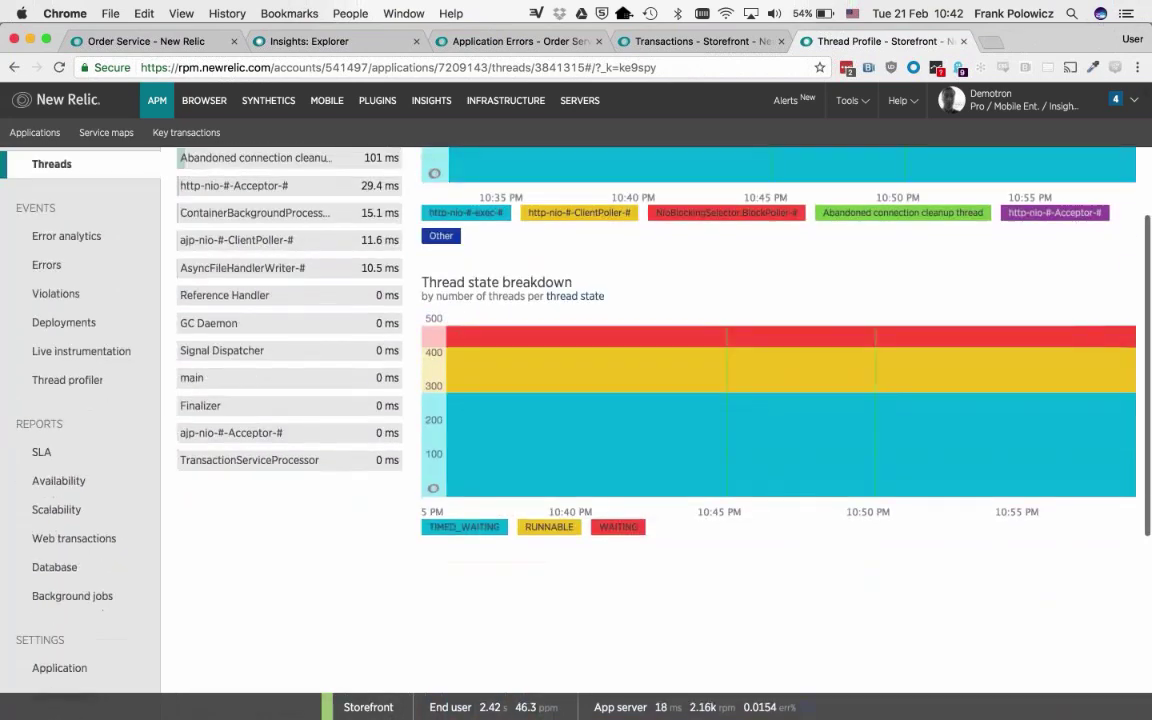
{"action": "scroll", "coordinate": [210, 311], "scroll_direction": "up", "scroll_amount": 4}
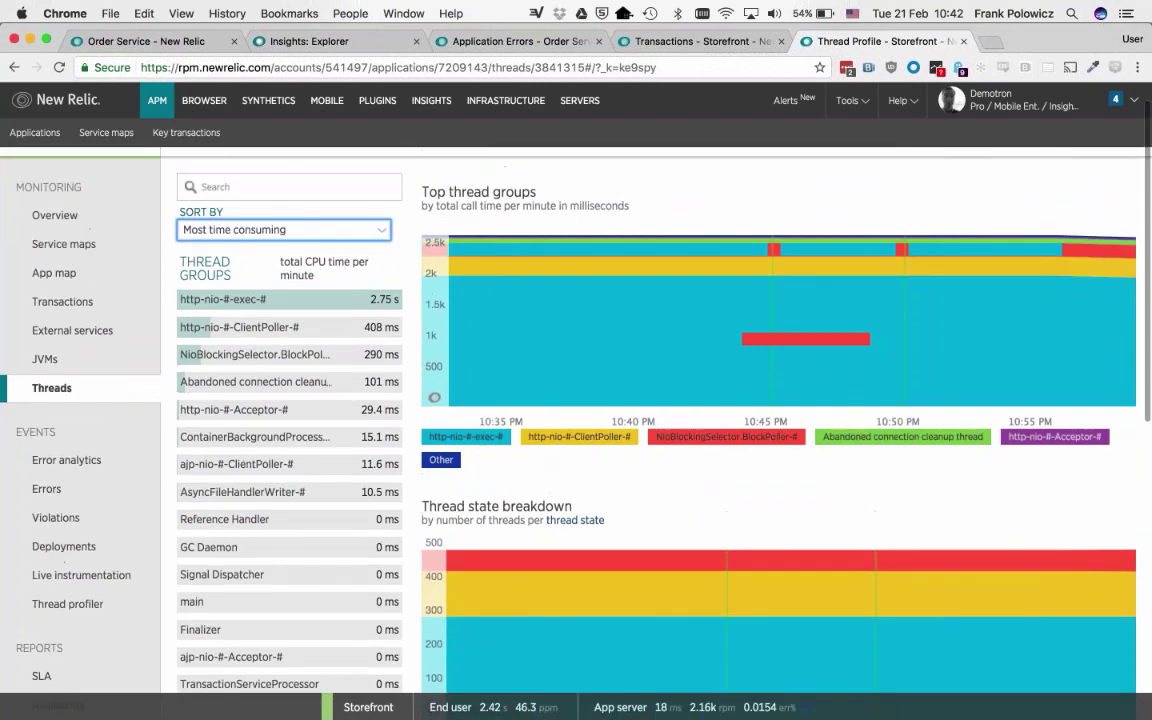
Examine the summary and profile of the http-nio-#-ClientPoller-# thread group, close it and return to the thread profiler overview.
{"action": "left_click", "coordinate": [212, 325]}
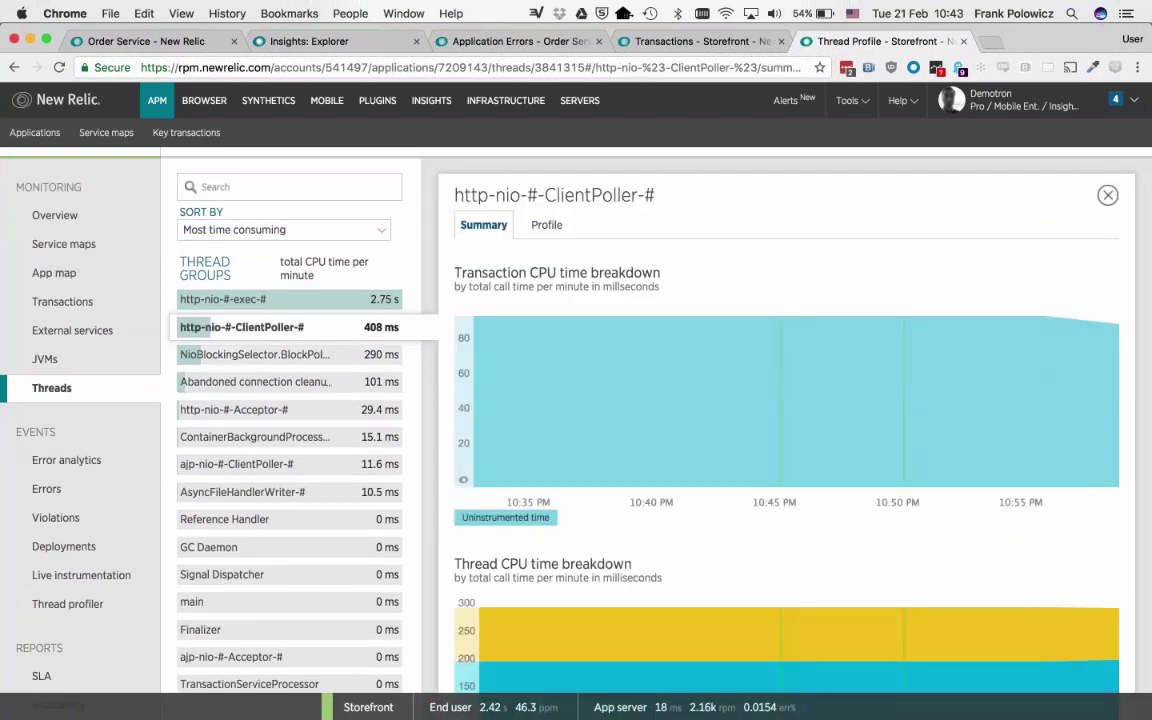
{"action": "scroll", "coordinate": [532, 527], "scroll_direction": "down", "scroll_amount": 10}
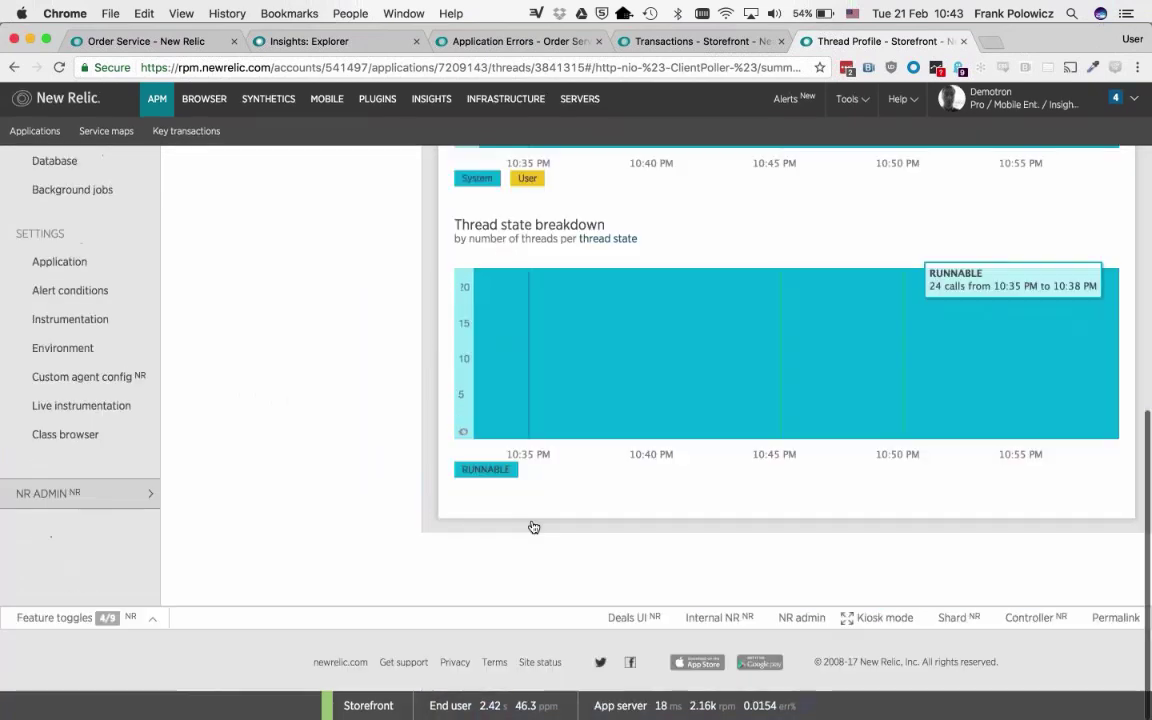
{"action": "scroll", "coordinate": [532, 524], "scroll_direction": "up", "scroll_amount": 10}
{"action": "left_click", "coordinate": [546, 259]}
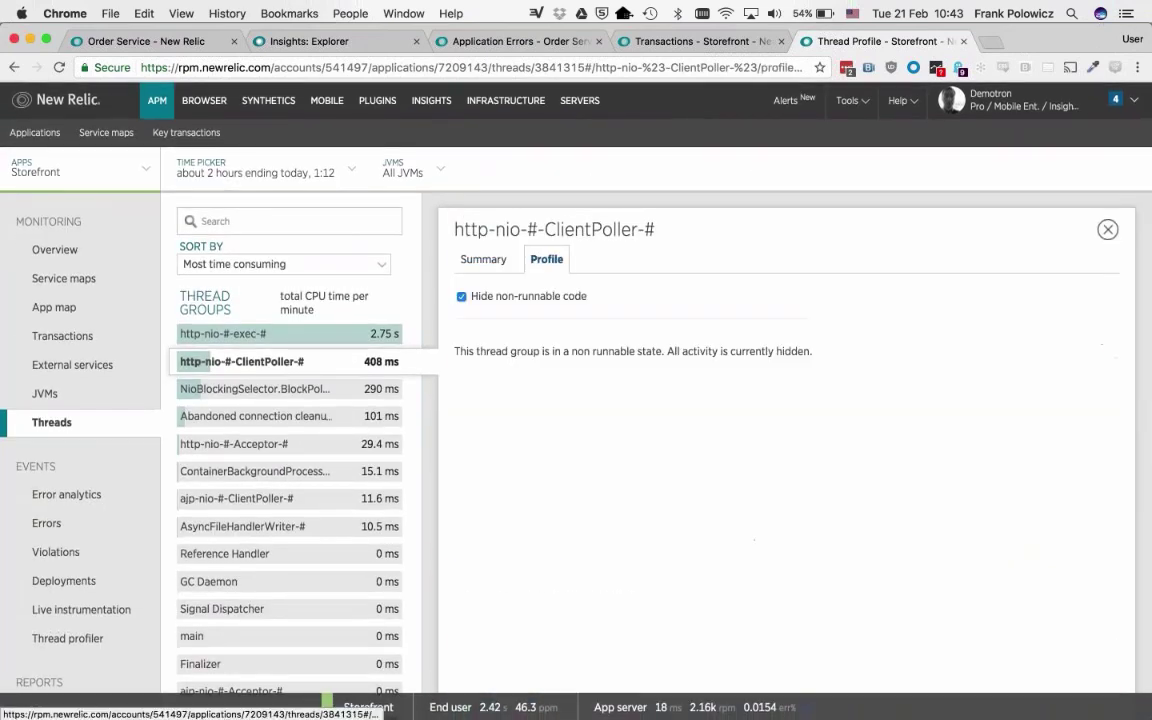
{"action": "left_click", "coordinate": [483, 259]}
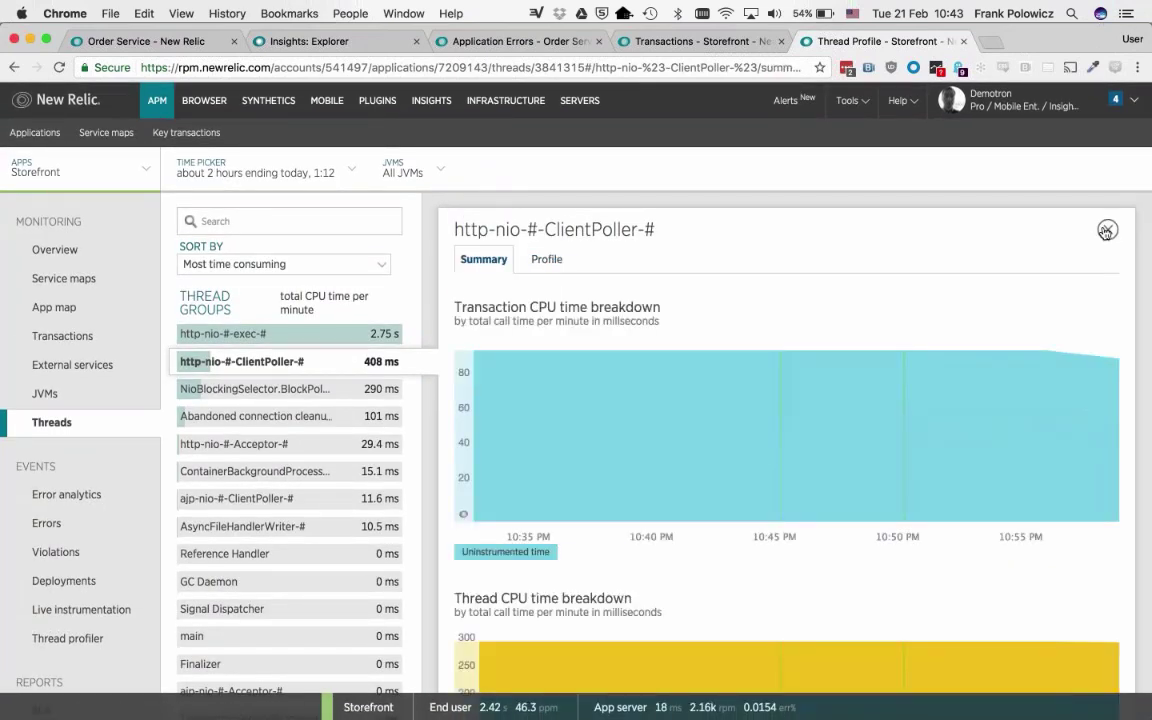
{"action": "left_click", "coordinate": [1106, 231]}
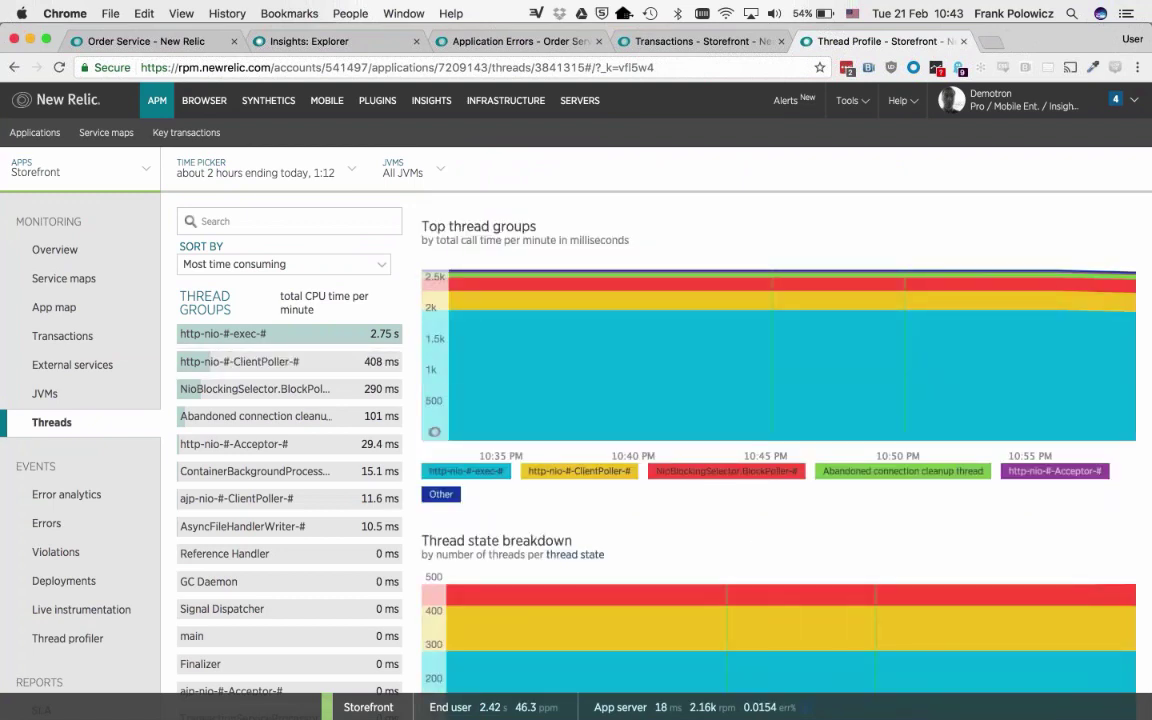
{"action": "left_click", "coordinate": [205, 471]}
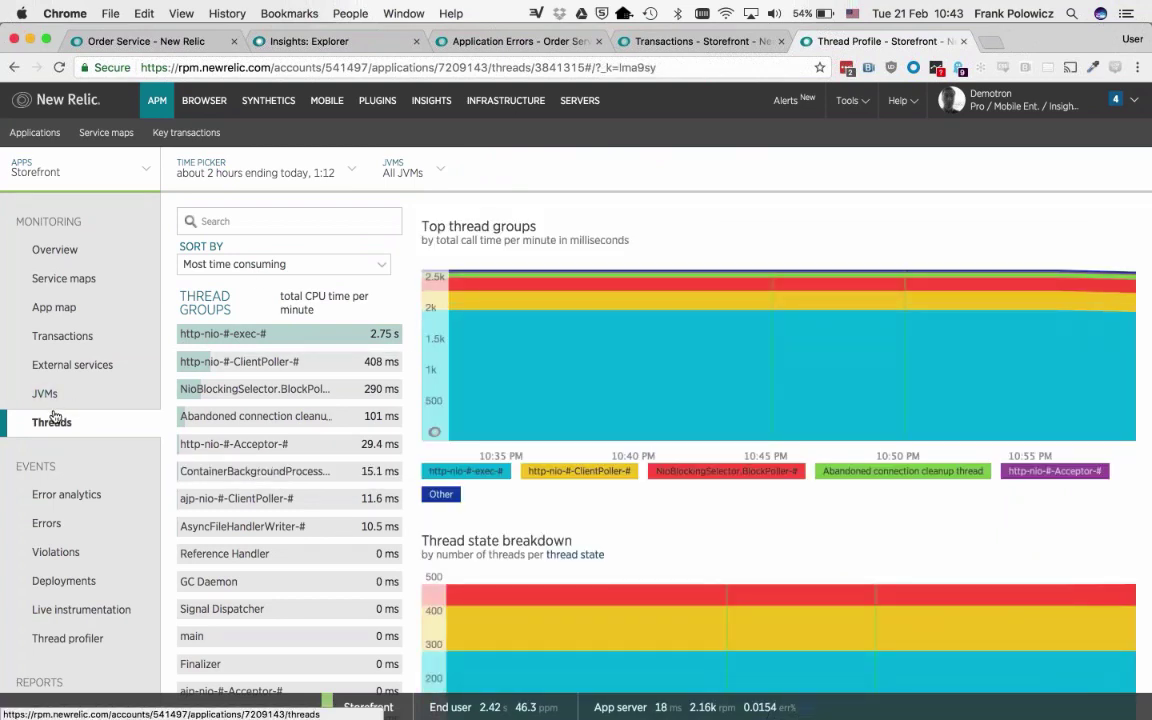
{"action": "left_click", "coordinate": [72, 646]}
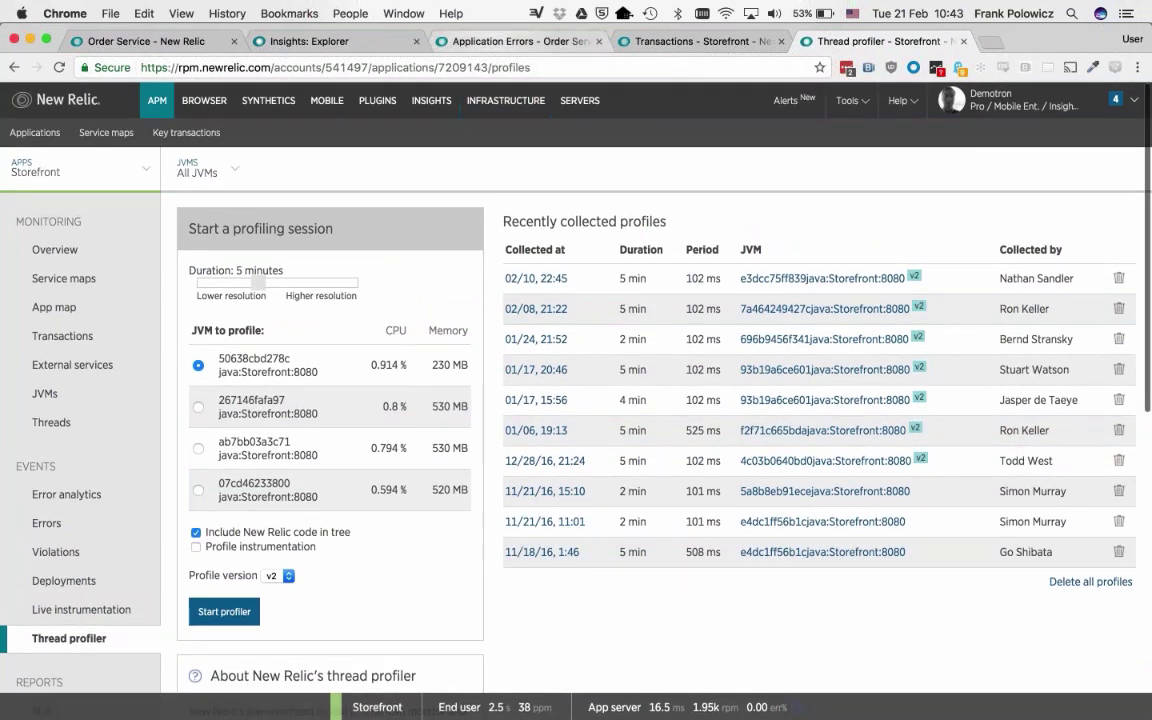
Close the Insights Data Explorer and Order Service application errors pages, and return to Storefront's thread profiler.
{"action": "left_click", "coordinate": [480, 41]}
{"action": "left_click", "coordinate": [361, 41]}
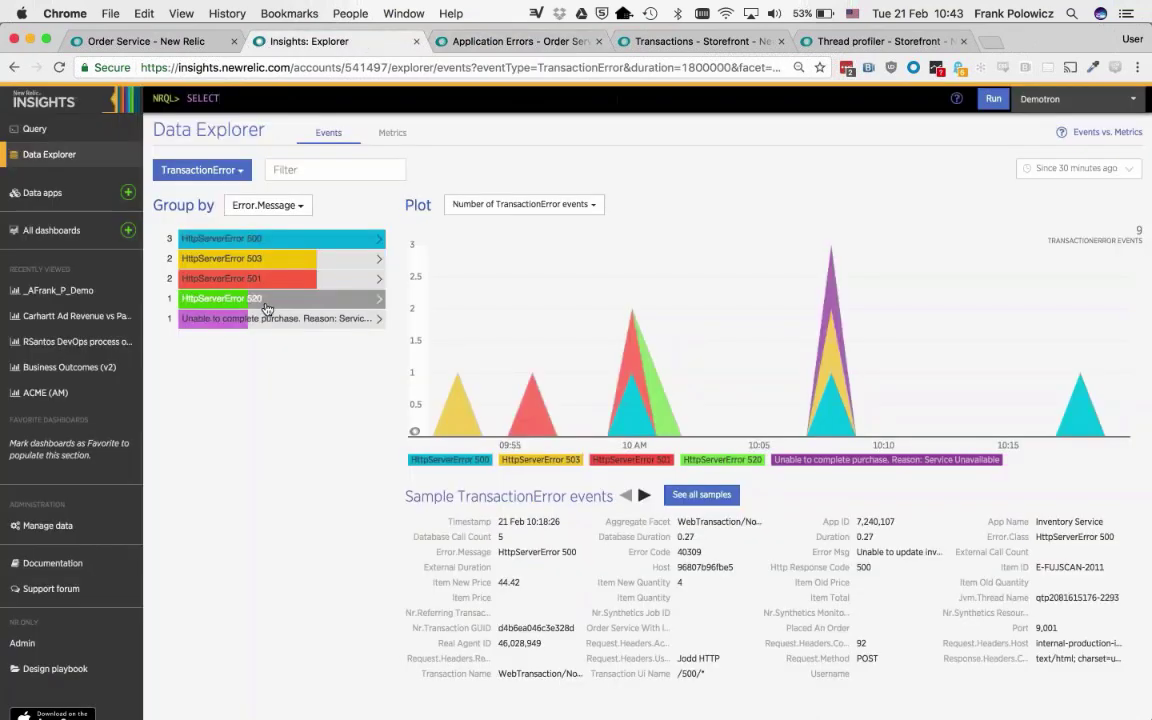
{"action": "key", "text": "super+w"}
{"action": "key", "text": "super+w"}
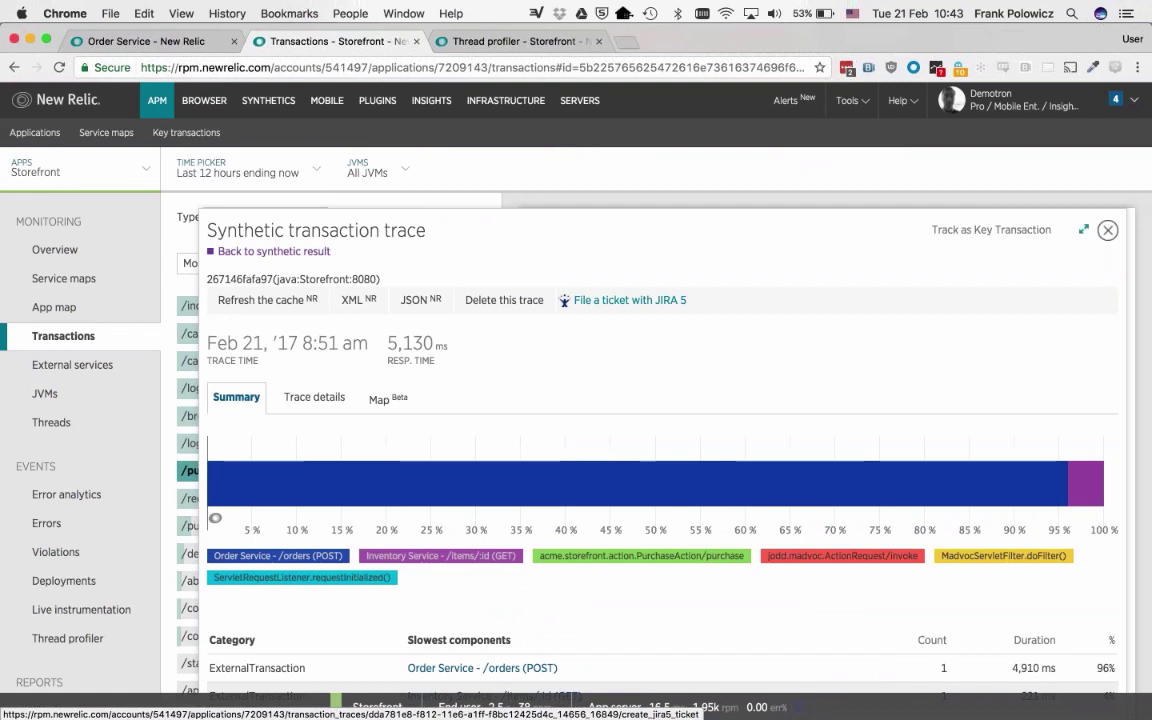
{"action": "key", "text": "ctrl+Tab"}
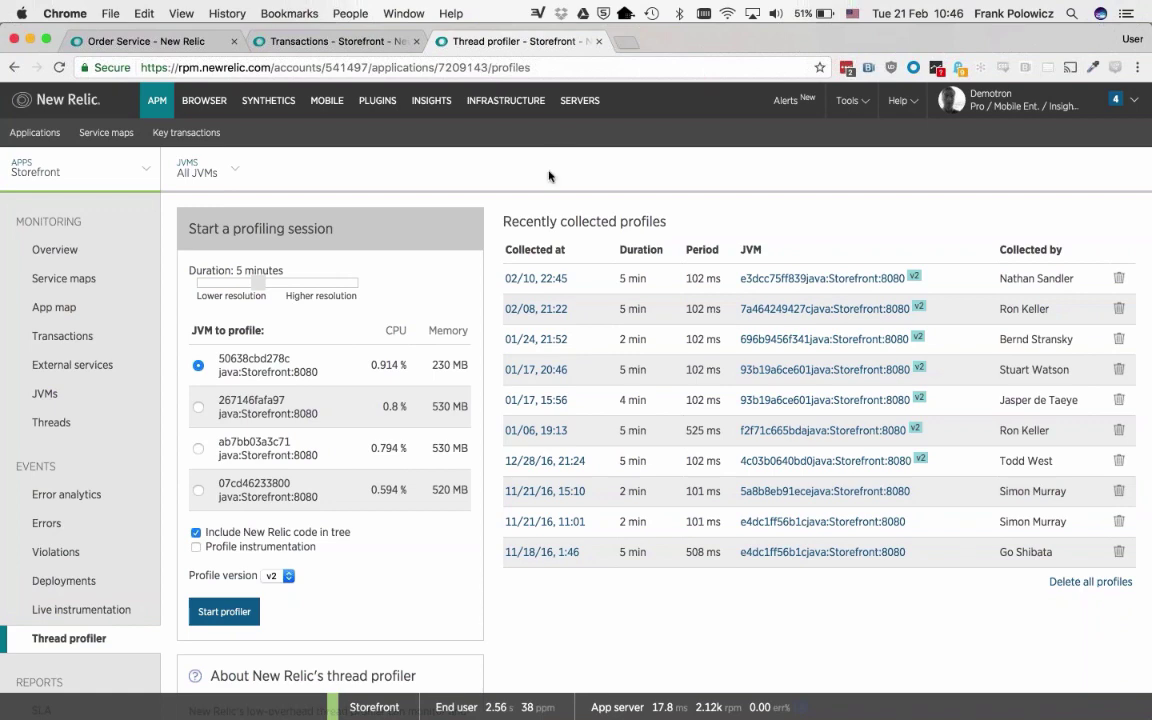
Load newrelic.com/docs/ in a new browser tab and open the Java agent's compatibility and requirements page.
{"action": "key", "text": "ctrl+t"}
{"action": "type", "text": "newrelic.com/docs/"}
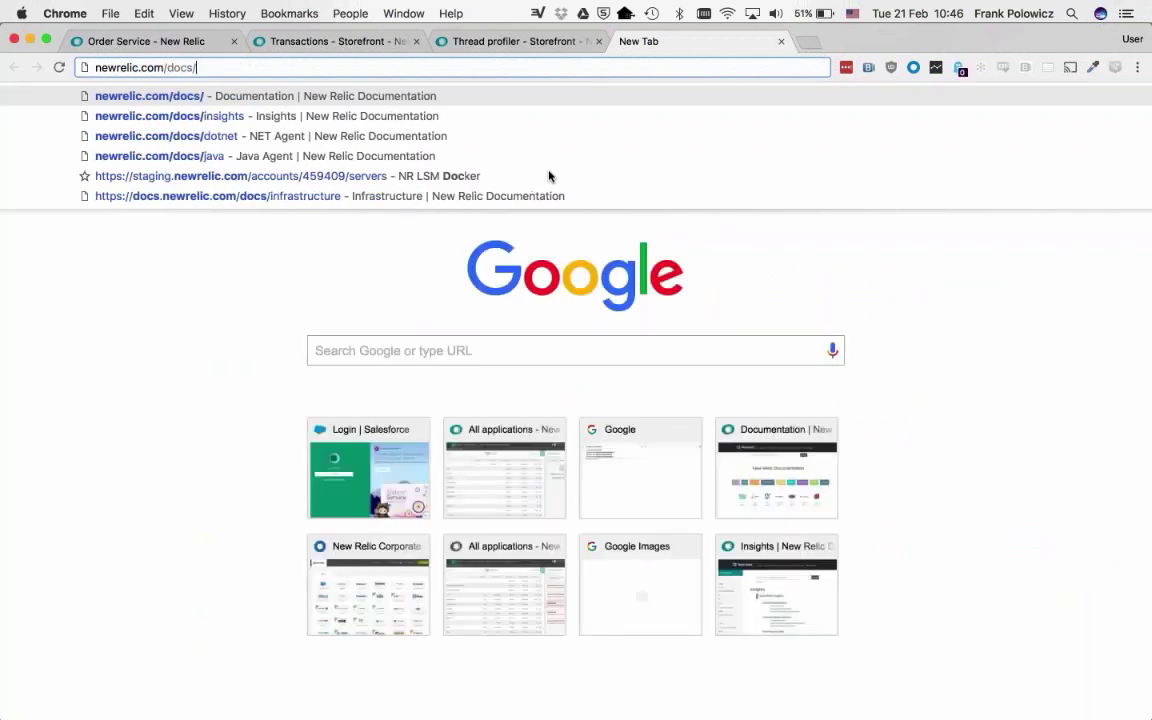
{"action": "key", "text": "Return"}
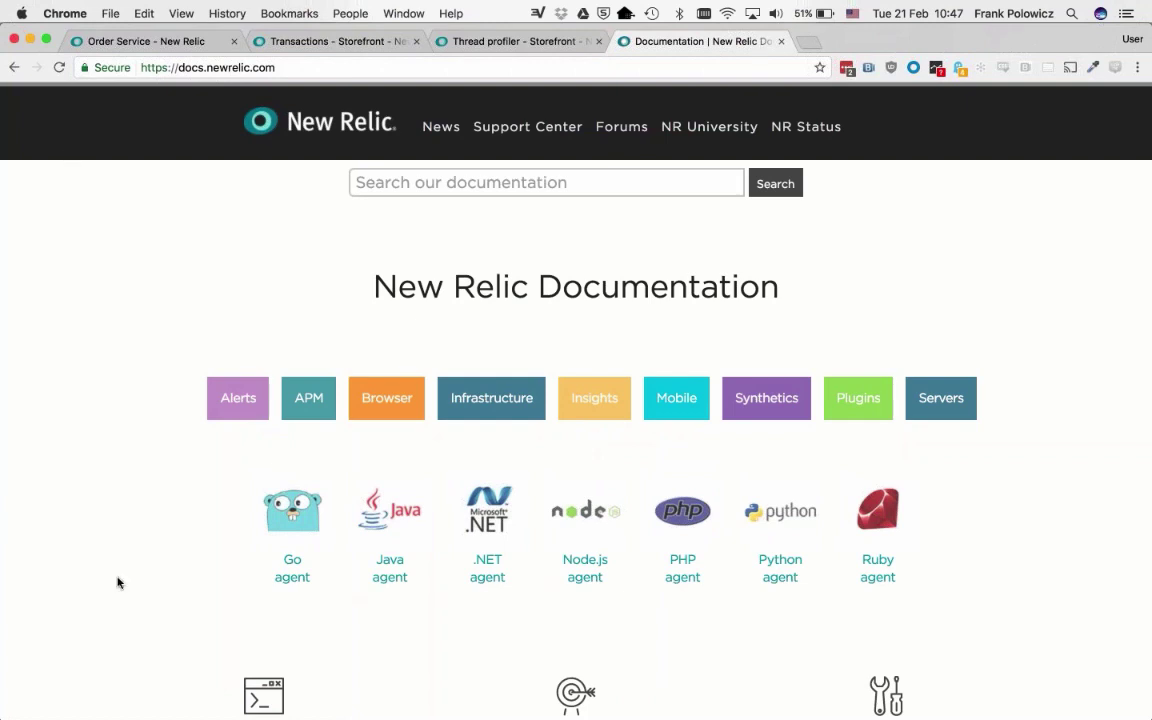
{"action": "left_click", "coordinate": [380, 525]}
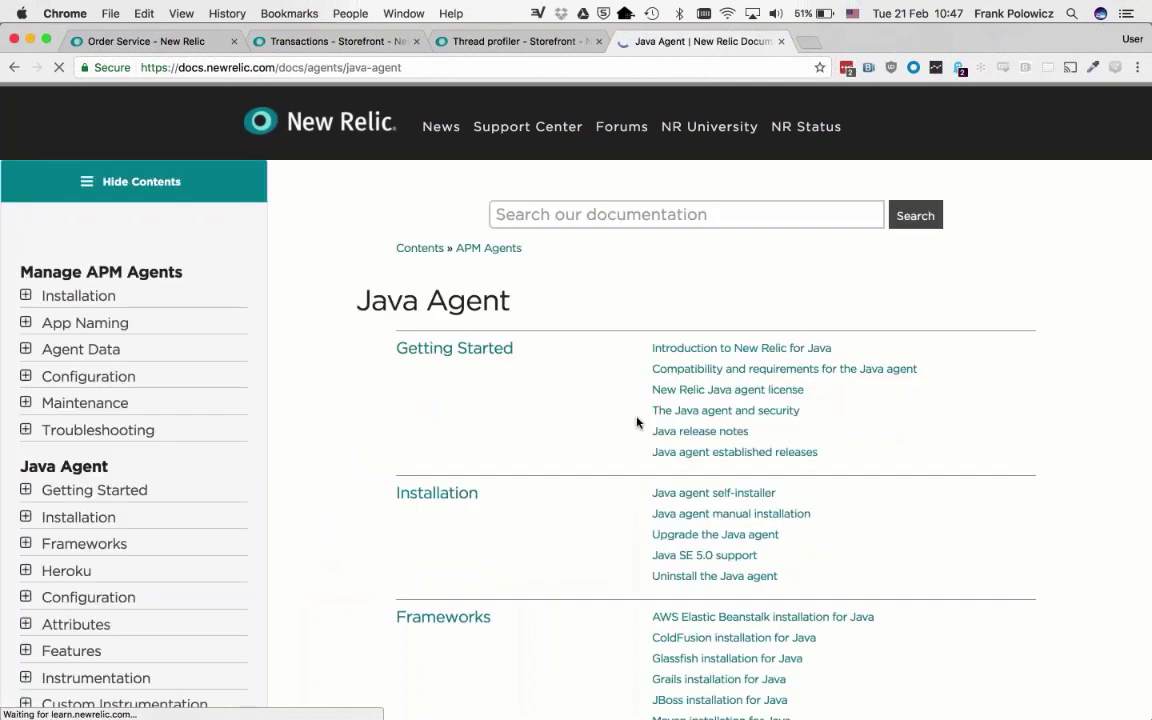
{"action": "left_click", "coordinate": [756, 370]}
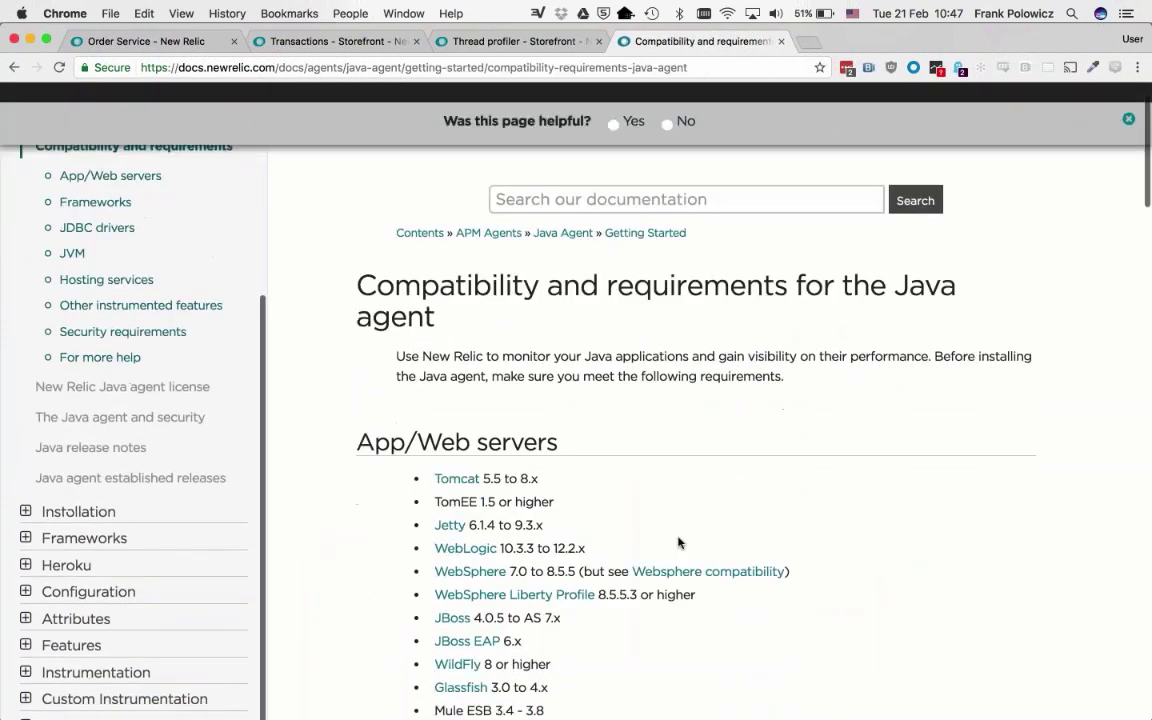
Review the supported app servers, frameworks and JDBC drivers on the Java agent's compatibility and requirements page.
{"action": "scroll", "coordinate": [678, 542], "scroll_direction": "down", "scroll_amount": 5}
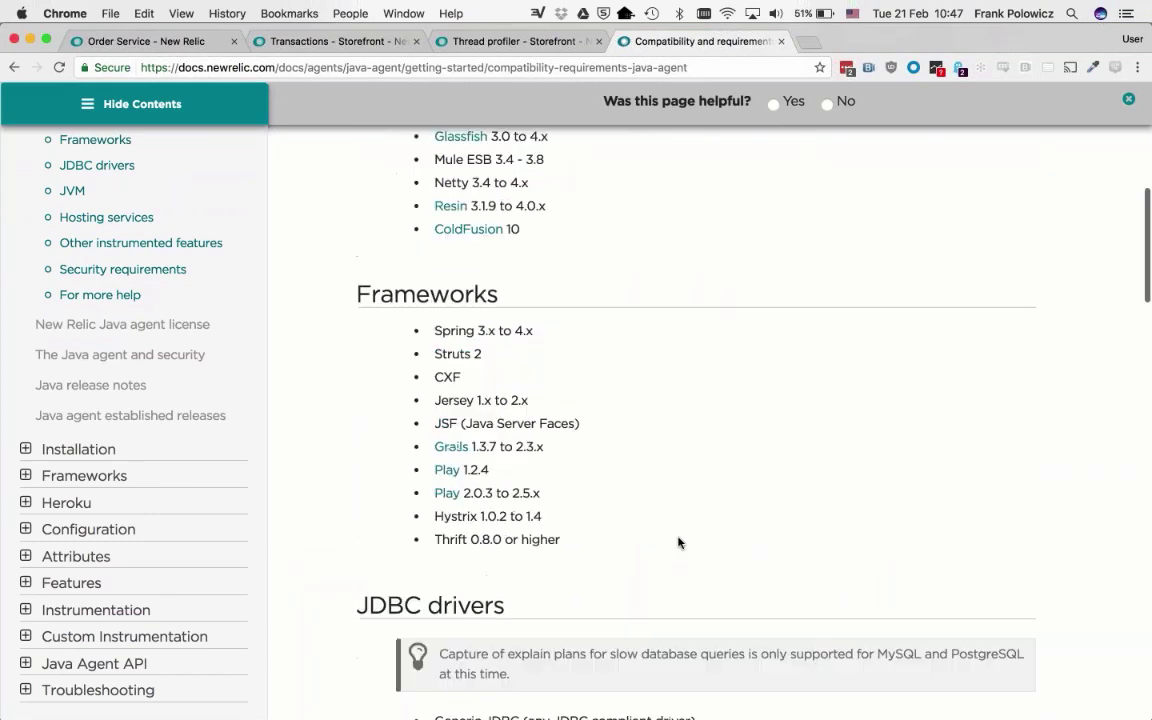
{"action": "scroll", "coordinate": [678, 542], "scroll_direction": "down", "scroll_amount": 5}
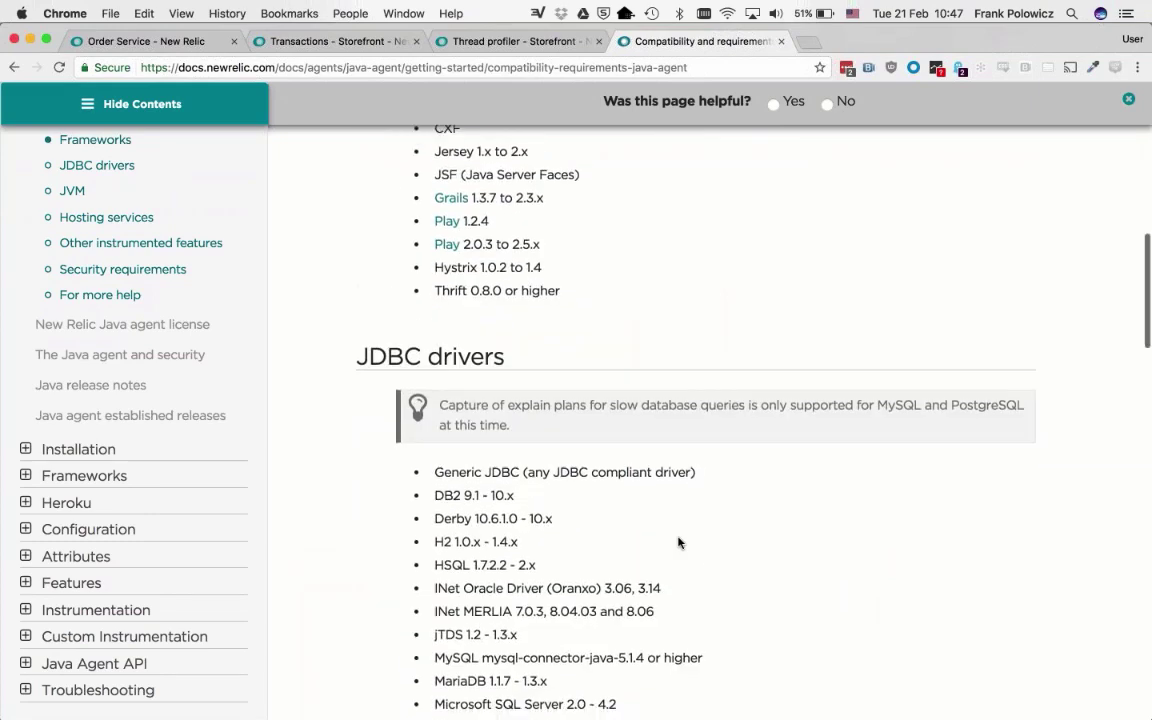
{"action": "scroll", "coordinate": [678, 542], "scroll_direction": "down", "scroll_amount": 5}
{"action": "scroll", "coordinate": [678, 542], "scroll_direction": "up", "scroll_amount": 1}
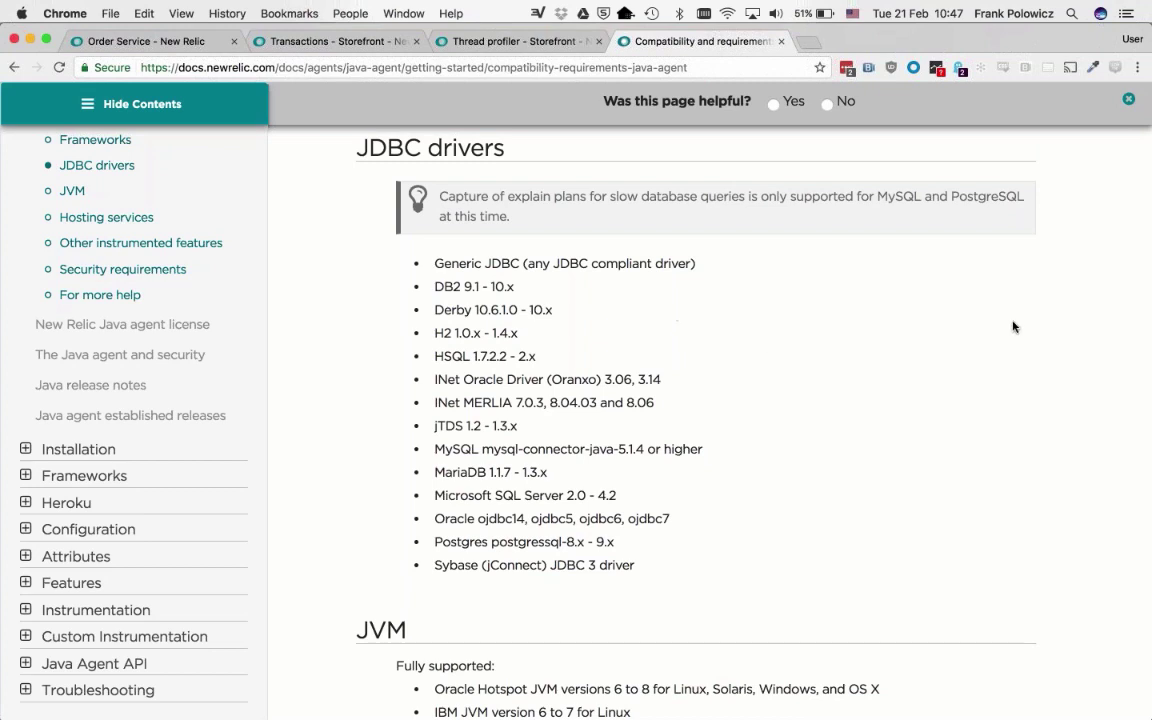
Return to Order Service, show the web and non-web chart view options on its overview, and open its Transactions page.
{"action": "left_click", "coordinate": [188, 45]}
{"action": "left_click", "coordinate": [425, 218]}
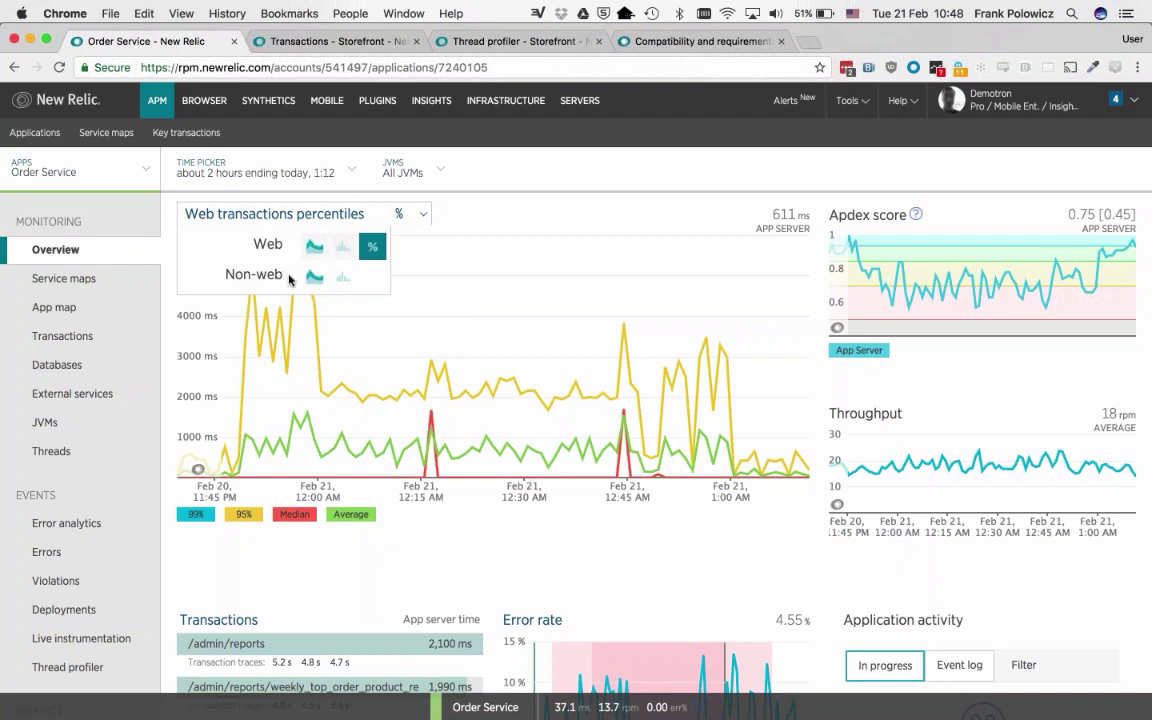
{"action": "left_click", "coordinate": [70, 340]}
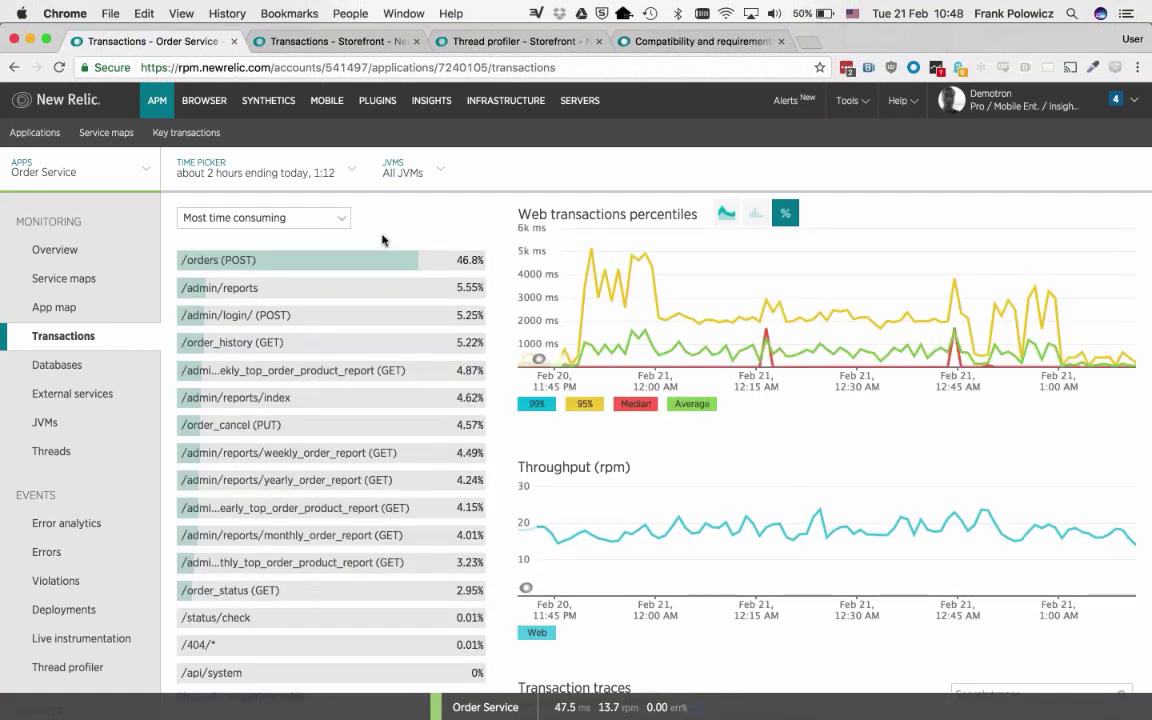
Open Storefront's Transactions page, filter the transaction type to Java and check the other available types.
{"action": "left_click", "coordinate": [540, 42]}
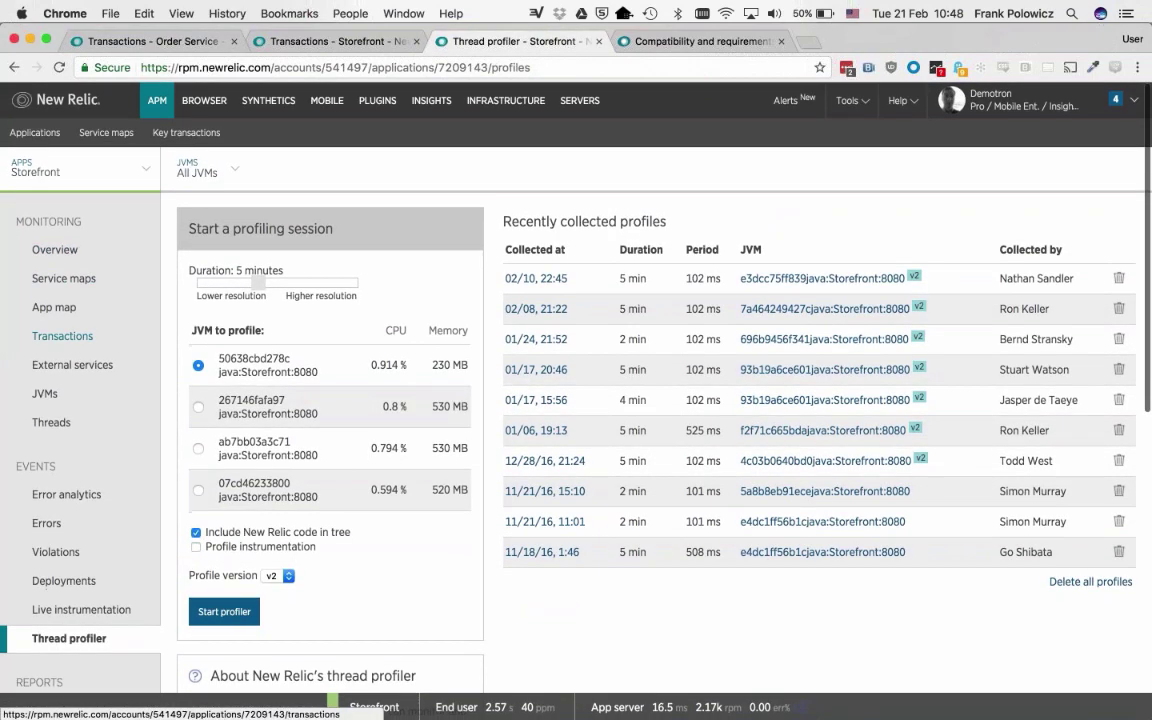
{"action": "left_click", "coordinate": [62, 336]}
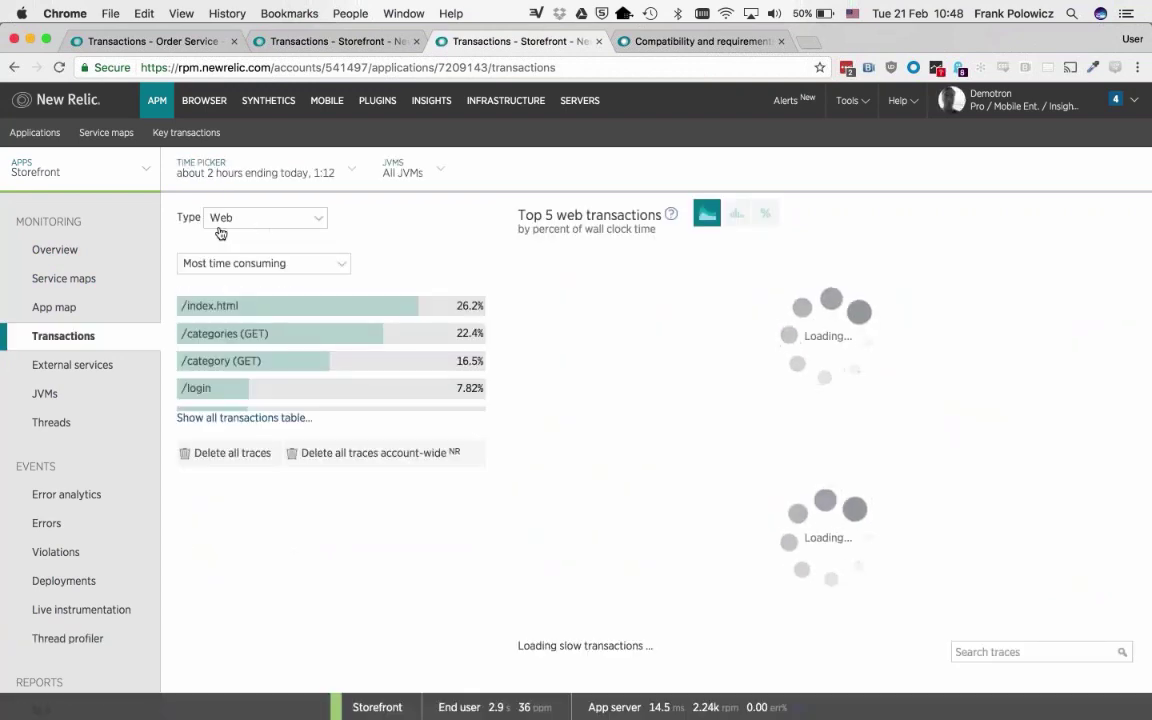
{"action": "left_click", "coordinate": [262, 217]}
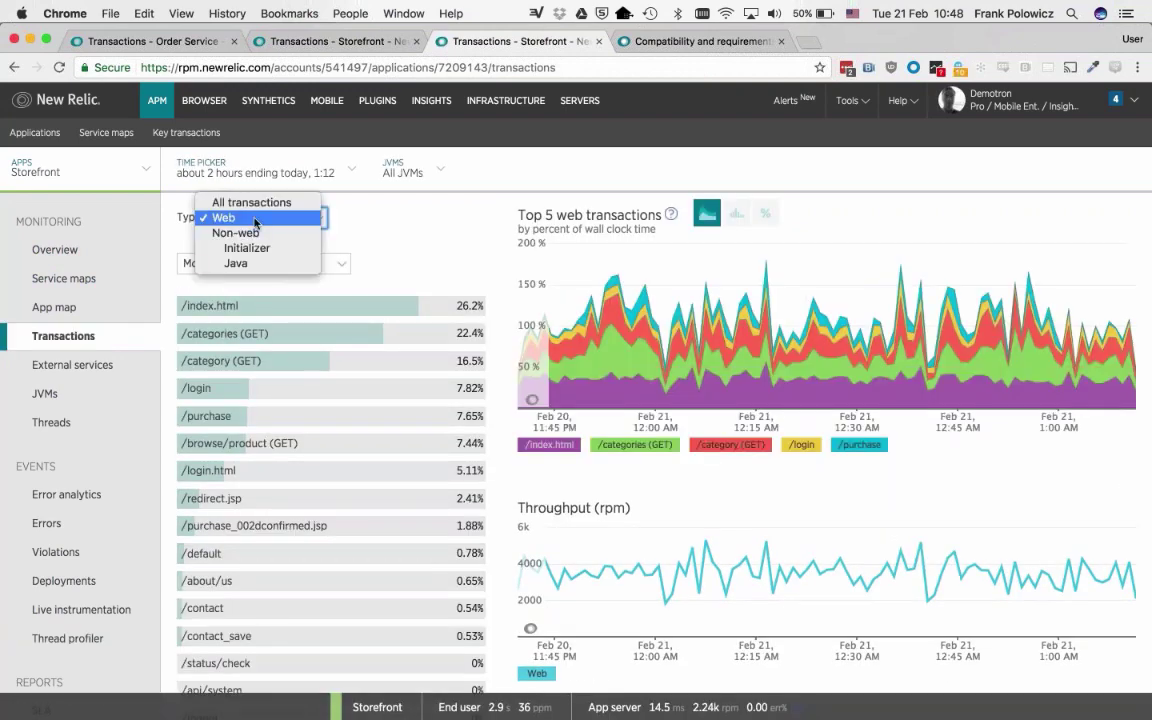
{"action": "left_click", "coordinate": [236, 263]}
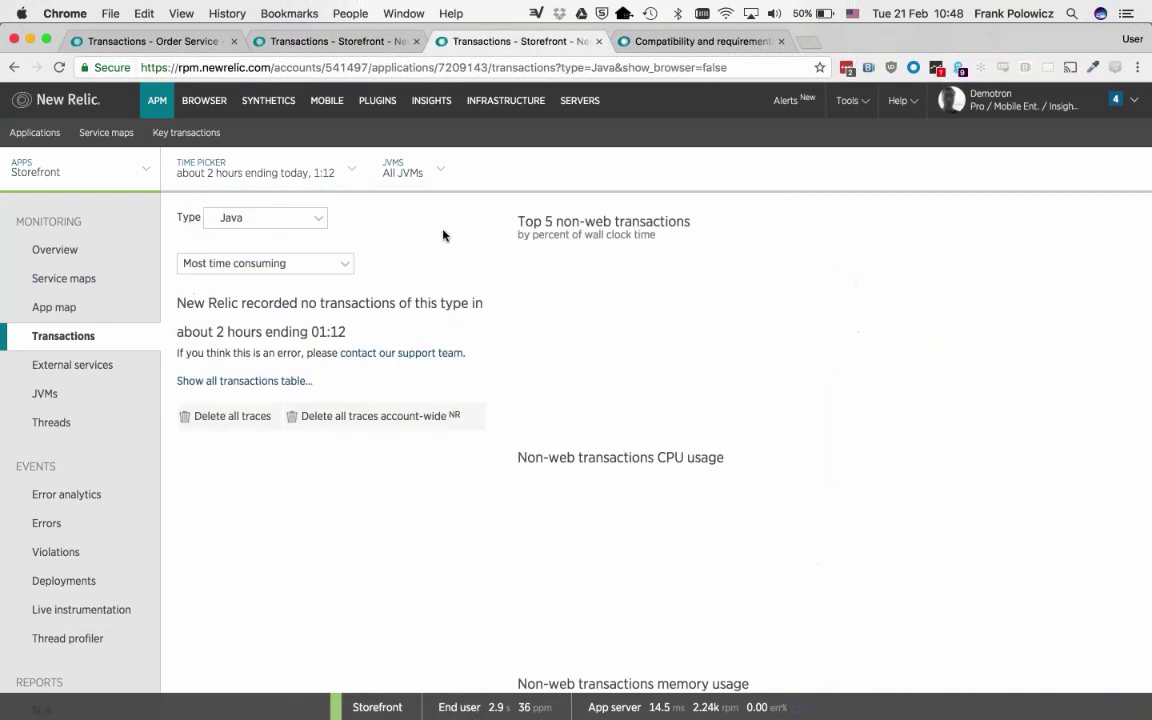
{"action": "left_click", "coordinate": [265, 217]}
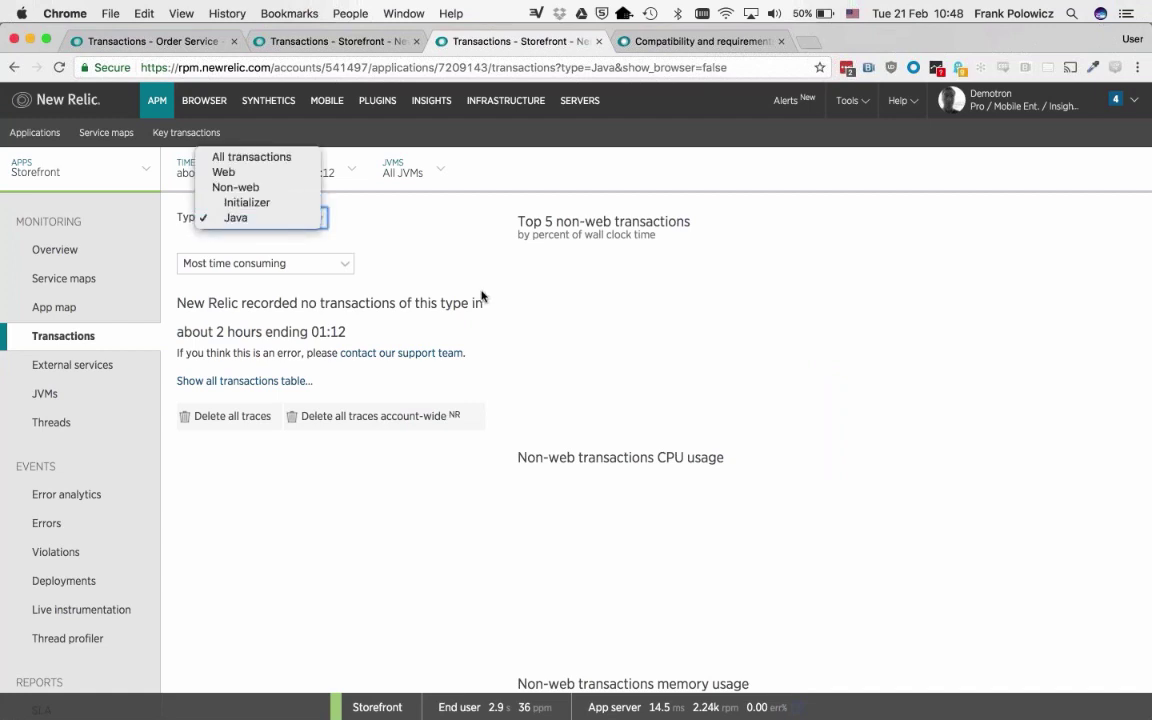
{"action": "left_click", "coordinate": [992, 326]}
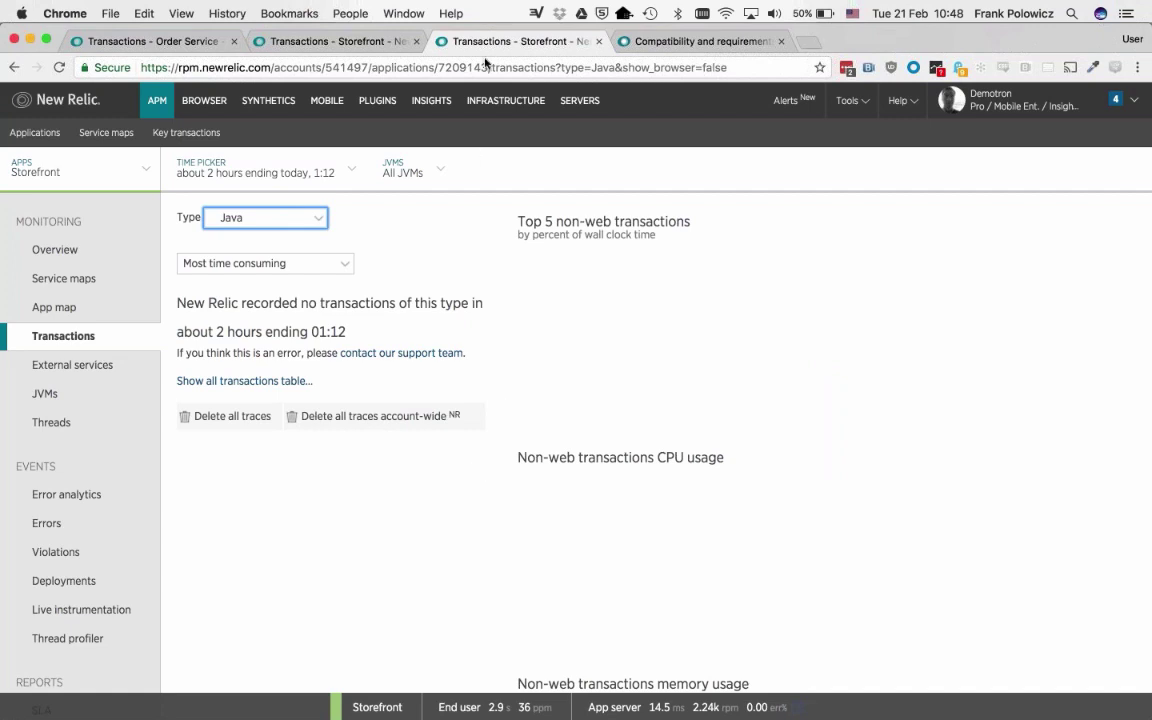
Load newrelic.com/docs/ in the Storefront transactions tab and open the Java agent documentation.
{"action": "left_click", "coordinate": [437, 66]}
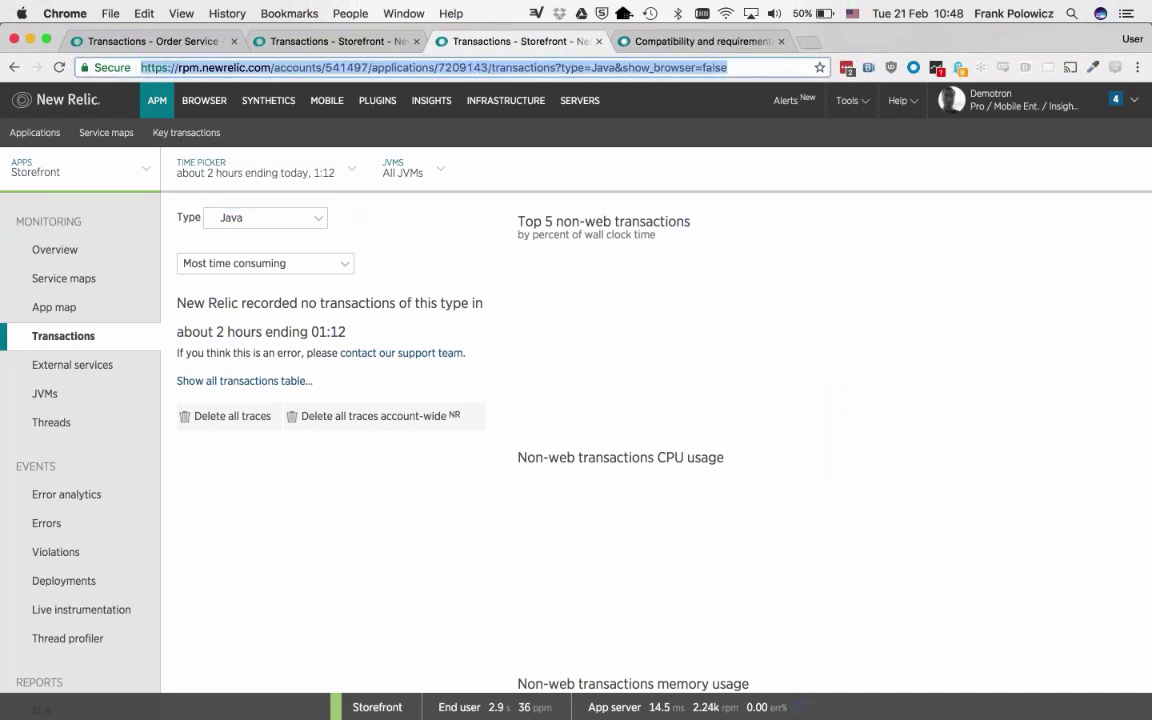
{"action": "type", "text": "newrelic.com/docs/"}
{"action": "key", "text": "Return"}
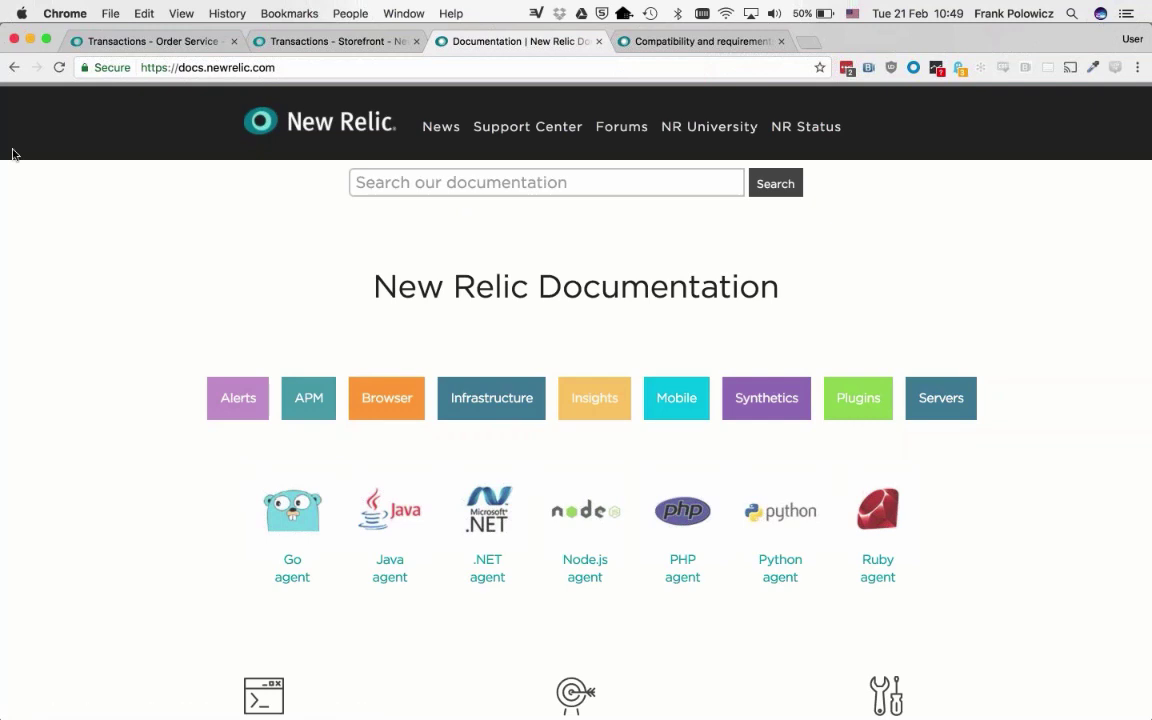
{"action": "scroll", "coordinate": [46, 454], "scroll_direction": "down", "scroll_amount": 1}
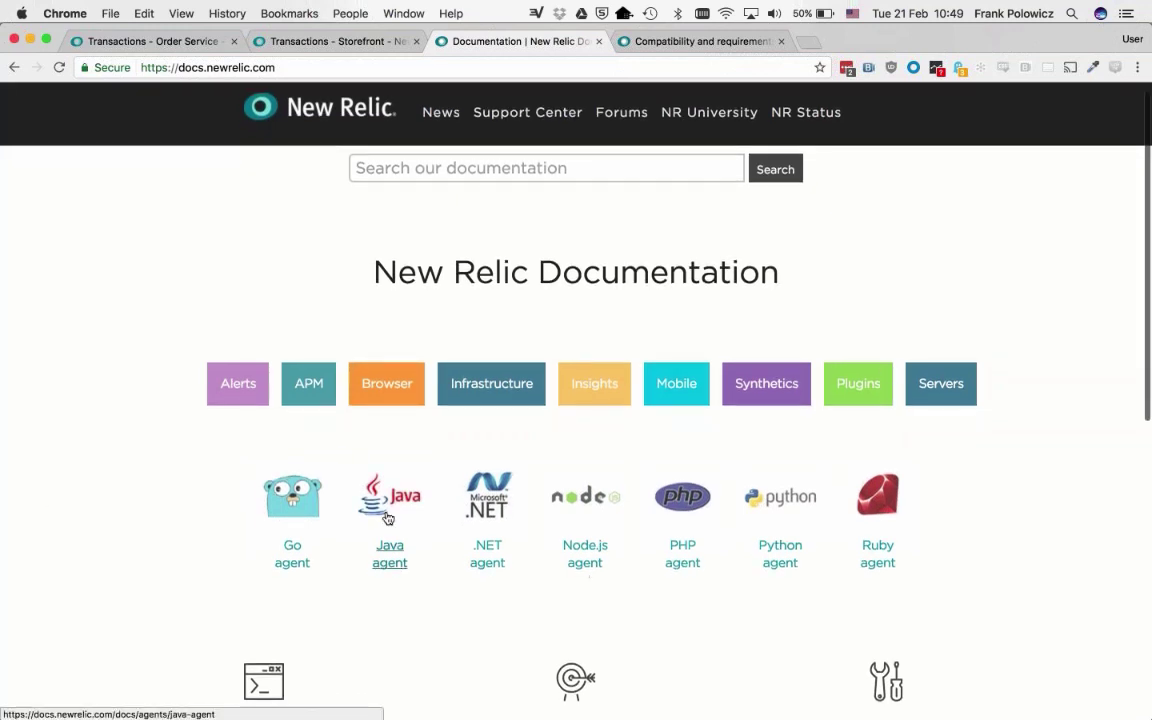
{"action": "left_click", "coordinate": [388, 516]}
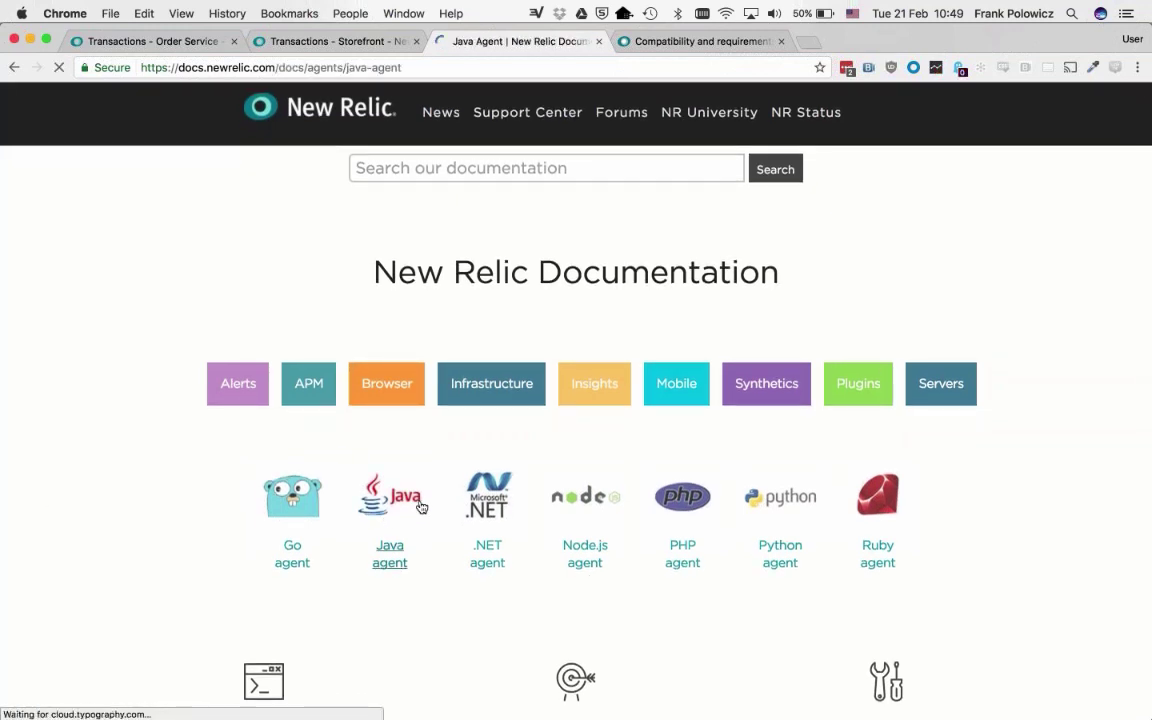
Find "cir" on the Java Agent contents page and open the article on the circuit breaker for custom instrumentation.
{"action": "key", "text": "ctrl+f"}
{"action": "type", "text": "ci"}
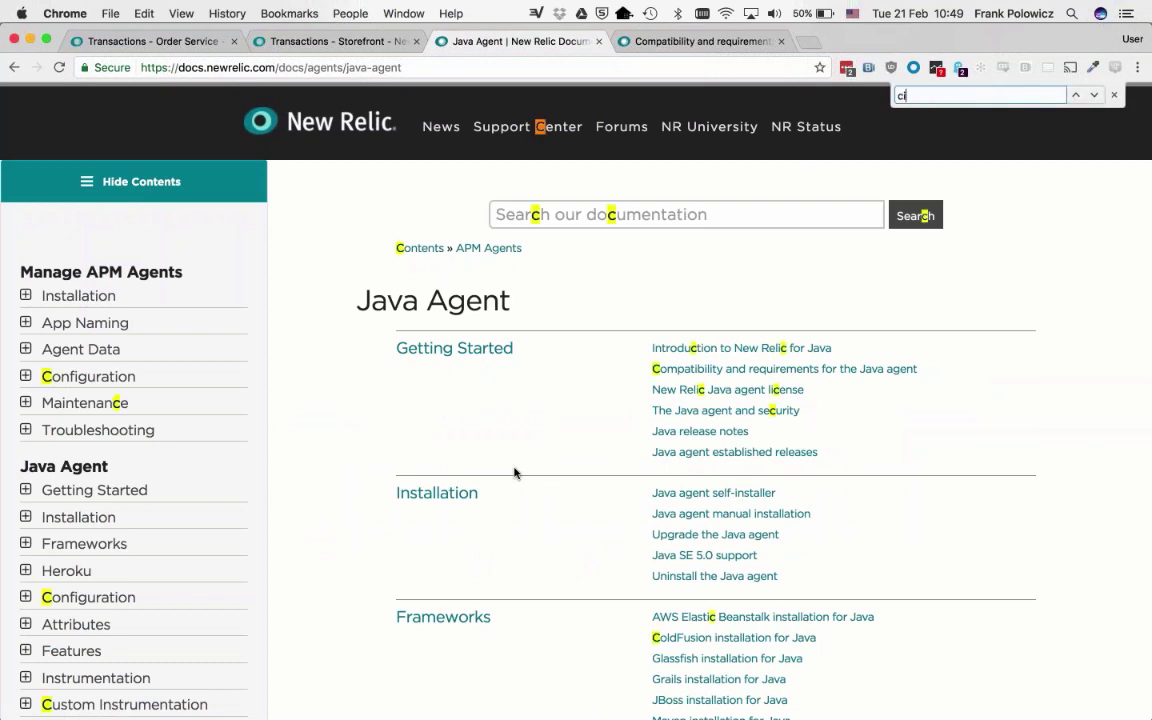
{"action": "type", "text": "r"}
{"action": "left_click", "coordinate": [728, 591]}
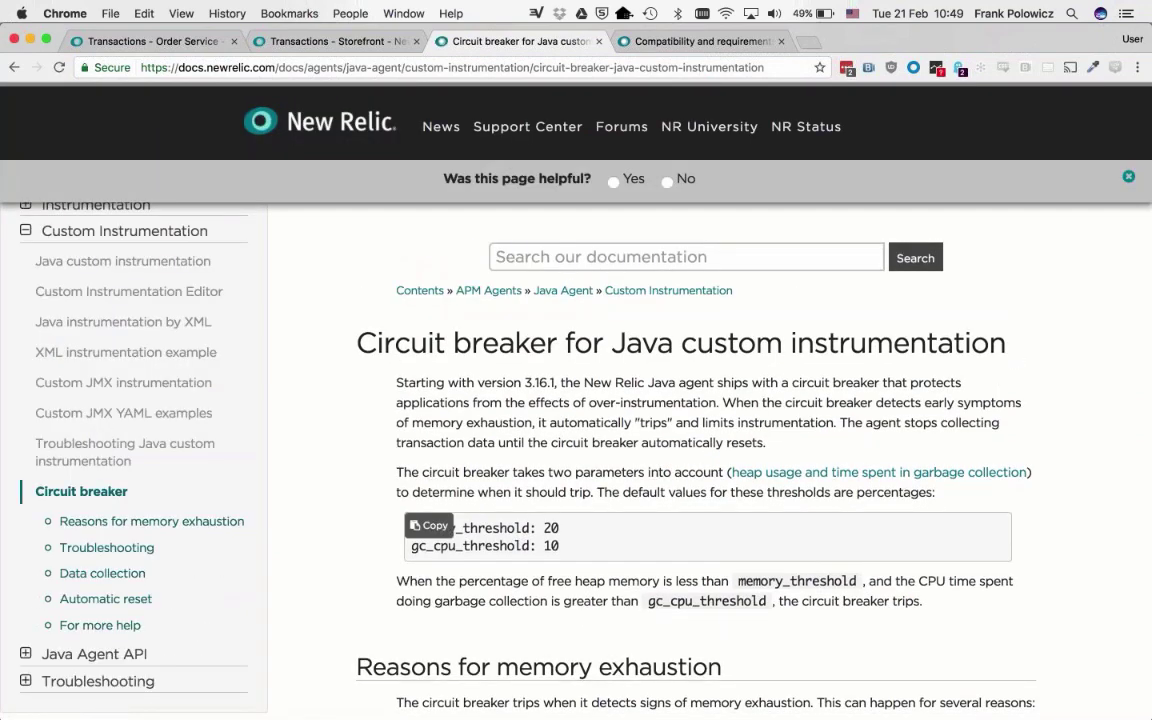
Review the circuit breaker's reasons for memory exhaustion and troubleshooting tips, and copy the article's URL.
{"action": "scroll", "coordinate": [320, 600], "scroll_direction": "down", "scroll_amount": 5}
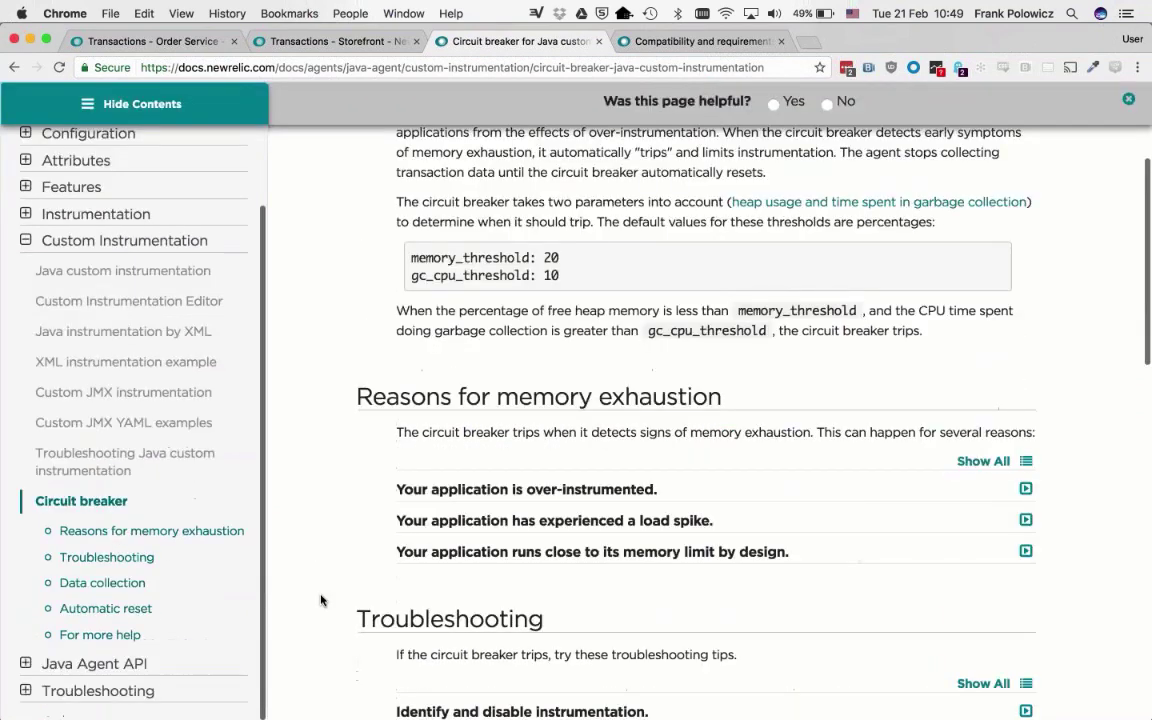
{"action": "scroll", "coordinate": [320, 600], "scroll_direction": "down", "scroll_amount": 2}
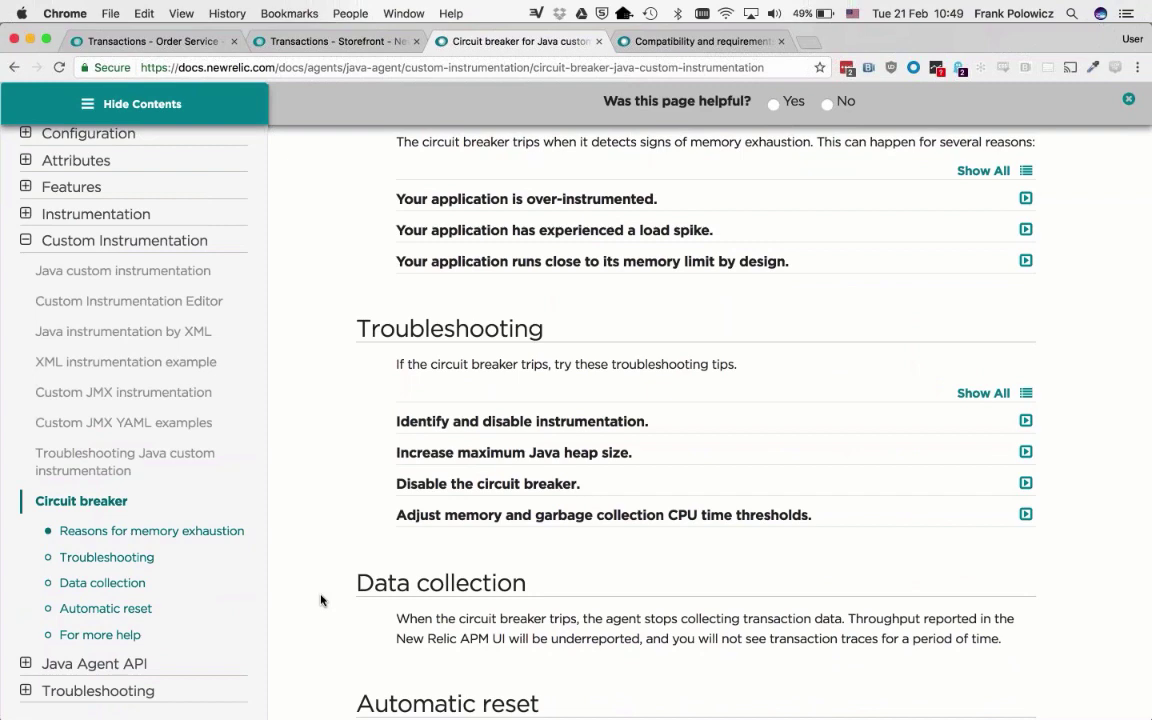
{"action": "scroll", "coordinate": [320, 600], "scroll_direction": "up", "scroll_amount": 2}
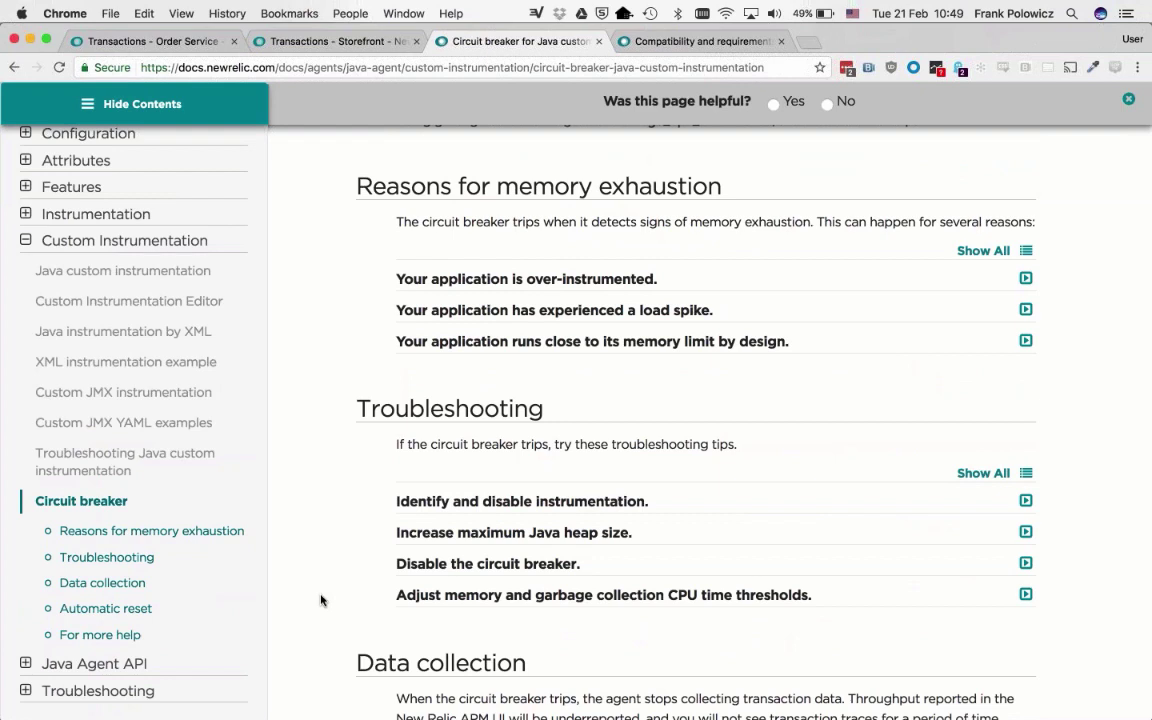
{"action": "scroll", "coordinate": [320, 600], "scroll_direction": "up", "scroll_amount": 1}
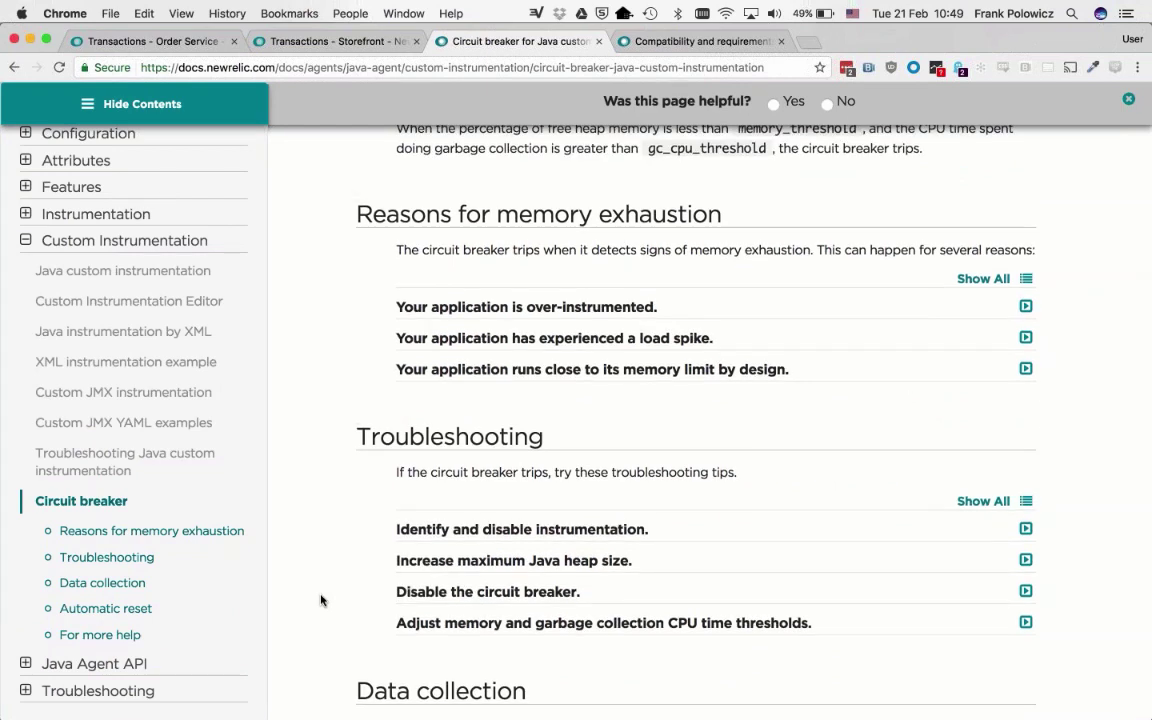
{"action": "key", "text": "super+l"}
{"action": "key", "text": "super+c"}
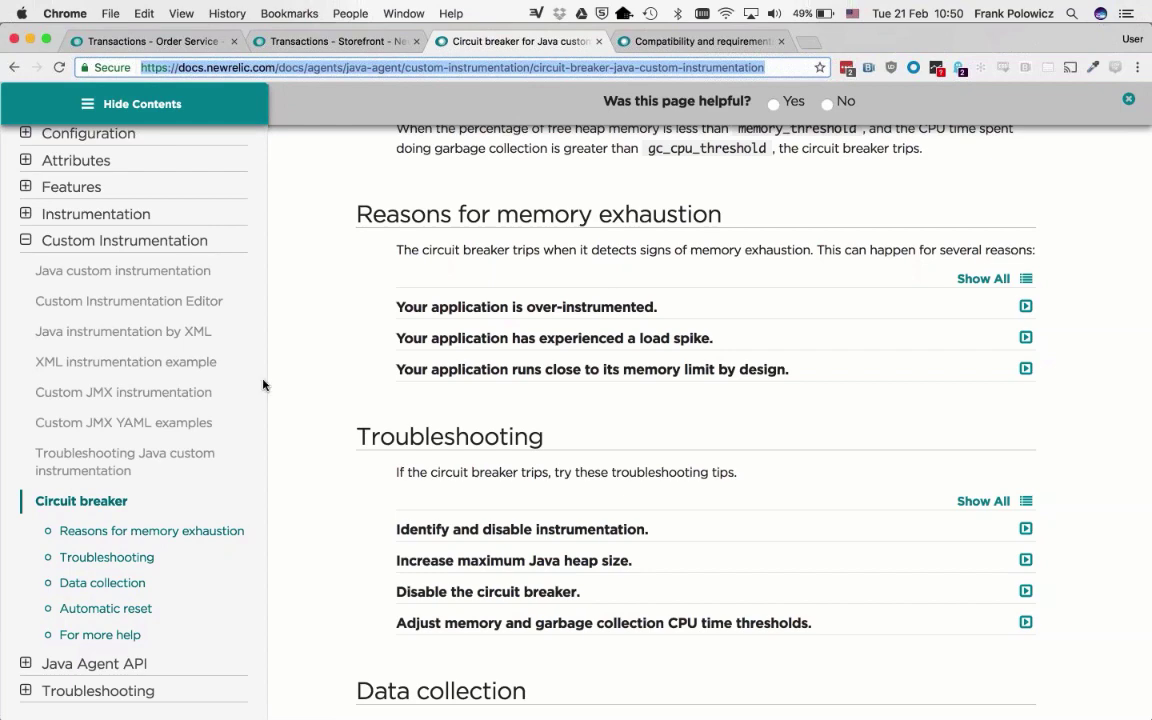
Open the Java agent attributes article and review its attribute list and the section on collecting user attributes.
{"action": "left_click", "coordinate": [287, 332]}
{"action": "scroll", "coordinate": [120, 422], "scroll_direction": "up", "scroll_amount": 3}
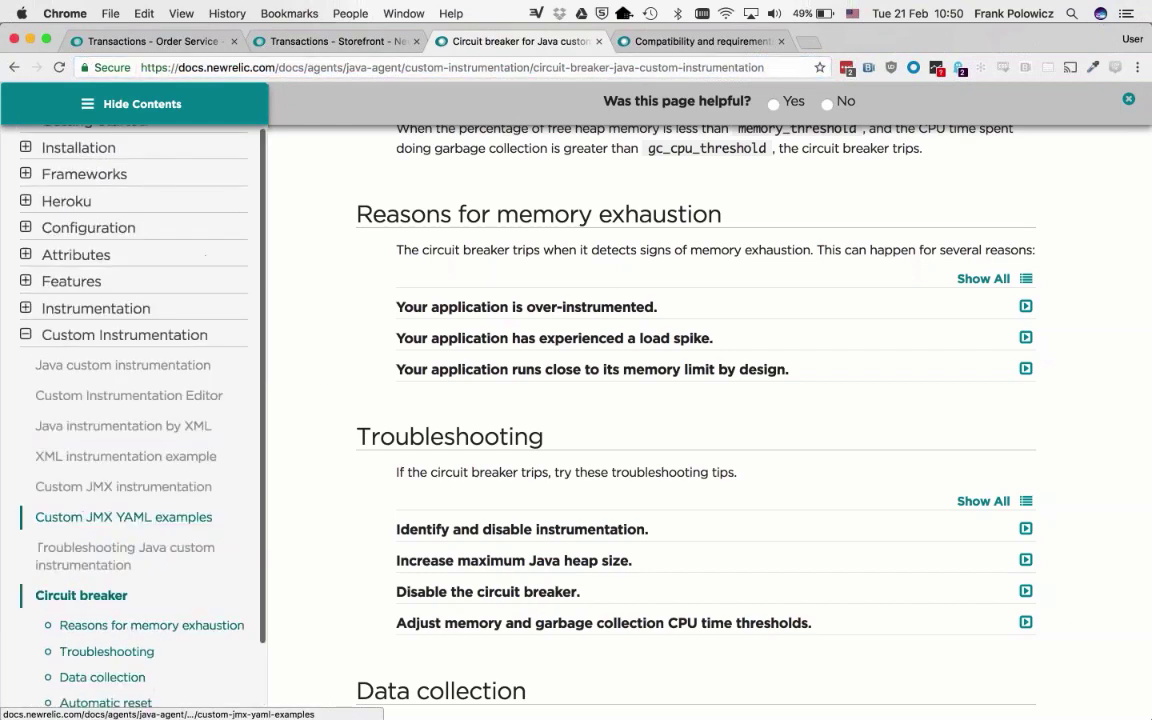
{"action": "left_click", "coordinate": [55, 260]}
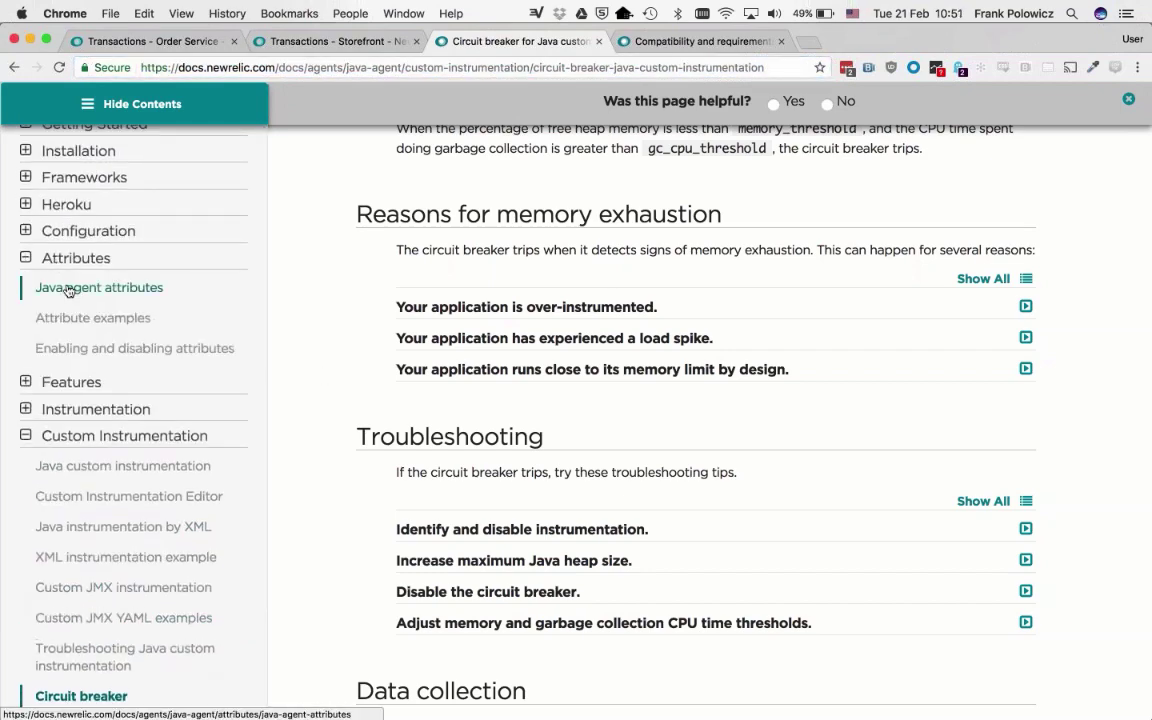
{"action": "left_click", "coordinate": [67, 289]}
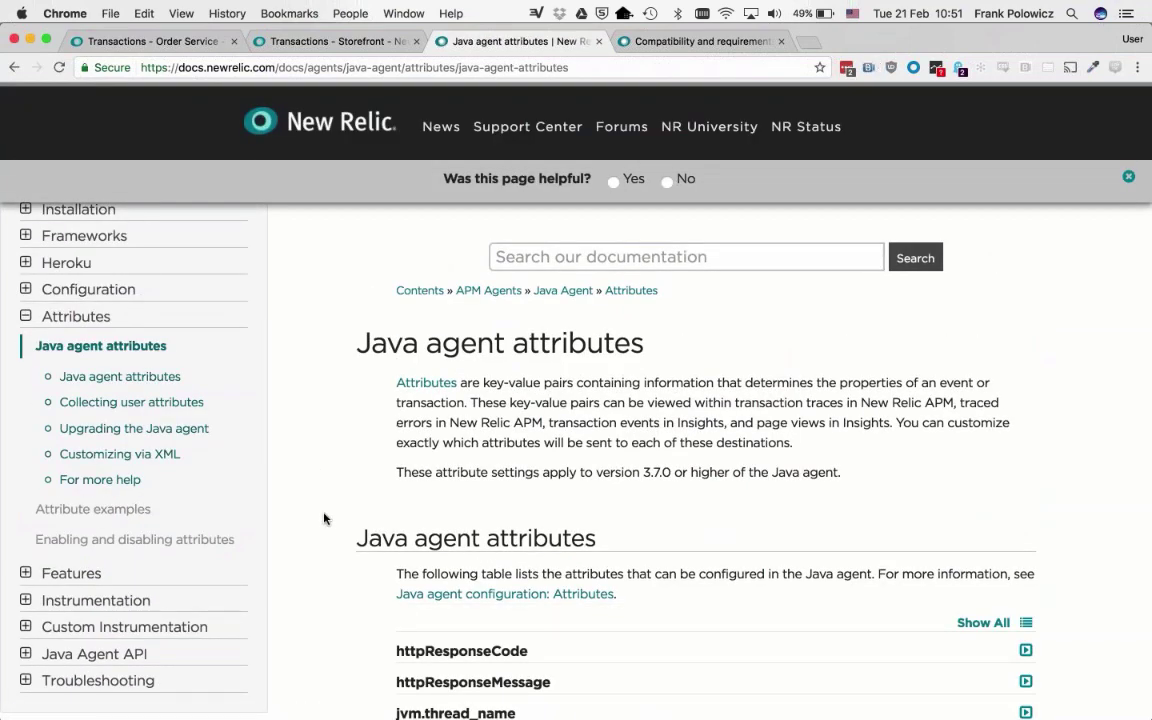
{"action": "scroll", "coordinate": [325, 524], "scroll_direction": "down", "scroll_amount": 8}
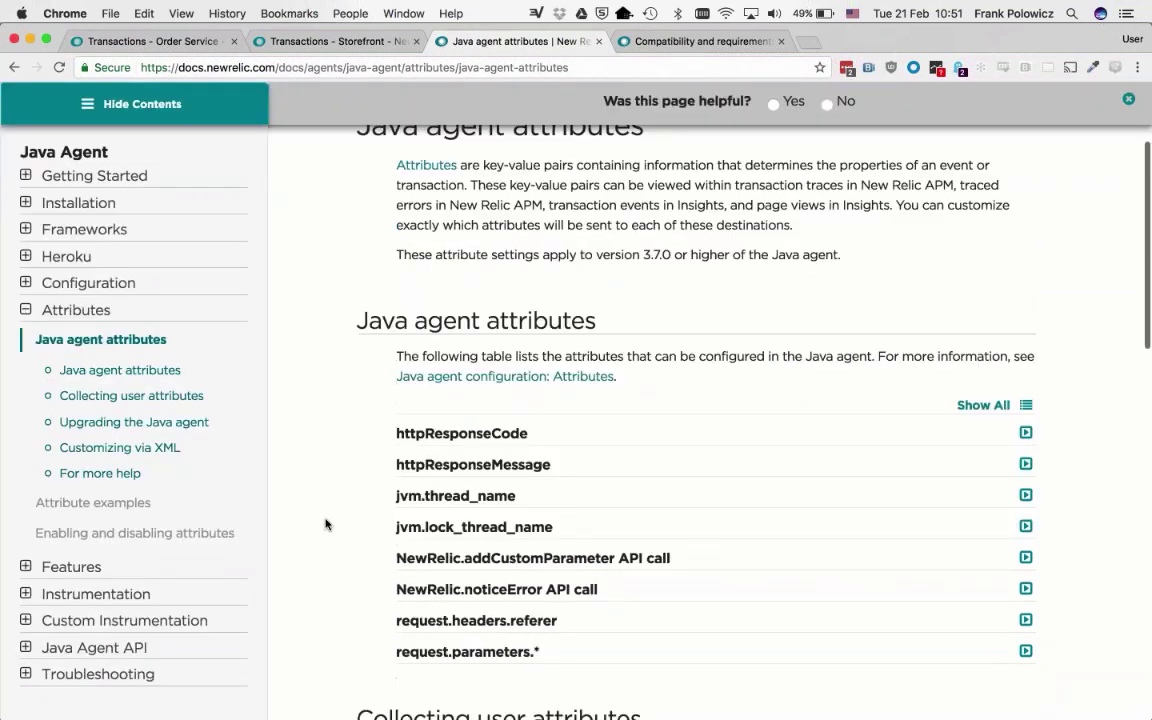
{"action": "scroll", "coordinate": [325, 524], "scroll_direction": "down", "scroll_amount": 3}
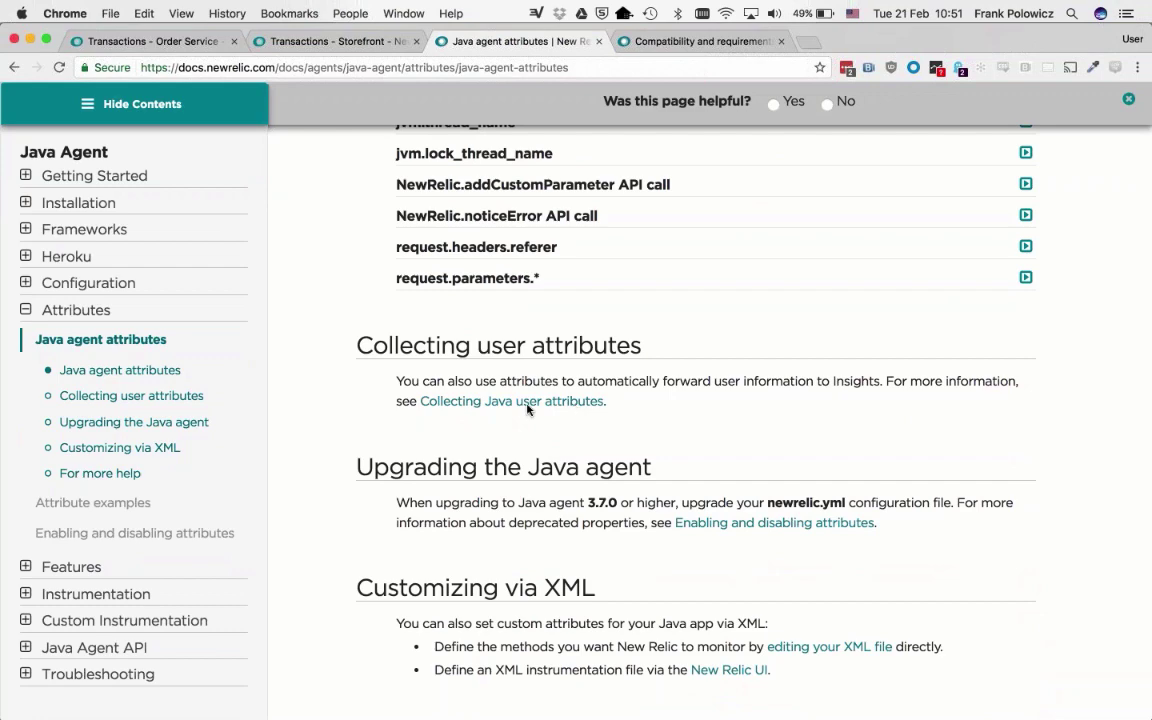
Follow the Collecting Java user attributes link and open the Java instructions for collecting custom attributes.
{"action": "left_click", "coordinate": [527, 404]}
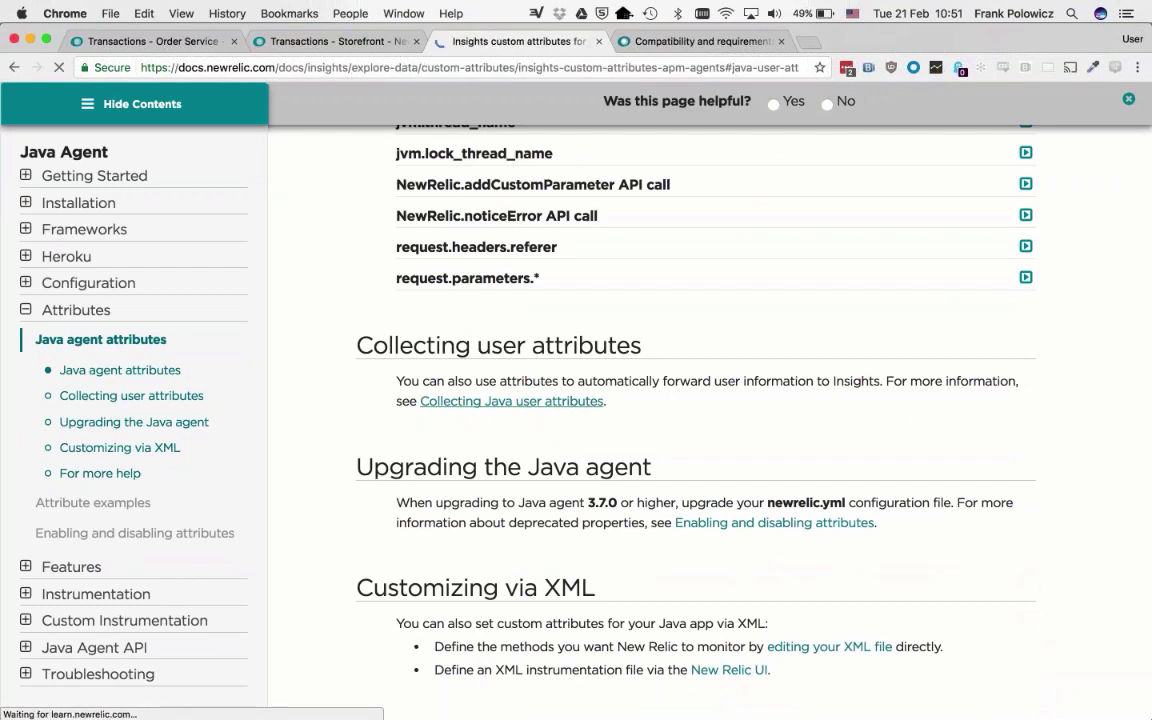
{"action": "scroll", "coordinate": [525, 392], "scroll_direction": "down", "scroll_amount": 3}
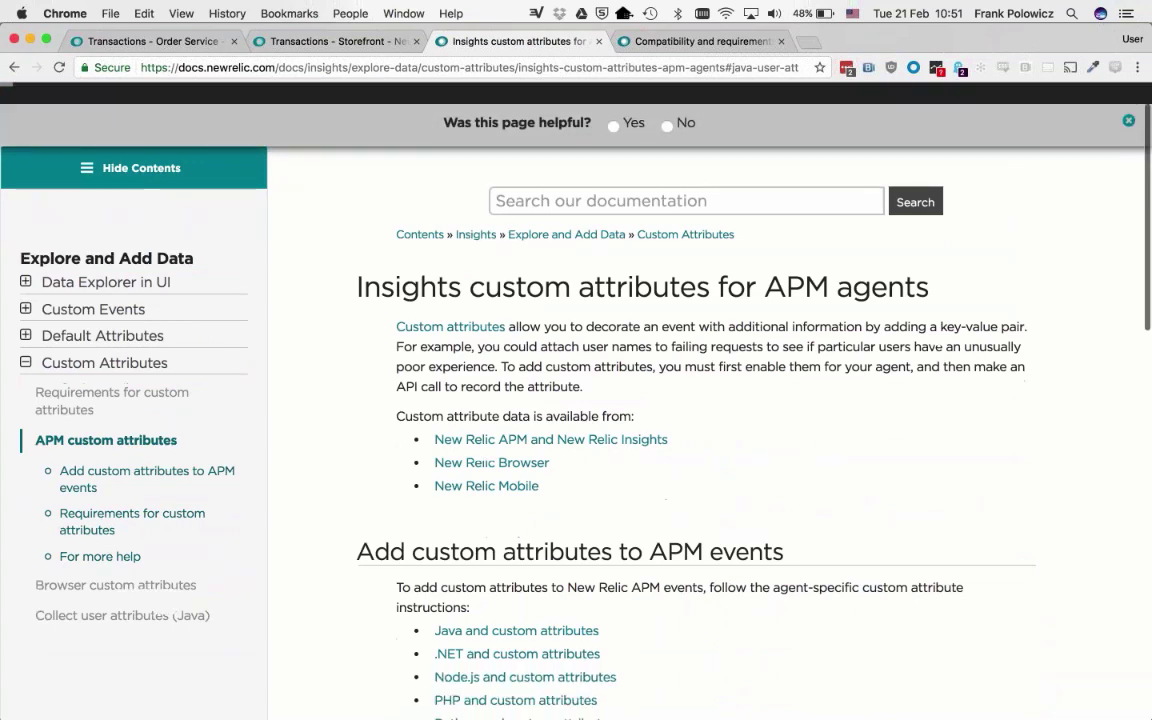
{"action": "left_click", "coordinate": [520, 362]}
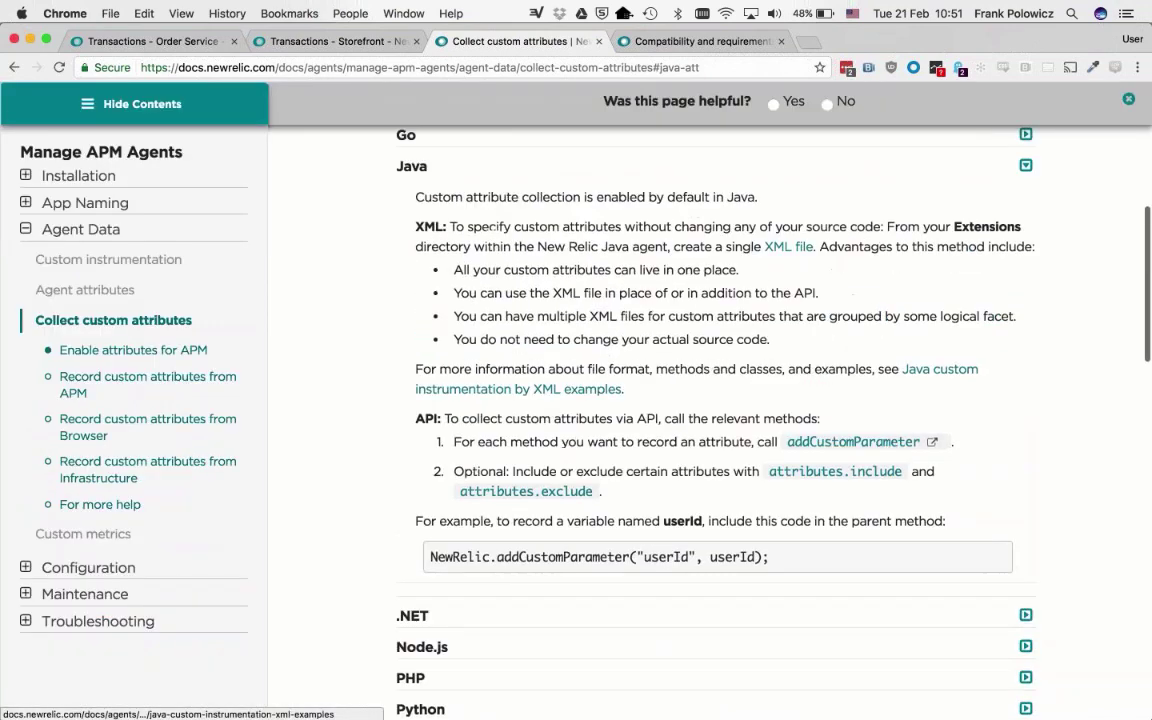
Highlight the NewRelic.addCustomParameter("userId", userId); example and copy the URL of the custom attributes page.
{"action": "left_click_drag", "start_coordinate": [770, 583], "coordinate": [411, 581]}
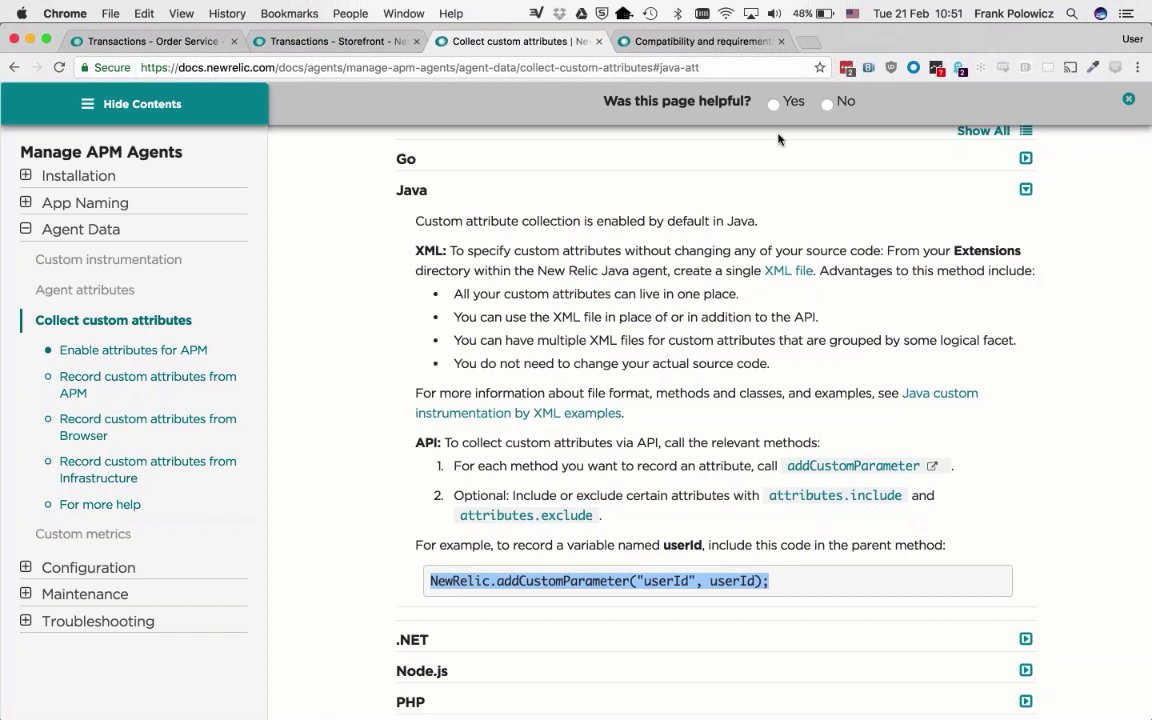
{"action": "key", "text": "super+l"}
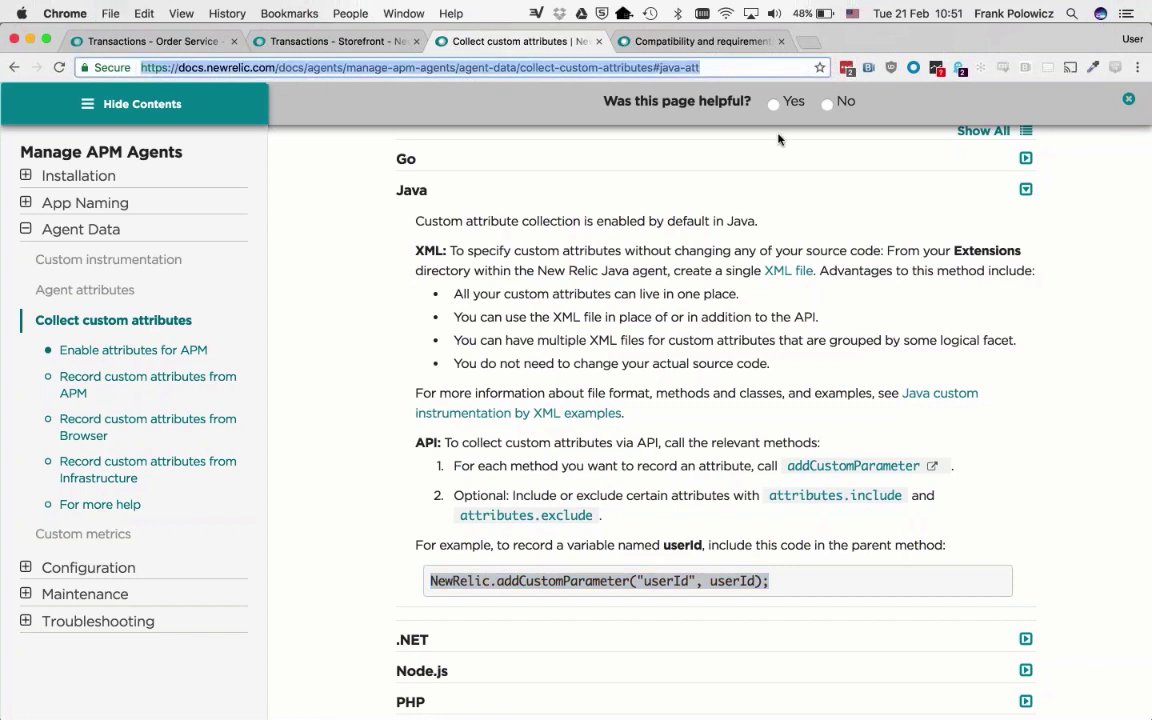
{"action": "key", "text": "super+c"}
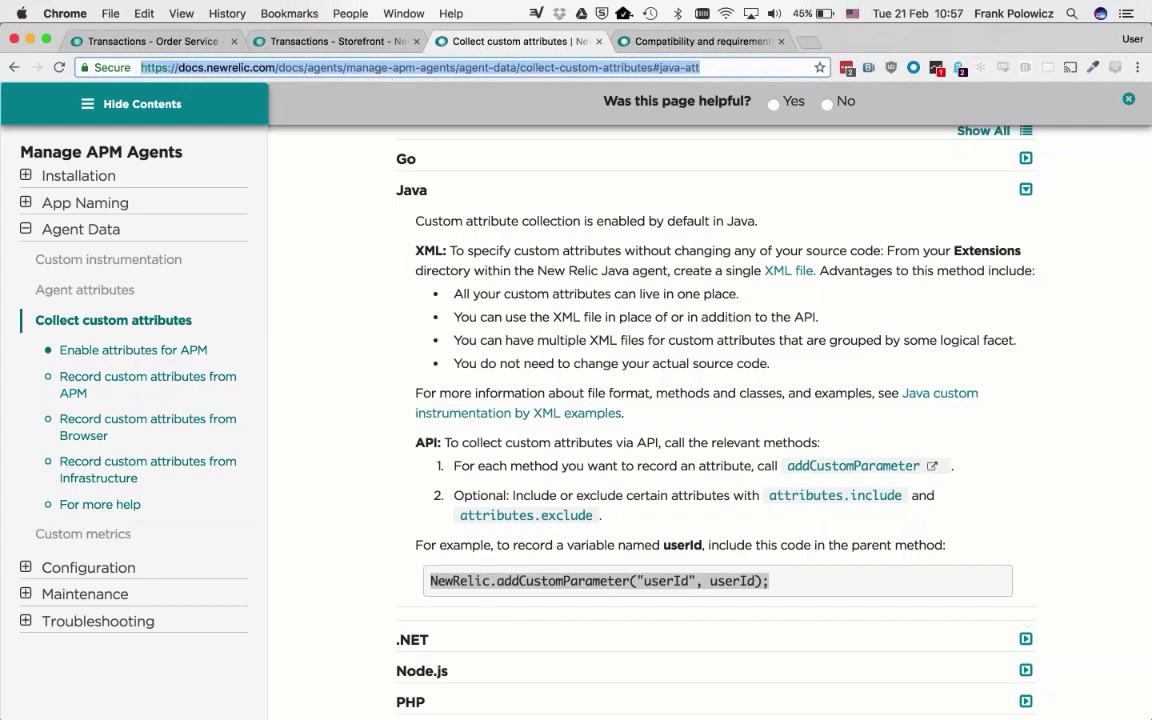
Return to Storefront's synthetic transaction trace and open the application's error analytics.
{"action": "left_click", "coordinate": [284, 42]}
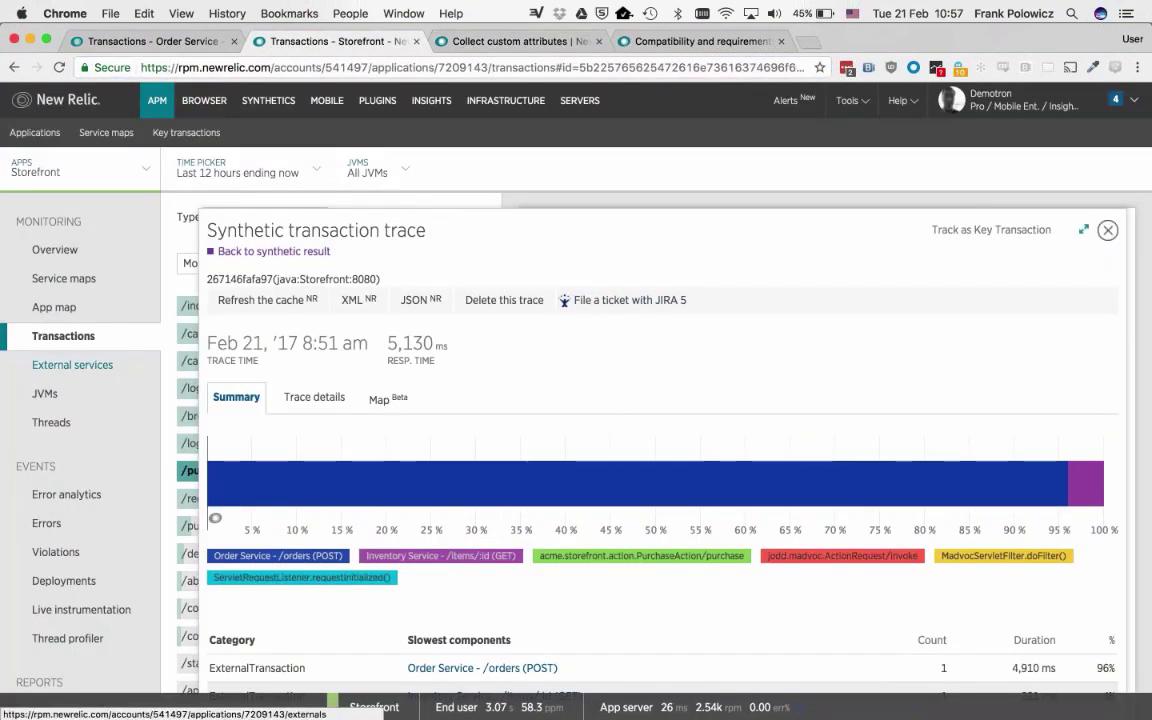
{"action": "left_click", "coordinate": [98, 492]}
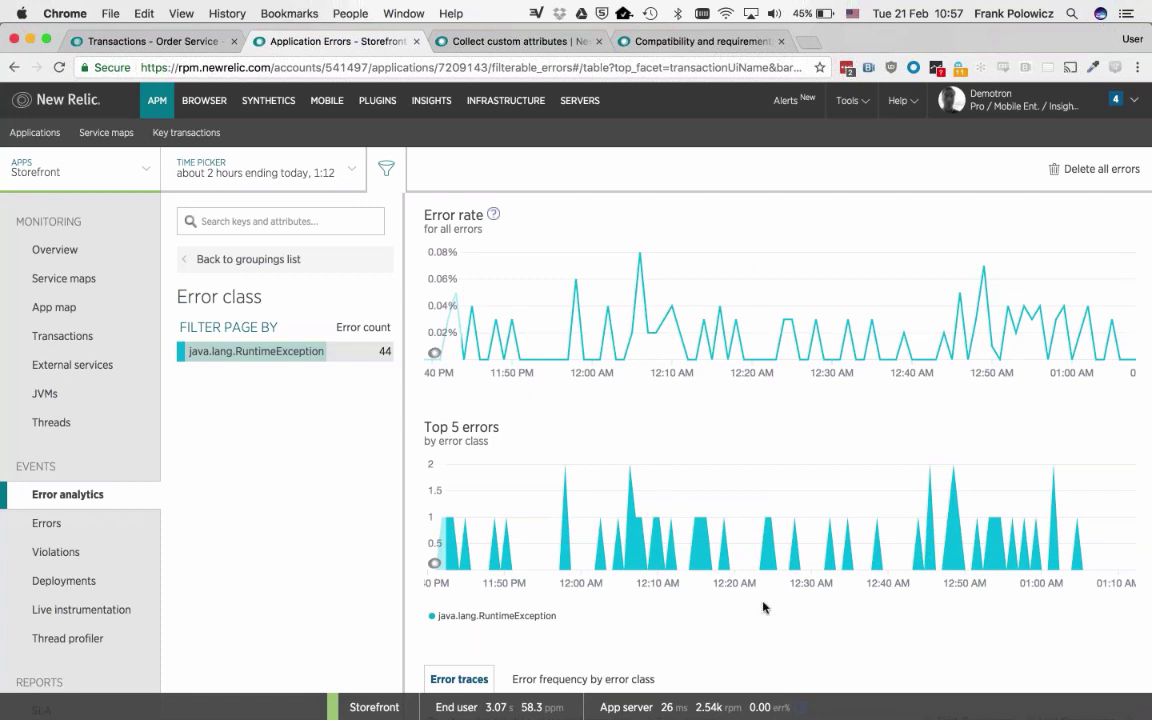
Open Storefront's Transactions page, set the type to Web, and bring up the Insights dashboard choices for the Top 5 web transactions chart.
{"action": "mouse_move", "coordinate": [427, 640]}
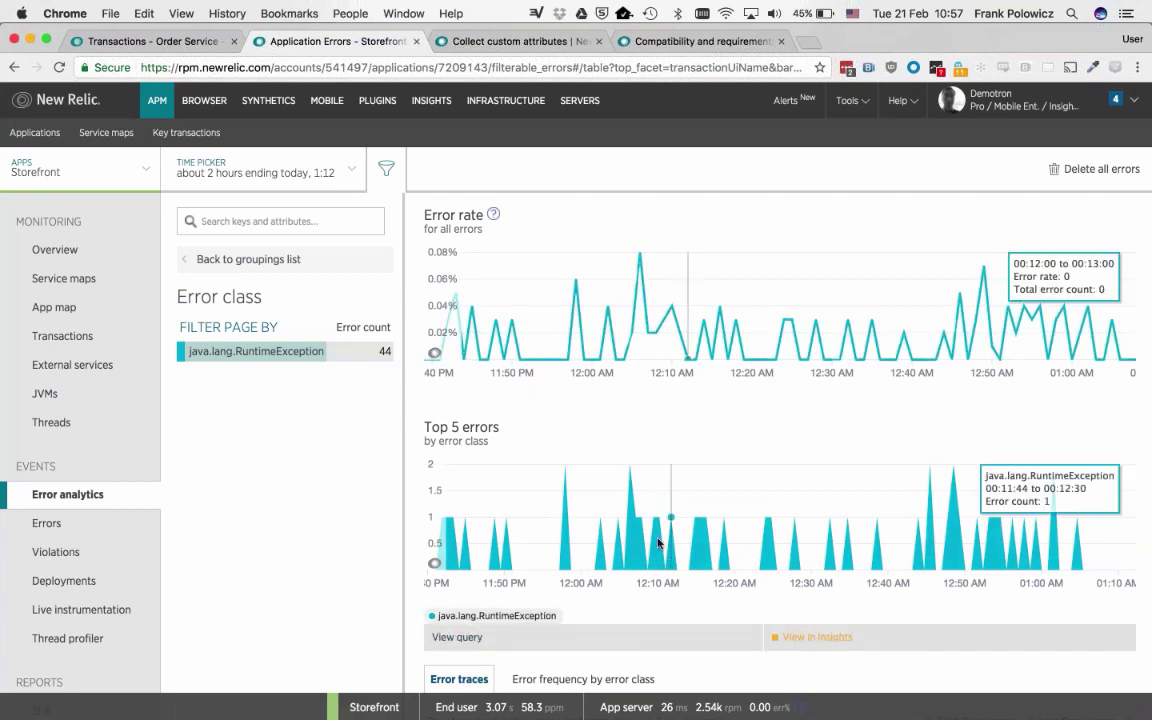
{"action": "left_click", "coordinate": [75, 340]}
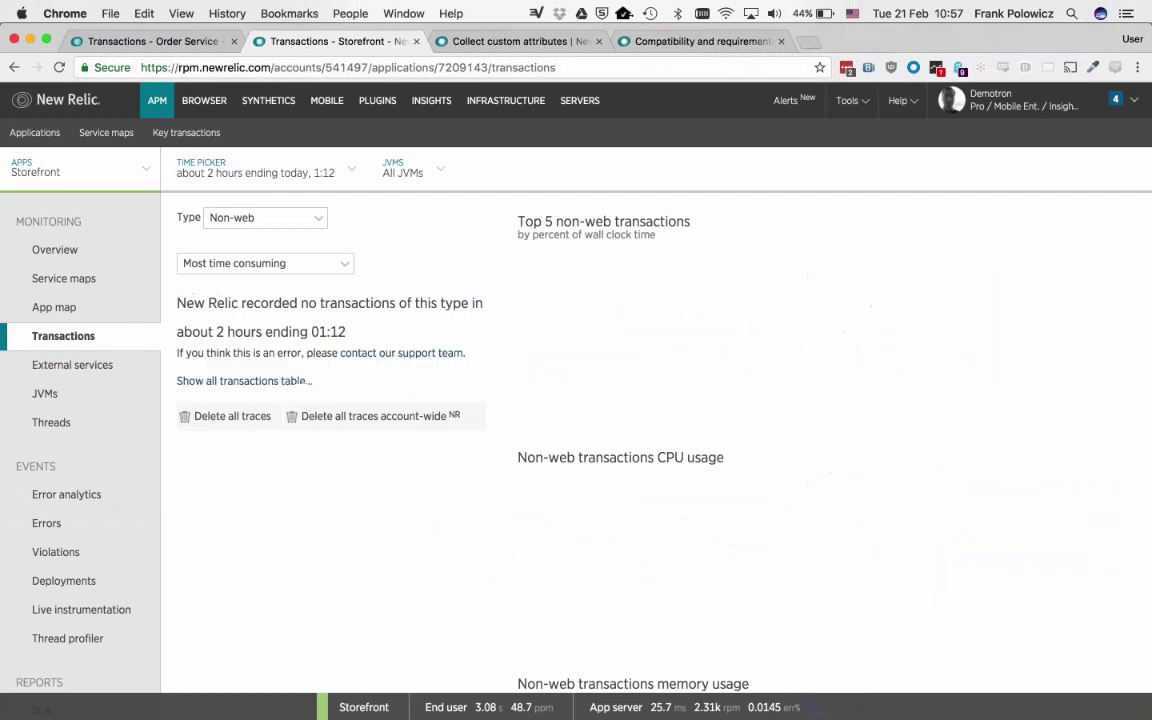
{"action": "left_click", "coordinate": [240, 217]}
{"action": "left_click", "coordinate": [285, 220]}
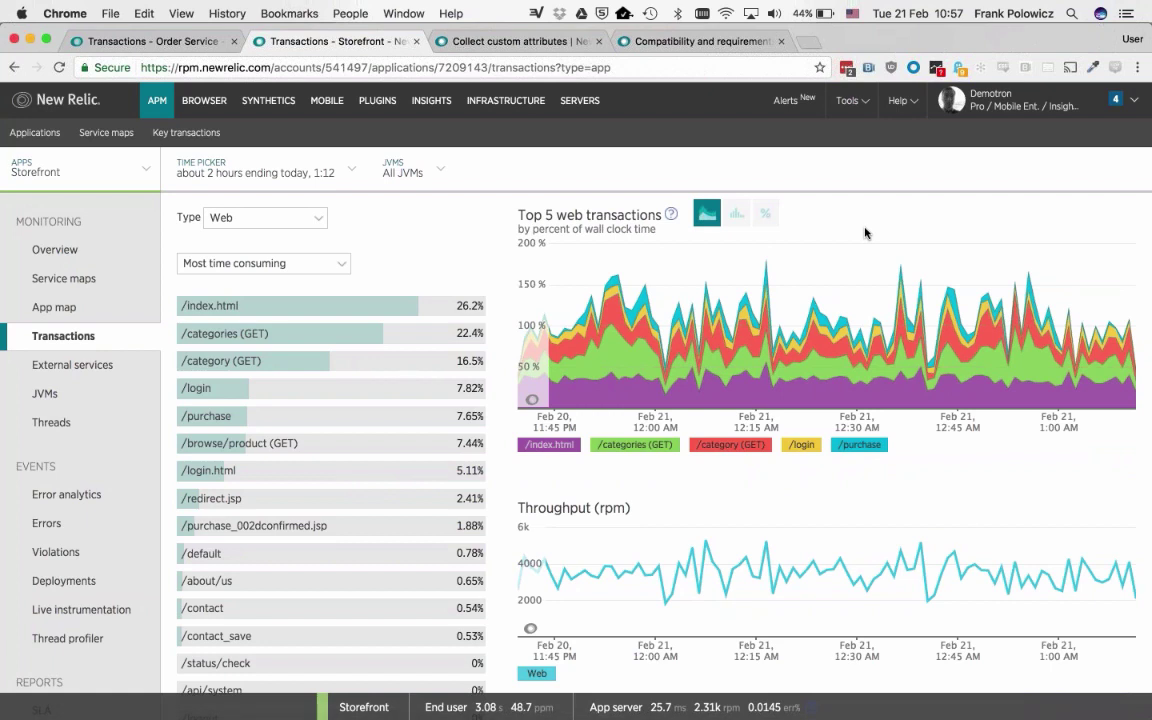
{"action": "left_click", "coordinate": [1107, 472]}
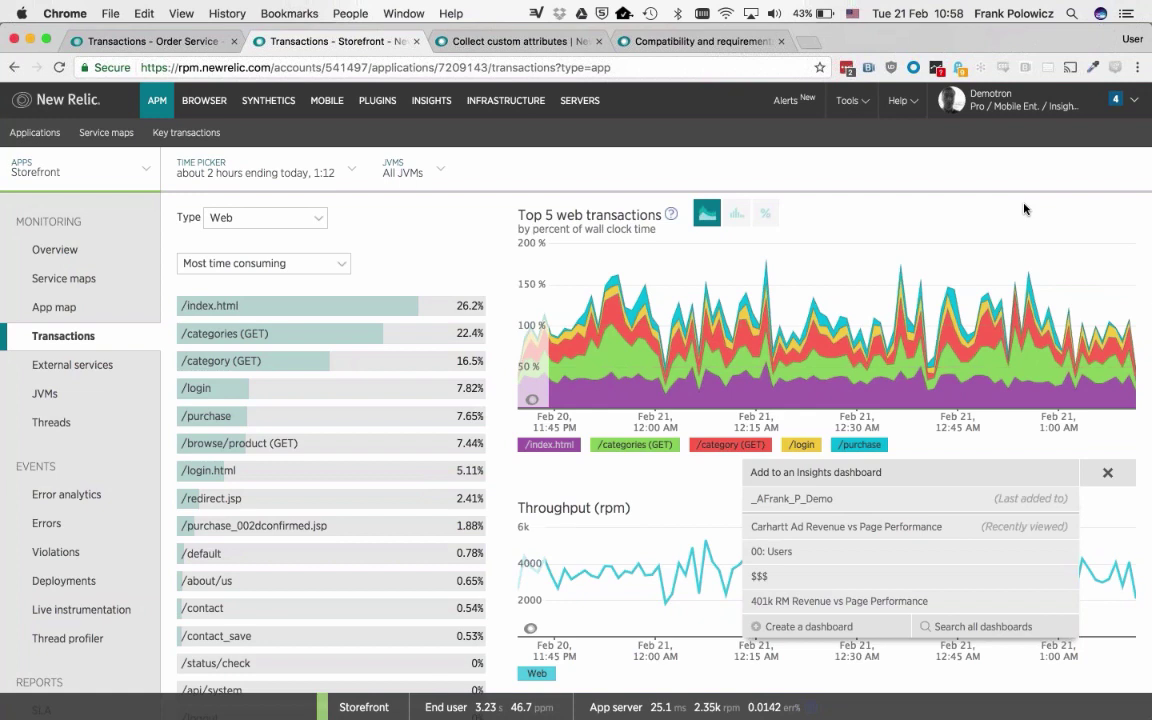
Leave the transactions page and load the newrelic.com home page in the same browser tab.
{"action": "key", "text": "super+l"}
{"action": "type", "text": "newrelic.com/docs/"}
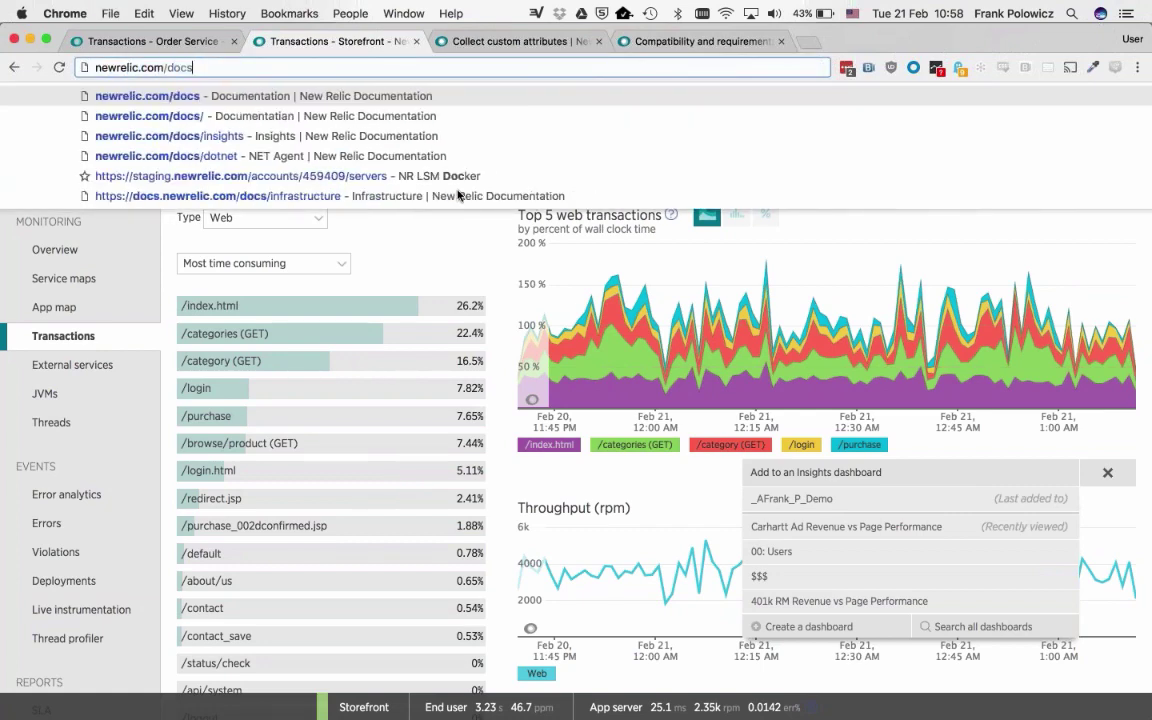
{"action": "key", "text": "BackSpace"}
{"action": "key", "text": "BackSpace"}
{"action": "key", "text": "BackSpace"}
{"action": "key", "text": "BackSpace"}
{"action": "key", "text": "BackSpace"}
{"action": "key", "text": "BackSpace"}
{"action": "key", "text": "Return"}
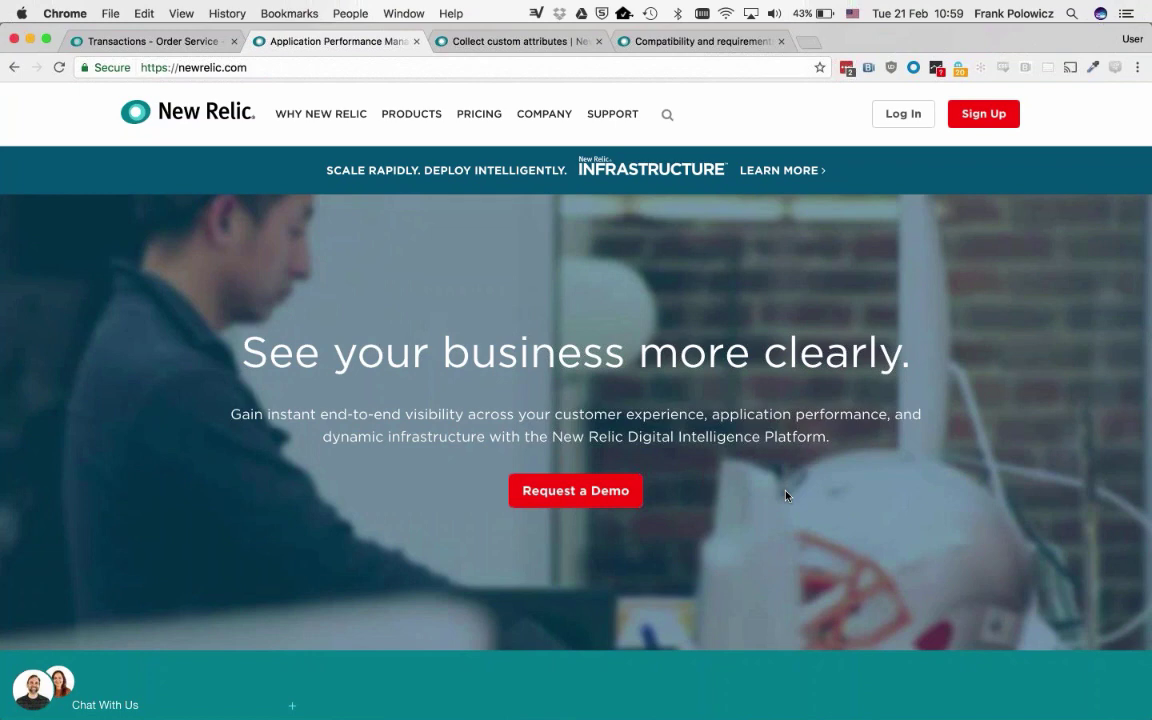
Search the home page for "web" and open the Webinars link among the footer's Resources.
{"action": "scroll", "coordinate": [606, 533], "scroll_direction": "down", "scroll_amount": 20}
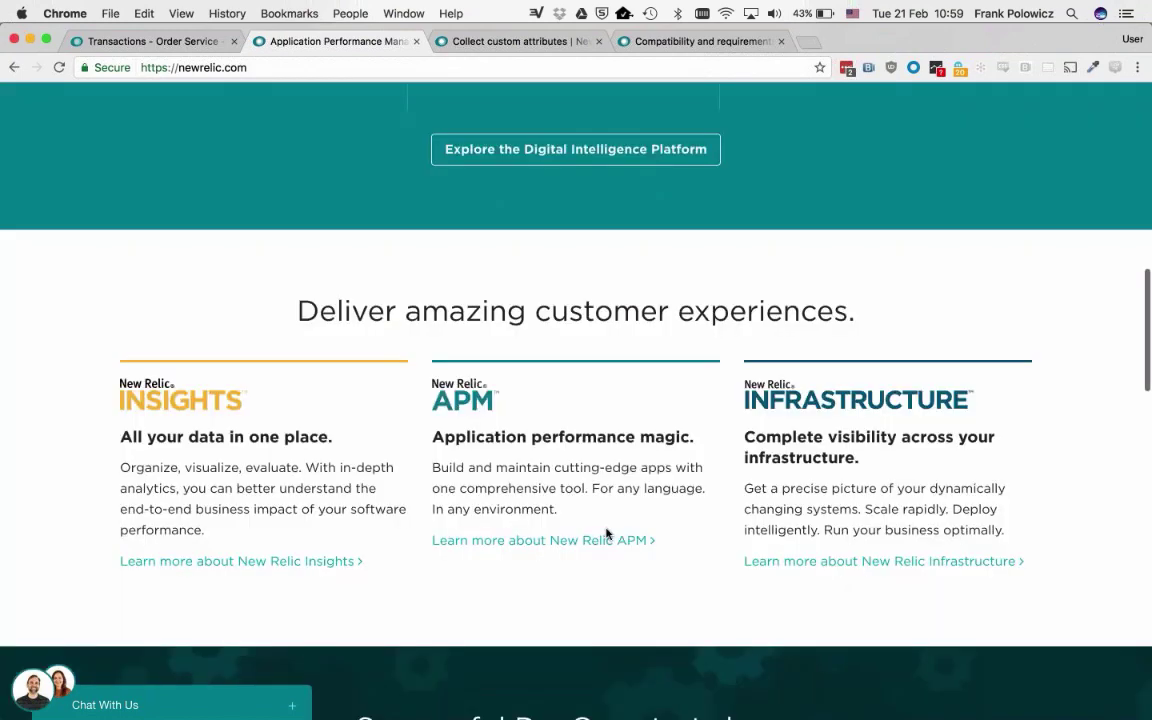
{"action": "scroll", "coordinate": [606, 533], "scroll_direction": "up", "scroll_amount": 2}
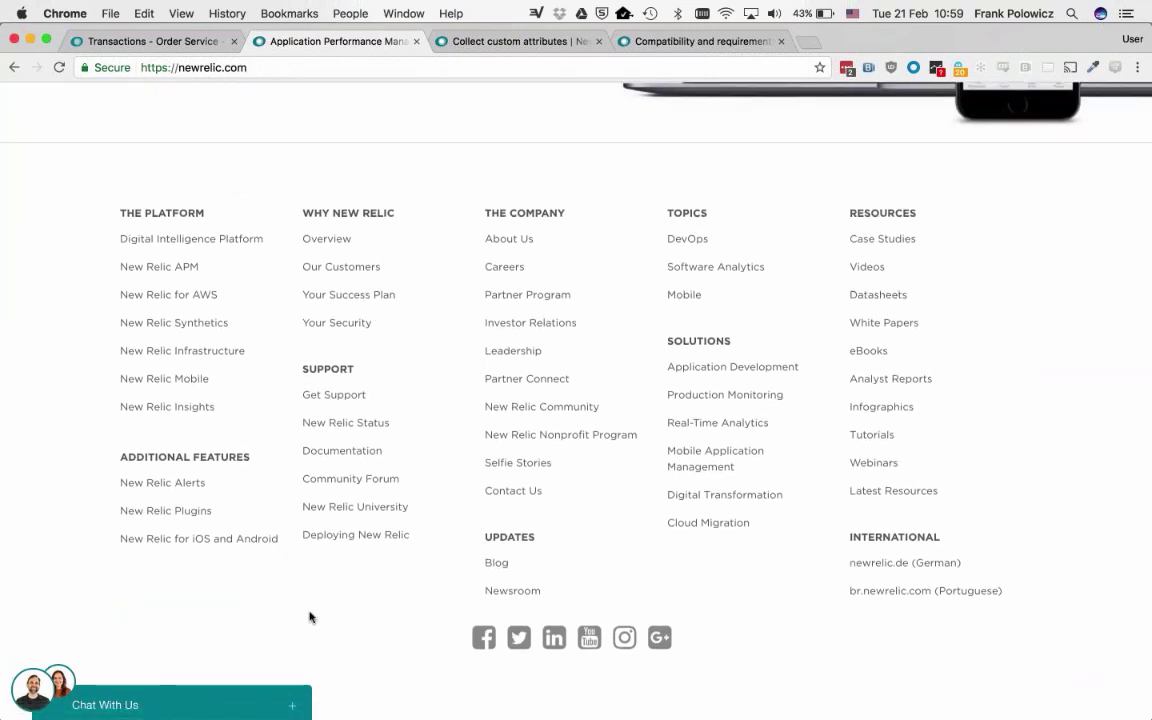
{"action": "key", "text": "super+f"}
{"action": "type", "text": "web"}
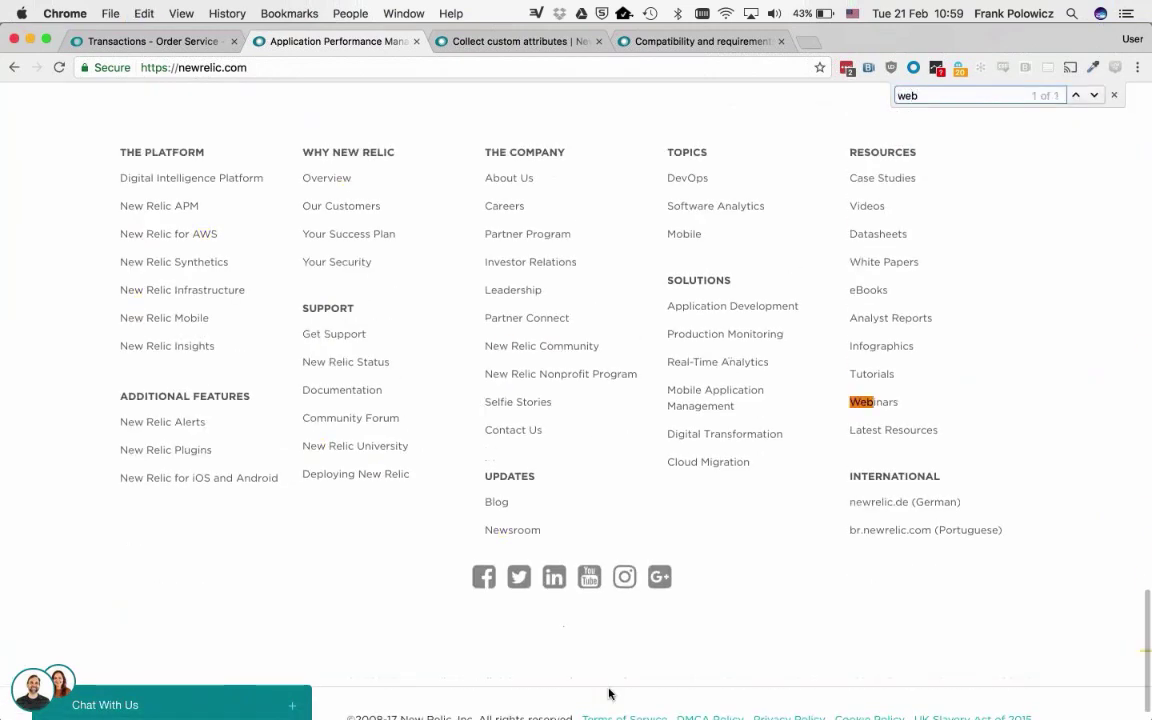
{"action": "left_click", "coordinate": [886, 404]}
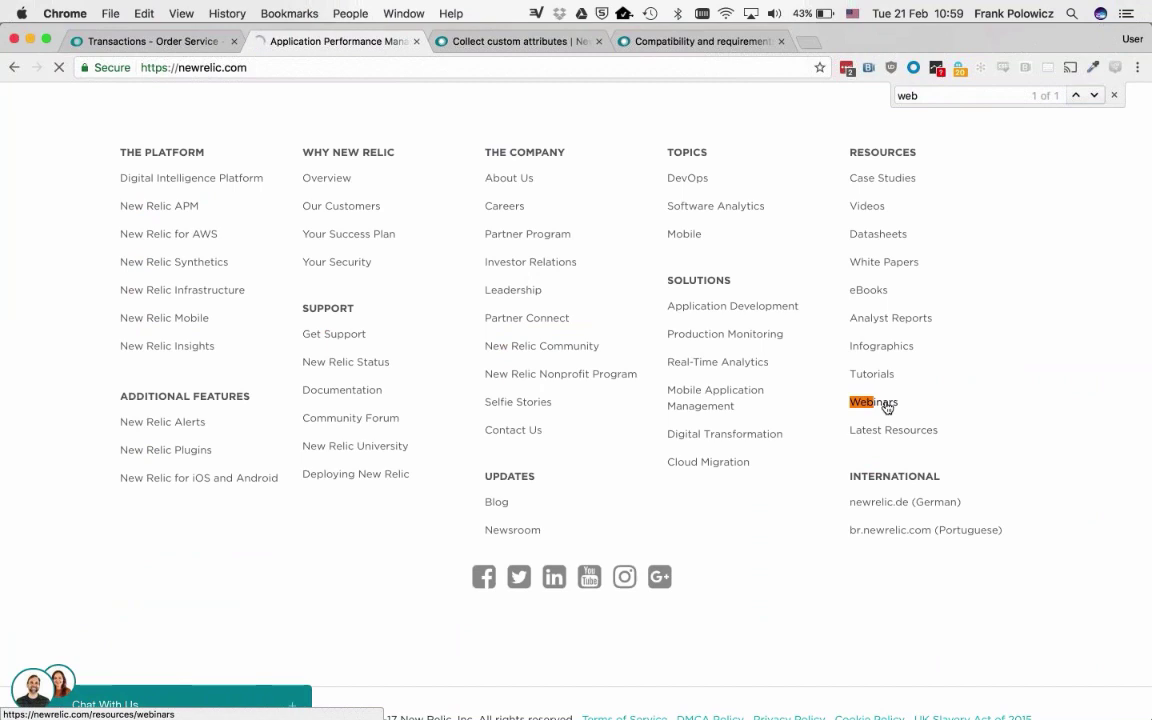